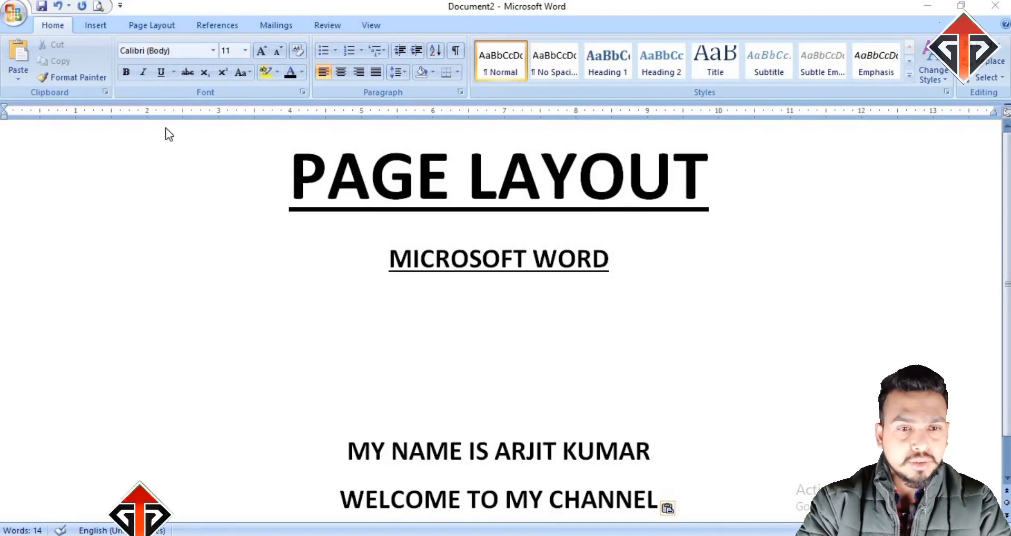
# Look through the built-in document themes and the theme color, font and effect sets
pyautogui.click(161, 23)
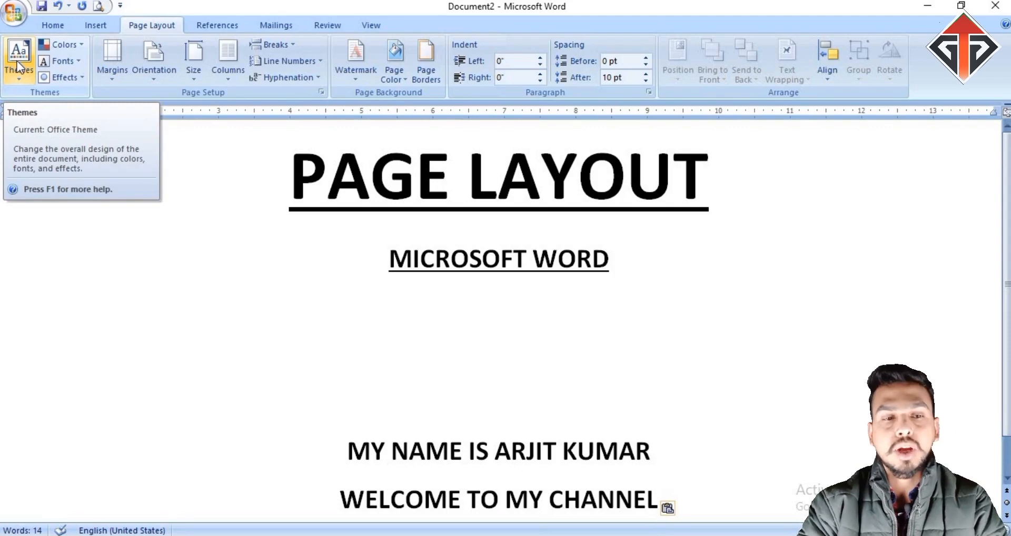
pyautogui.click(20, 81)
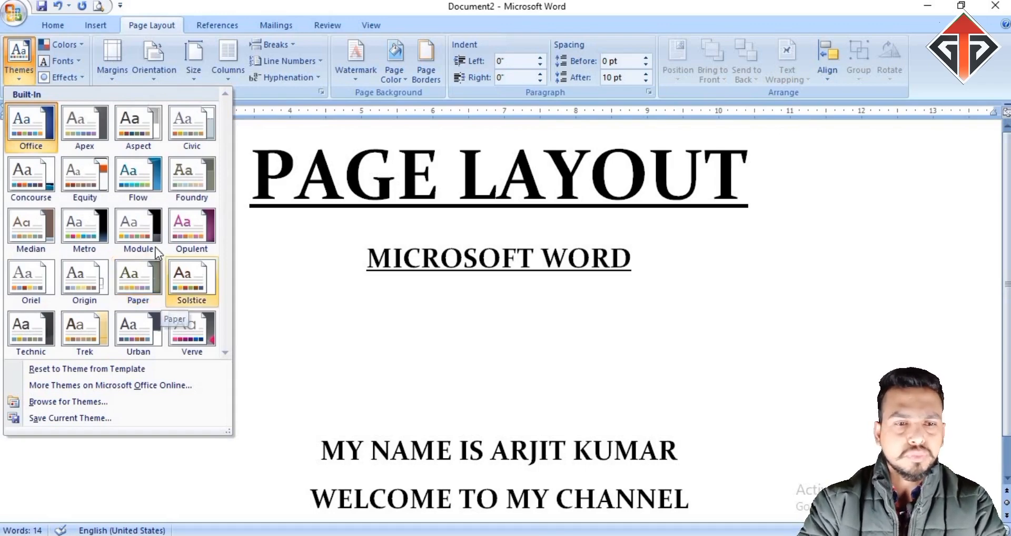
pyautogui.click(81, 46)
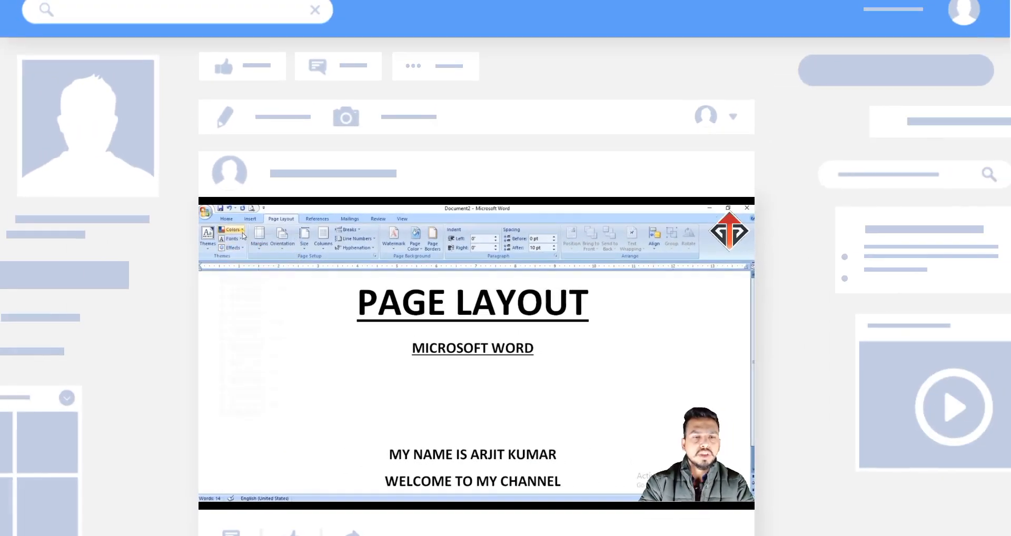
pyautogui.click(242, 239)
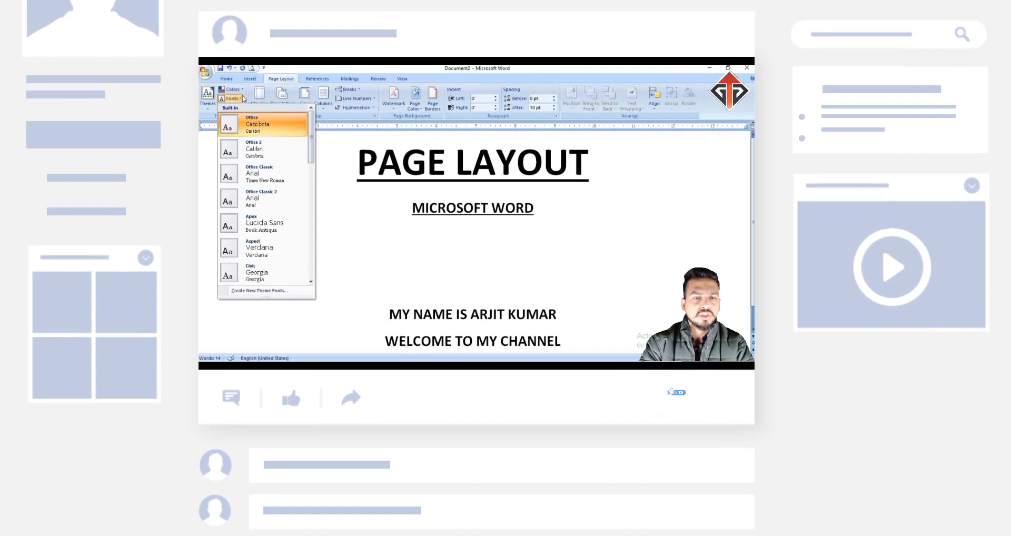
pyautogui.click(242, 98)
pyautogui.click(241, 108)
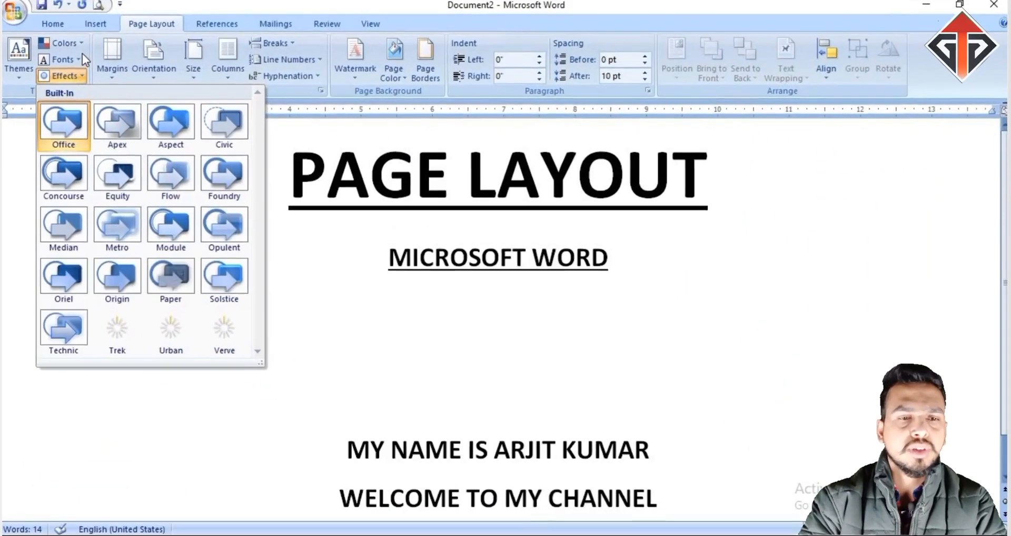
# Apply the Apex theme fonts (Lucida Sans and Book Antiqua) to the document
pyautogui.click(79, 60)
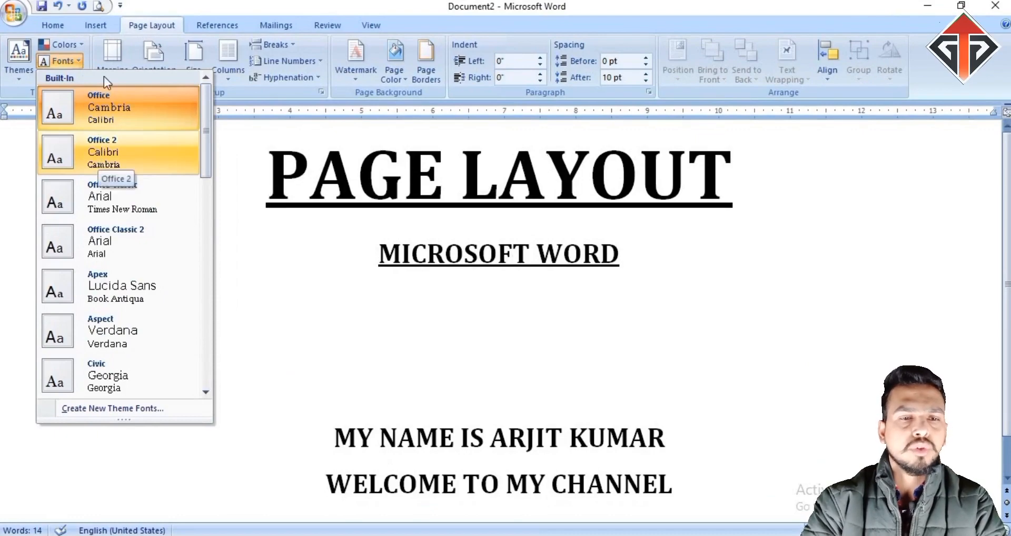
pyautogui.click(56, 19)
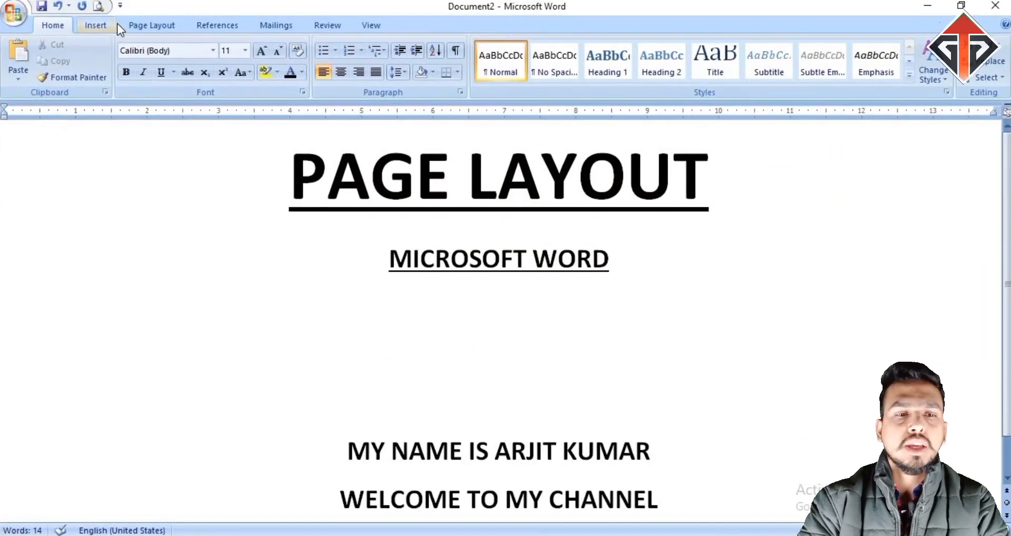
pyautogui.click(136, 20)
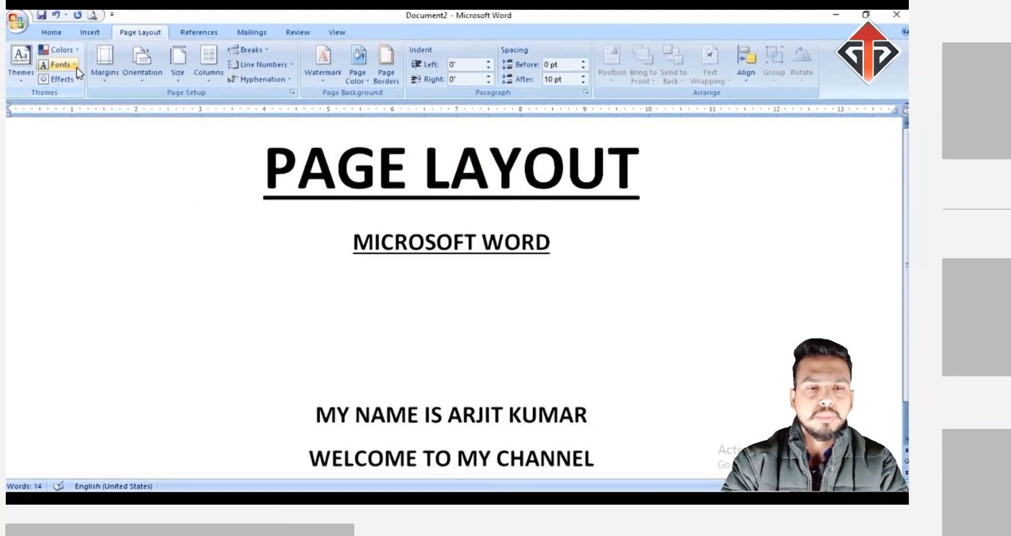
pyautogui.click(74, 62)
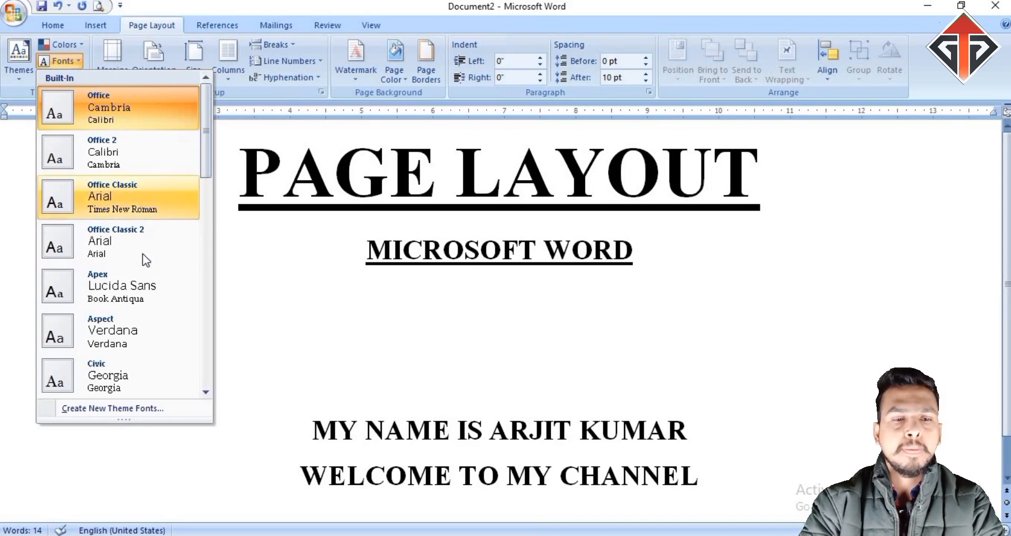
pyautogui.click(129, 279)
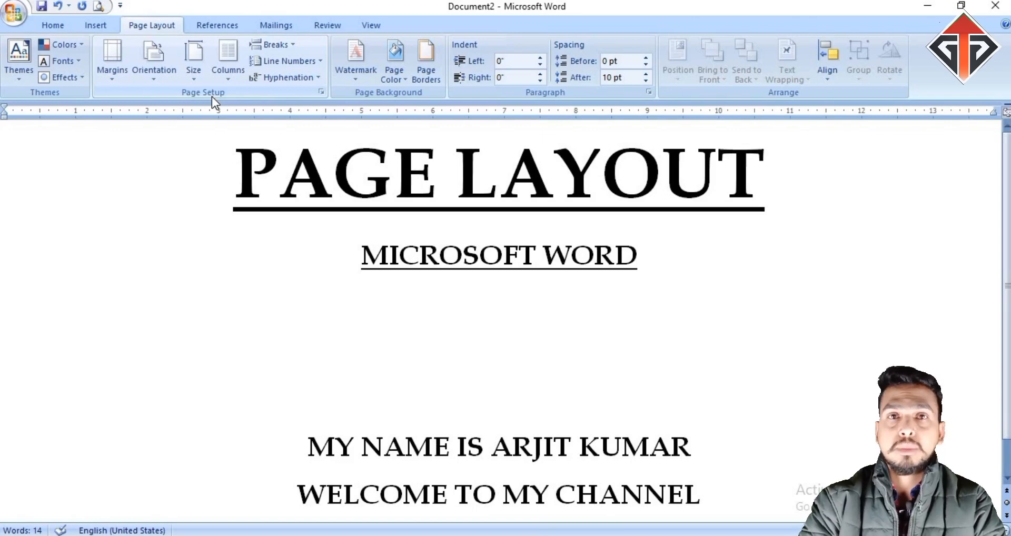
# Examine the margin presets and how the text sits on the document's two pages
pyautogui.click(119, 78)
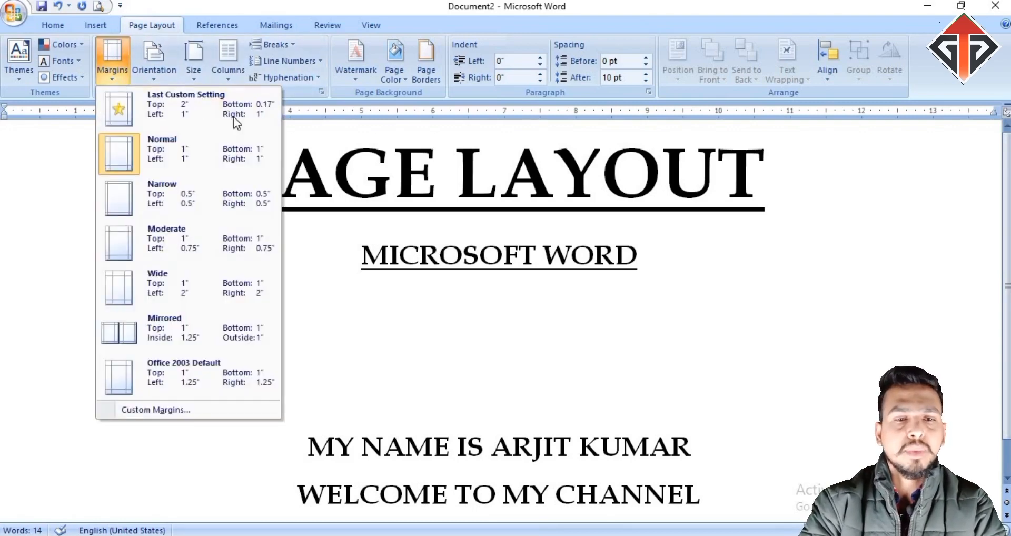
pyautogui.click(467, 174)
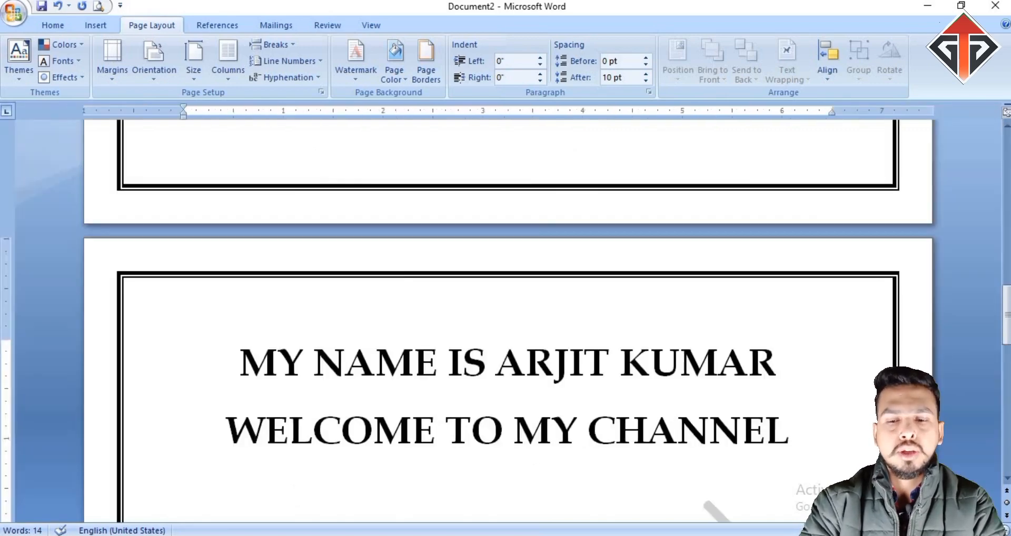
pyautogui.scroll(15, 815, 470)
pyautogui.scroll(1, 800, 411)
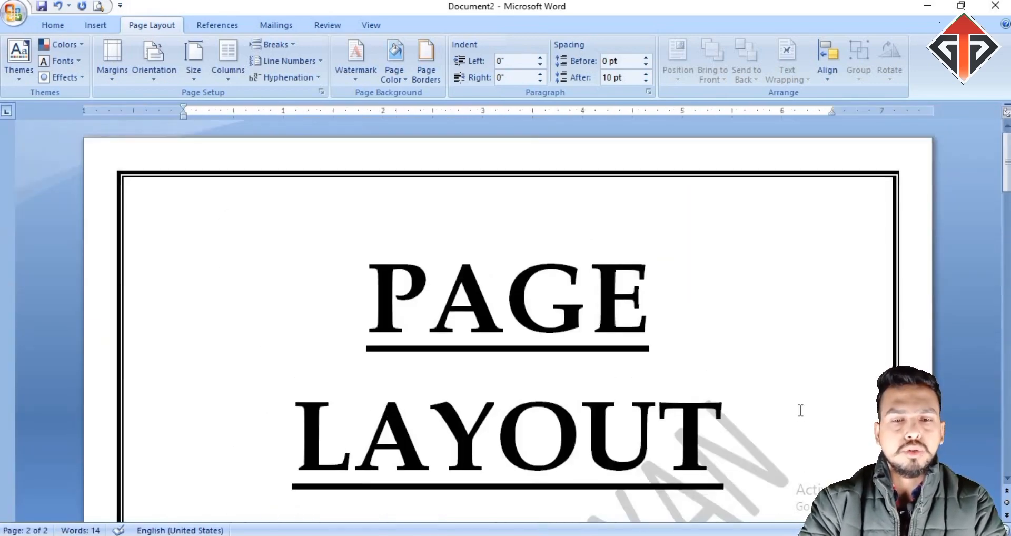
pyautogui.scroll(-6, 799, 411)
pyautogui.scroll(5, 799, 411)
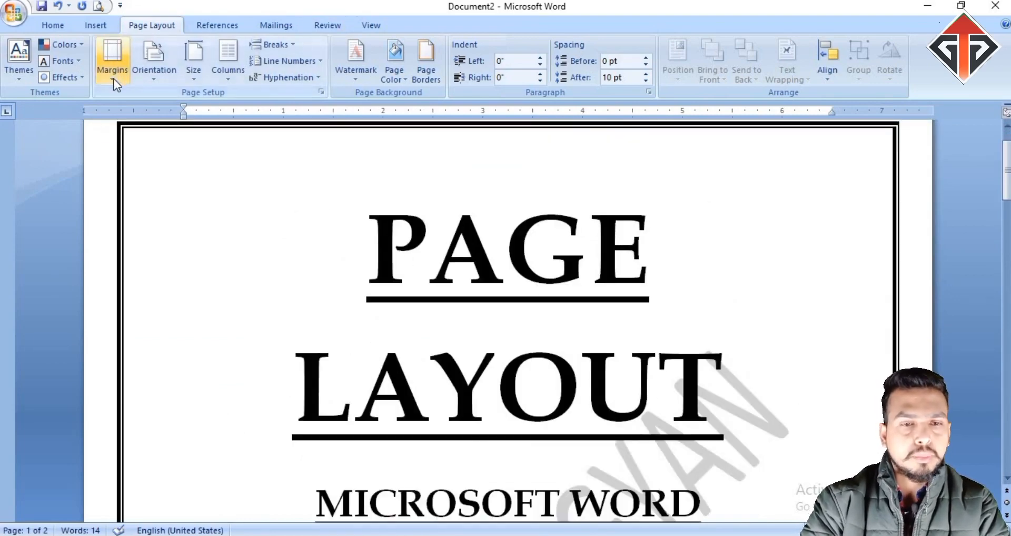
pyautogui.scroll(2, 115, 107)
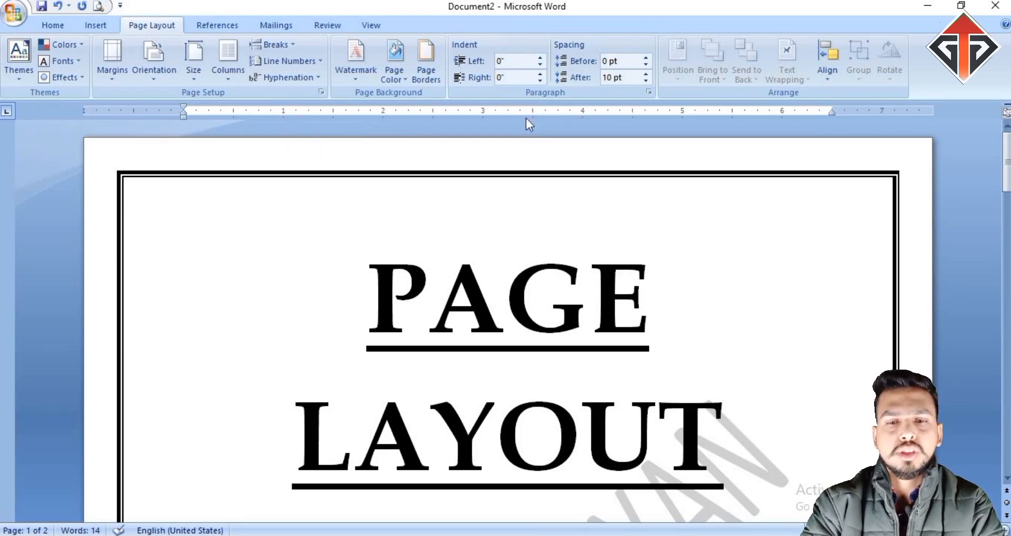
# Apply the Normal margin preset with 1" on every side
pyautogui.click(114, 78)
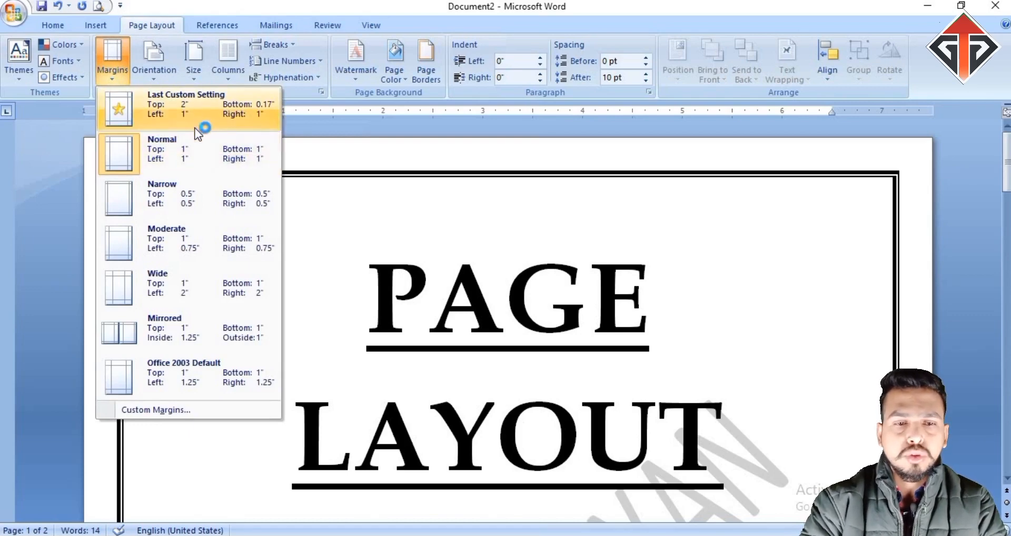
pyautogui.click(184, 161)
pyautogui.click(120, 68)
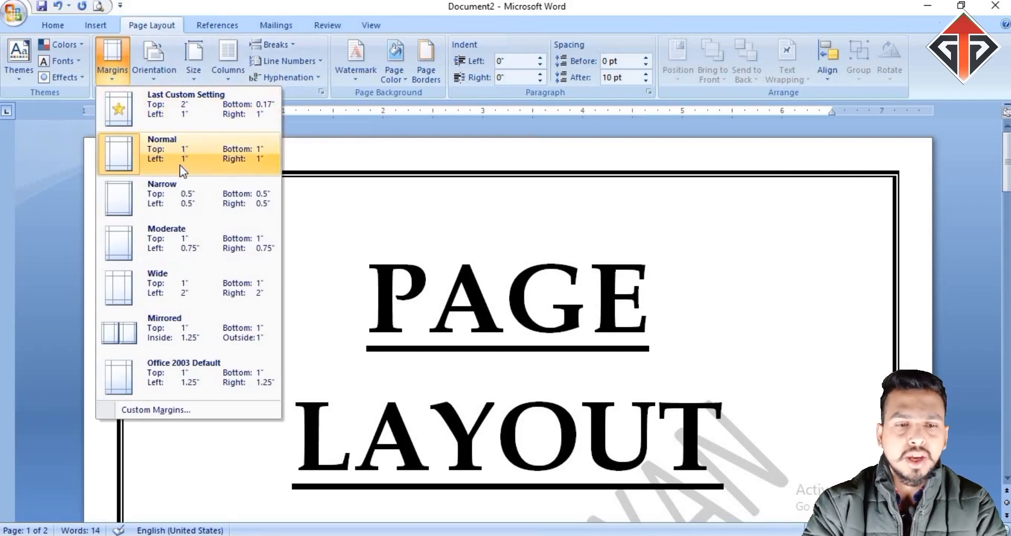
pyautogui.click(242, 152)
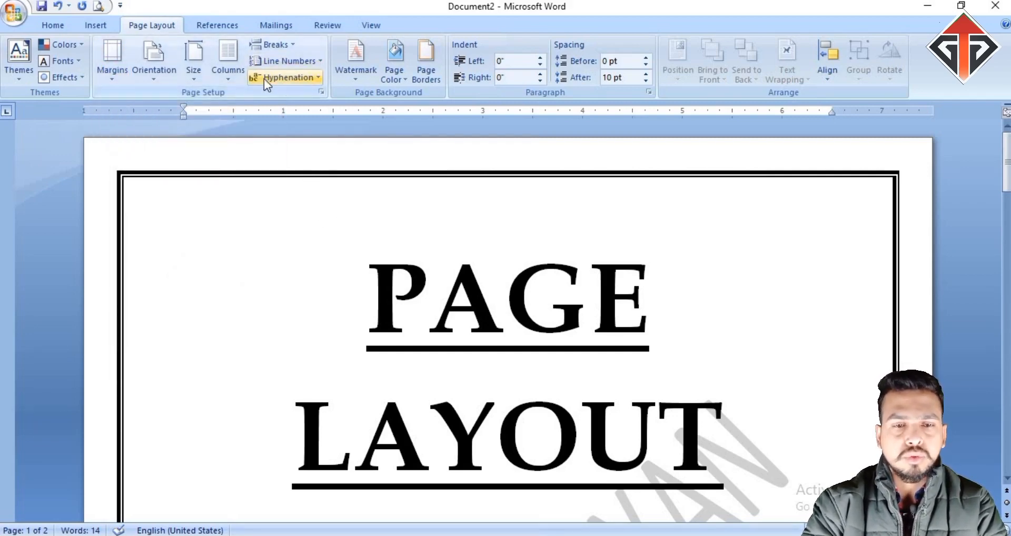
# Remove the page border from the whole document by choosing the None setting
pyautogui.click(224, 74)
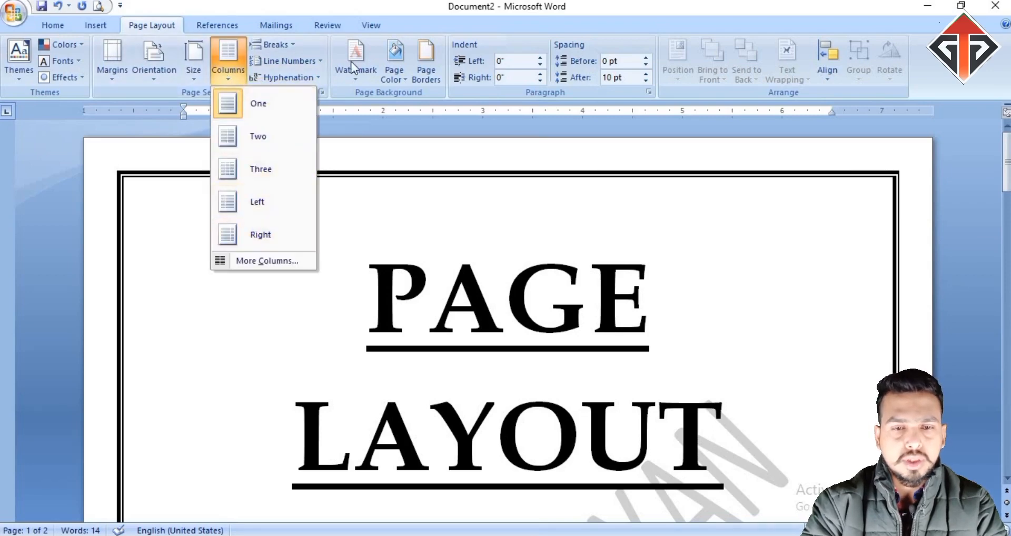
pyautogui.click(330, 62)
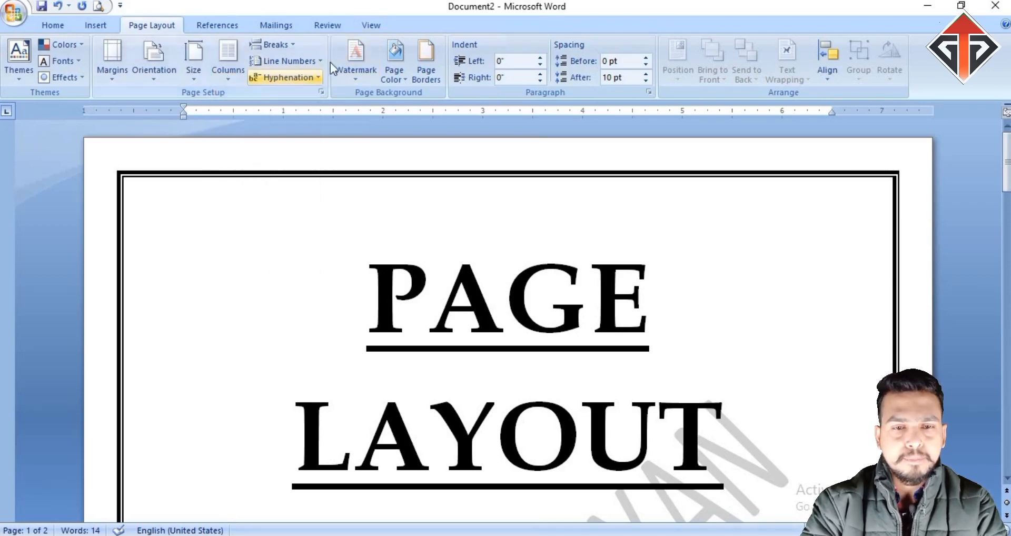
pyautogui.click(427, 80)
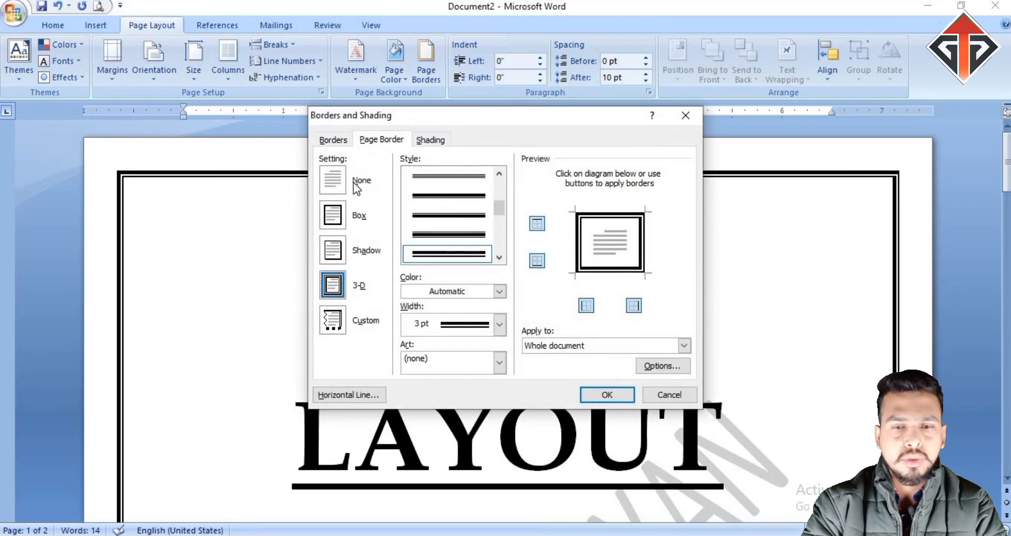
pyautogui.click(345, 187)
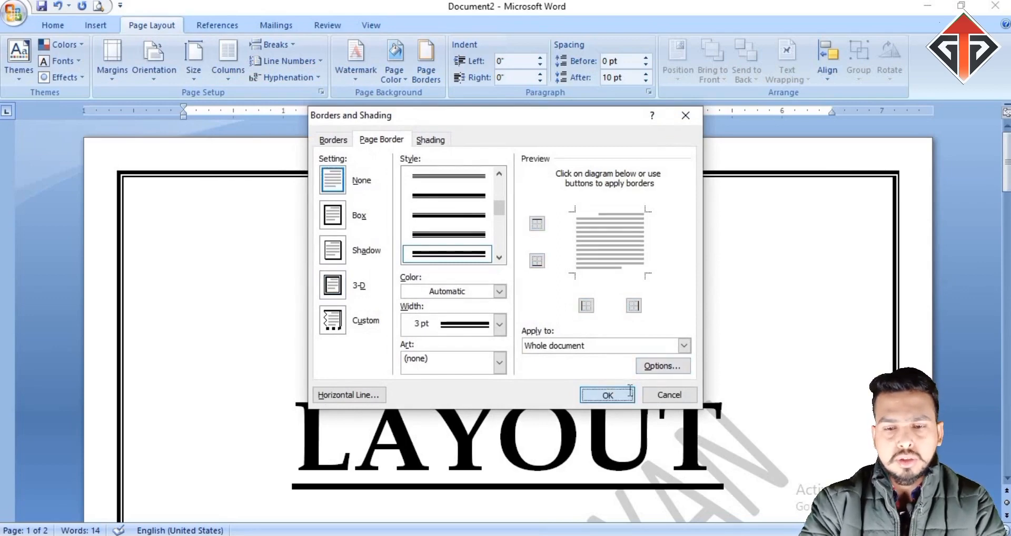
pyautogui.click(607, 394)
pyautogui.scroll(10, 595, 278)
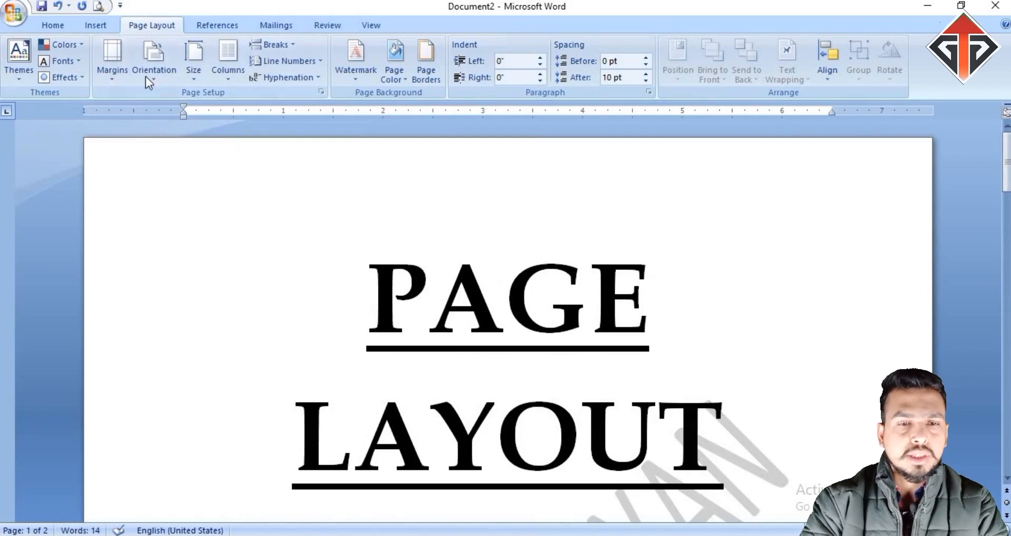
pyautogui.click(118, 78)
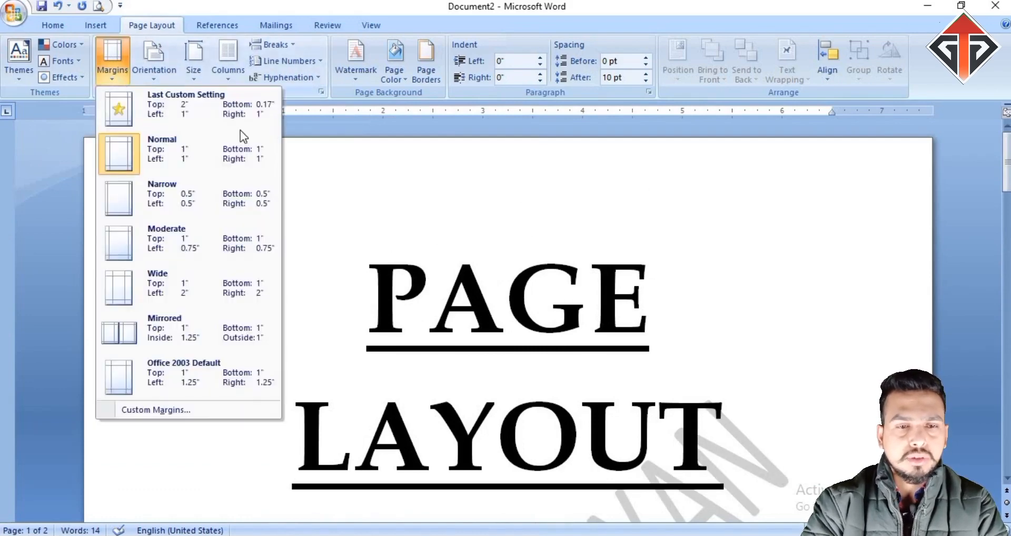
pyautogui.click(115, 79)
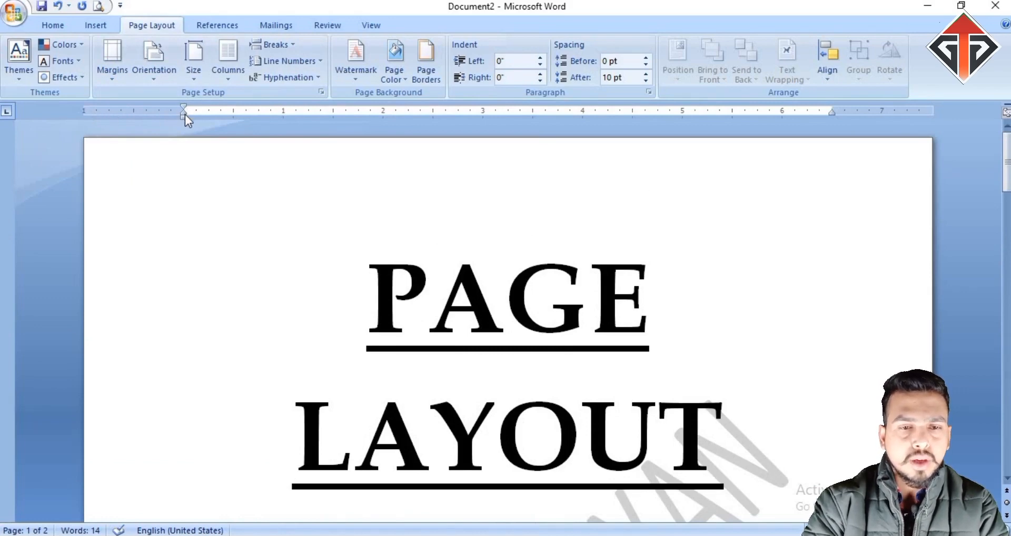
pyautogui.moveTo(185, 115); pyautogui.dragTo(183, 119)
pyautogui.moveTo(182, 161)
pyautogui.mouseDown()
pyautogui.moveTo(205, 163)
pyautogui.moveTo(174, 161)
pyautogui.moveTo(186, 167)
pyautogui.mouseUp()
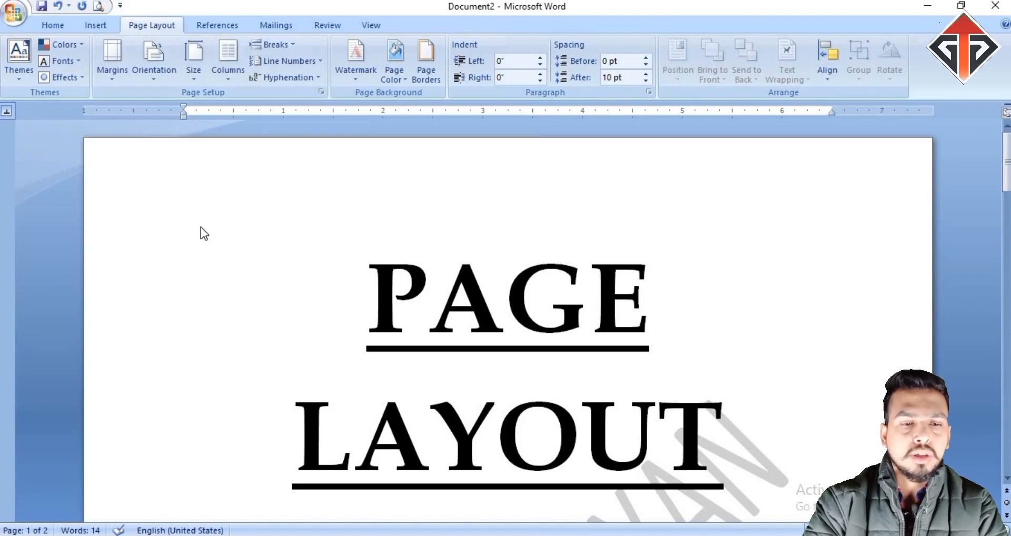
# Apply the Narrow margin preset with 0.5" on all sides and check the heading at the start of the document
pyautogui.click(100, 76)
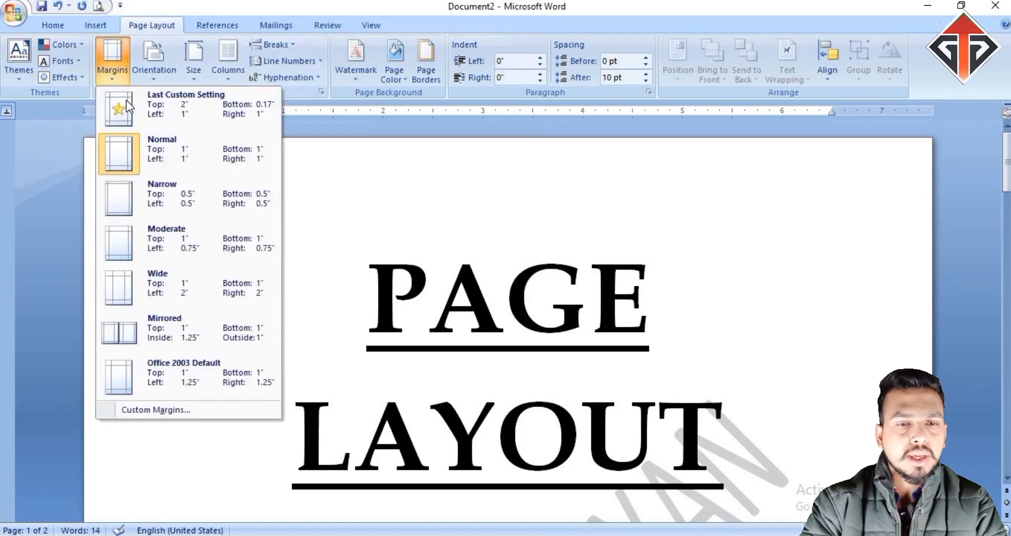
pyautogui.click(159, 208)
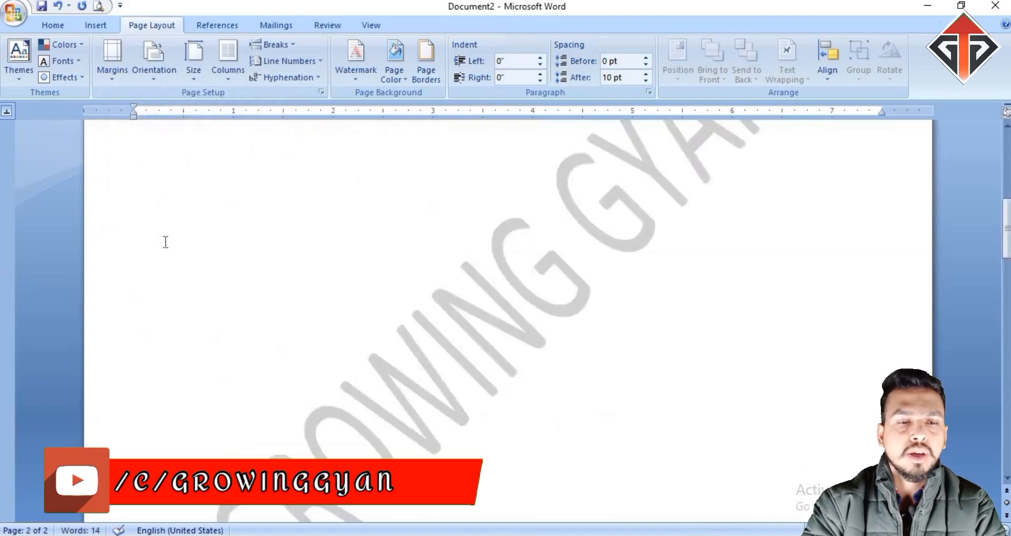
pyautogui.scroll(5, 162, 240)
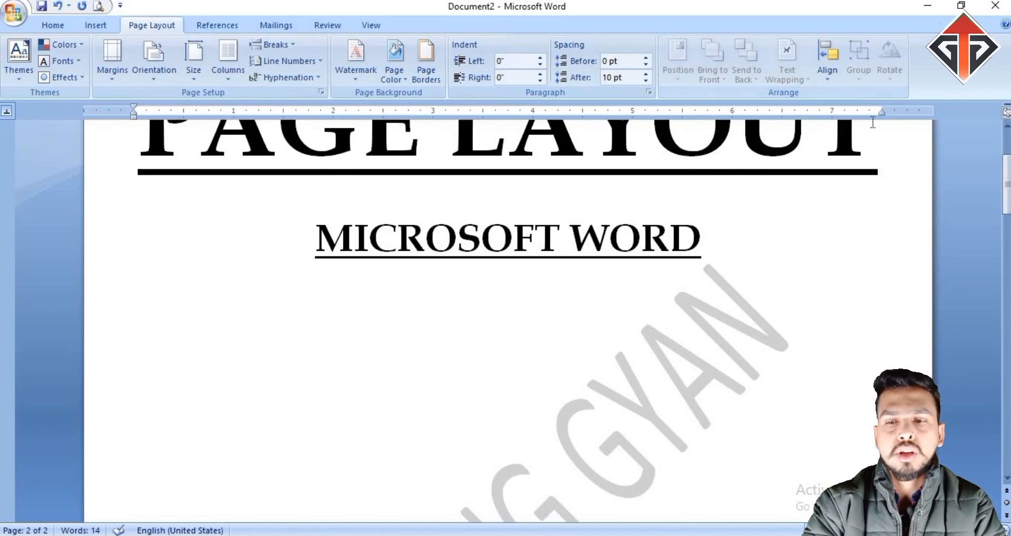
pyautogui.scroll(3, 712, 306)
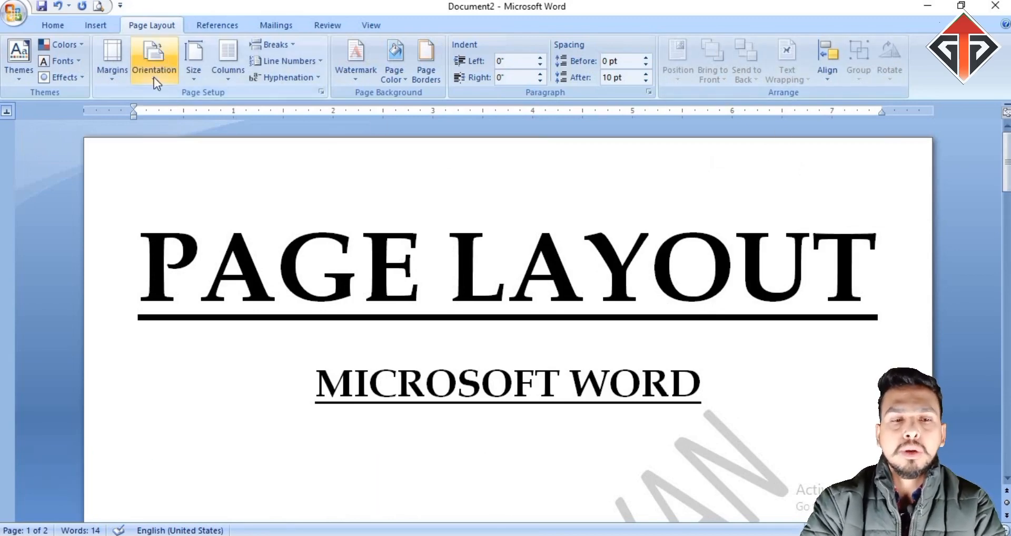
# Switch the page margins back to the Normal preset of 1" on all sides and check both pages
pyautogui.click(116, 82)
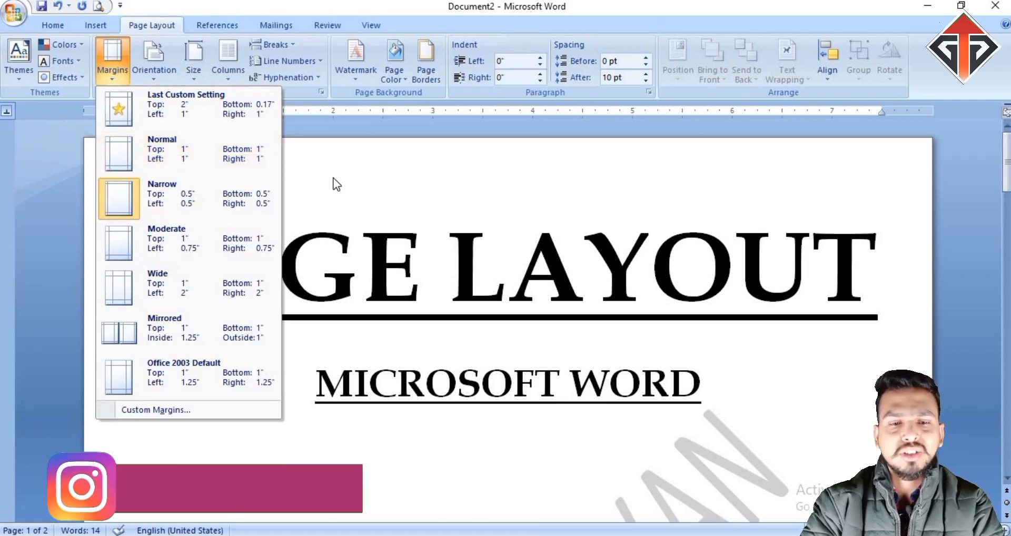
pyautogui.click(128, 72)
pyautogui.click(126, 70)
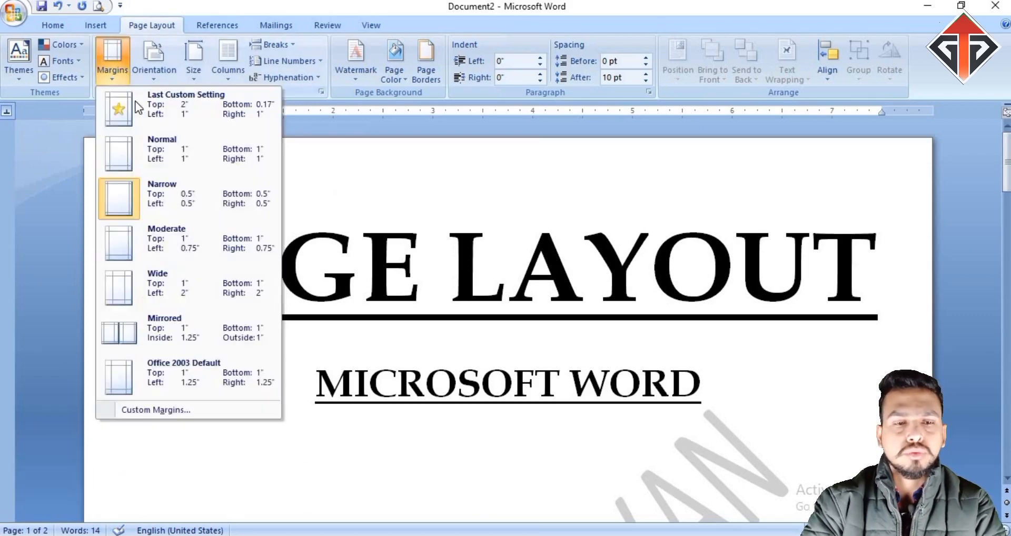
pyautogui.click(153, 144)
pyautogui.scroll(-10, 153, 140)
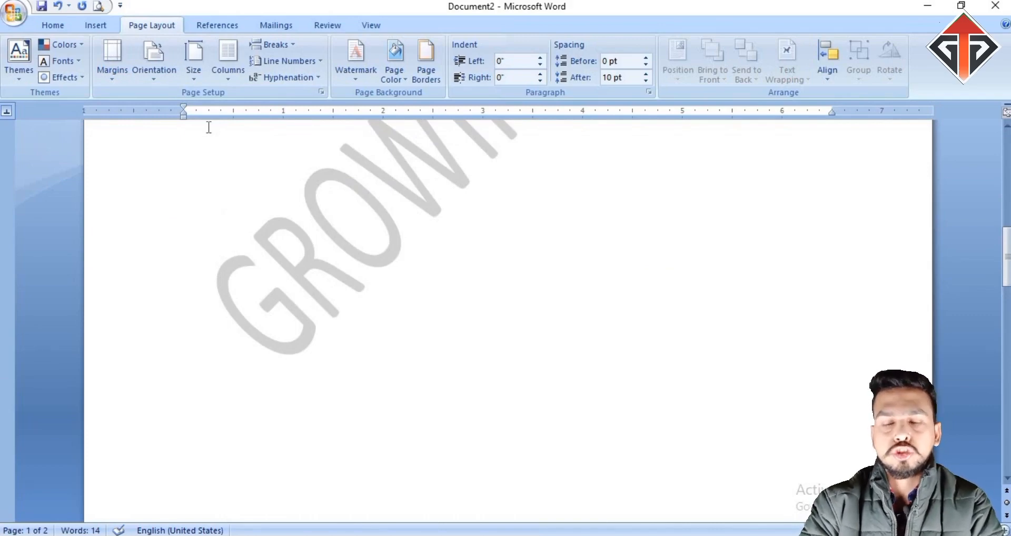
pyautogui.scroll(10, 210, 125)
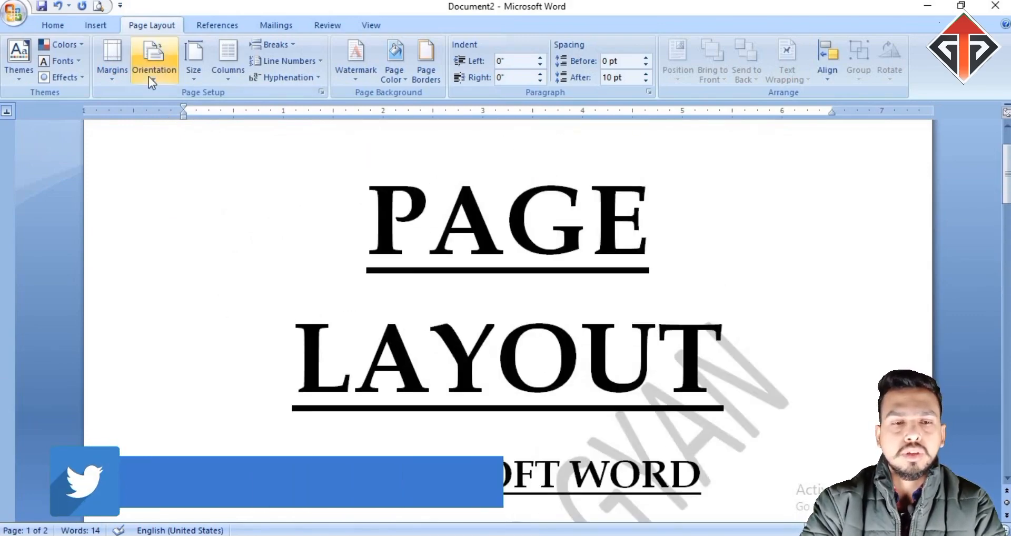
# Apply the Narrow margin preset of 0.5" on all sides, and replace it with the Wide preset of 2" left and right
pyautogui.click(116, 71)
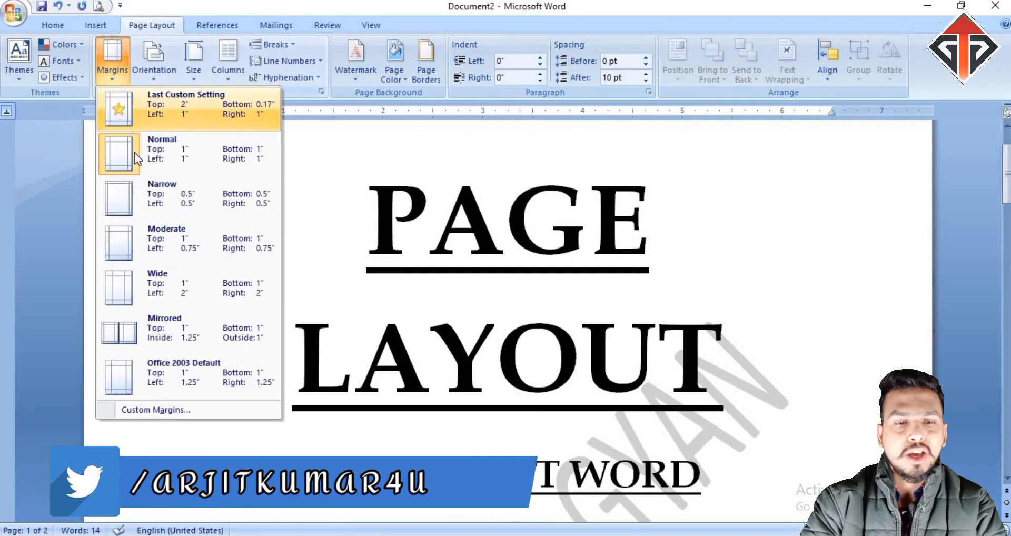
pyautogui.click(130, 205)
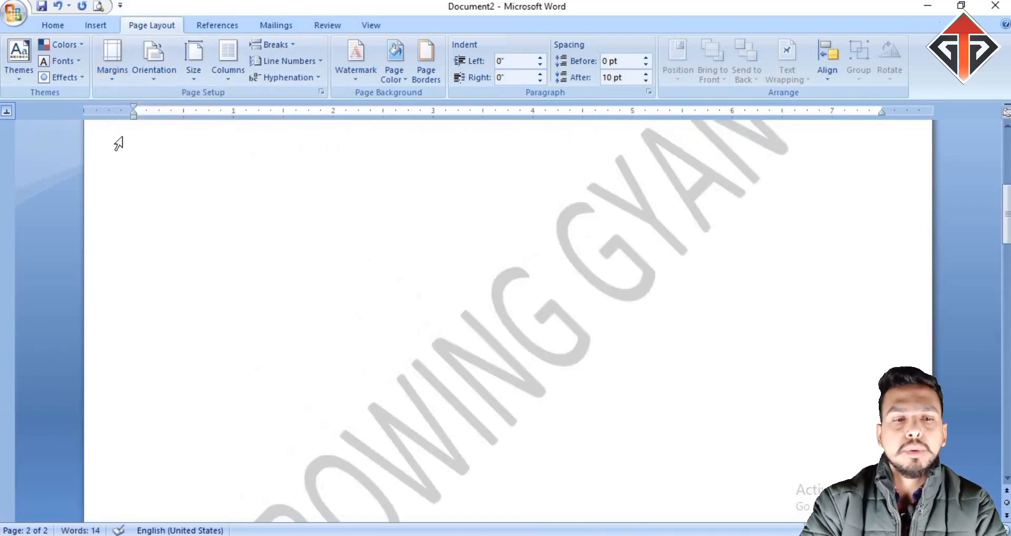
pyautogui.click(112, 79)
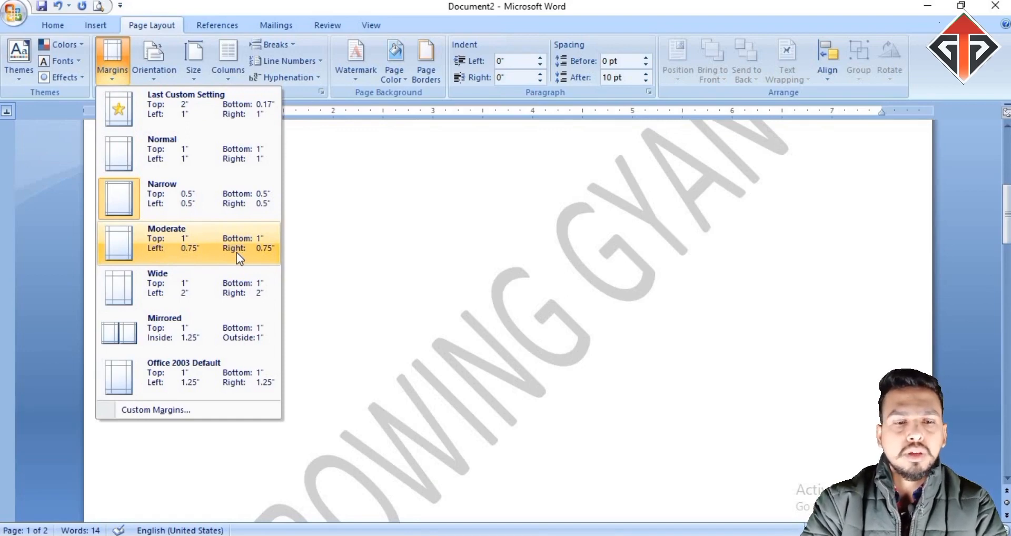
pyautogui.click(175, 295)
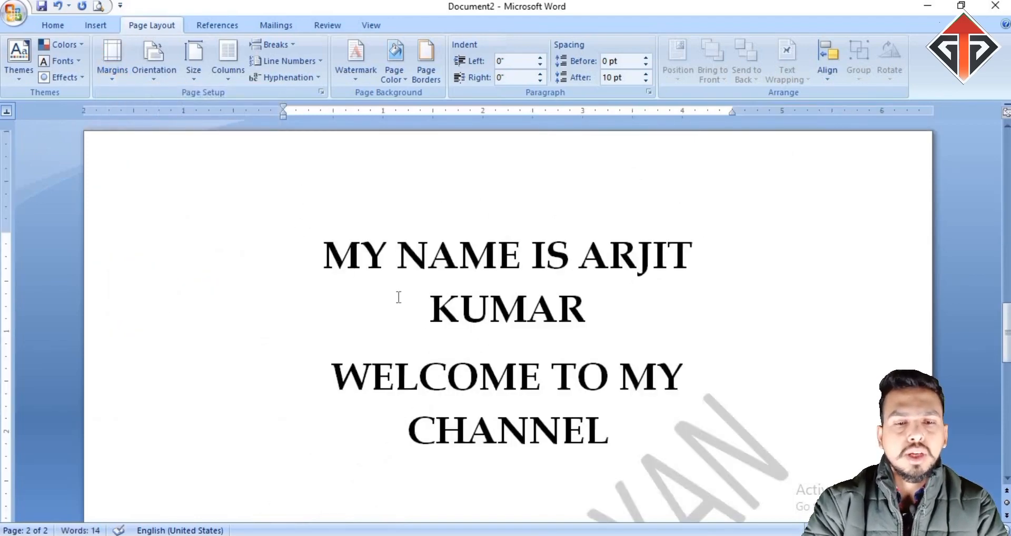
# Remove the paragraph break after the name line on the second page to join it with the WELCOME TO MY CHANNEL line
pyautogui.moveTo(325, 254); pyautogui.dragTo(687, 450)
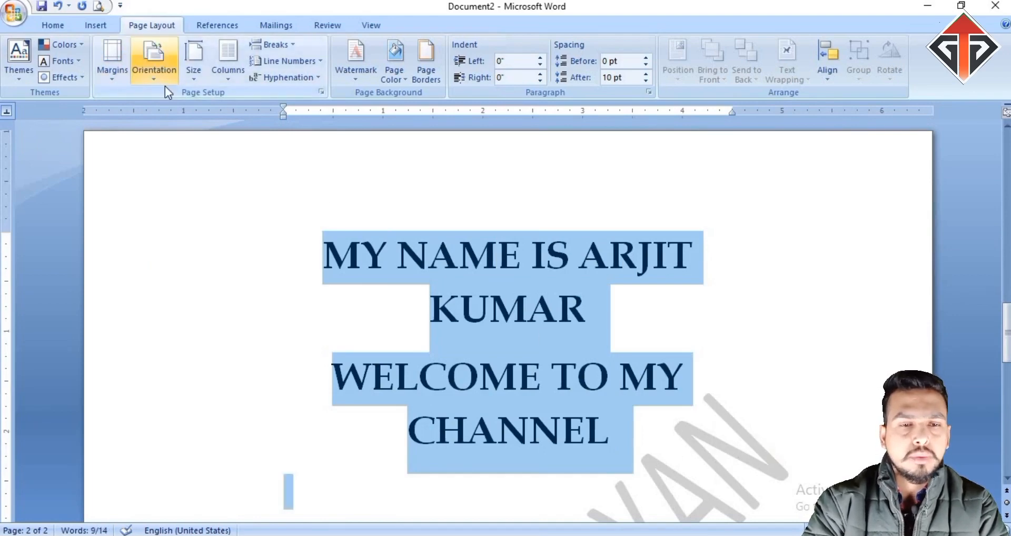
pyautogui.click(604, 323)
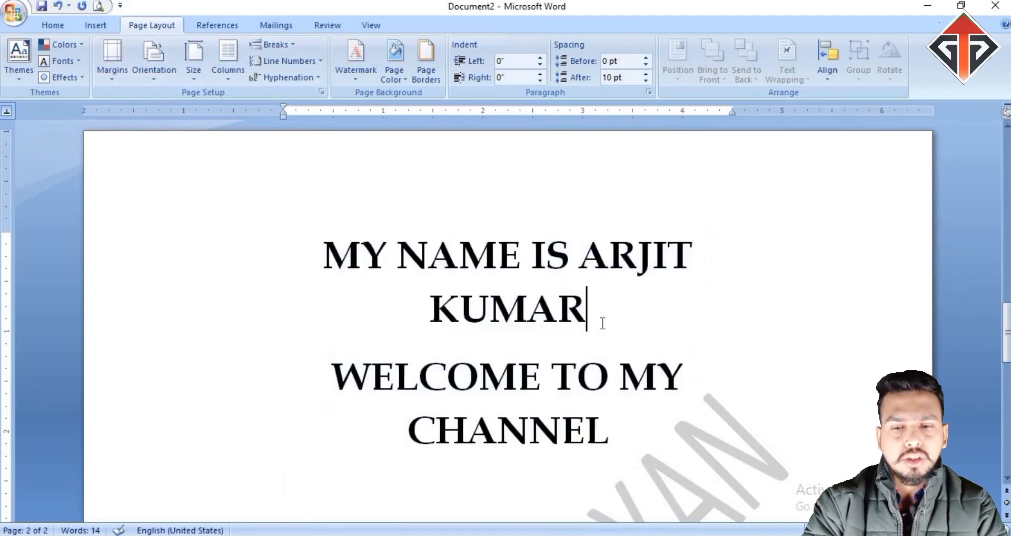
pyautogui.press('Delete')
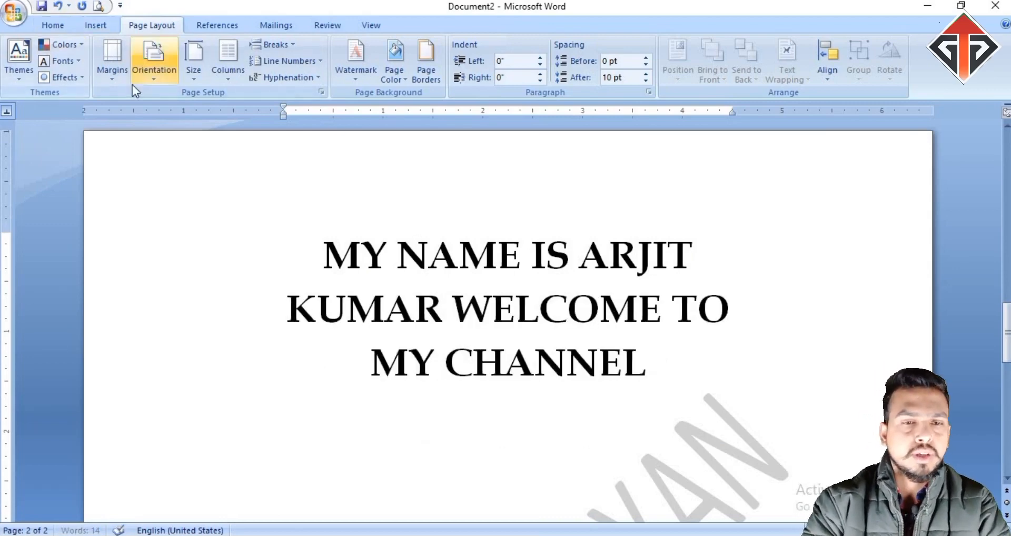
# Apply the Narrow margin preset with 0.5" on all sides and examine how the name line fits on the second page
pyautogui.click(116, 79)
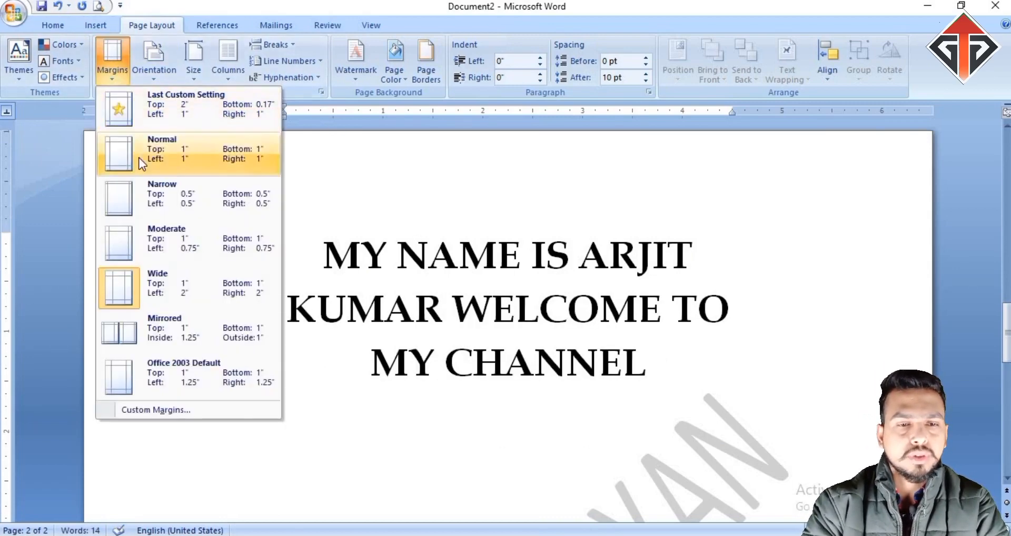
pyautogui.click(143, 213)
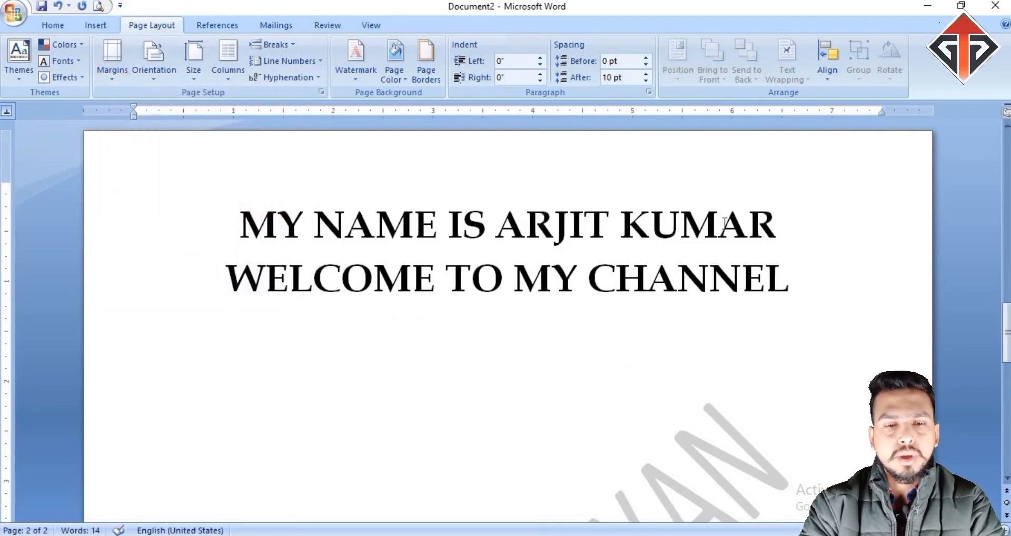
pyautogui.click(802, 216)
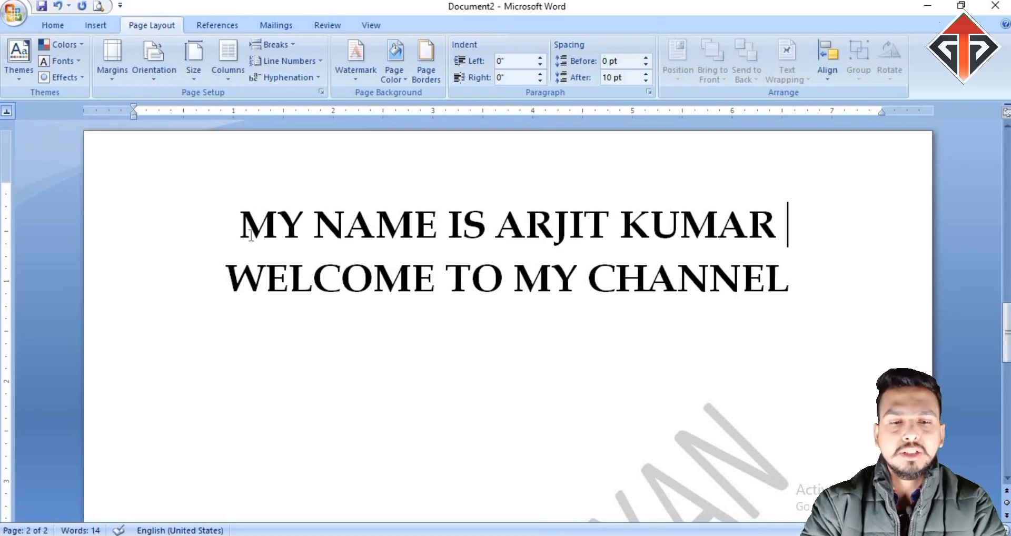
pyautogui.moveTo(251, 235); pyautogui.dragTo(787, 235)
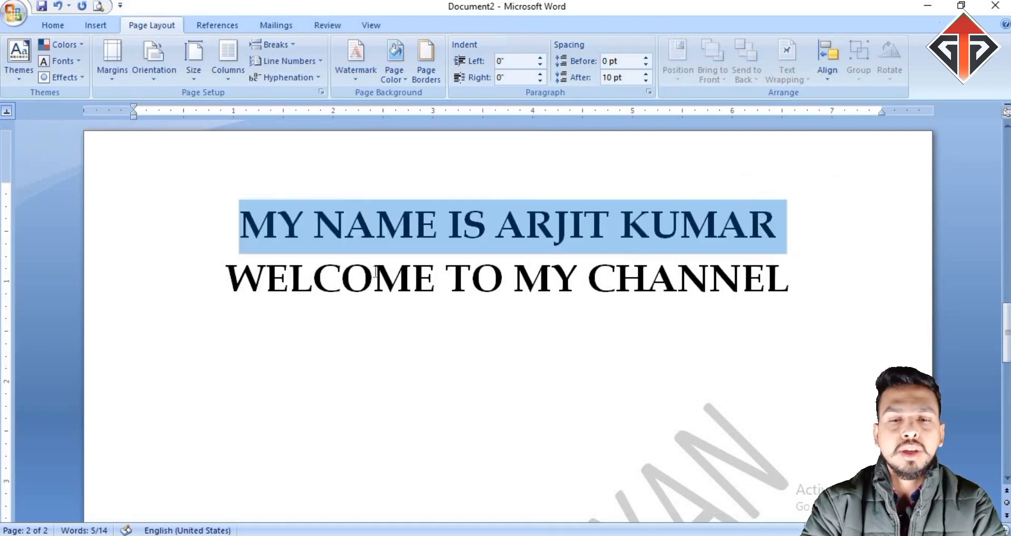
pyautogui.click(413, 288)
# Reduce the font size of the whole paragraph on the second page by two size steps
pyautogui.moveTo(240, 224); pyautogui.dragTo(747, 298)
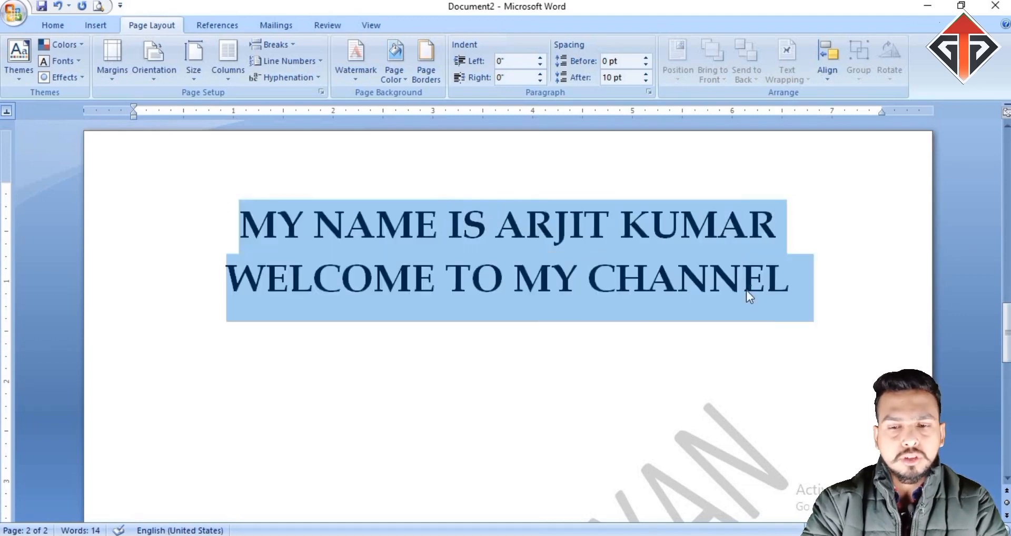
pyautogui.press('ctrl+shift+less')
pyautogui.press('ctrl+shift+less')
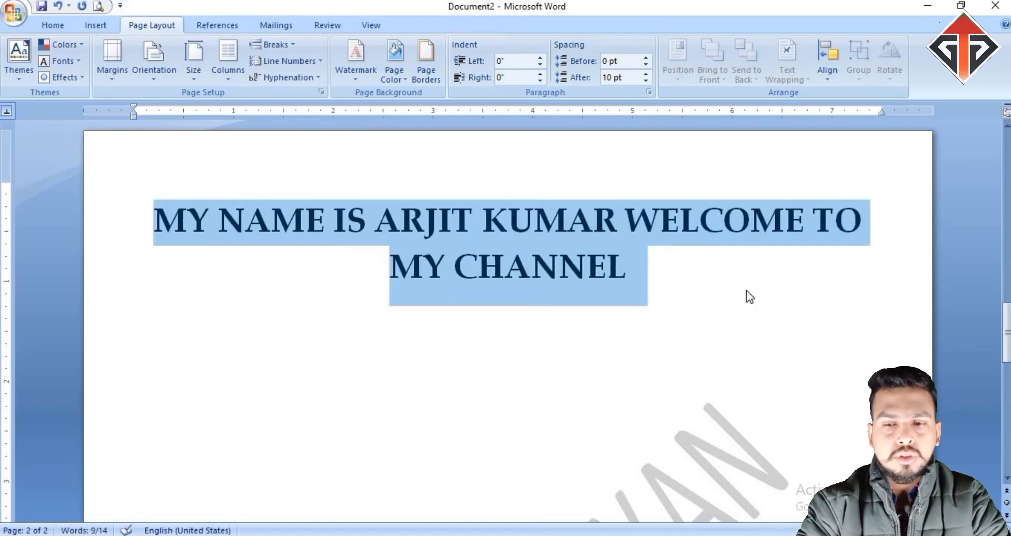
pyautogui.click(621, 340)
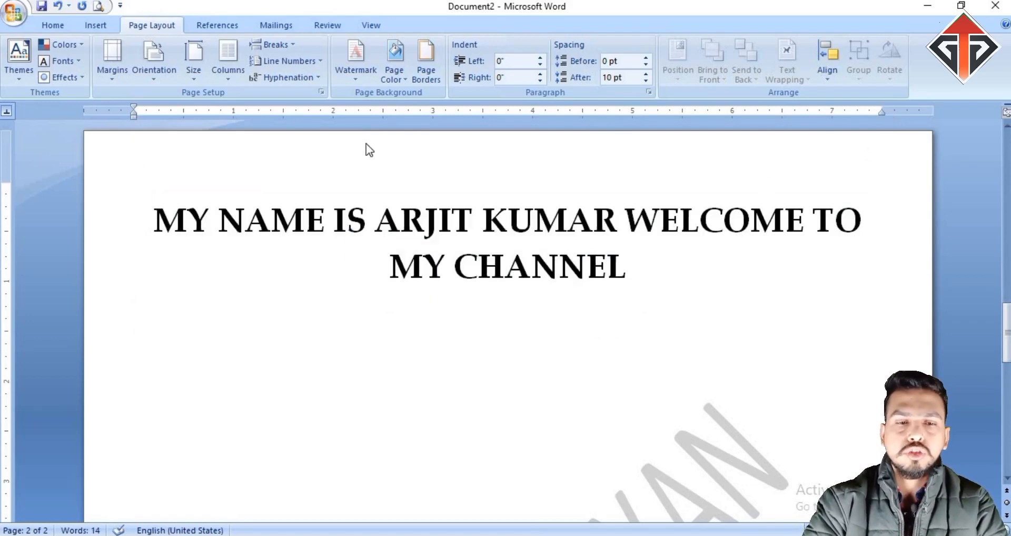
# Check both ends of the paragraph's first line under the Narrow margins, and switch to the Normal preset of 1" on all sides
pyautogui.click(116, 77)
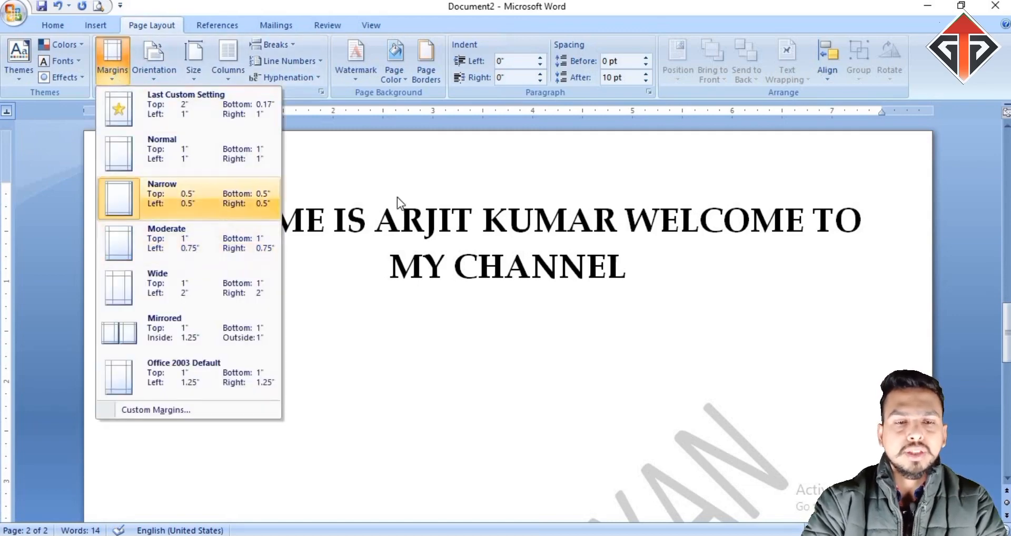
pyautogui.click(383, 174)
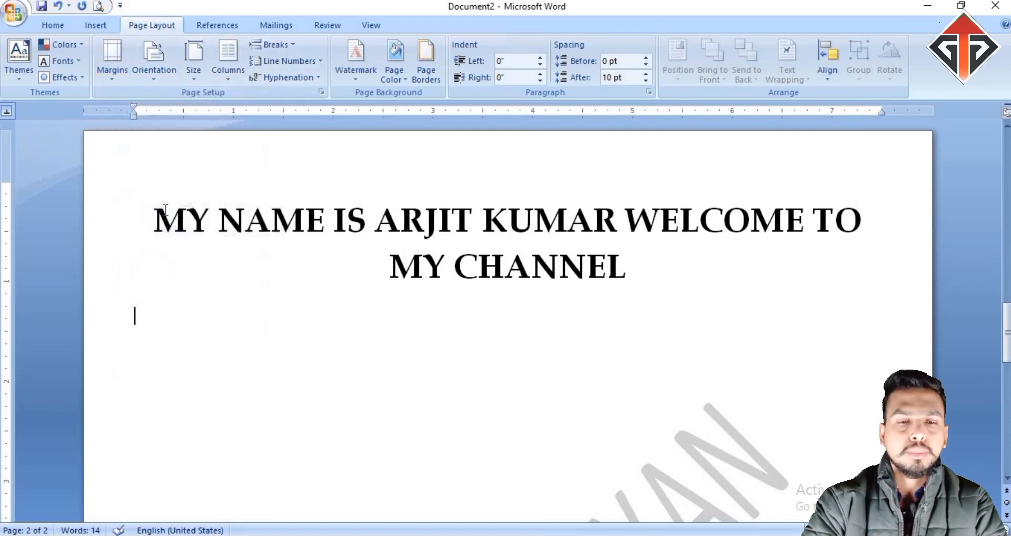
pyautogui.click(154, 220)
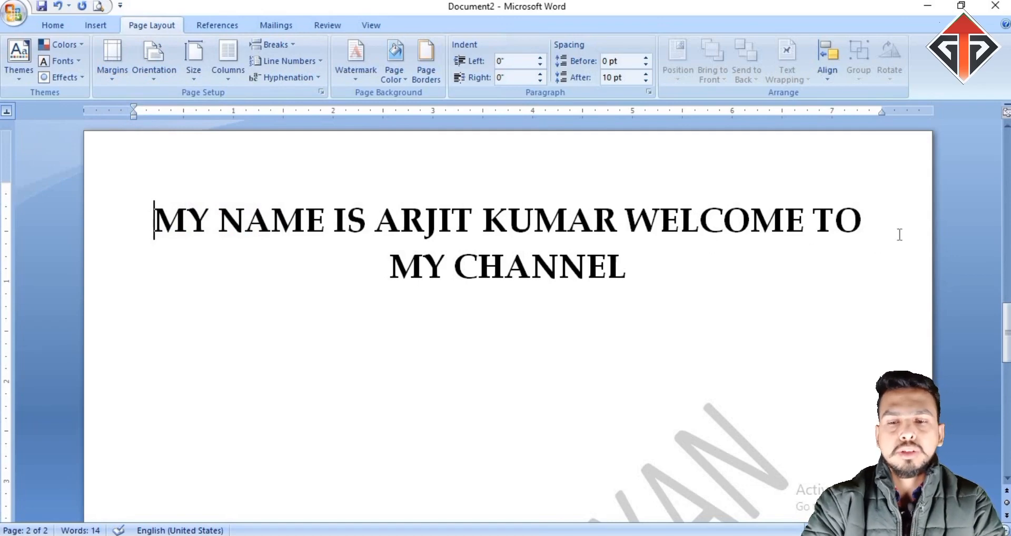
pyautogui.click(872, 223)
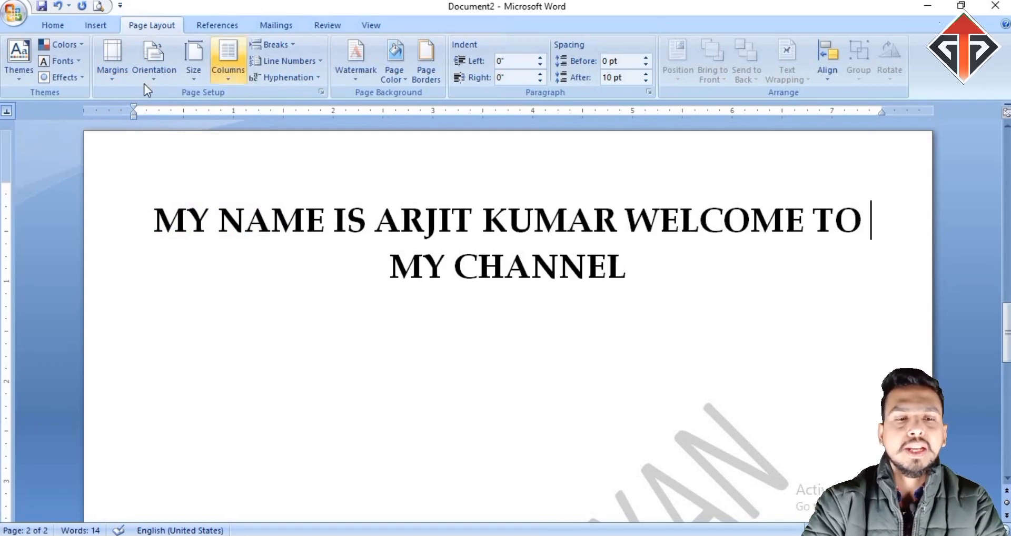
pyautogui.click(112, 75)
pyautogui.click(124, 144)
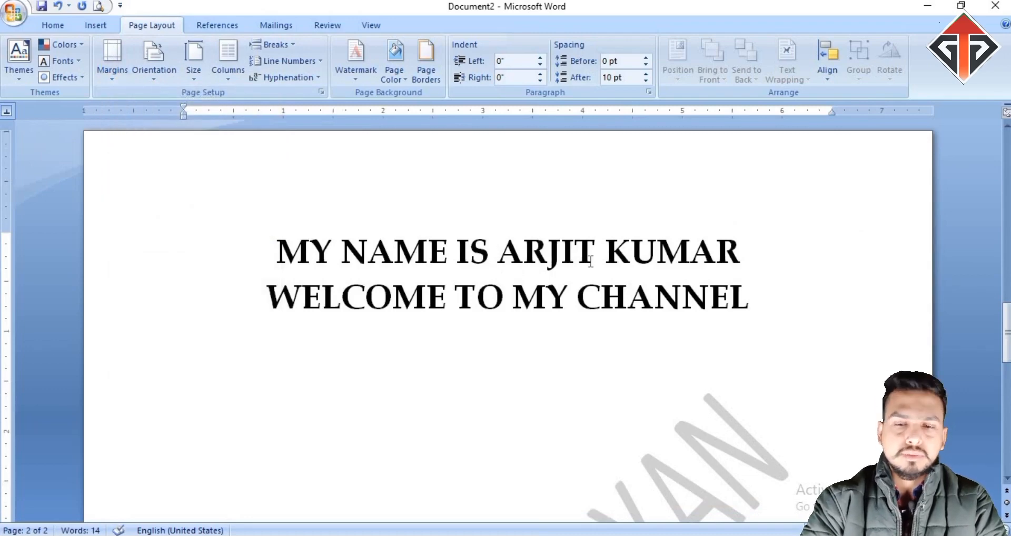
# Apply the Moderate margin preset with 1" top and bottom and 0.75" left and right, and review its values among the presets
pyautogui.click(113, 75)
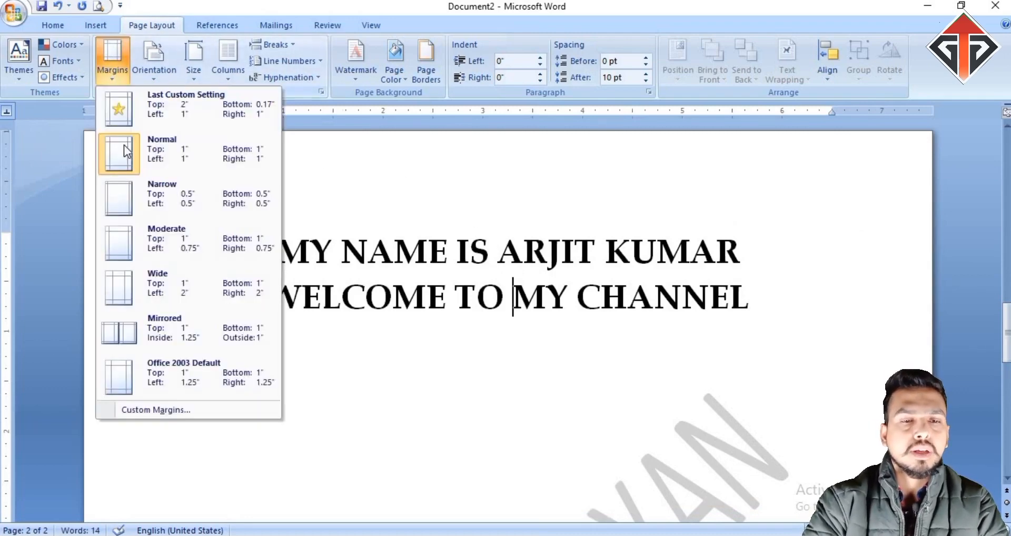
pyautogui.click(136, 245)
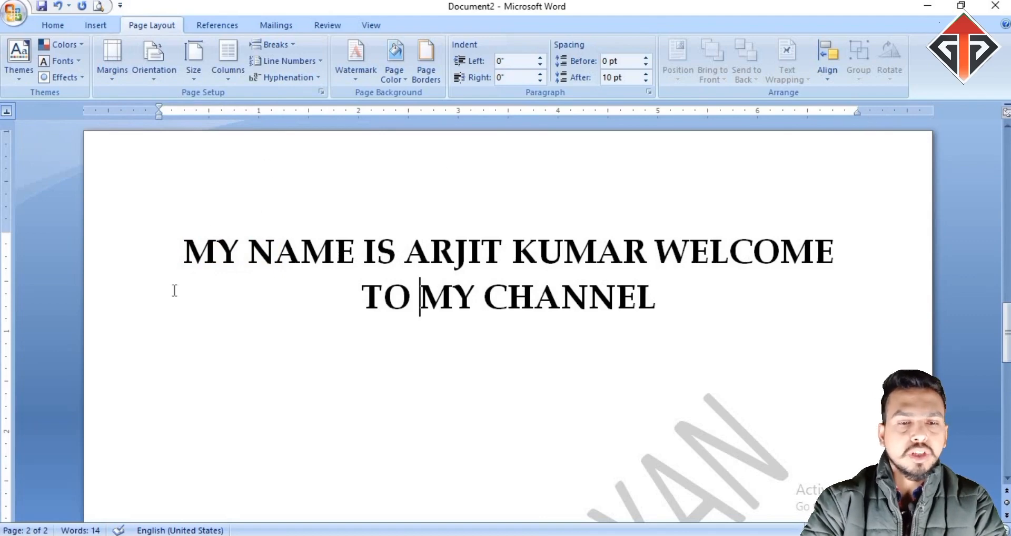
pyautogui.click(117, 71)
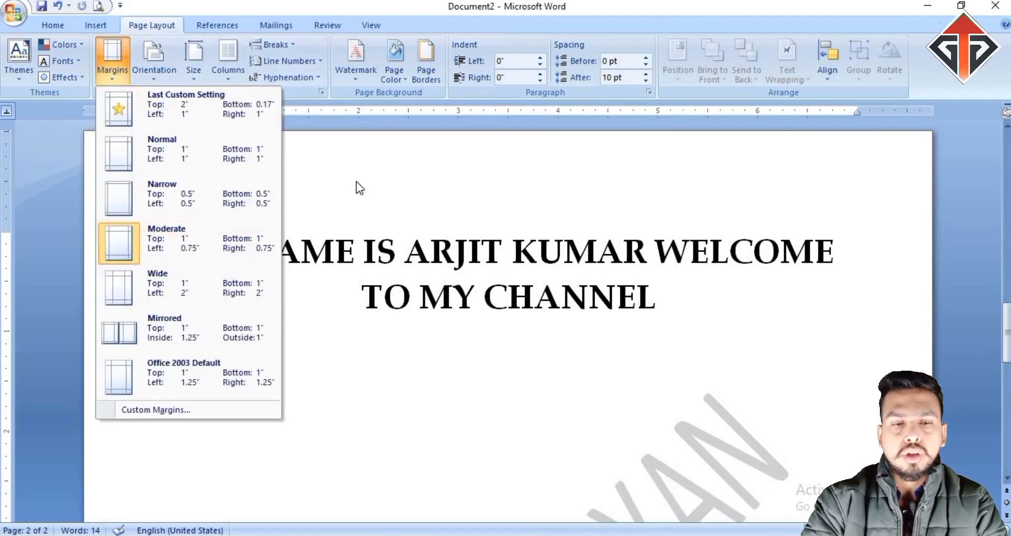
pyautogui.click(267, 204)
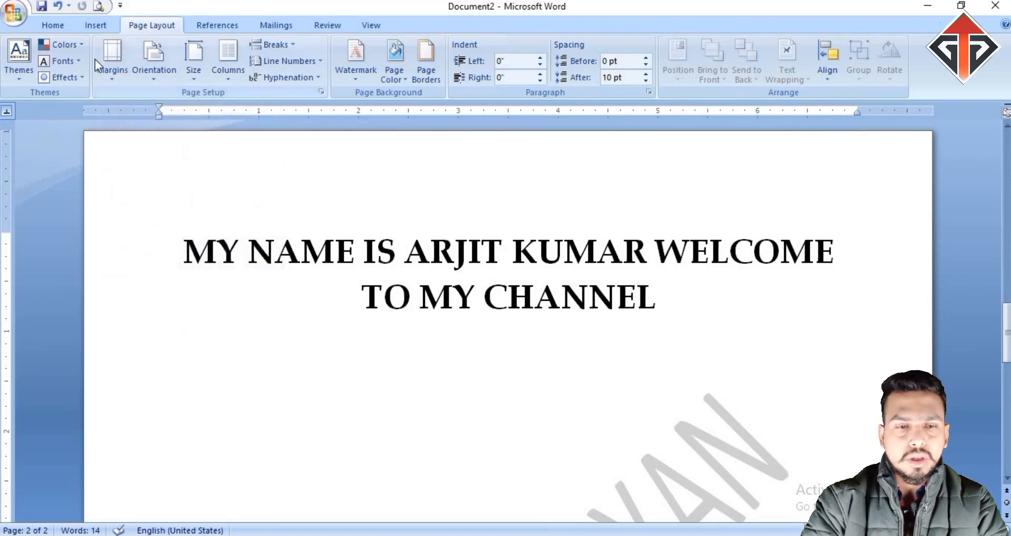
pyautogui.click(108, 74)
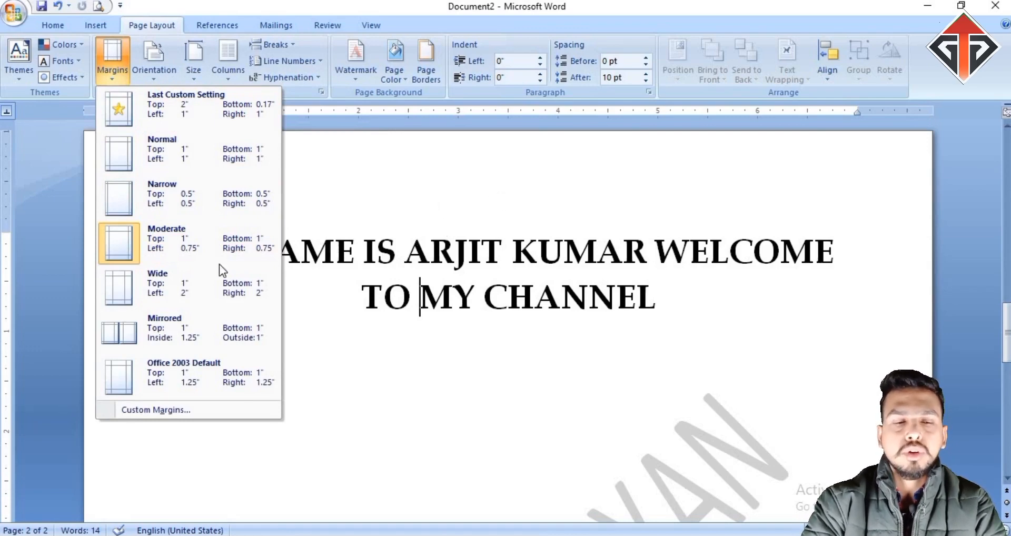
pyautogui.click(196, 254)
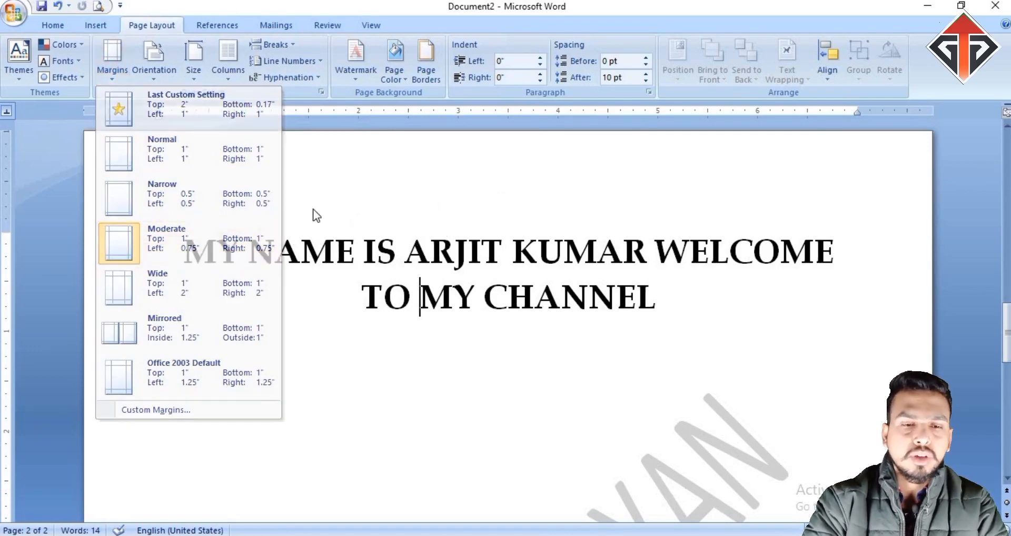
# Apply the Wide margin preset with 1" top and bottom and 2" left and right, and select the second page's paragraph
pyautogui.click(118, 78)
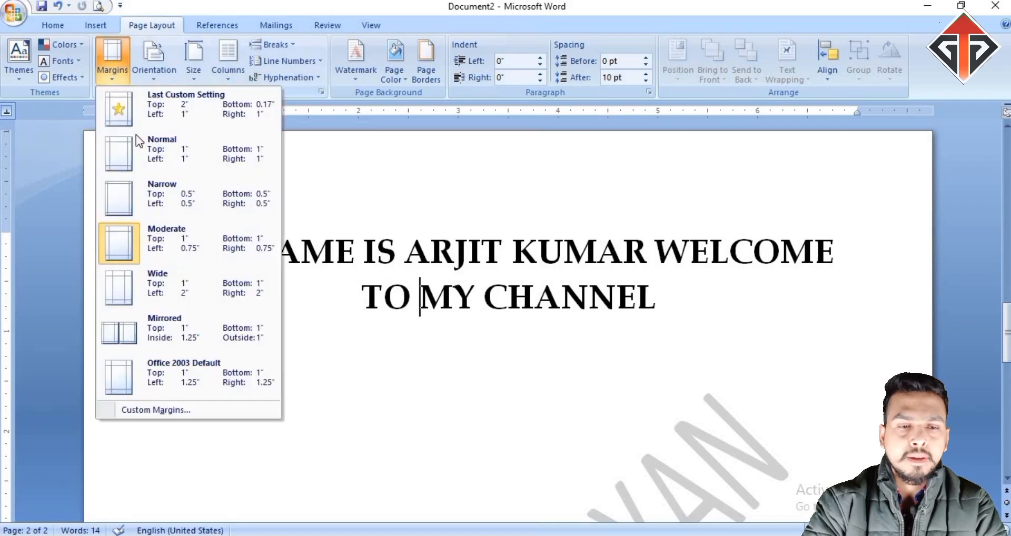
pyautogui.click(174, 295)
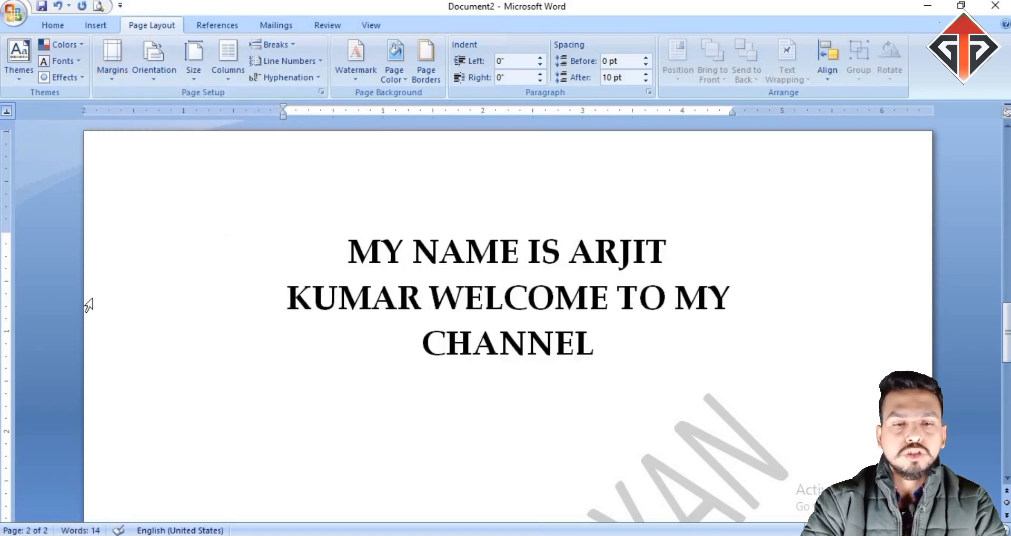
pyautogui.moveTo(342, 252); pyautogui.dragTo(692, 351)
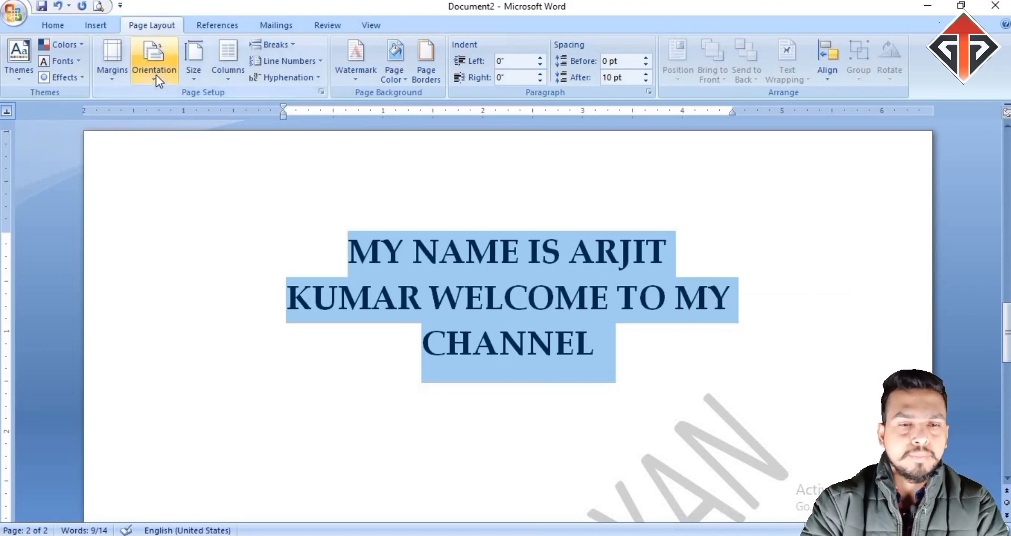
pyautogui.click(125, 81)
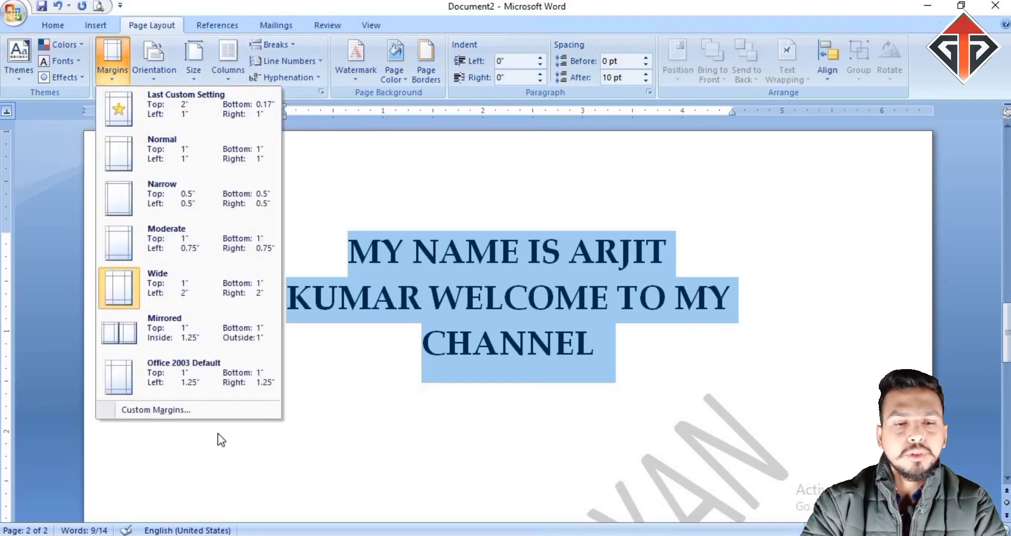
pyautogui.click(193, 409)
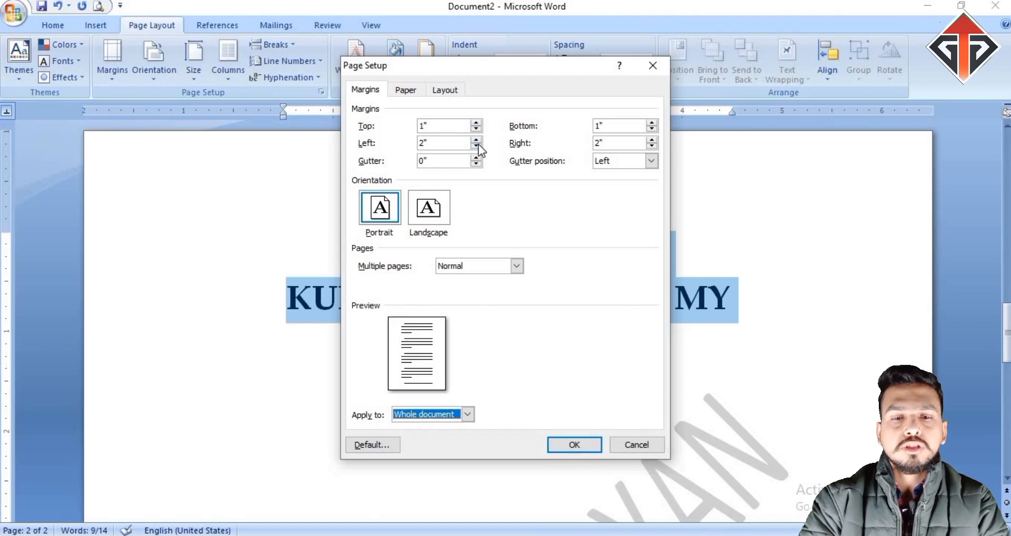
pyautogui.click(478, 144)
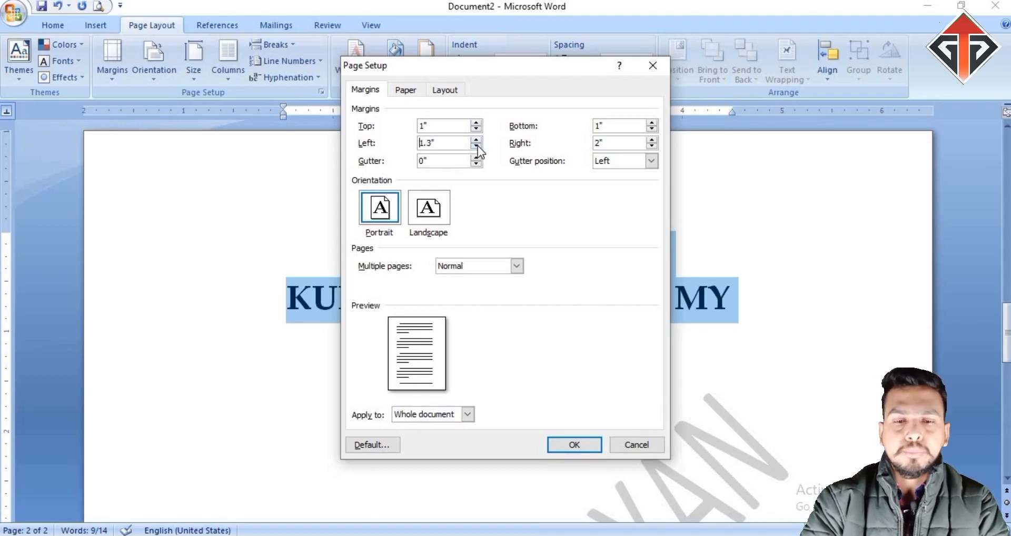
pyautogui.click(477, 147)
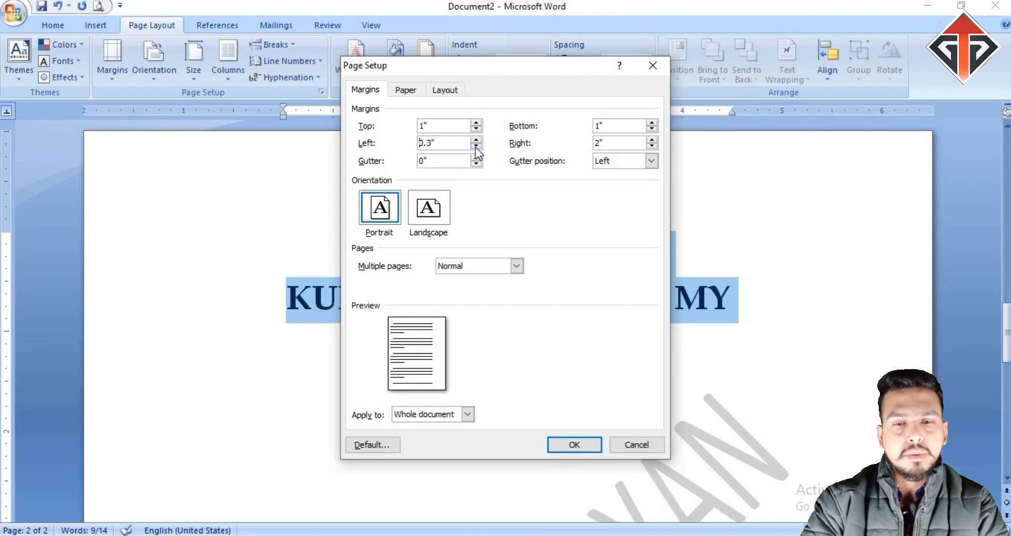
pyautogui.click(632, 445)
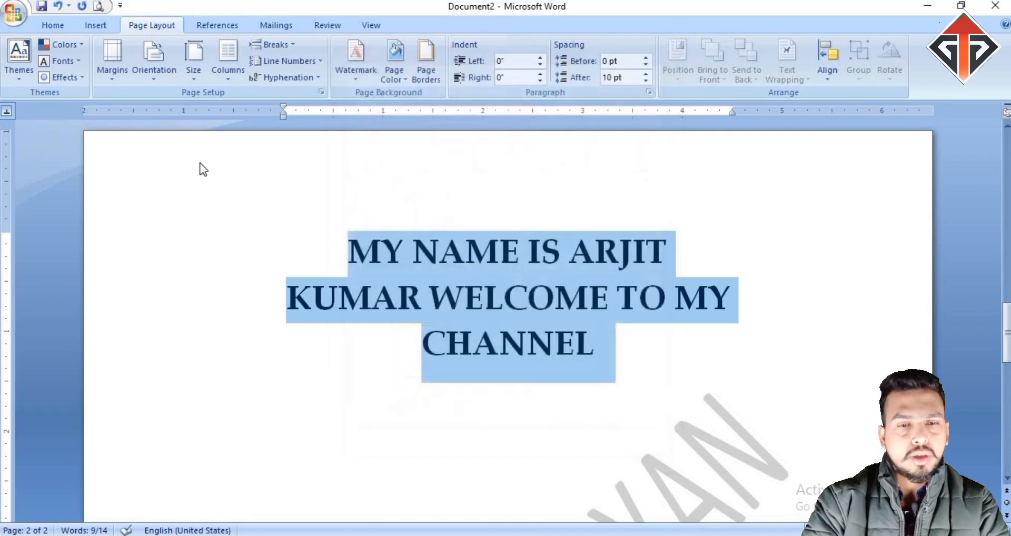
# Review the custom margin fields for top, bottom and left without changing them, and recheck the list of margin presets
pyautogui.click(112, 79)
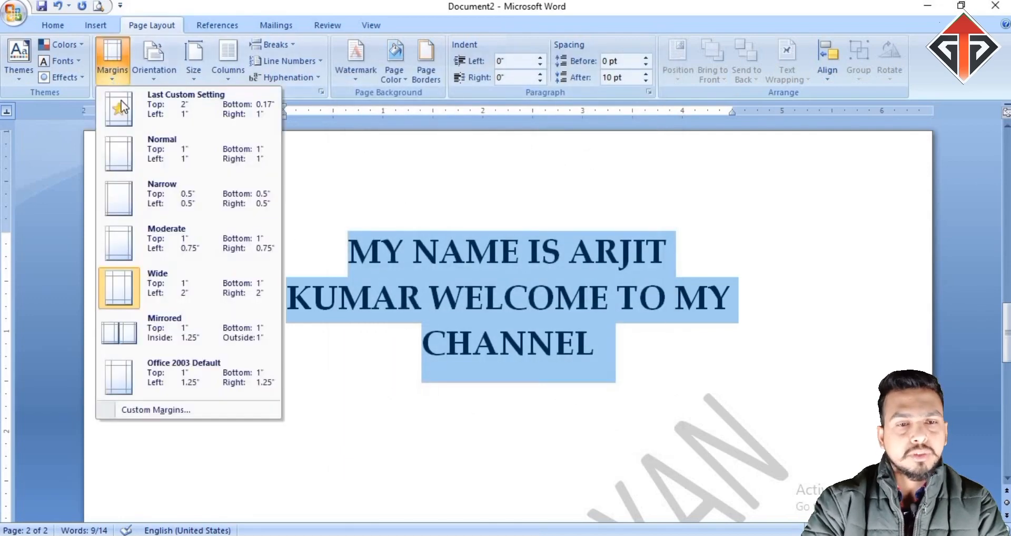
pyautogui.click(173, 409)
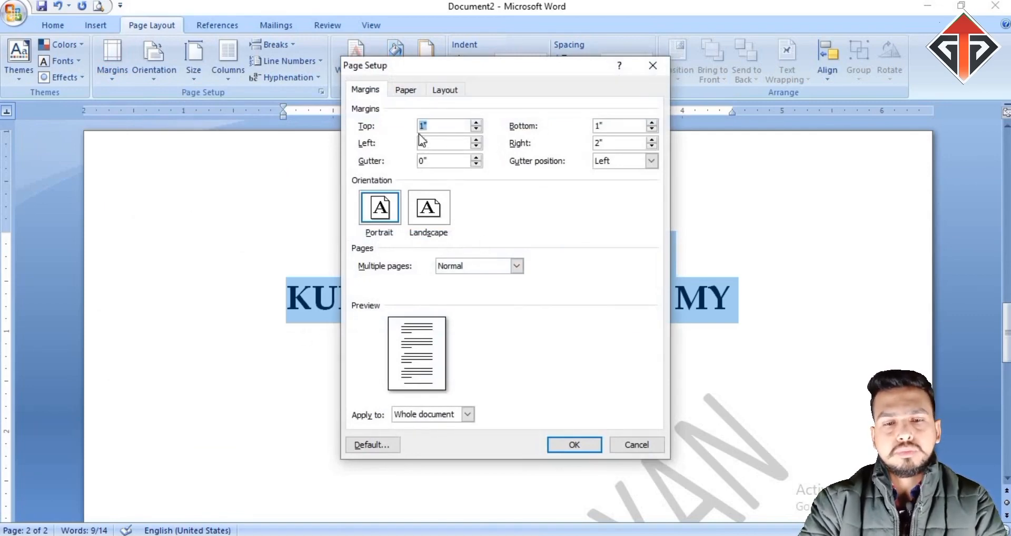
pyautogui.press('Tab')
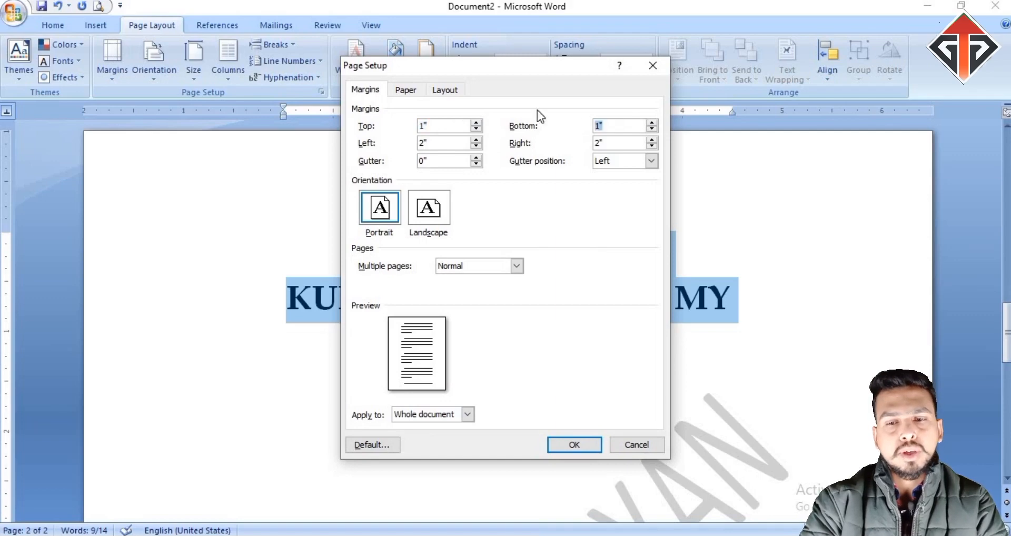
pyautogui.press('Tab')
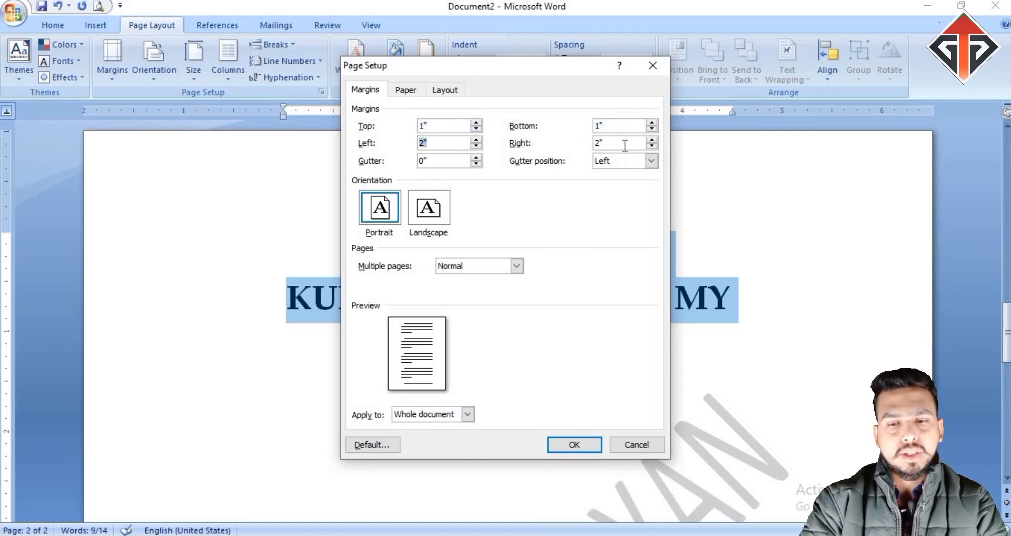
pyautogui.press('Tab')
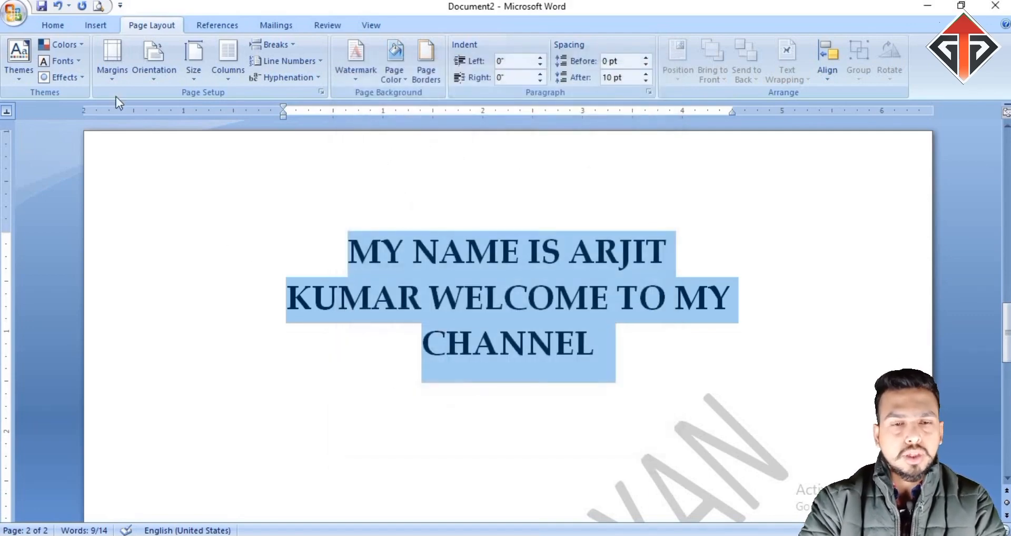
pyautogui.click(109, 79)
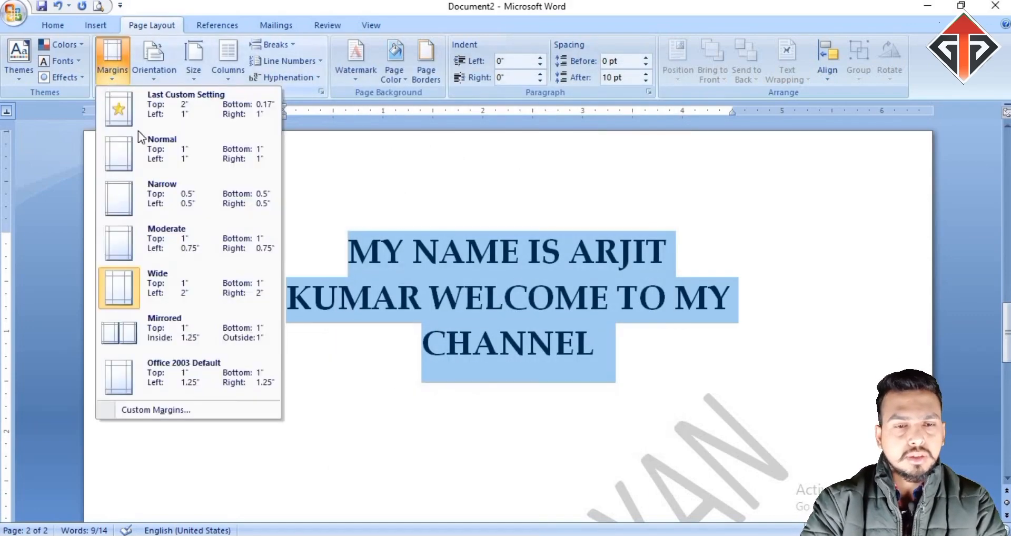
pyautogui.click(341, 188)
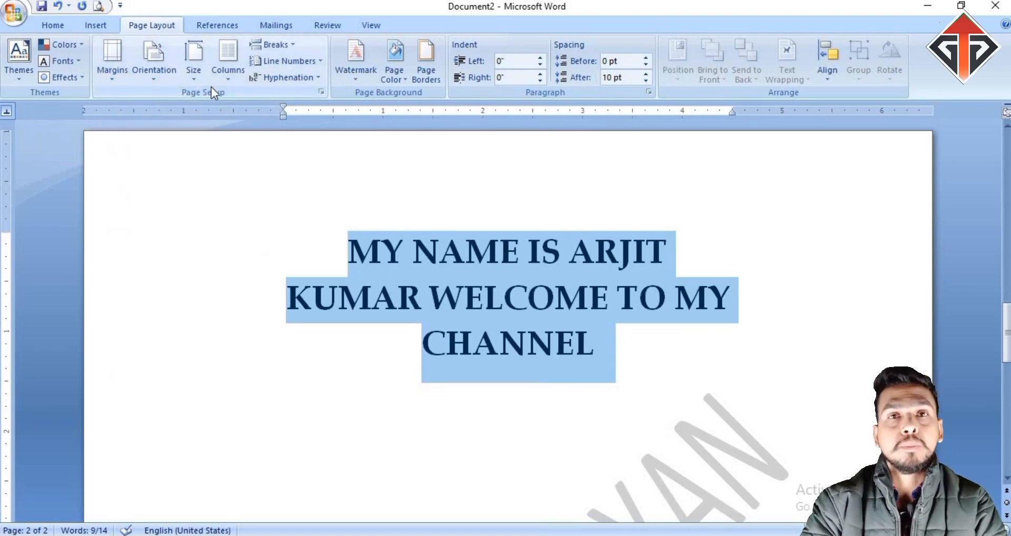
# Switch the document's page orientation to Landscape and look over the second page
pyautogui.click(157, 76)
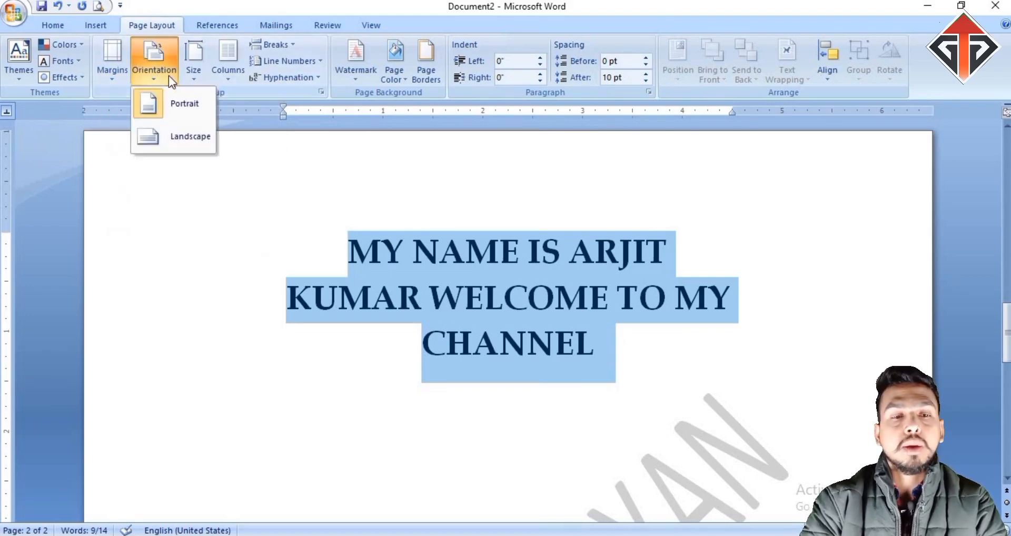
pyautogui.click(387, 201)
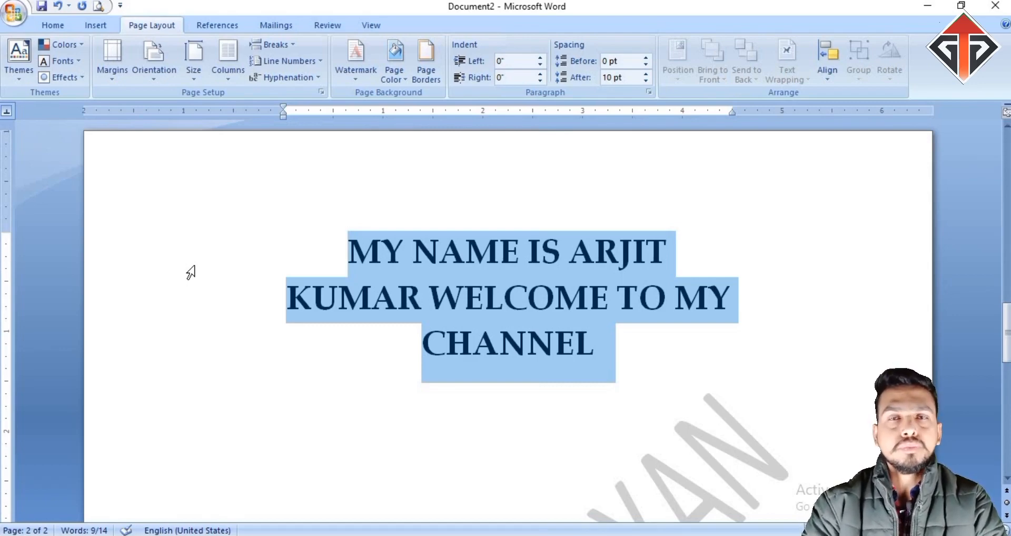
pyautogui.click(156, 84)
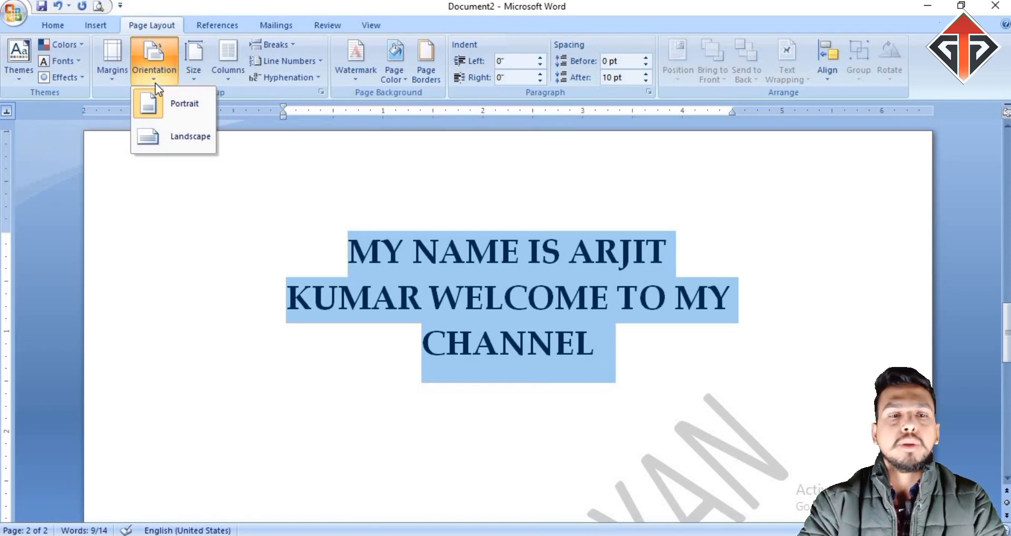
pyautogui.click(184, 138)
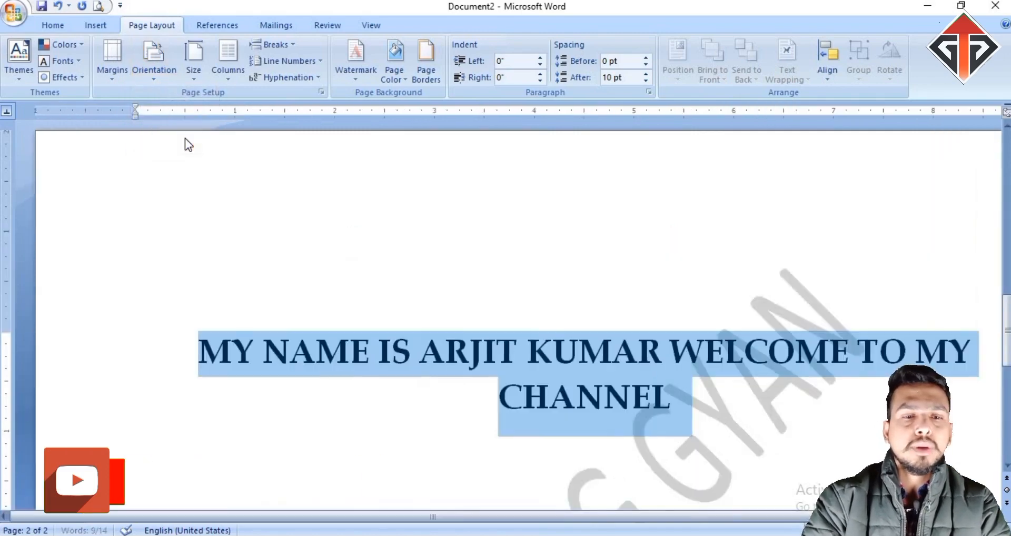
pyautogui.scroll(-3, 260, 205)
pyautogui.scroll(-2, 392, 235)
pyautogui.scroll(4, 470, 236)
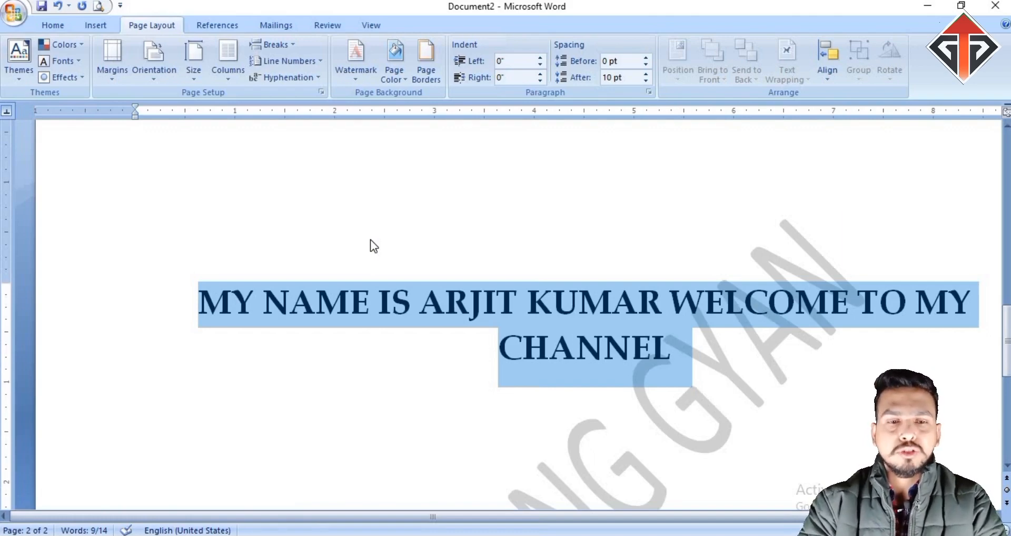
pyautogui.scroll(-3, 371, 240)
pyautogui.scroll(5, 372, 241)
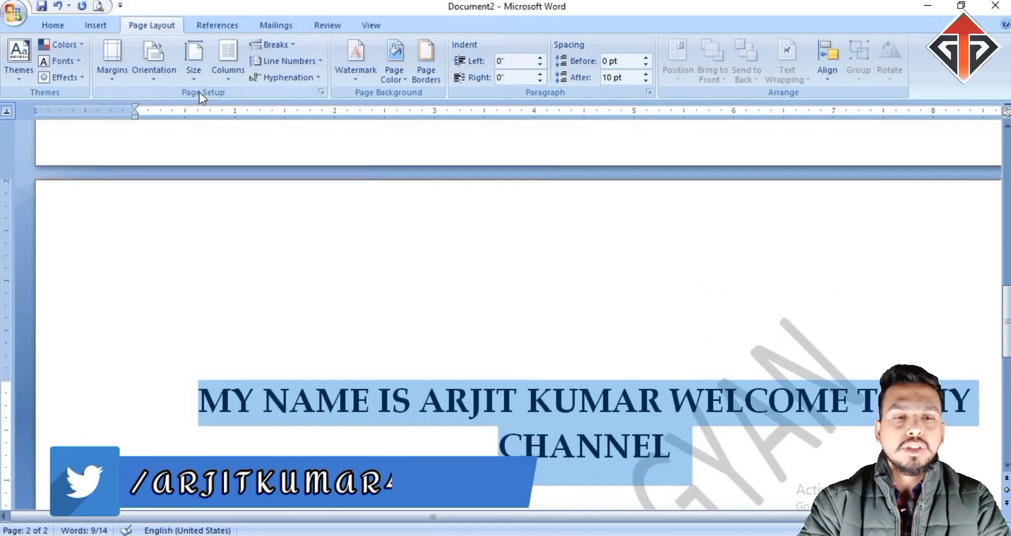
# Set the paper size to A5 (5.83" x 8.27") and look over the page holding the paragraph
pyautogui.click(156, 79)
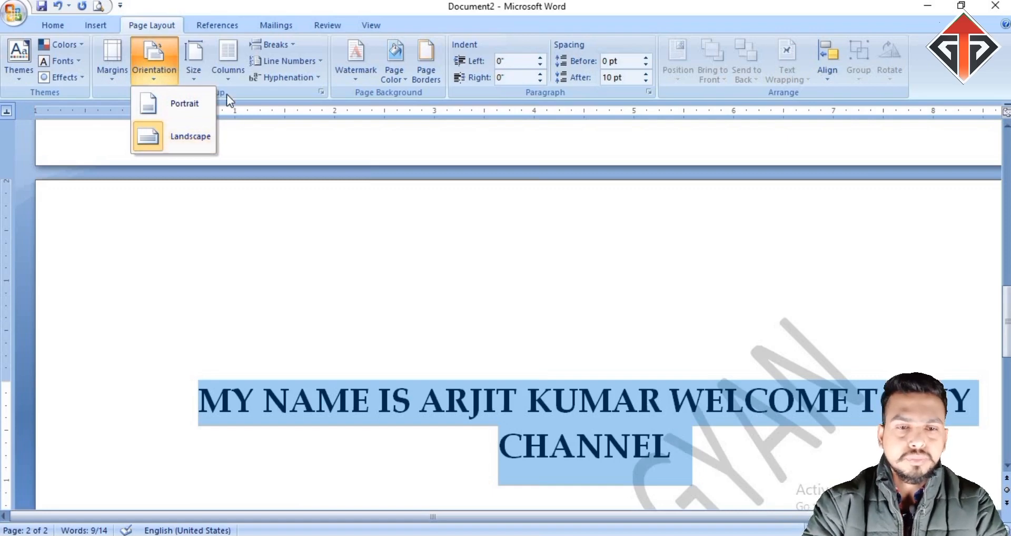
pyautogui.click(200, 71)
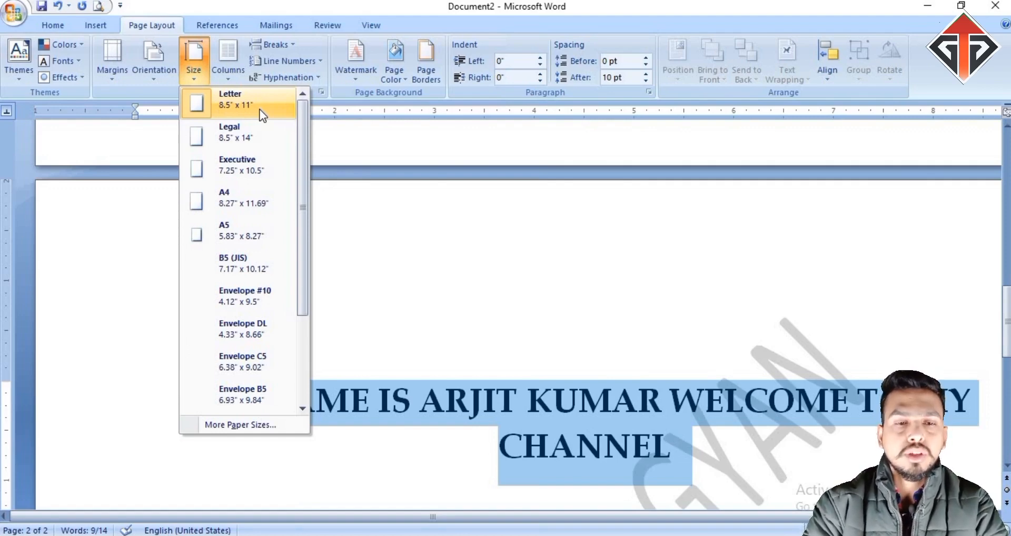
pyautogui.click(237, 239)
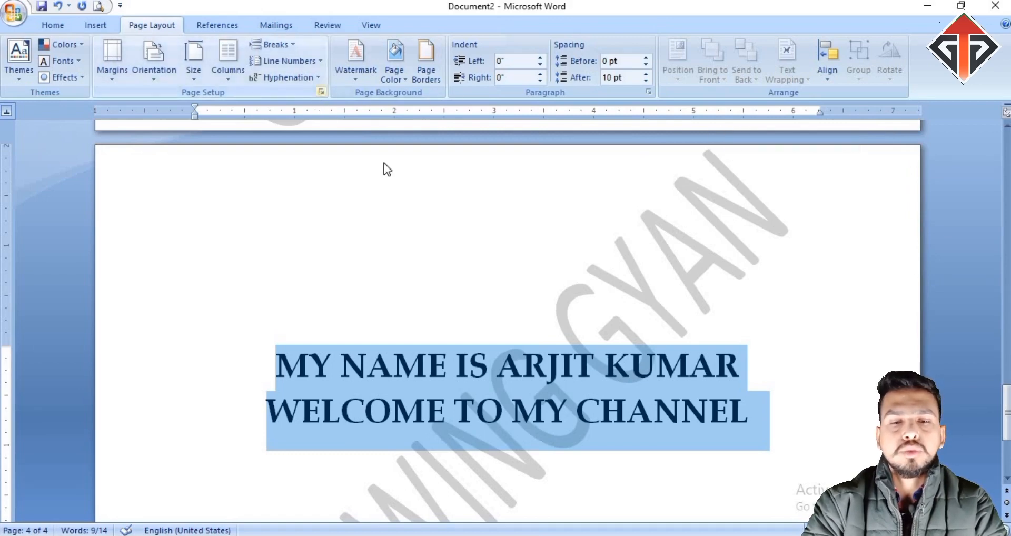
pyautogui.scroll(-3, 400, 177)
pyautogui.scroll(4, 384, 197)
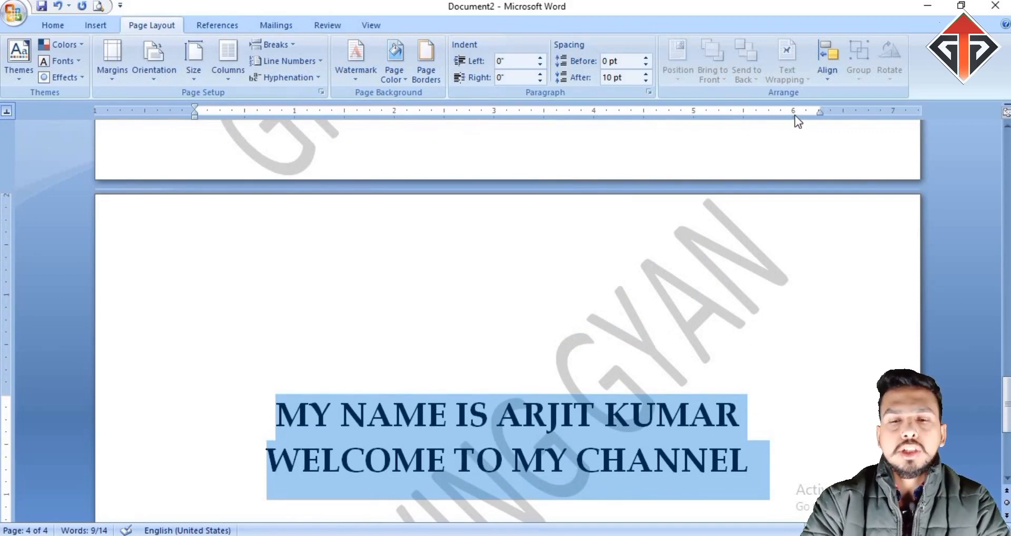
pyautogui.scroll(-4, 788, 129)
pyautogui.scroll(-2, 88, 236)
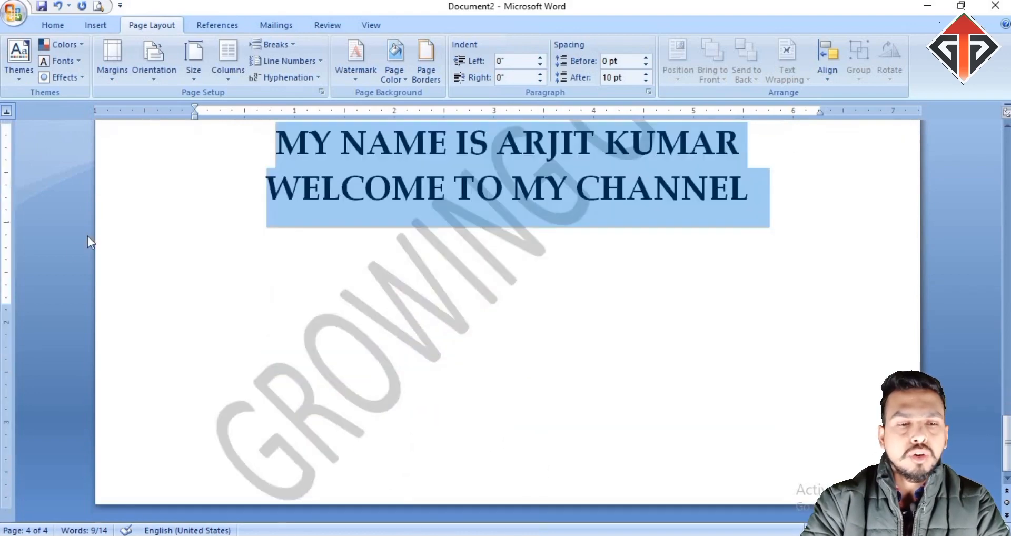
pyautogui.scroll(3, 30, 279)
pyautogui.scroll(-1, 30, 281)
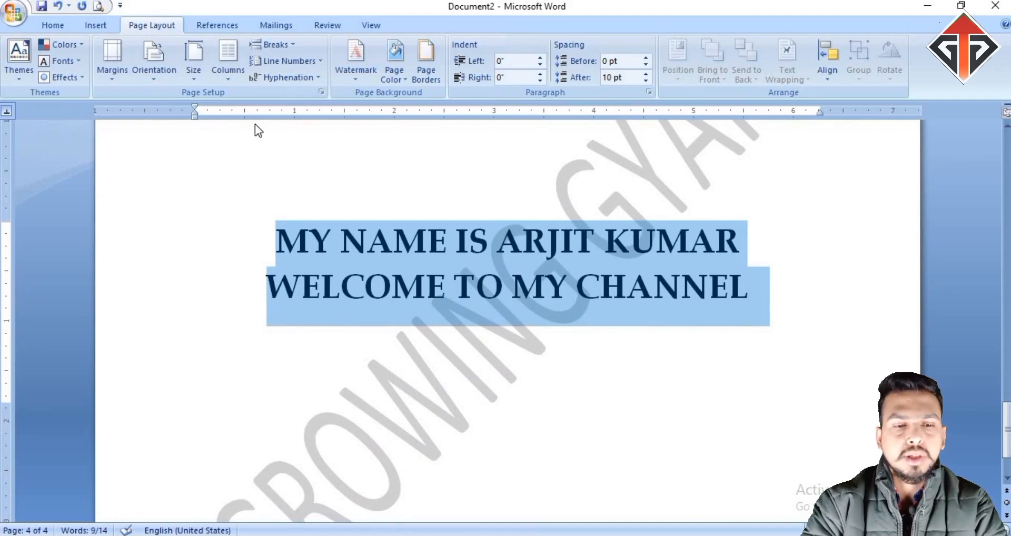
# Select the paragraph's first line, reduce the page's top margin to about 1.2" on the ruler, and check the margin presets
pyautogui.click(199, 77)
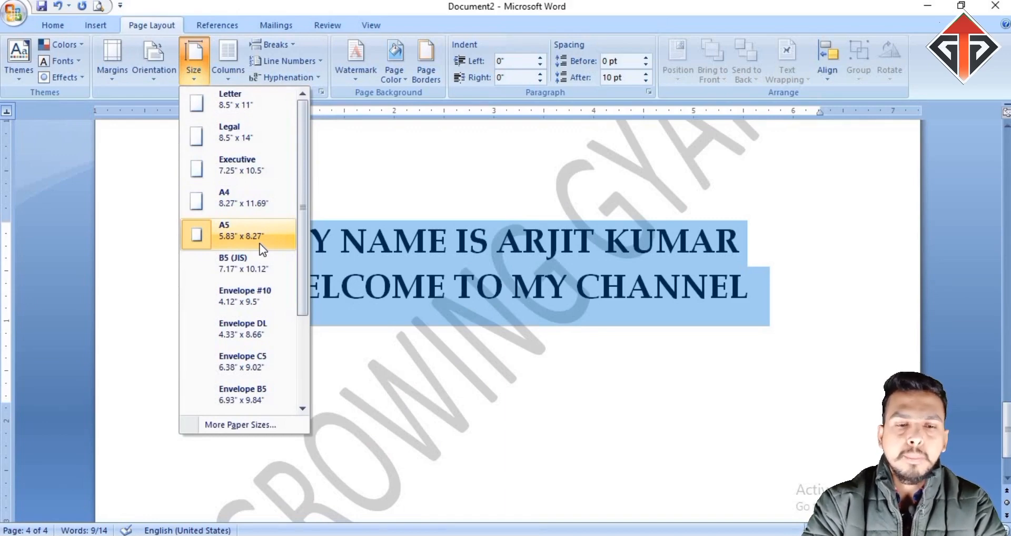
pyautogui.click(367, 175)
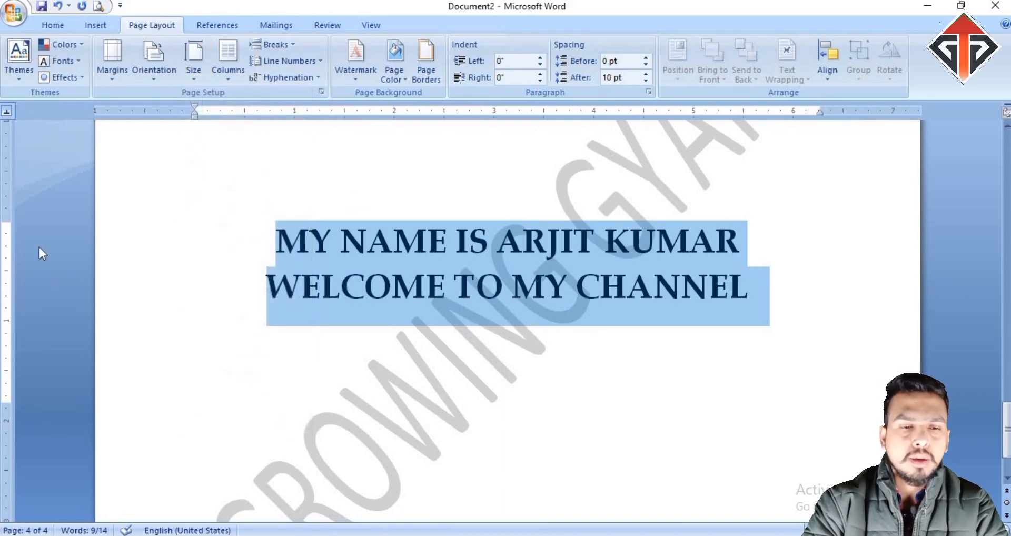
pyautogui.click(92, 241)
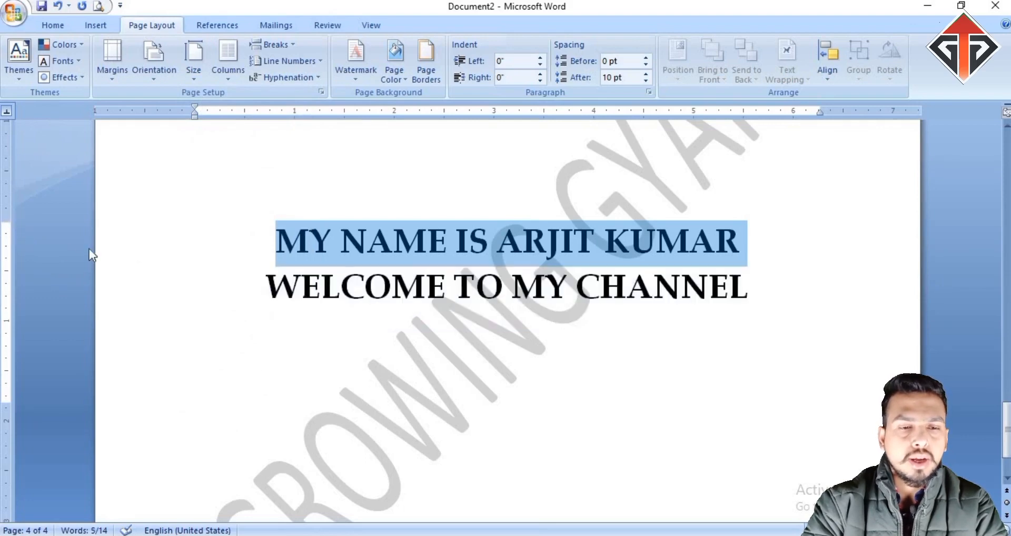
pyautogui.moveTo(6, 221); pyautogui.dragTo(7, 142)
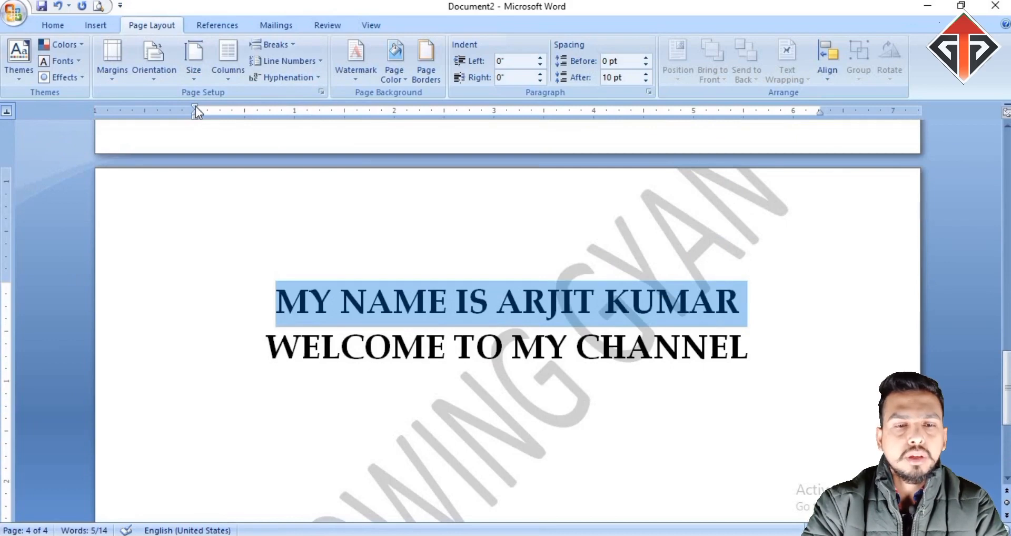
pyautogui.click(115, 80)
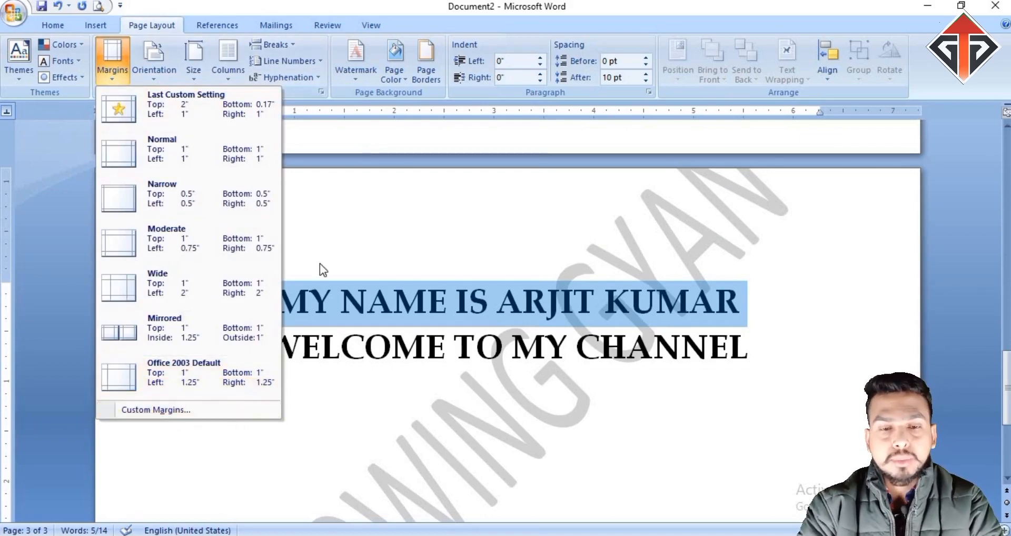
pyautogui.click(334, 229)
# Change the document's paper size to A4 (8.27" x 11.69")
pyautogui.scroll(3, 198, 143)
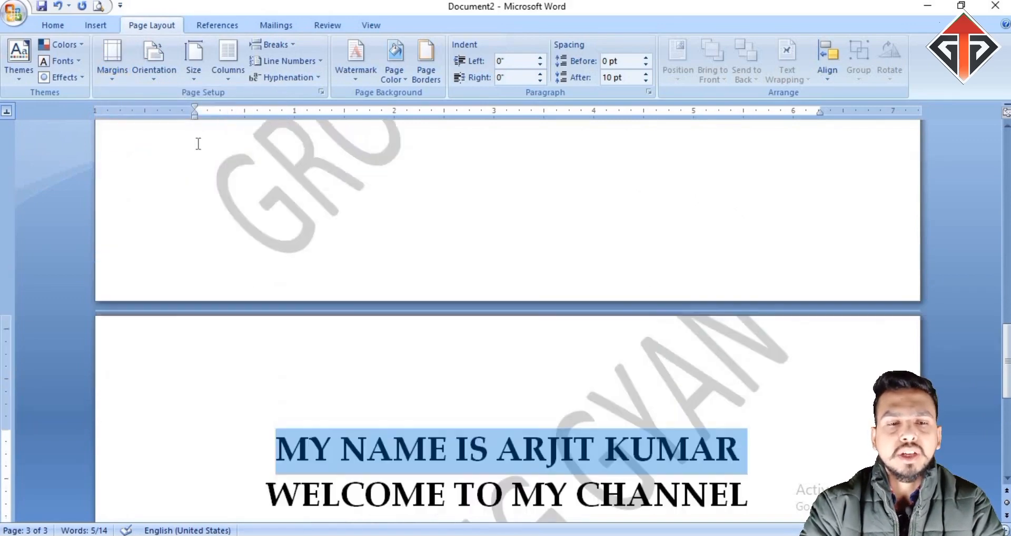
pyautogui.scroll(3, 171, 139)
pyautogui.click(191, 71)
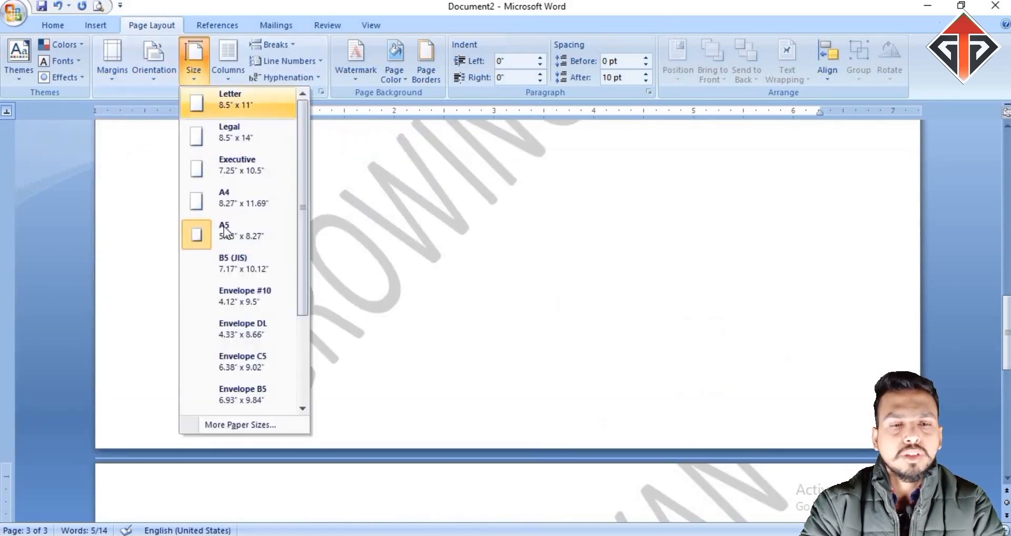
pyautogui.click(225, 232)
# Zoom out to examine both landscape pages together, from the paragraph page up to the title page
pyautogui.scroll(6, 198, 149)
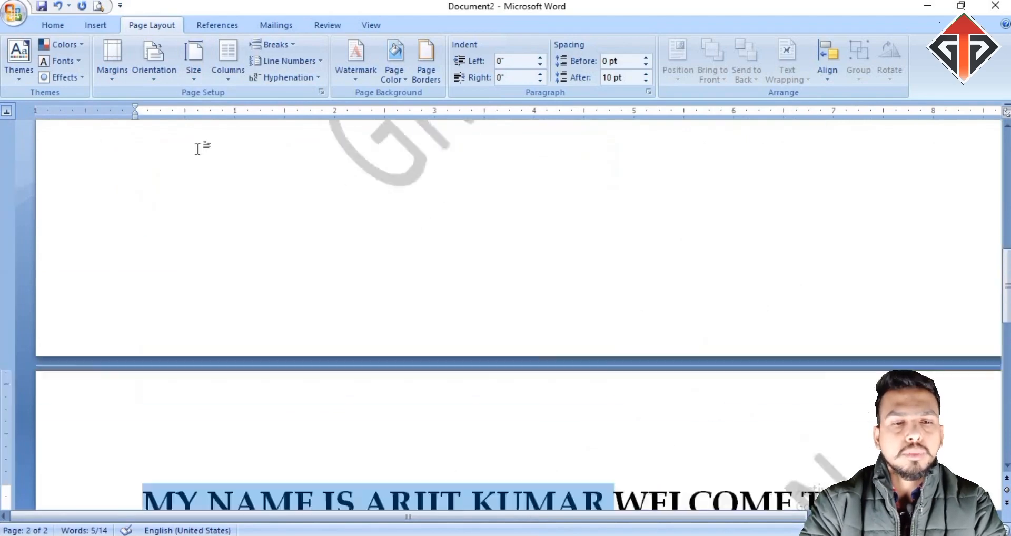
pyautogui.scroll(1, 198, 149)
pyautogui.scroll(-3, 361, 237)
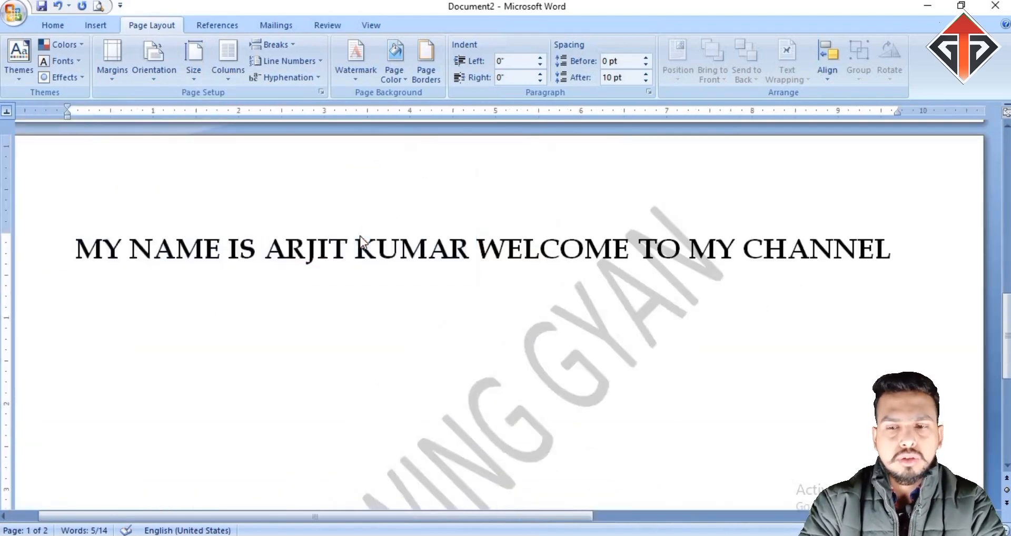
pyautogui.moveTo(75, 248); pyautogui.dragTo(471, 249)
pyautogui.scroll(-8, 517, 183)
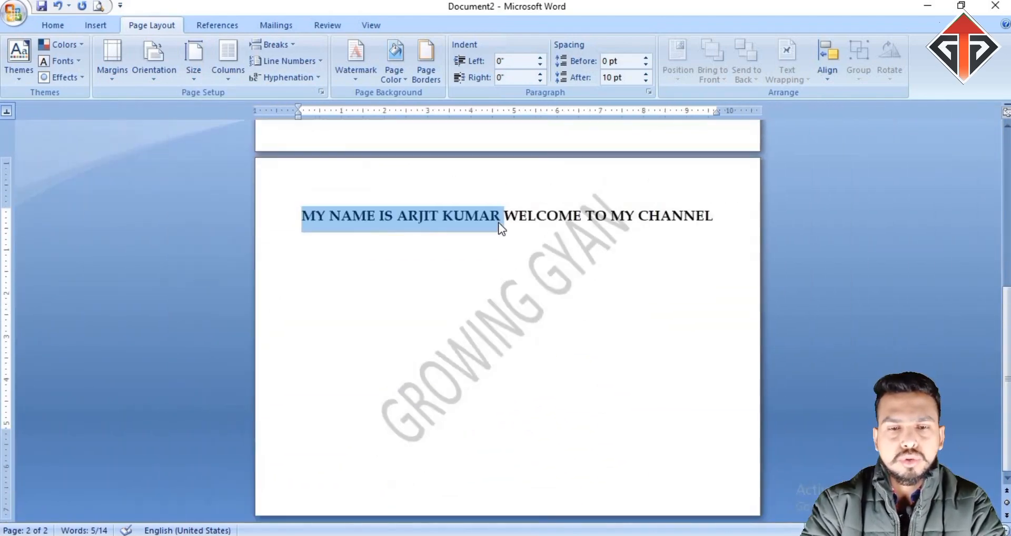
pyautogui.scroll(-2, 498, 223)
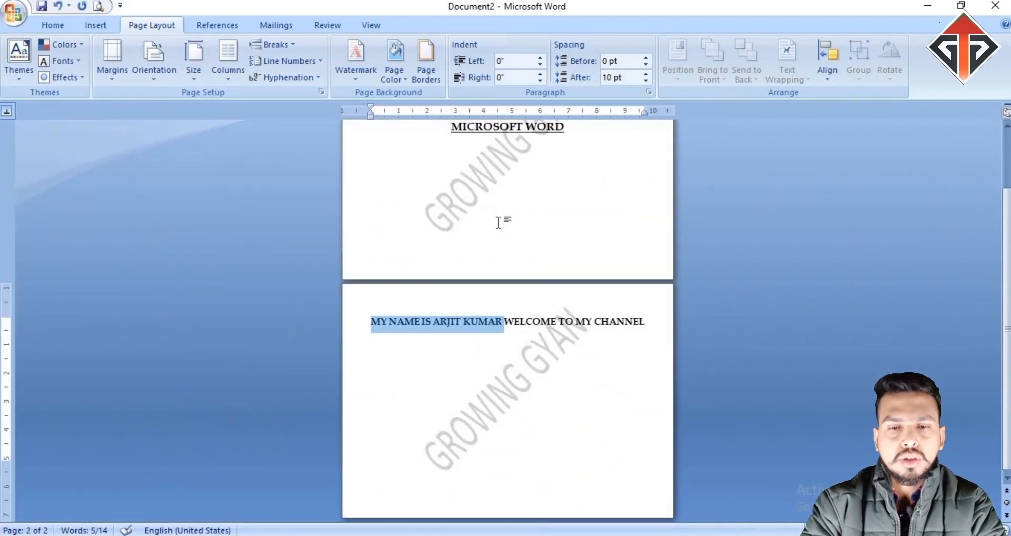
pyautogui.click(194, 75)
pyautogui.click(235, 203)
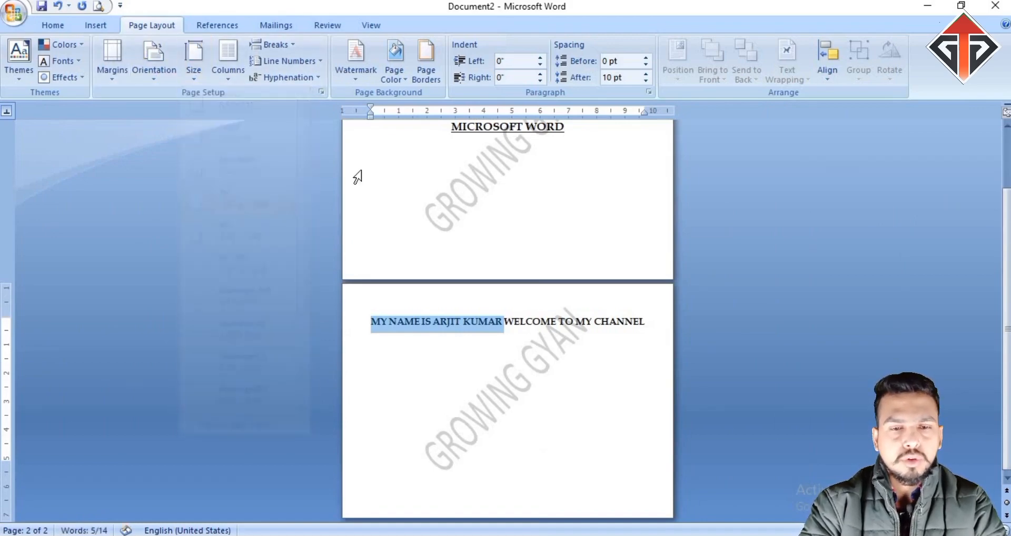
pyautogui.scroll(3, 458, 205)
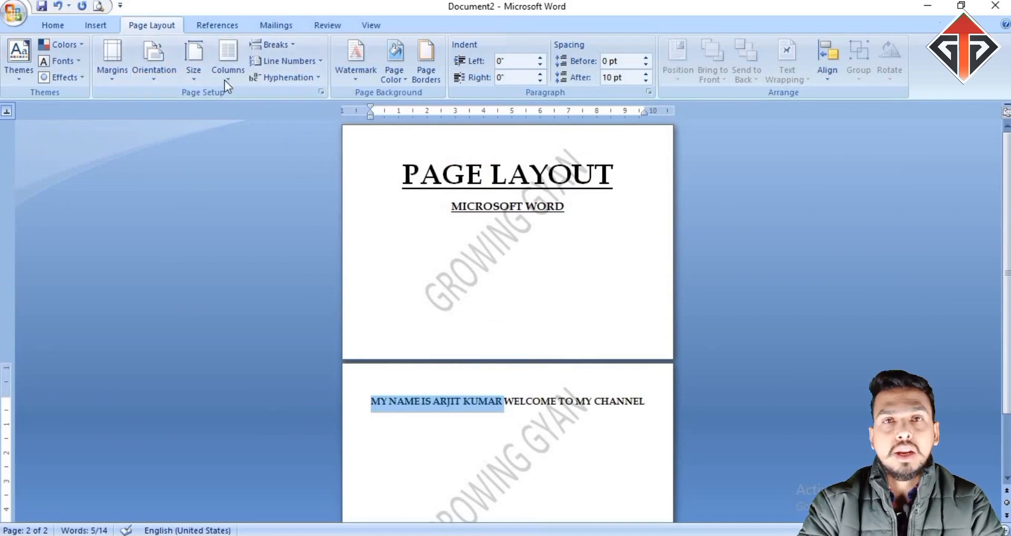
# Set the document's page orientation to Portrait
pyautogui.click(118, 73)
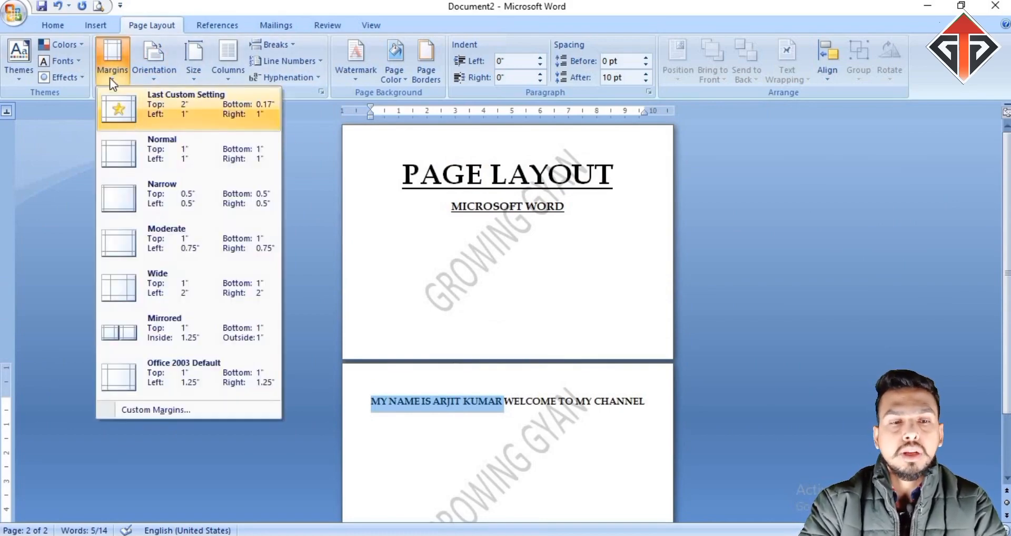
pyautogui.click(153, 80)
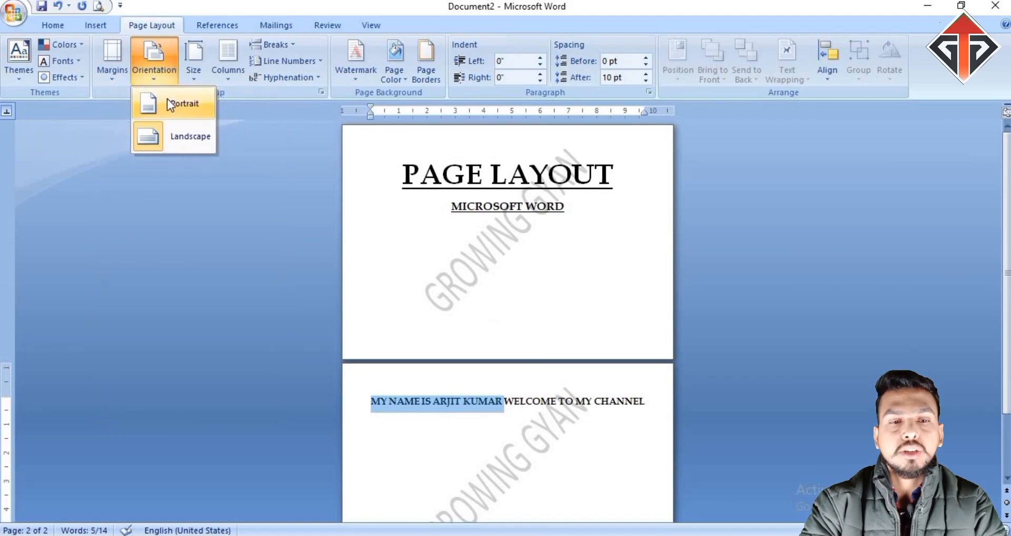
pyautogui.click(166, 103)
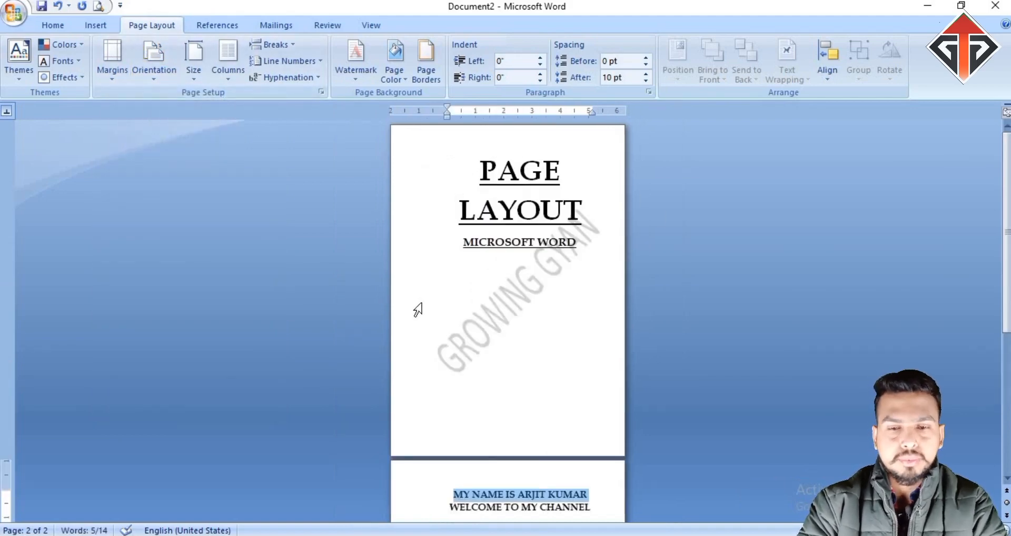
# Reduce the page's left margin to about 0.31" and its right margin to about 0.39" on the ruler
pyautogui.scroll(5, 472, 235)
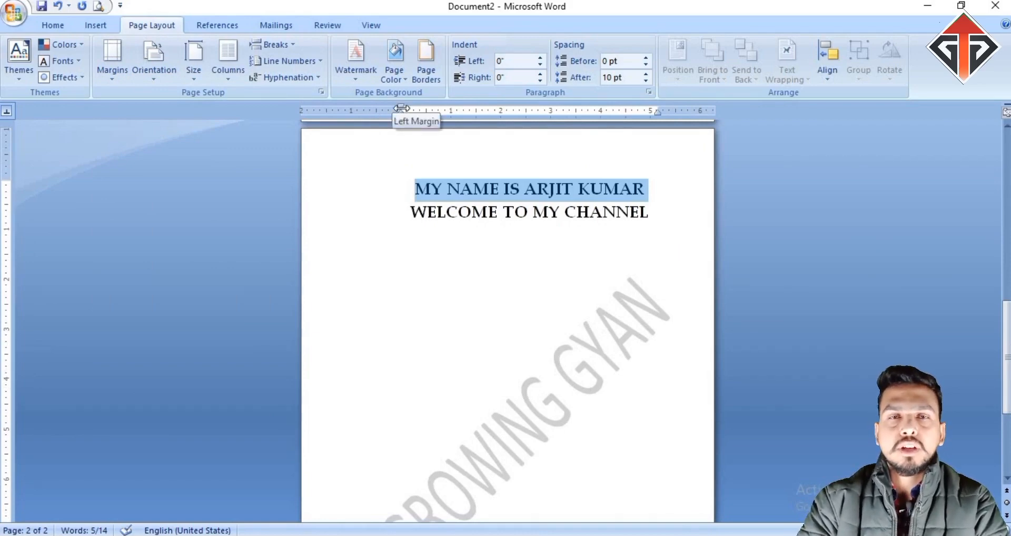
pyautogui.moveTo(401, 108); pyautogui.dragTo(317, 108)
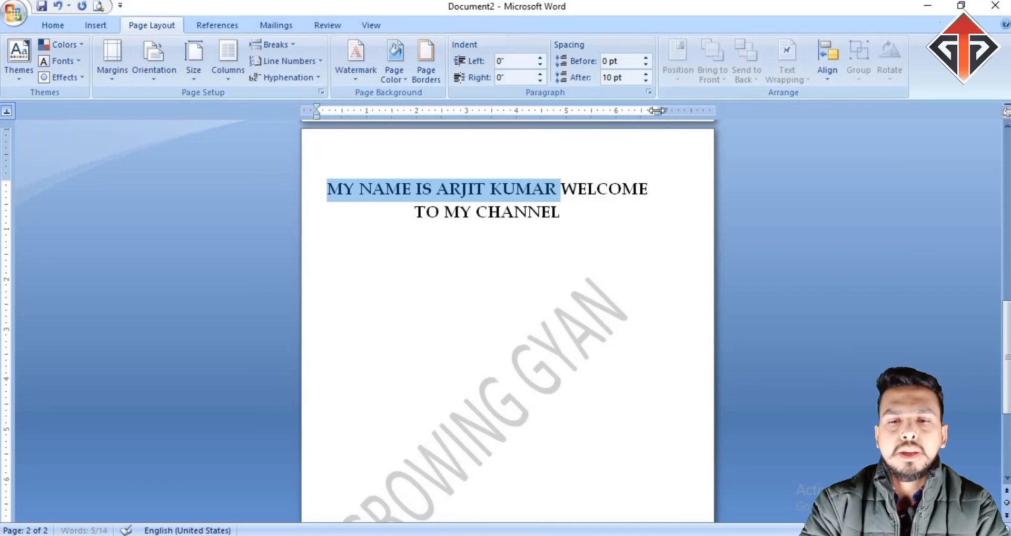
pyautogui.moveTo(657, 110); pyautogui.dragTo(697, 121)
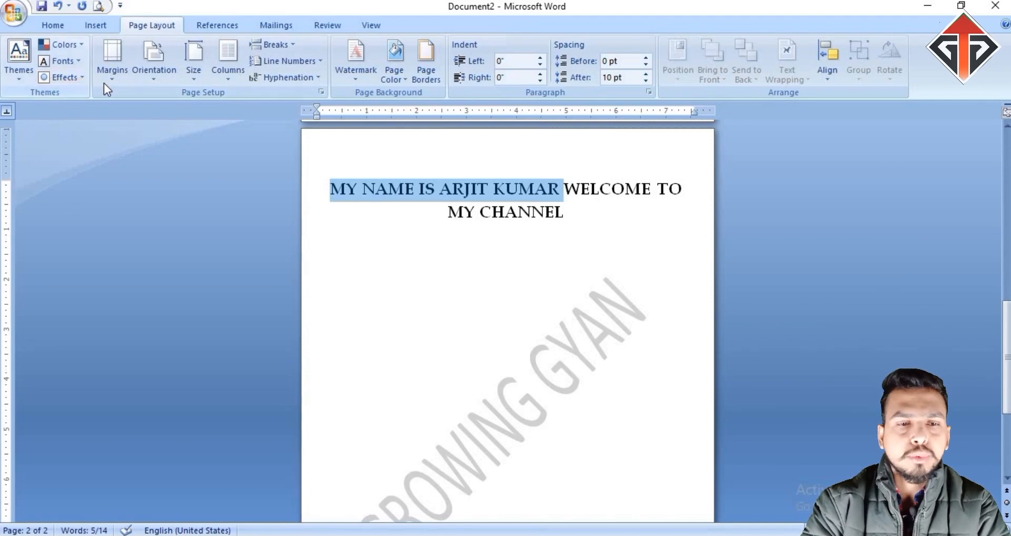
# Set custom left and right page margins of 0.3" for the whole document
pyautogui.click(110, 68)
pyautogui.click(136, 413)
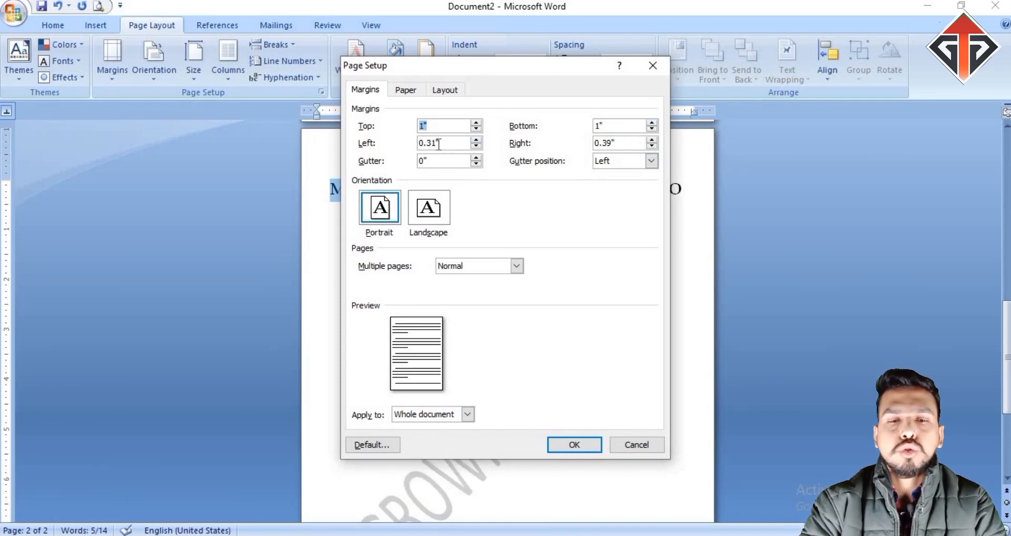
pyautogui.click(476, 147)
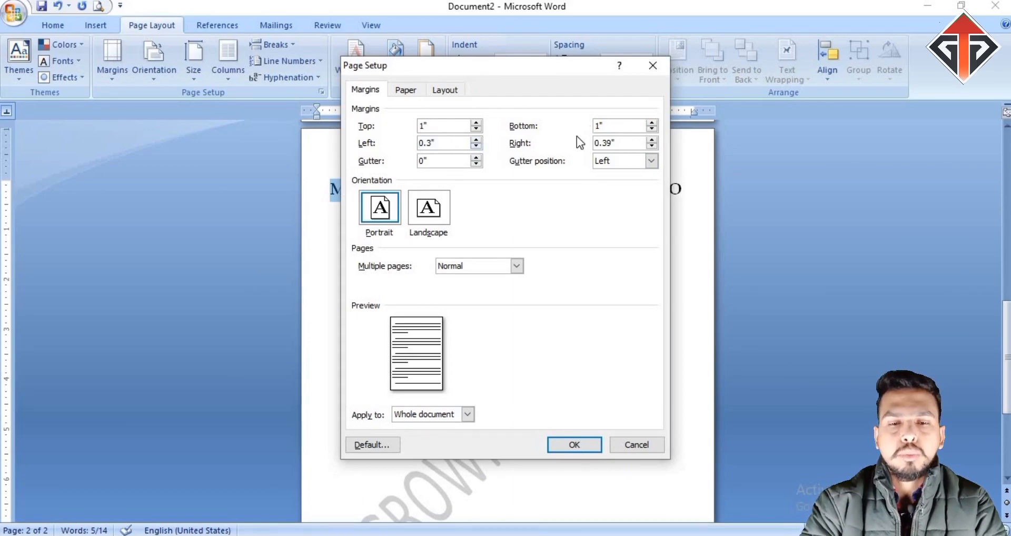
pyautogui.click(652, 146)
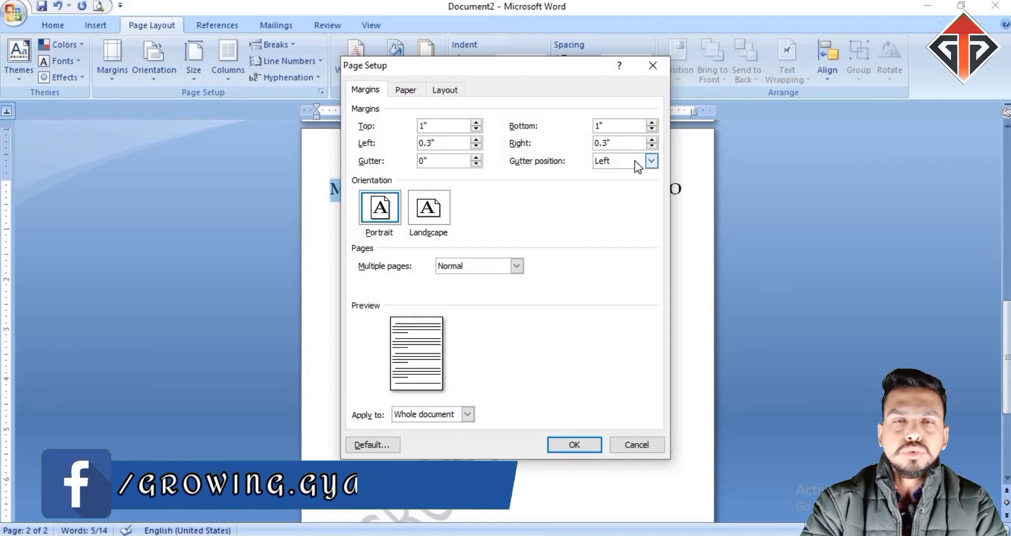
pyautogui.click(573, 445)
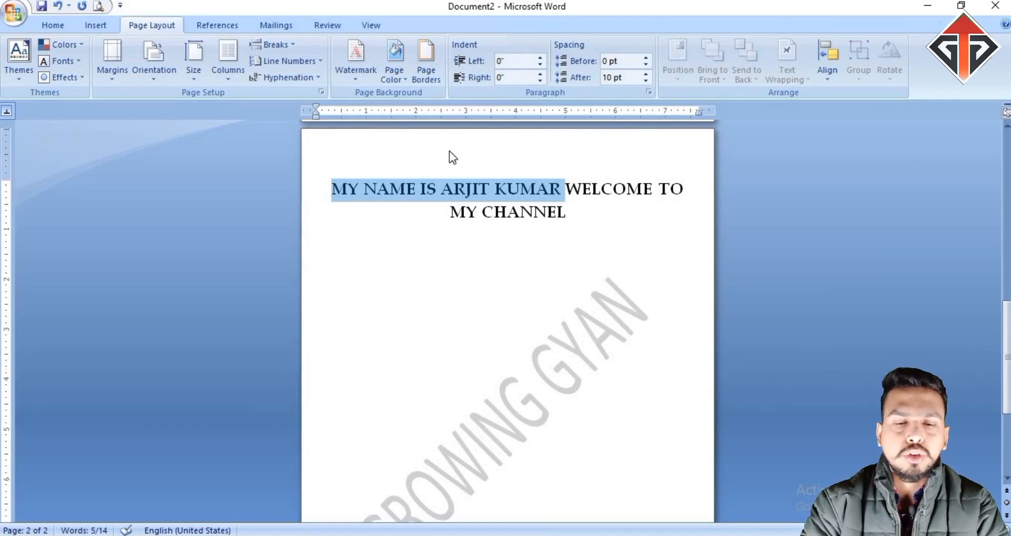
# Reduce the top margin to about 0.31" on the ruler and left-align the second page's paragraph
pyautogui.moveTo(4, 180); pyautogui.dragTo(9, 143)
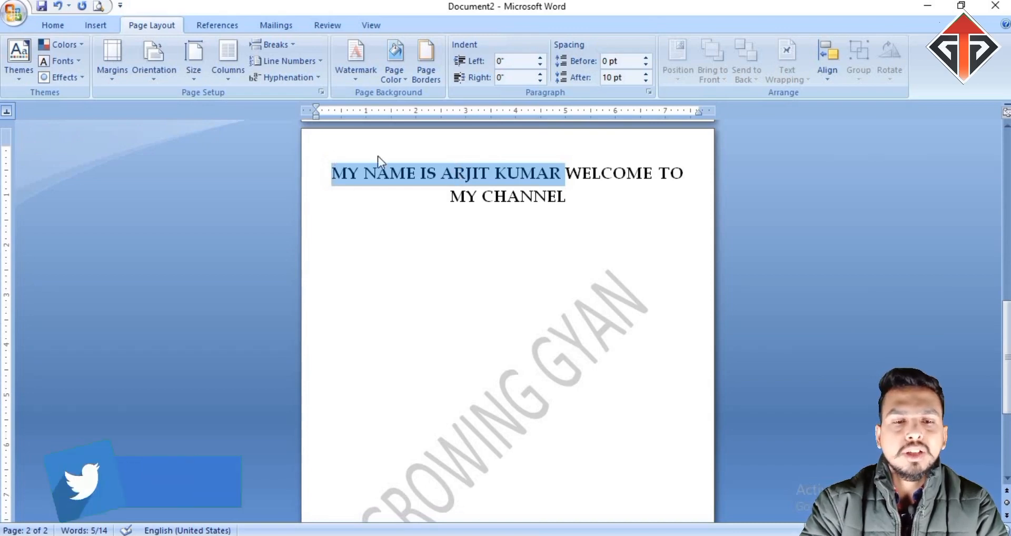
pyautogui.click(356, 196)
pyautogui.click(331, 176)
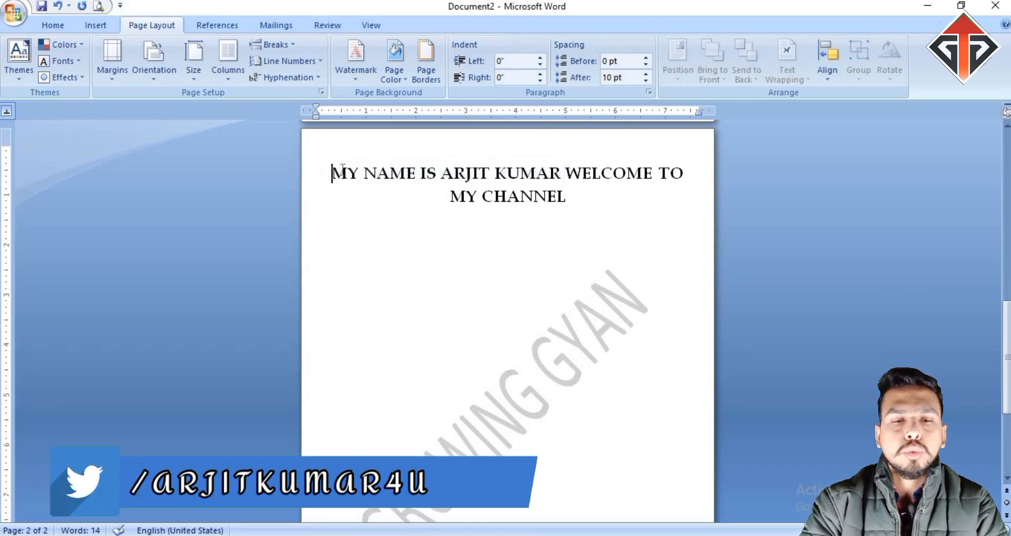
pyautogui.press('Return')
pyautogui.press('Return')
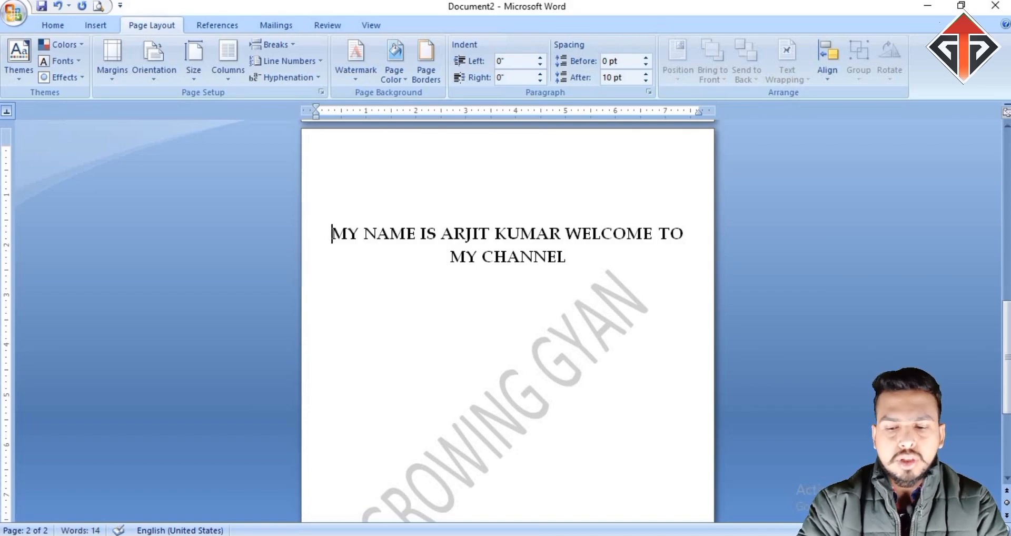
pyautogui.press('BackSpace')
pyautogui.press('BackSpace')
pyautogui.hotkey('ctrl', 'l')
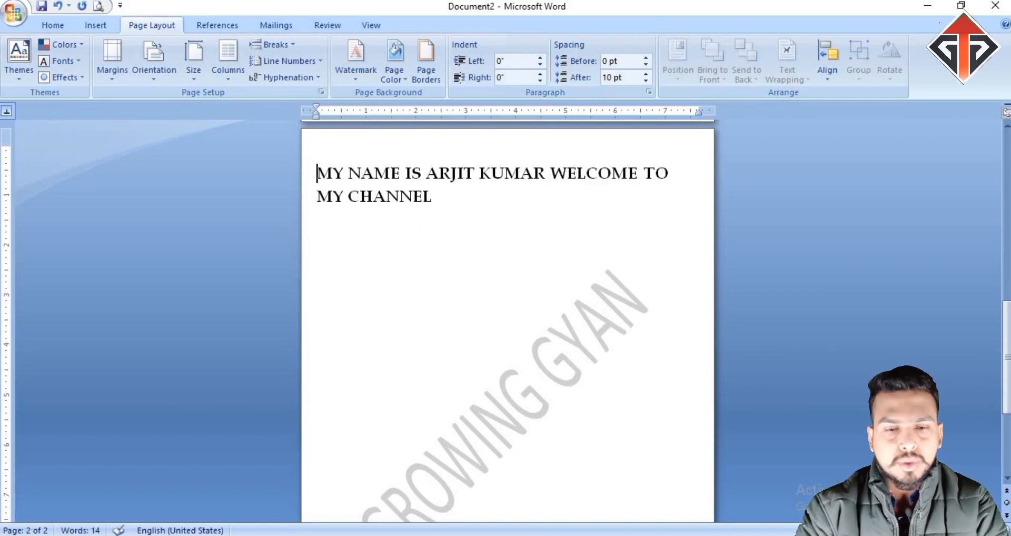
# Reduce the page's bottom margin to about 0.38" on the ruler
pyautogui.scroll(-3, 29, 460)
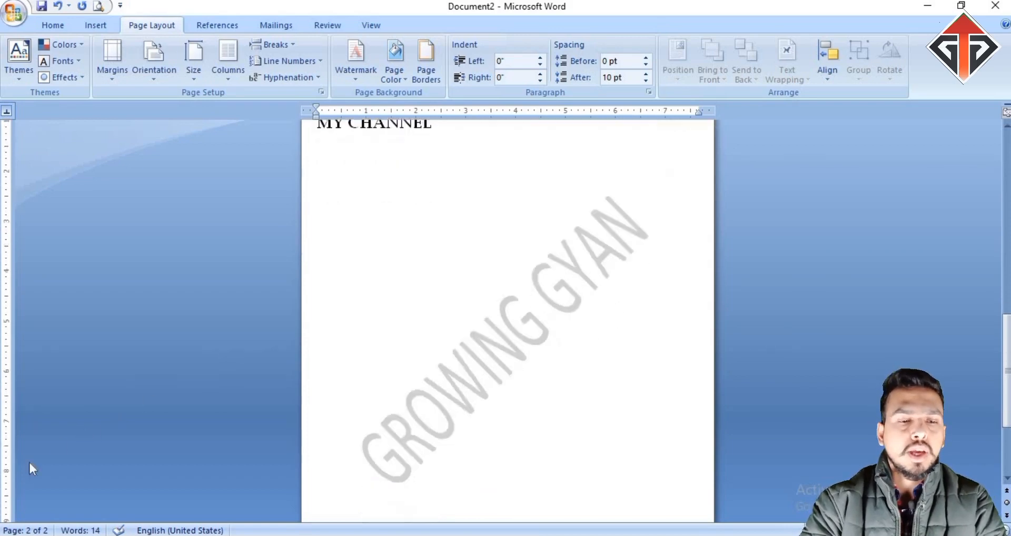
pyautogui.scroll(-3, 501, 327)
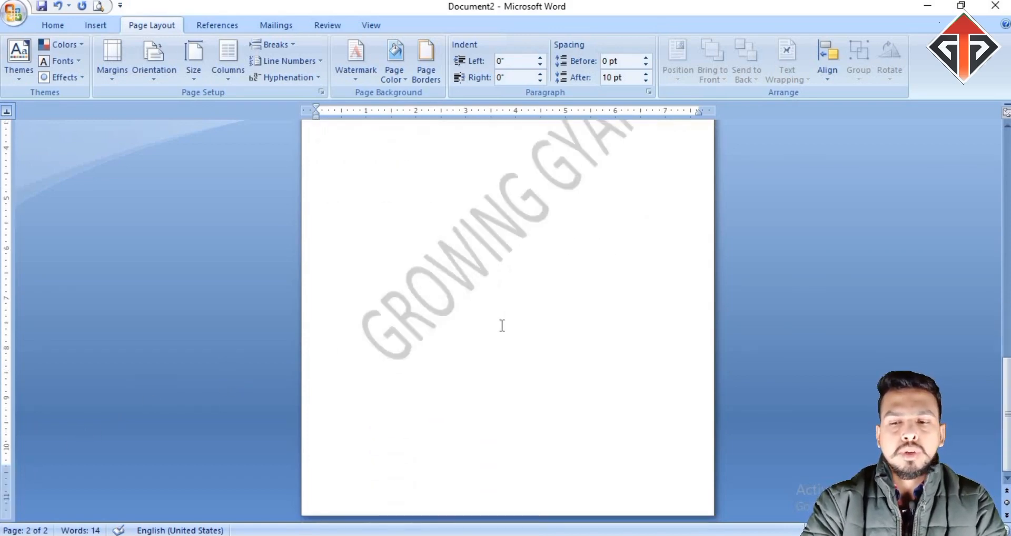
pyautogui.moveTo(8, 464); pyautogui.dragTo(8, 492)
pyautogui.scroll(5, 97, 340)
pyautogui.scroll(3, 263, 195)
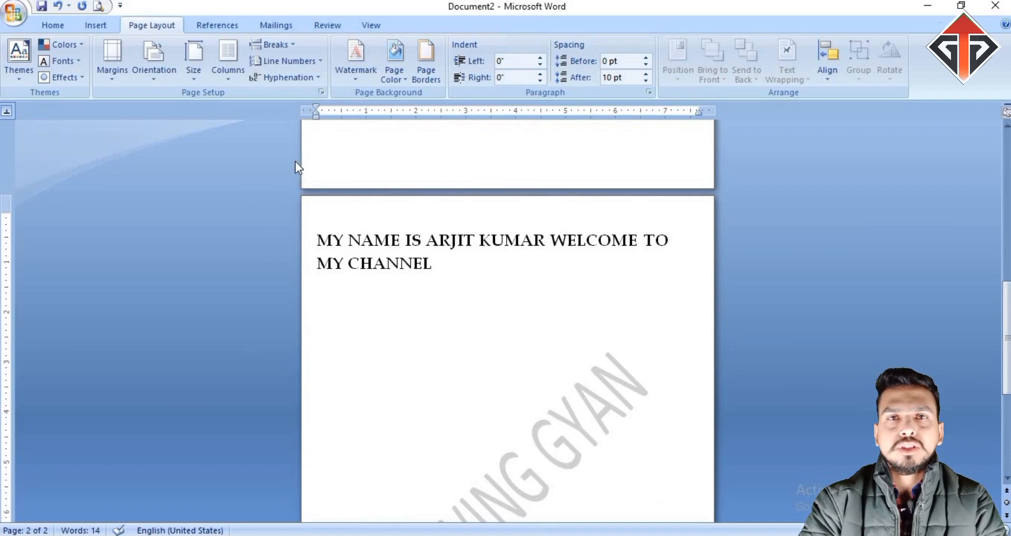
# Set custom top and bottom page margins of 0.4" for the whole document
pyautogui.click(121, 82)
pyautogui.click(163, 411)
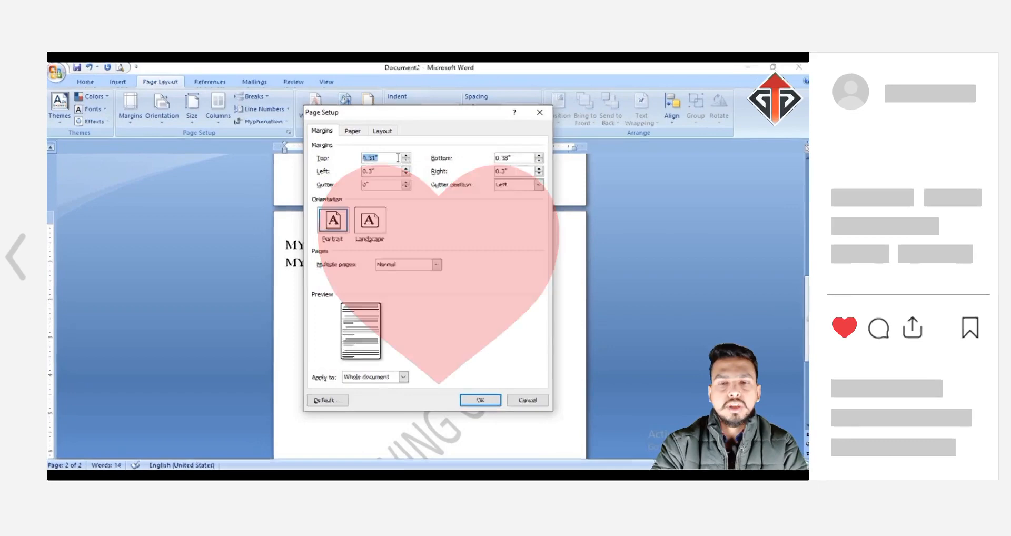
pyautogui.click(397, 165)
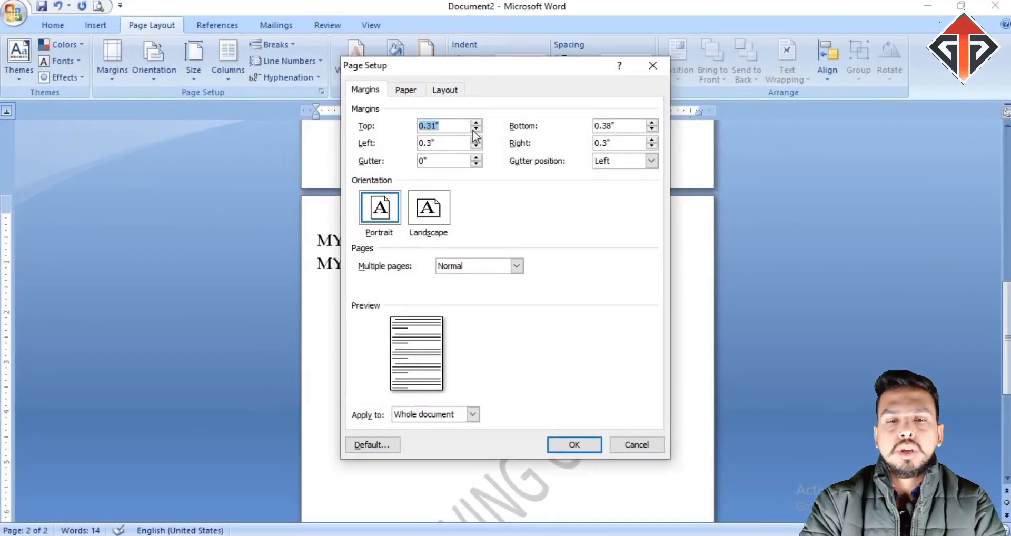
pyautogui.click(396, 166)
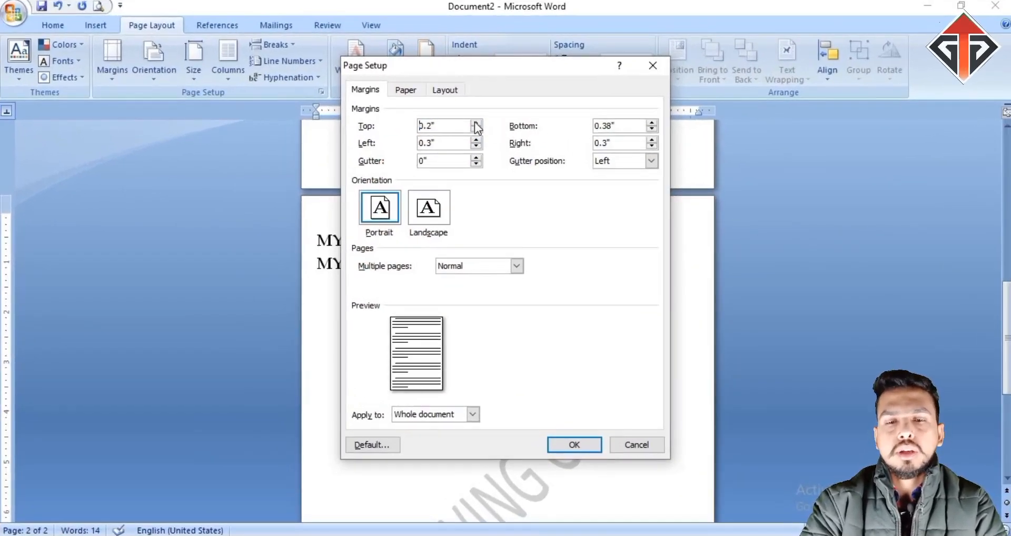
pyautogui.click(475, 123)
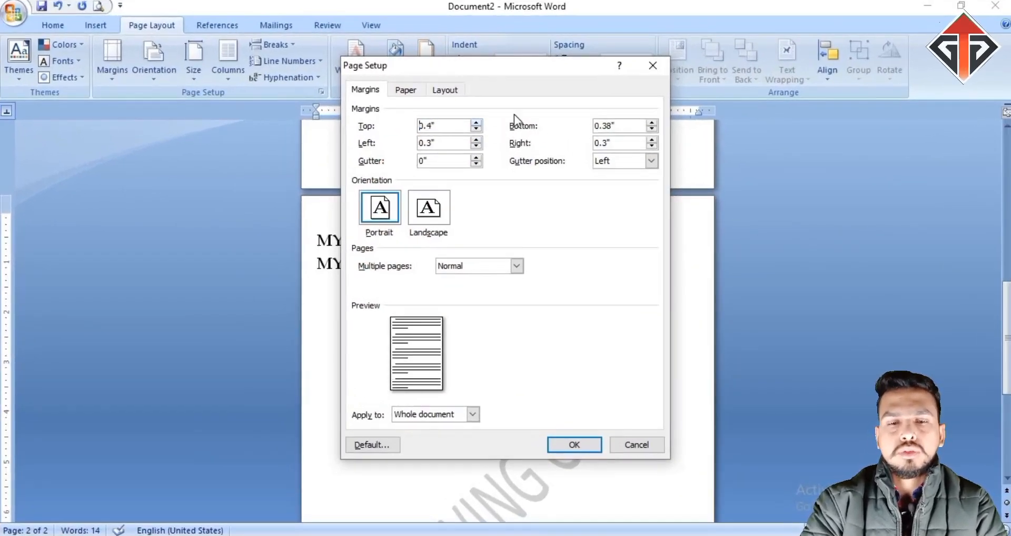
pyautogui.click(652, 122)
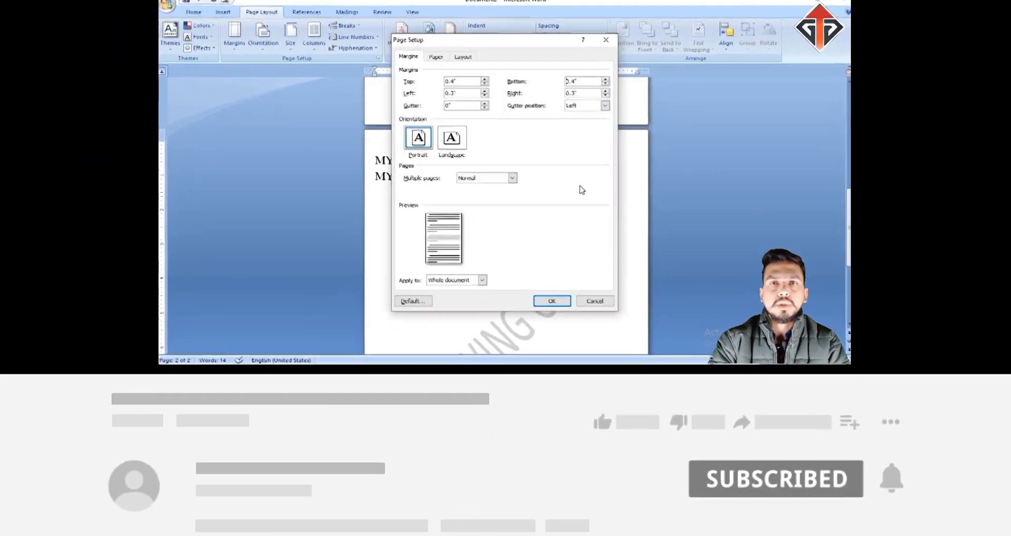
pyautogui.click(551, 294)
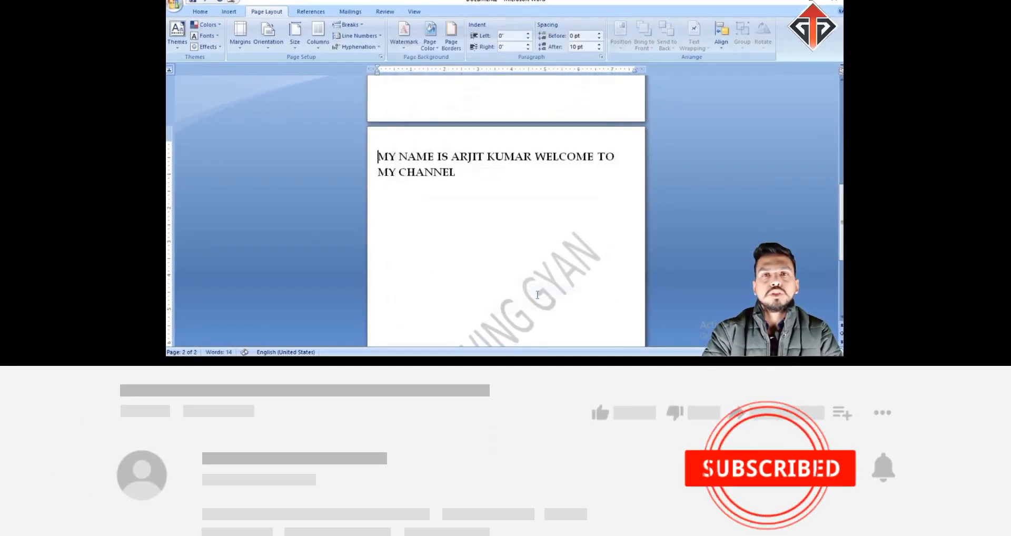
# Change the document's paper size to Envelope #10 (4.12" x 9.5")
pyautogui.scroll(-1, 456, 180)
pyautogui.scroll(4, 453, 175)
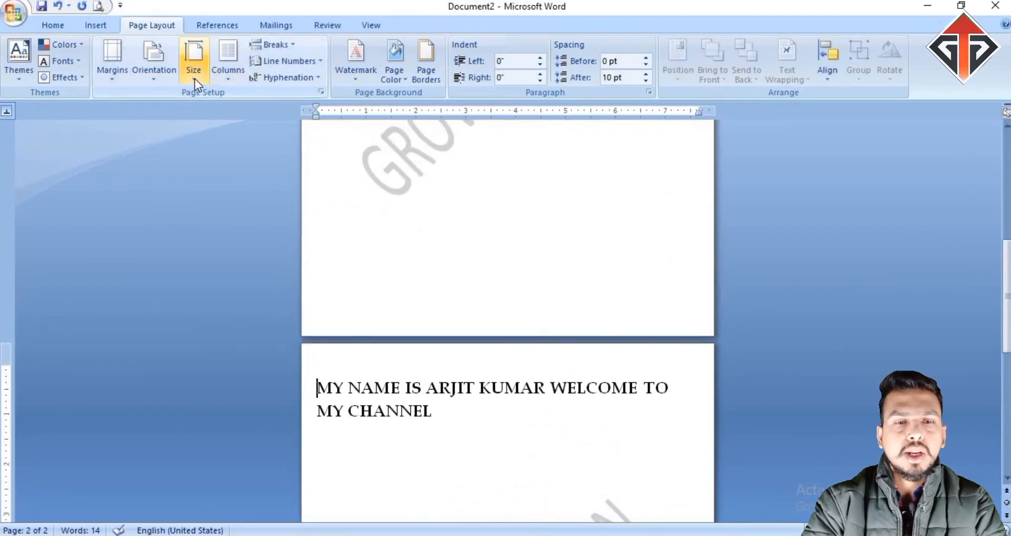
pyautogui.click(195, 81)
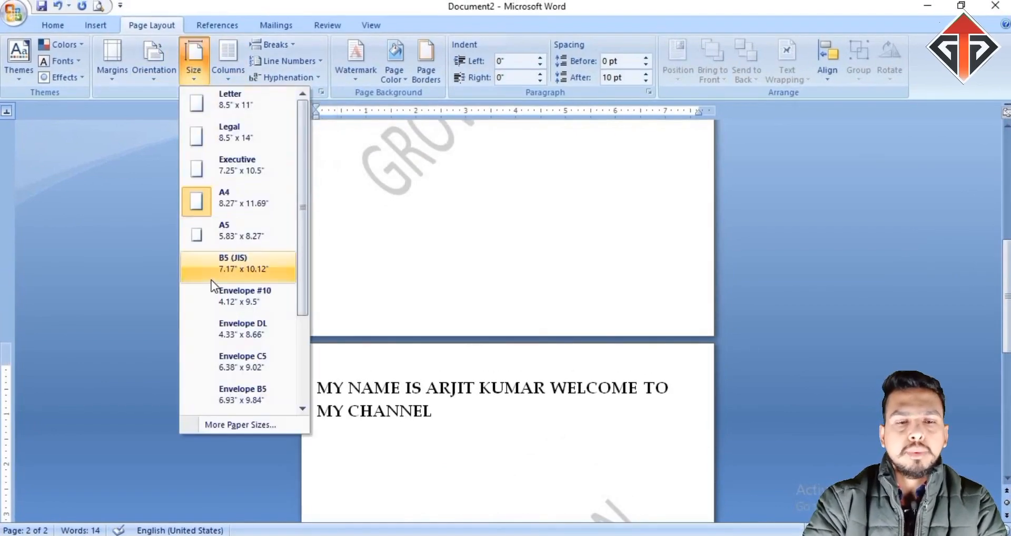
pyautogui.click(223, 298)
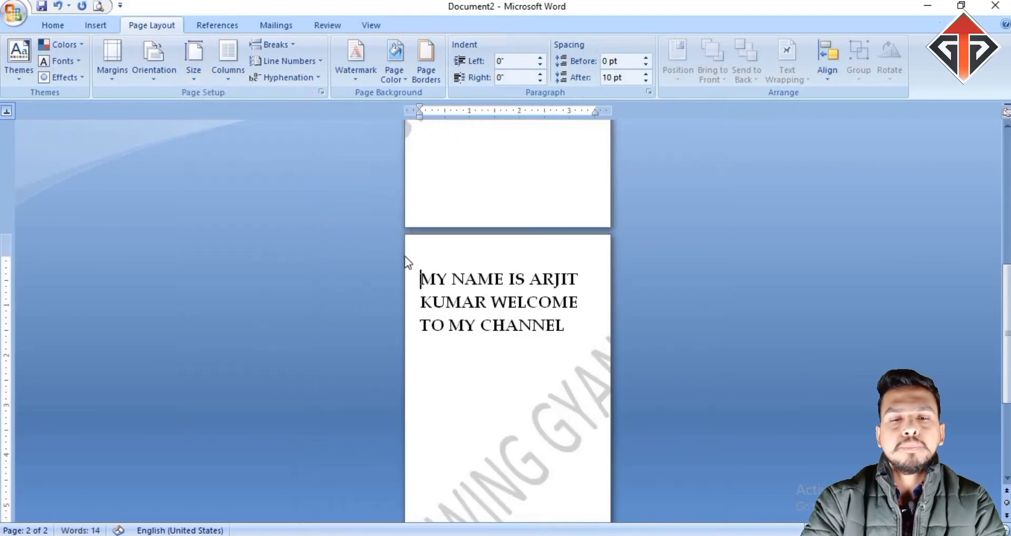
pyautogui.scroll(2, 170, 77)
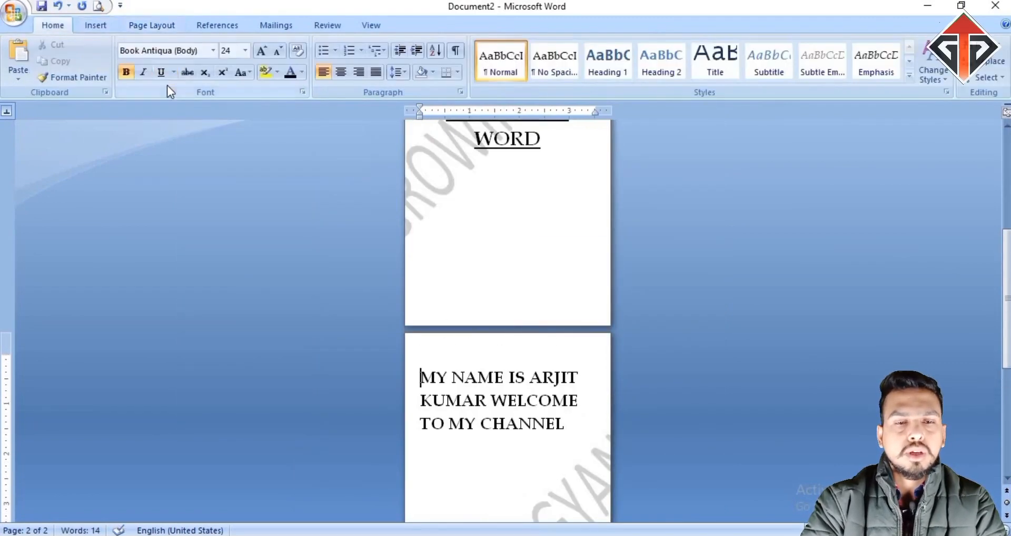
pyautogui.scroll(-2, 172, 80)
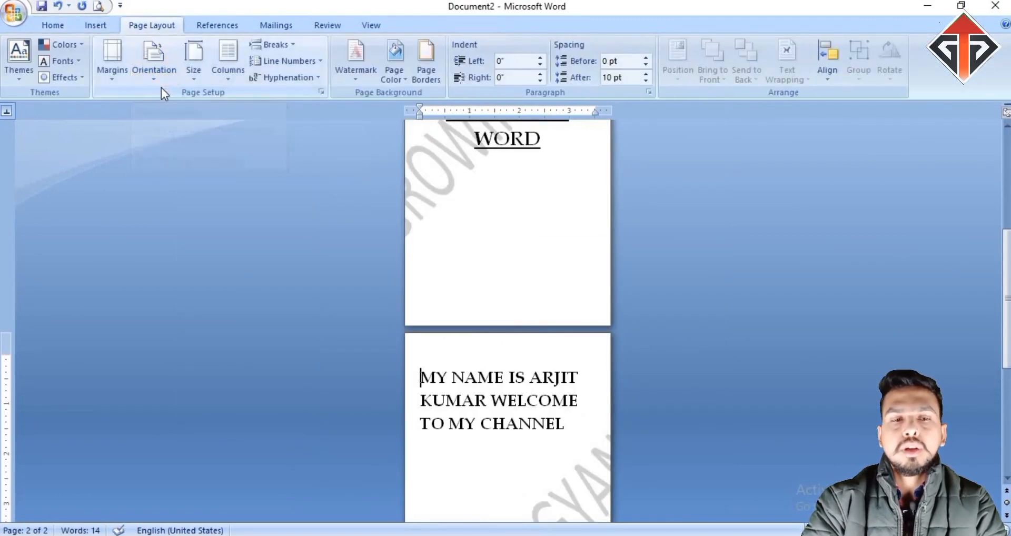
# Switch the envelope-sized pages to Landscape orientation
pyautogui.click(161, 83)
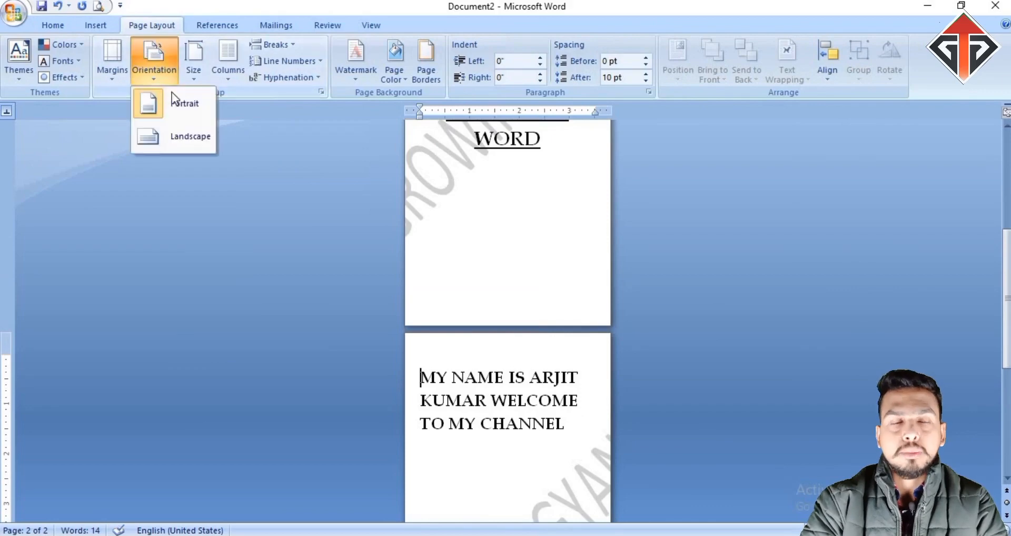
pyautogui.click(173, 142)
pyautogui.scroll(3, 460, 210)
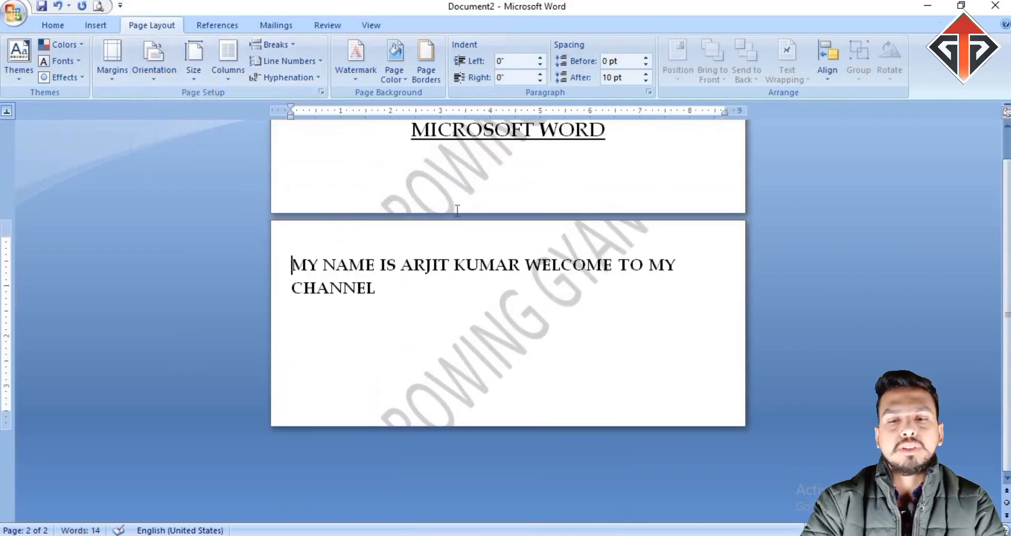
pyautogui.scroll(1, 428, 211)
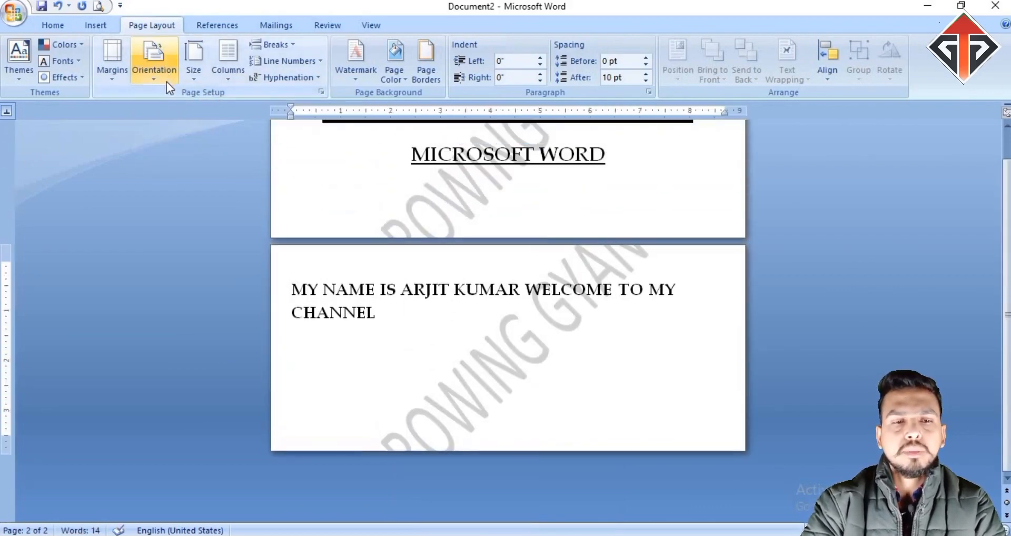
# Return the pages to Portrait orientation and examine how the title page's text is laid out
pyautogui.click(166, 81)
pyautogui.click(168, 106)
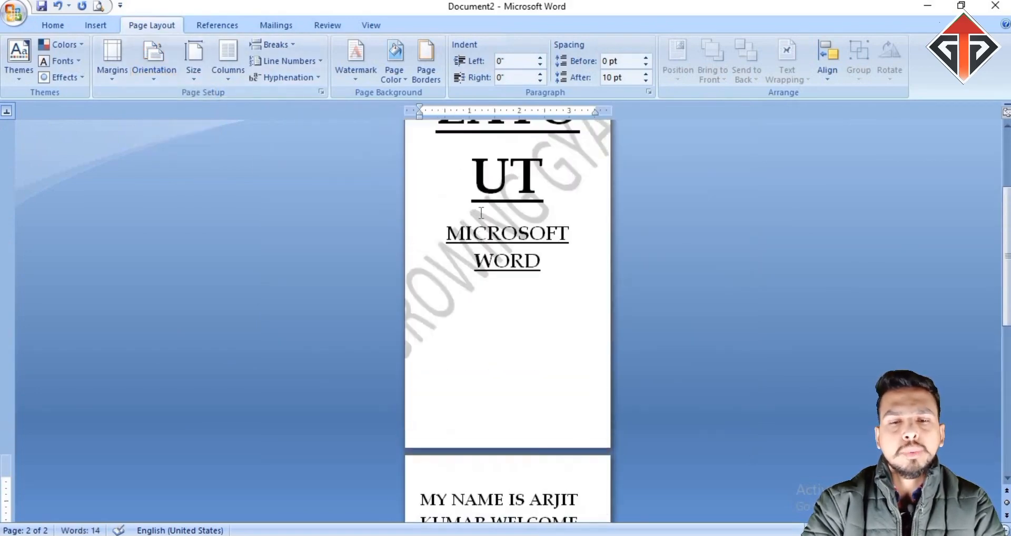
pyautogui.scroll(4, 481, 214)
pyautogui.scroll(2, 481, 213)
pyautogui.scroll(-9, 481, 213)
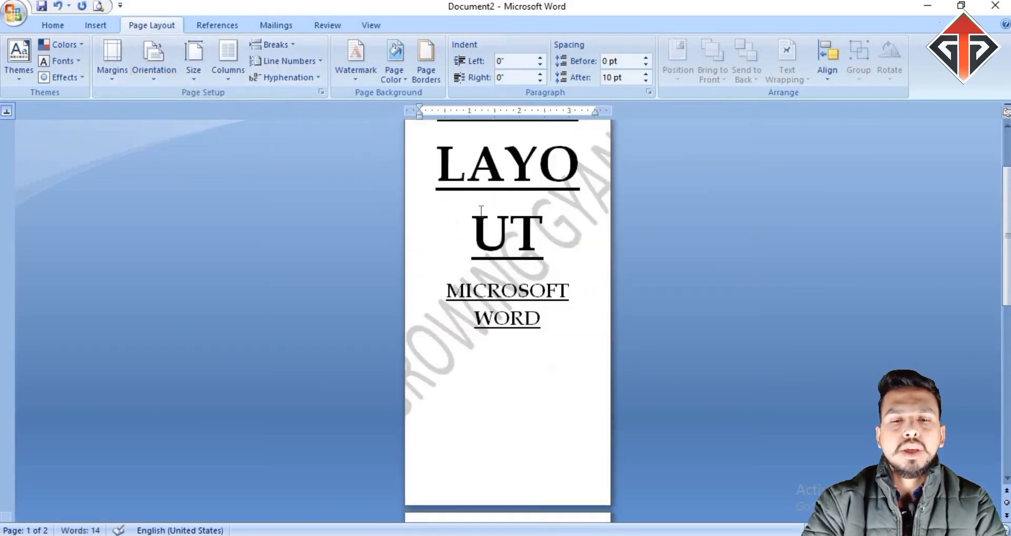
pyautogui.scroll(8, 480, 213)
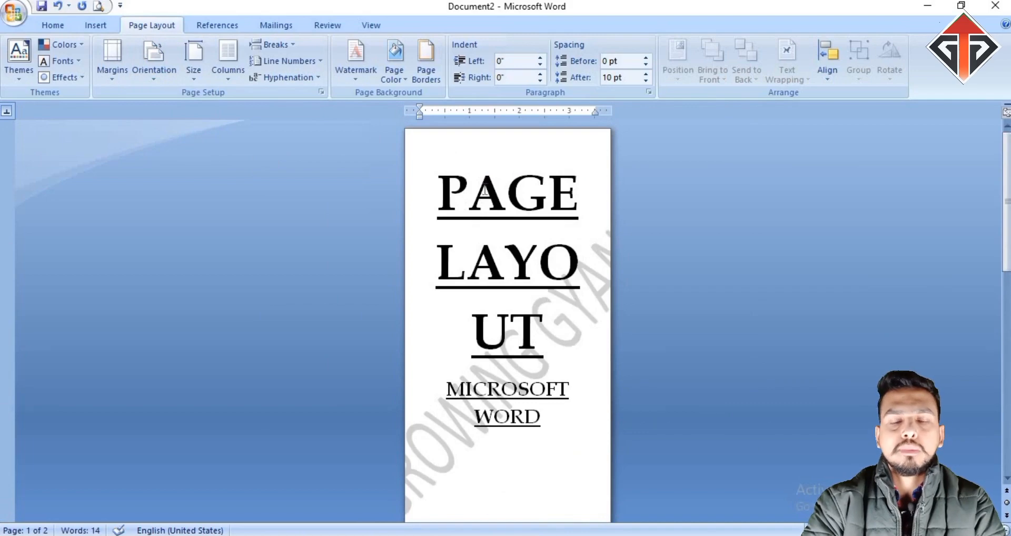
pyautogui.scroll(-1, 485, 191)
pyautogui.scroll(1, 485, 191)
pyautogui.scroll(-1, 471, 227)
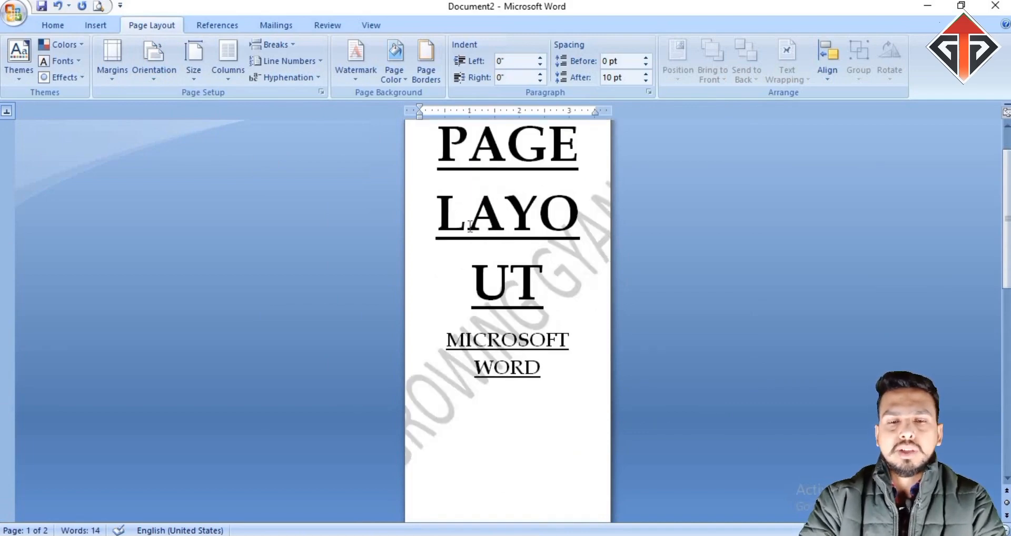
pyautogui.scroll(-3, 470, 226)
pyautogui.scroll(2, 471, 226)
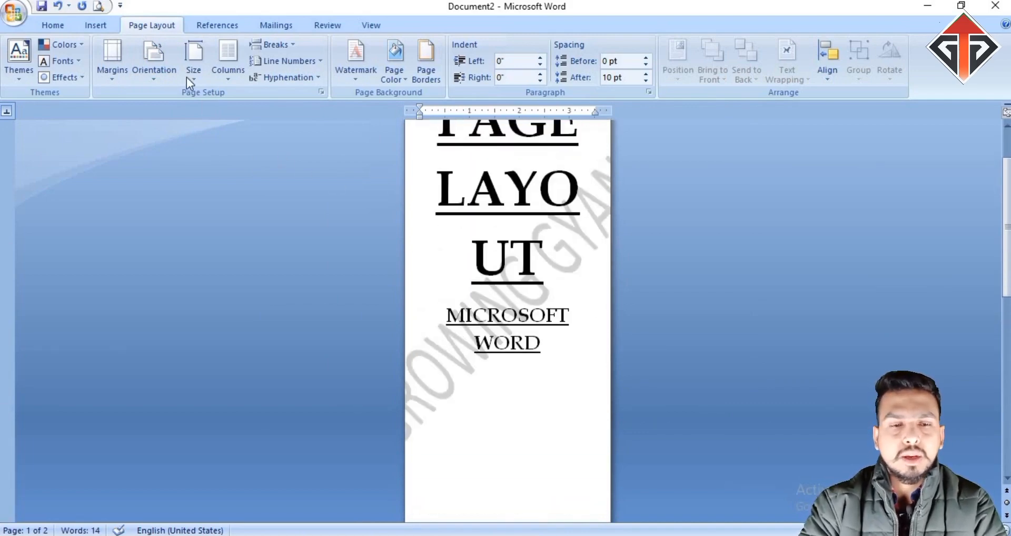
# Set the document's page orientation to Landscape and view the title page at a larger zoom
pyautogui.click(169, 81)
pyautogui.click(173, 138)
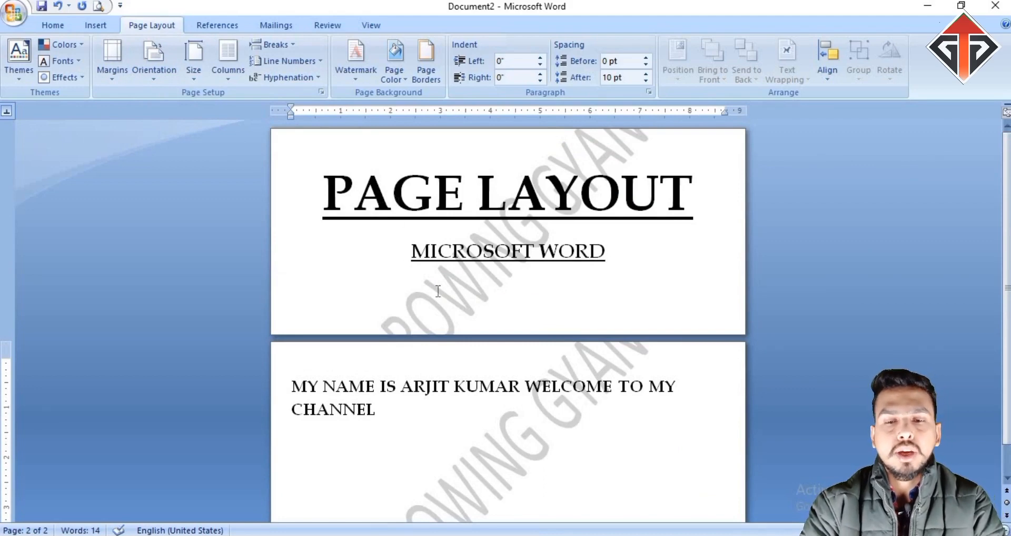
pyautogui.keyDown('ctrl'); pyautogui.scroll(1, 438, 291); pyautogui.keyUp('ctrl')
pyautogui.scroll(3, 437, 291)
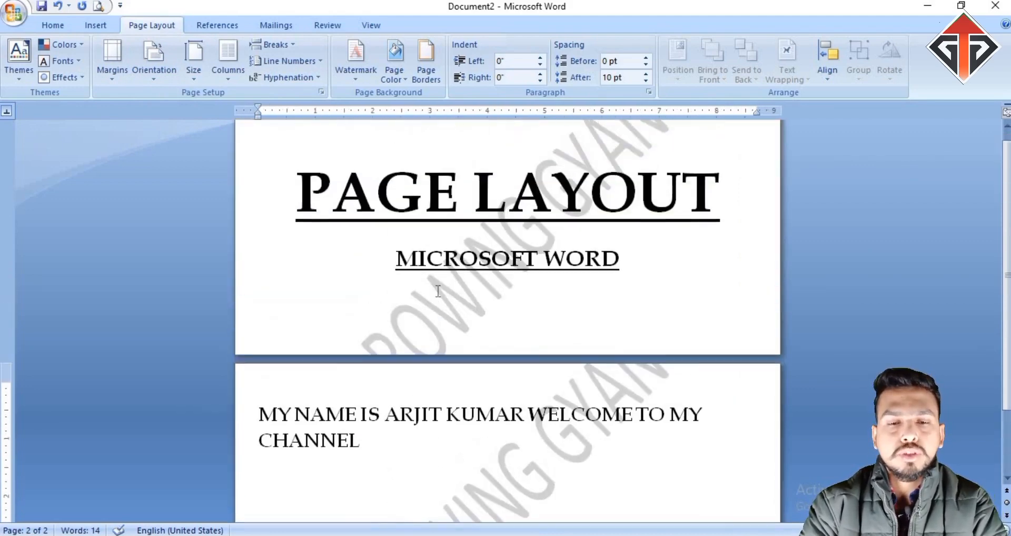
# Change the document's paper size to Envelope DL (4.33" x 8.66")
pyautogui.keyDown('ctrl'); pyautogui.scroll(1, 437, 291); pyautogui.keyUp('ctrl')
pyautogui.scroll(4, 437, 291)
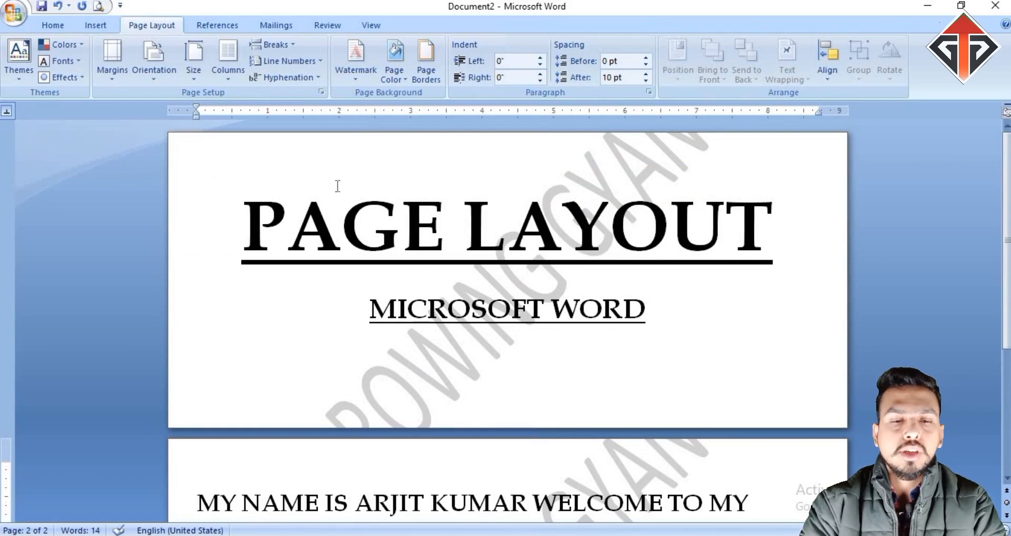
pyautogui.click(192, 82)
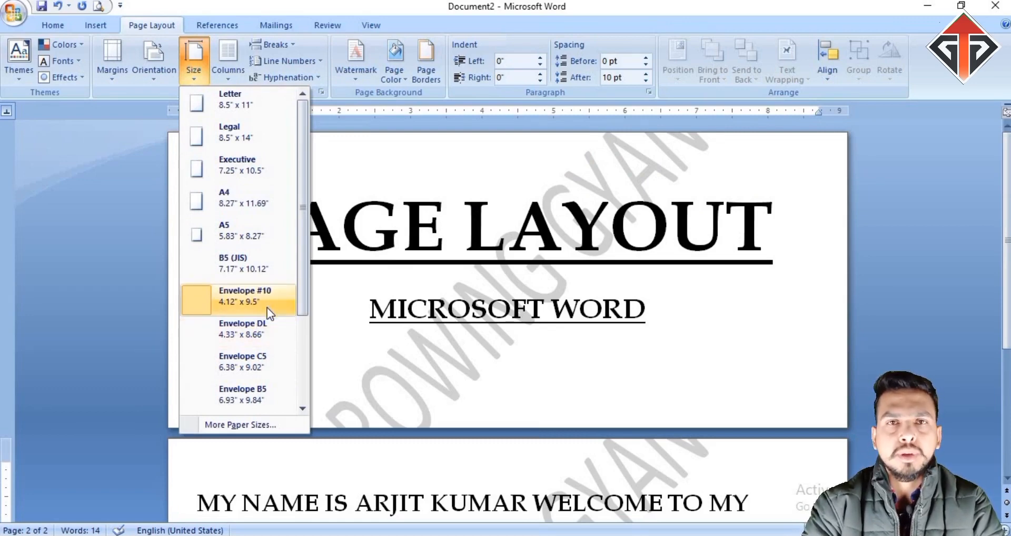
pyautogui.click(250, 335)
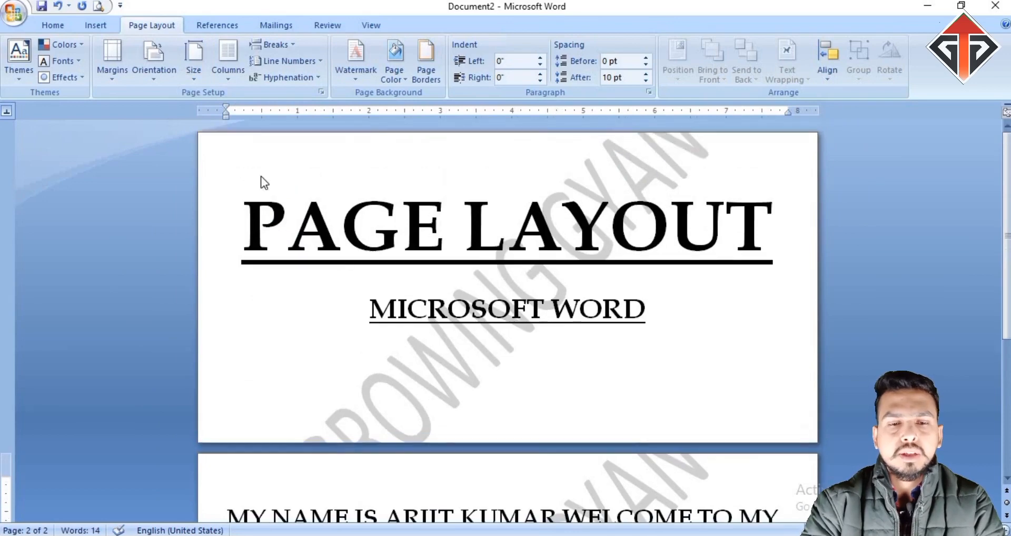
# Change the paper size to Envelope C5 (6.38" x 9.02") and look over the title page
pyautogui.click(161, 77)
pyautogui.click(191, 75)
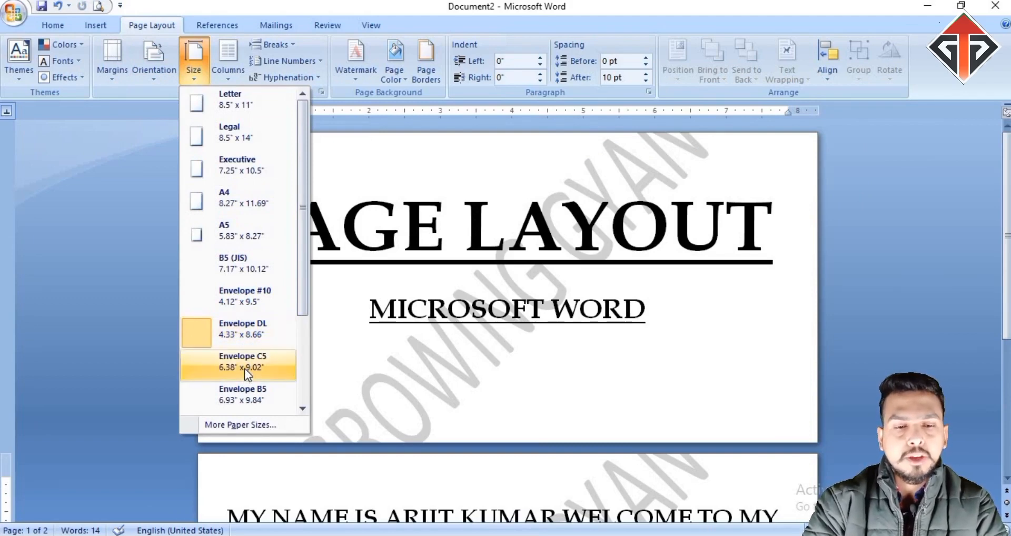
pyautogui.click(245, 369)
pyautogui.scroll(3, 372, 332)
pyautogui.scroll(-3, 372, 332)
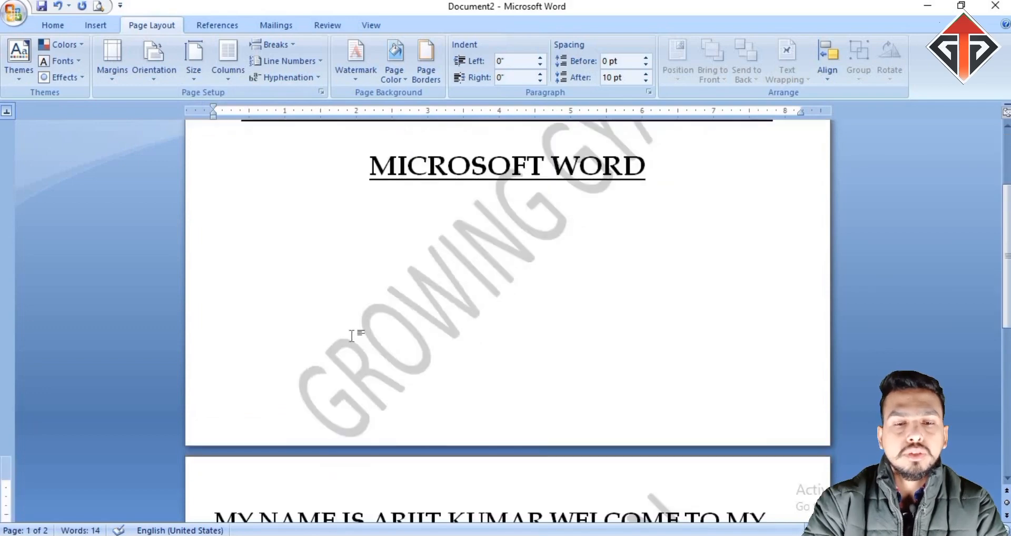
pyautogui.scroll(2, 355, 334)
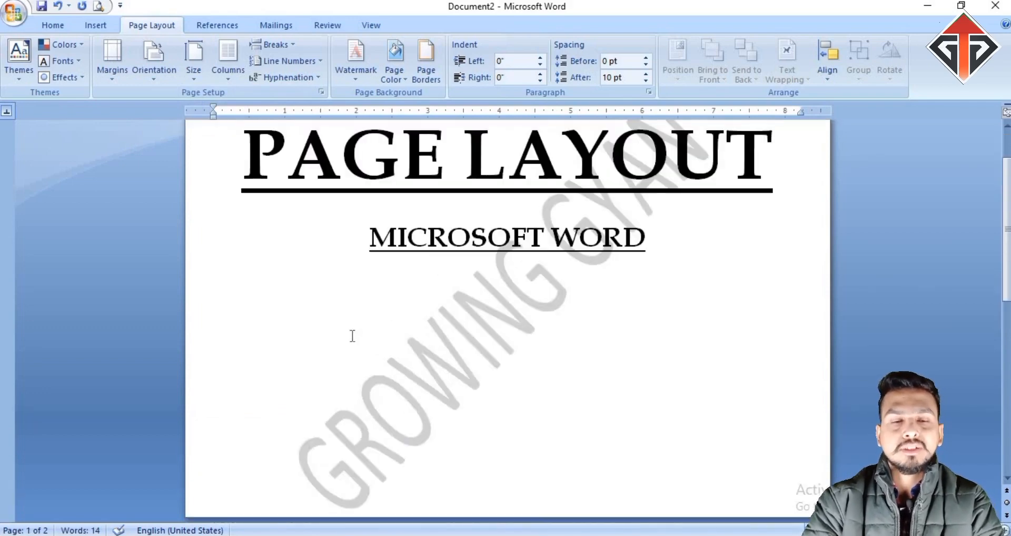
pyautogui.scroll(1, 352, 337)
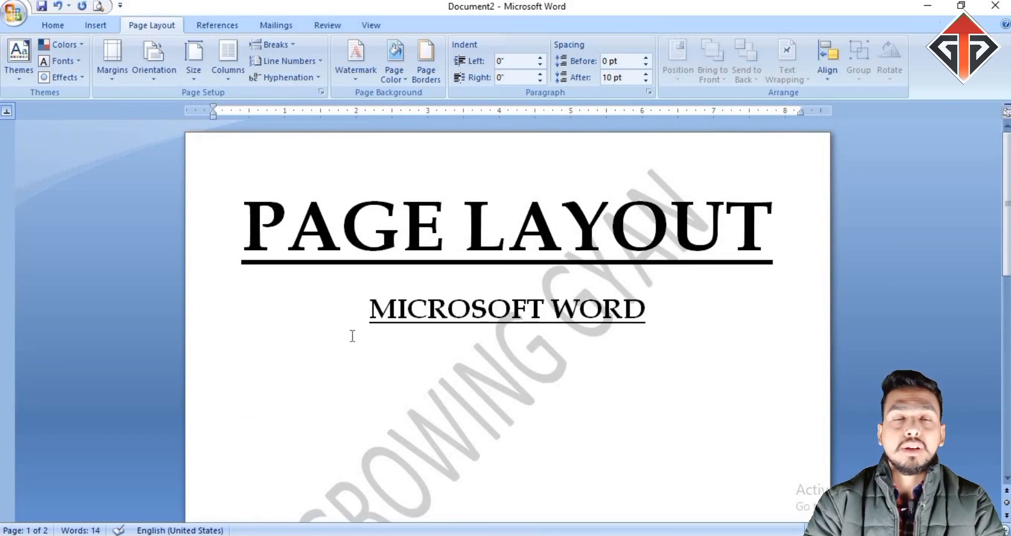
pyautogui.scroll(-1, 353, 335)
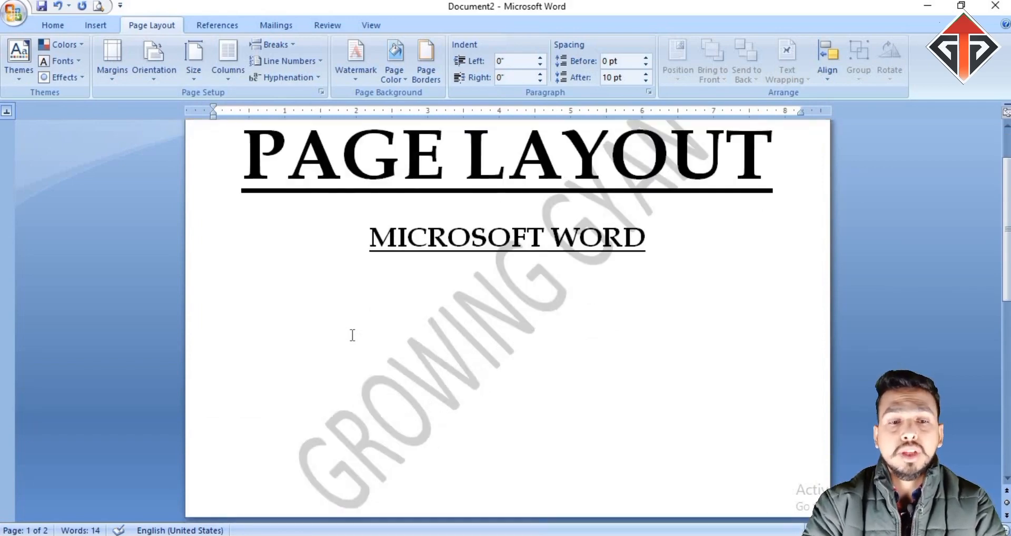
pyautogui.scroll(1, 352, 335)
# Set the paper size back to Envelope #10 (4.12" x 9.5")
pyautogui.click(162, 84)
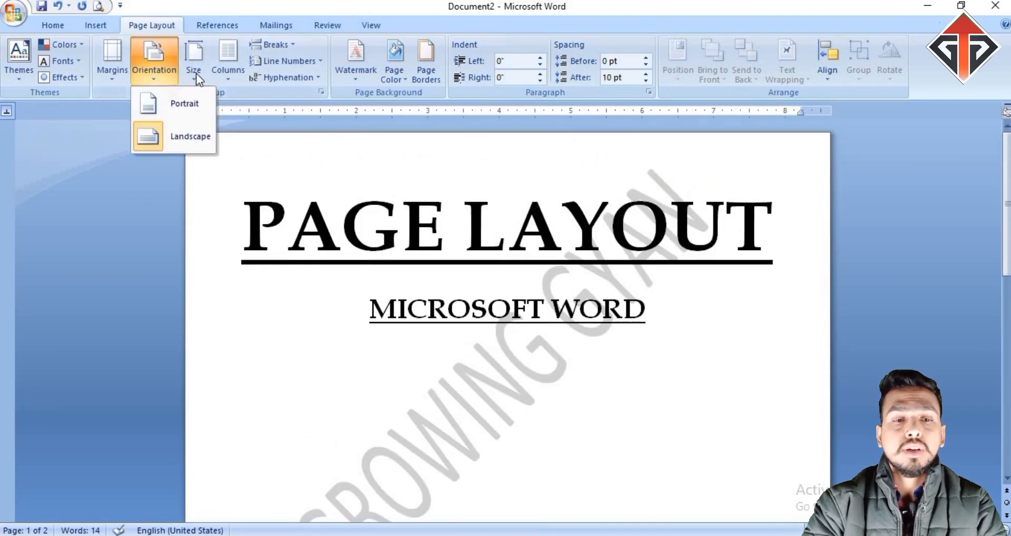
pyautogui.click(196, 74)
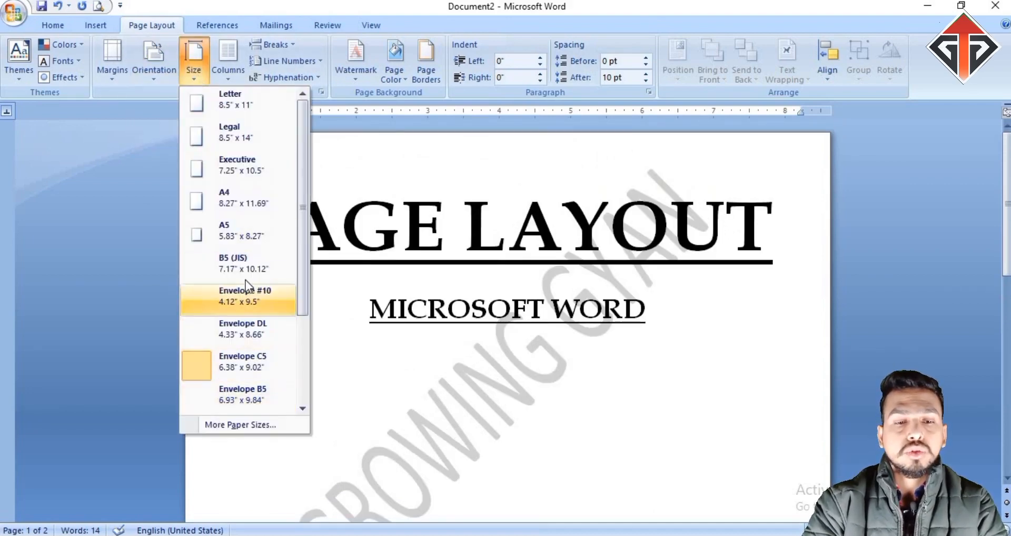
pyautogui.click(240, 299)
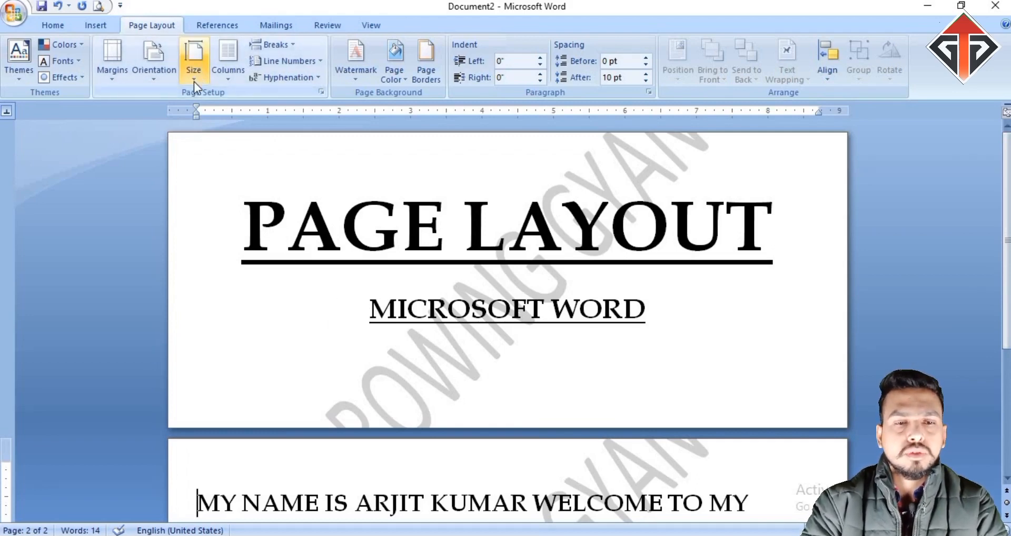
# Lay out the document text in two columns and review how it flows across both pages
pyautogui.click(232, 82)
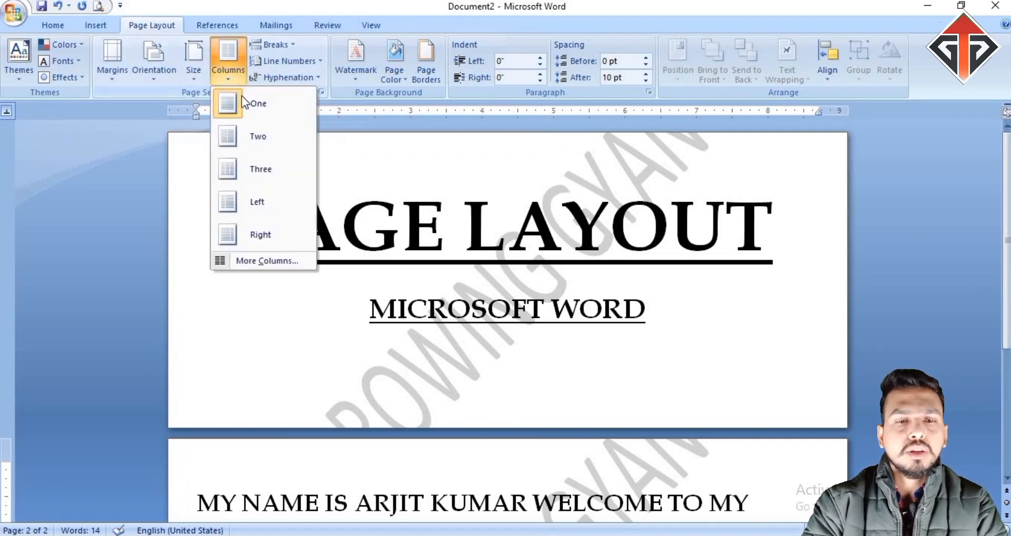
pyautogui.click(258, 137)
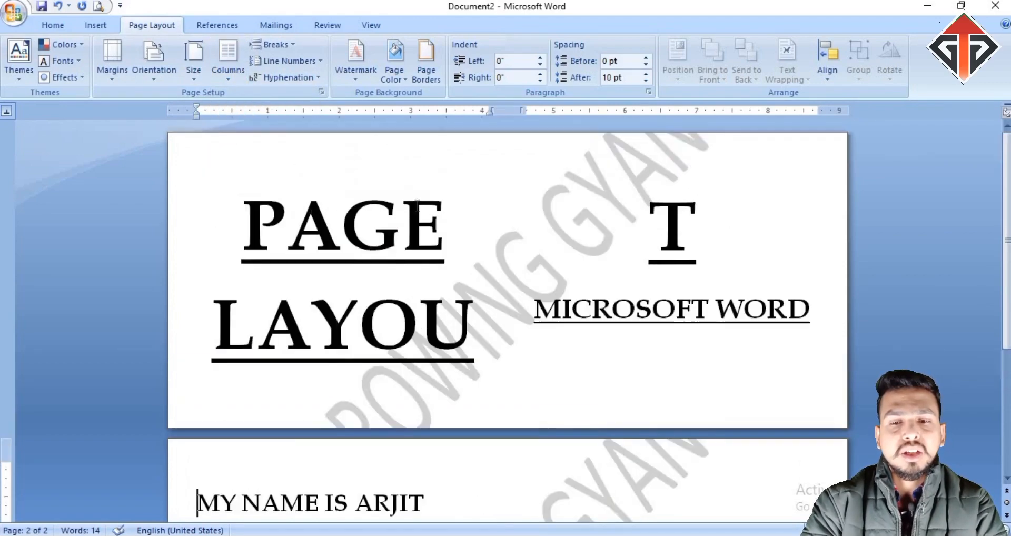
pyautogui.scroll(-4, 417, 206)
pyautogui.scroll(4, 417, 206)
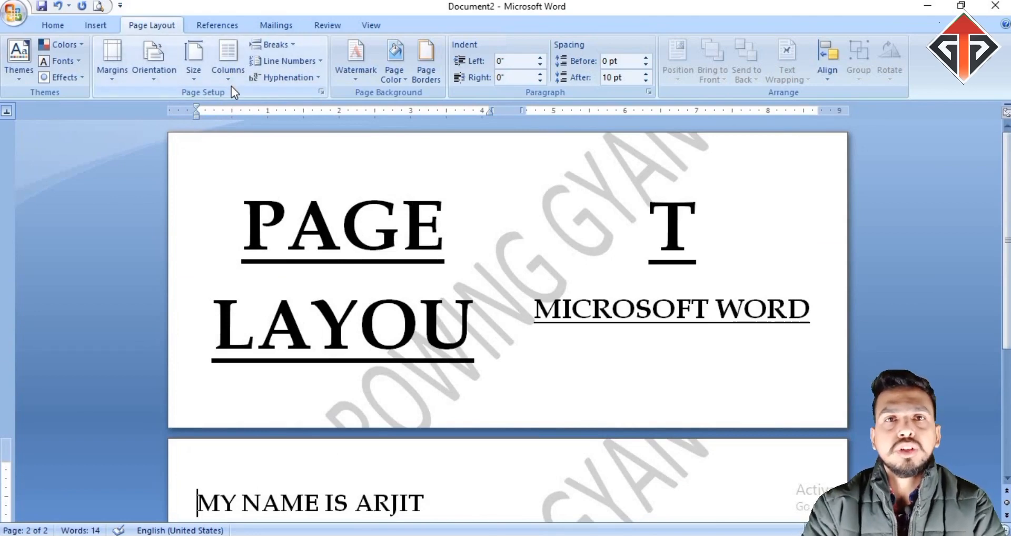
pyautogui.scroll(2, 233, 89)
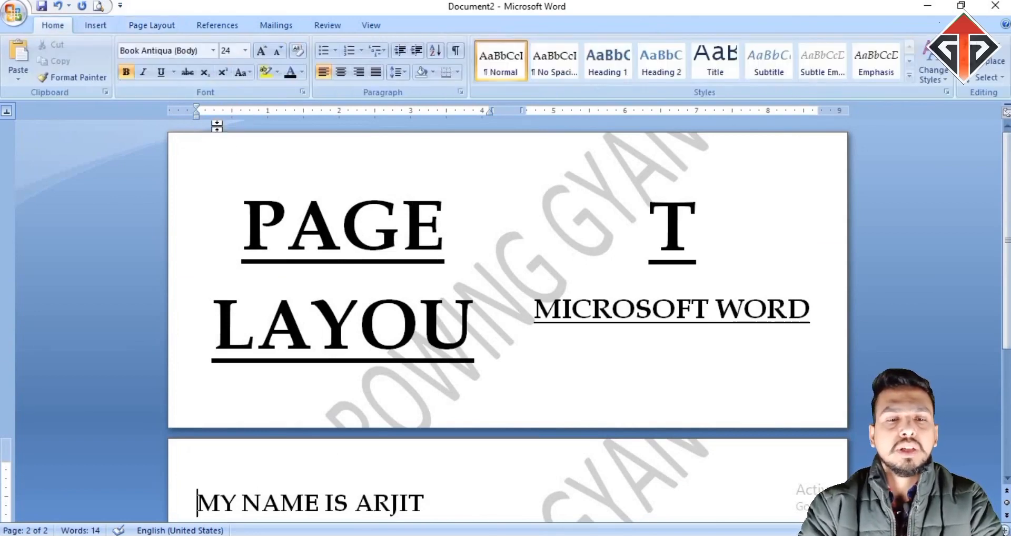
pyautogui.scroll(-2, 250, 153)
pyautogui.scroll(2, 250, 153)
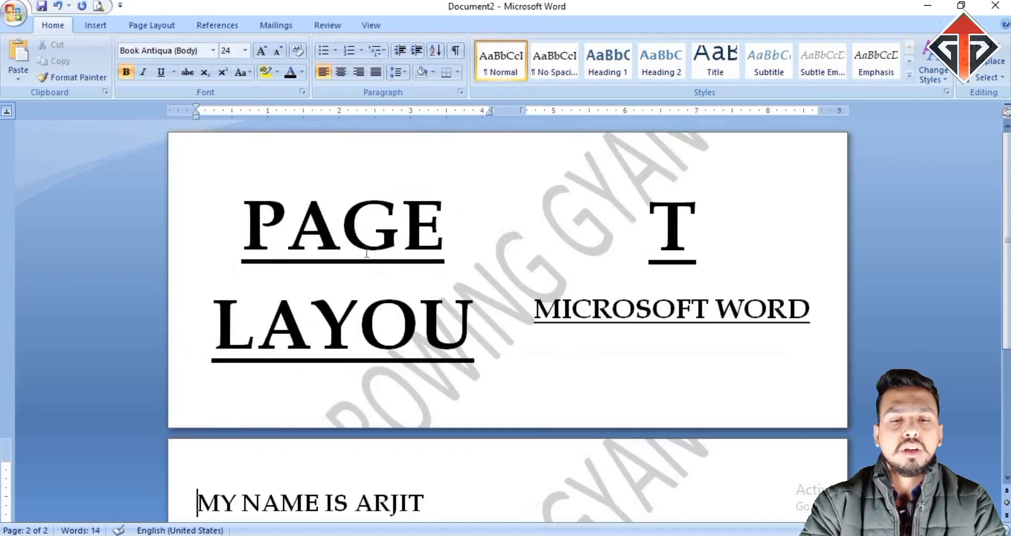
# Change the two-column document's paper size to A4 (8.27" x 11.69") and check both pages
pyautogui.click(164, 26)
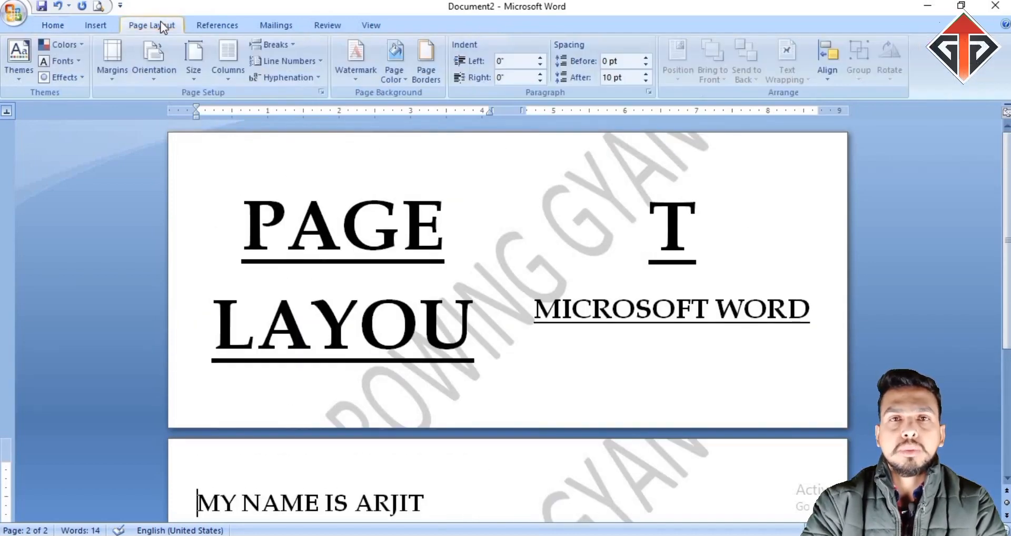
pyautogui.click(158, 77)
pyautogui.click(200, 78)
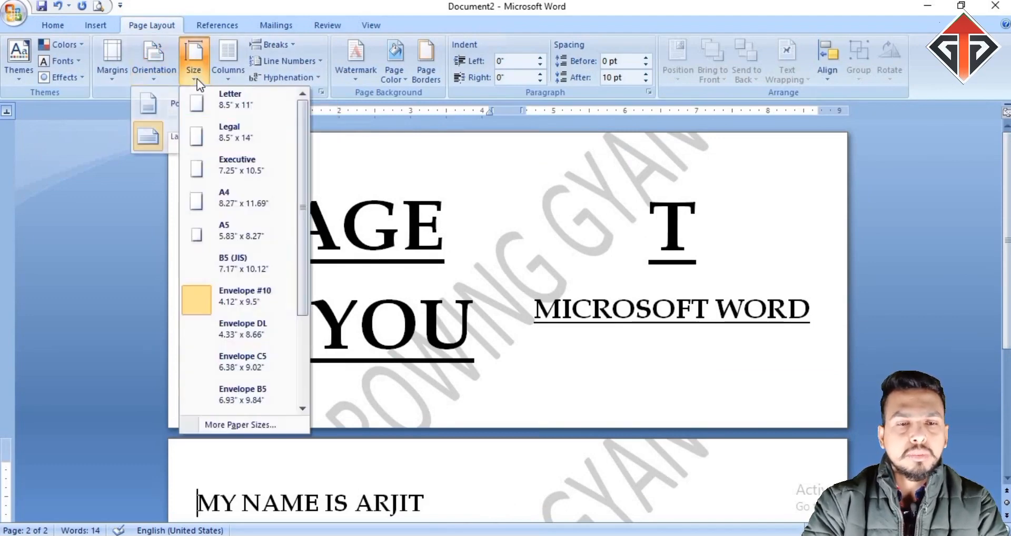
pyautogui.click(201, 211)
pyautogui.scroll(5, 334, 256)
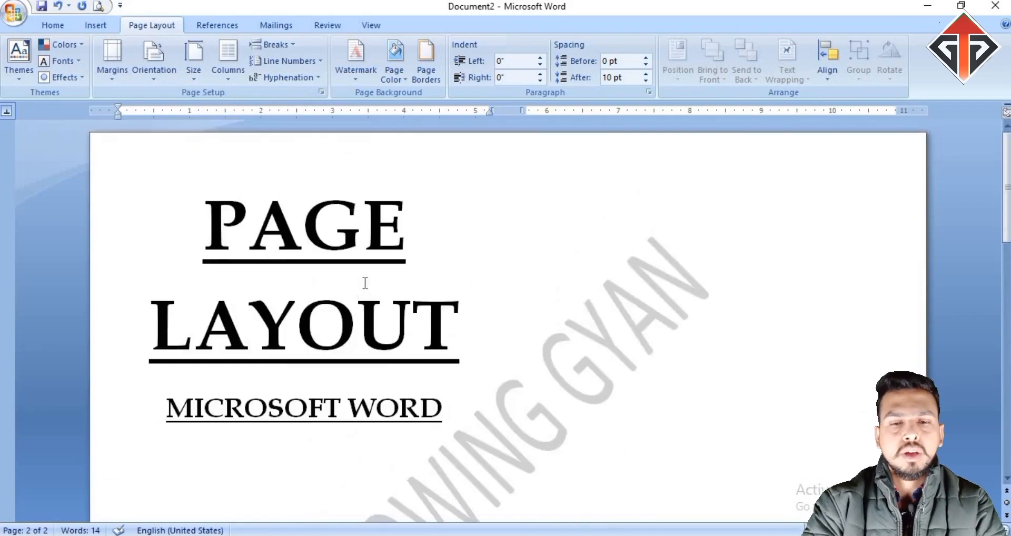
pyautogui.scroll(-8, 363, 284)
pyautogui.scroll(4, 363, 287)
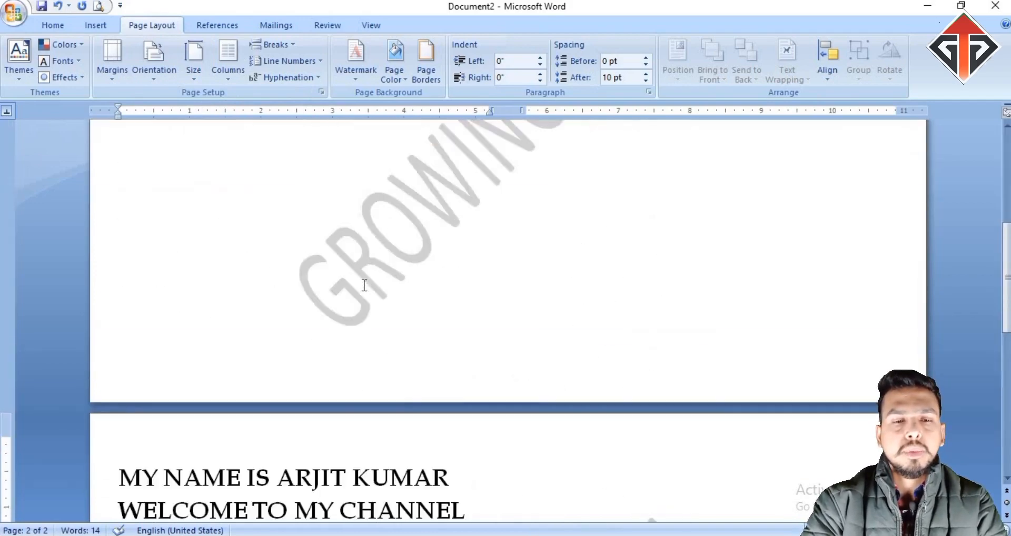
pyautogui.scroll(-1, 274, 323)
pyautogui.scroll(1, 244, 283)
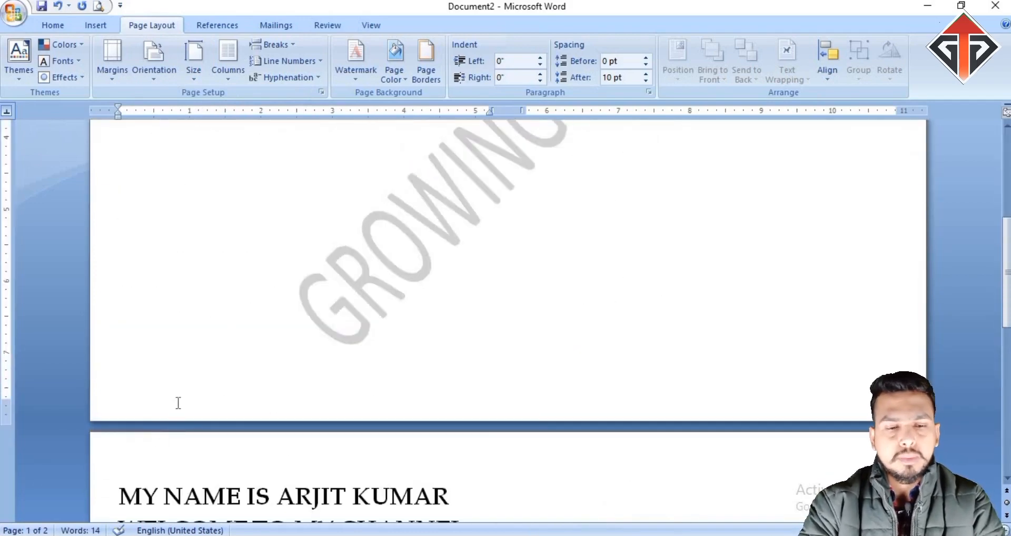
# Remove the break before the second page's welcome text so that it directly follows the MICROSOFT WORD subtitle
pyautogui.press('Down')
pyautogui.press('Delete')
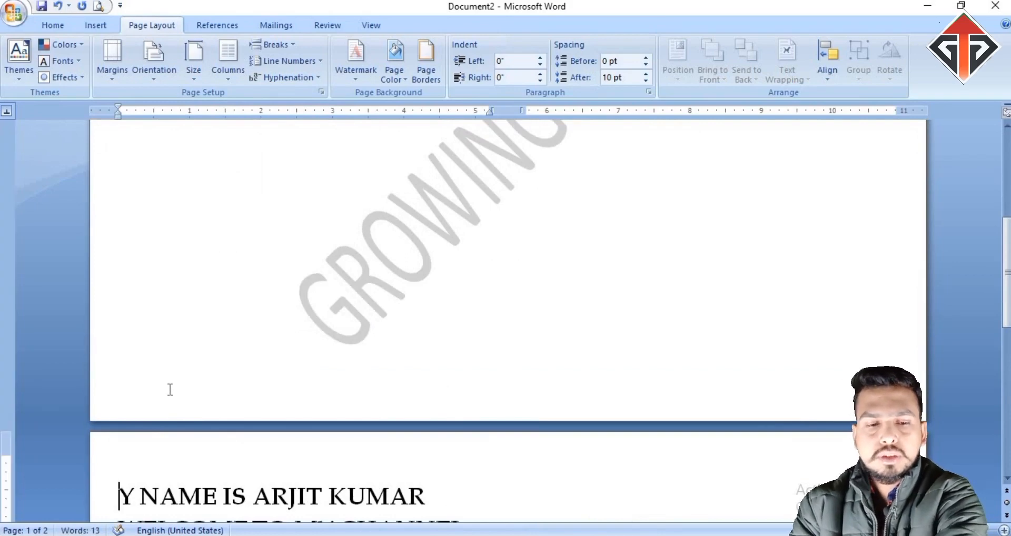
pyautogui.hotkey('ctrl', 'z')
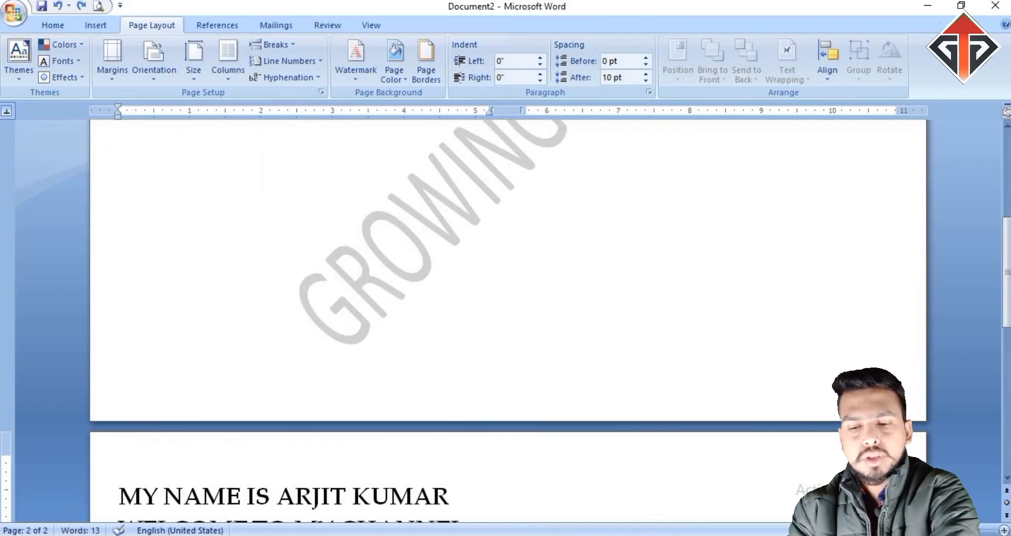
pyautogui.press('BackSpace')
pyautogui.scroll(4, 250, 330)
pyautogui.scroll(-2, 335, 362)
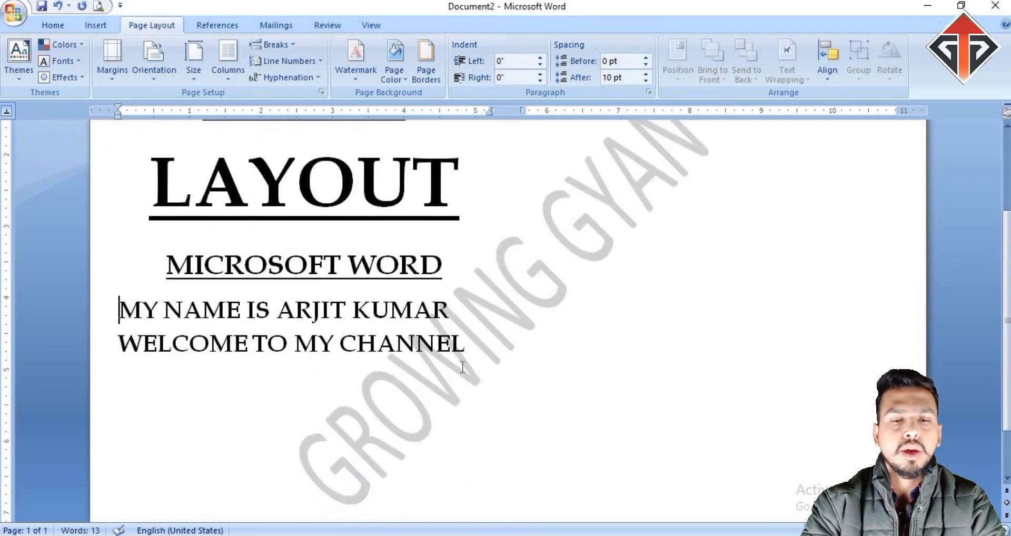
# Reapply the two-column layout to the merged text on the A4 page
pyautogui.moveTo(463, 346); pyautogui.dragTo(174, 235)
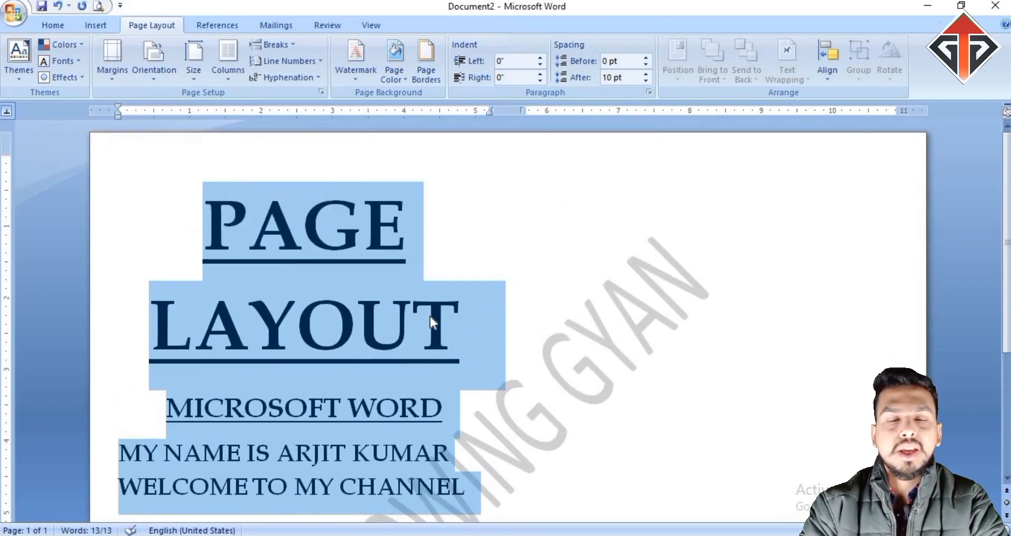
pyautogui.click(433, 356)
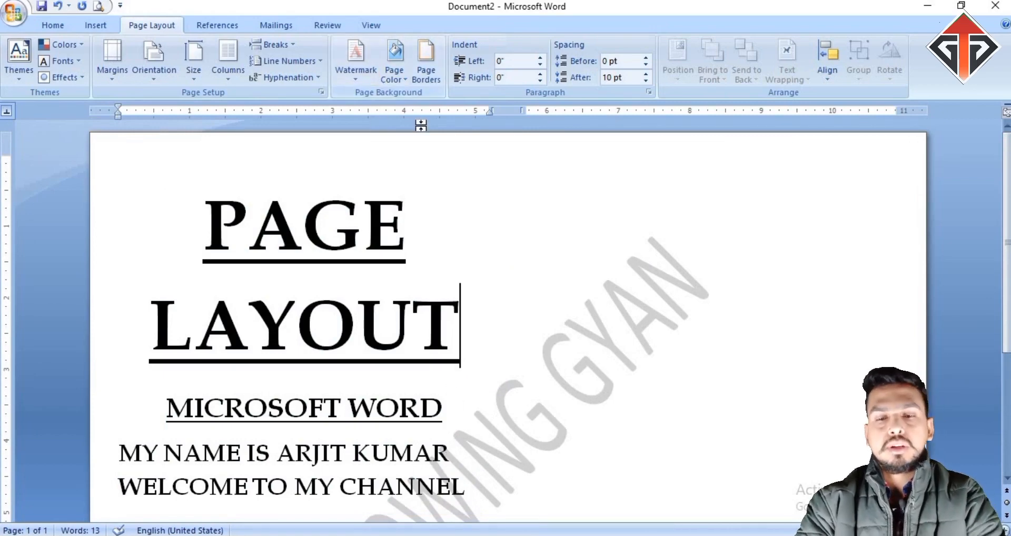
pyautogui.click(228, 75)
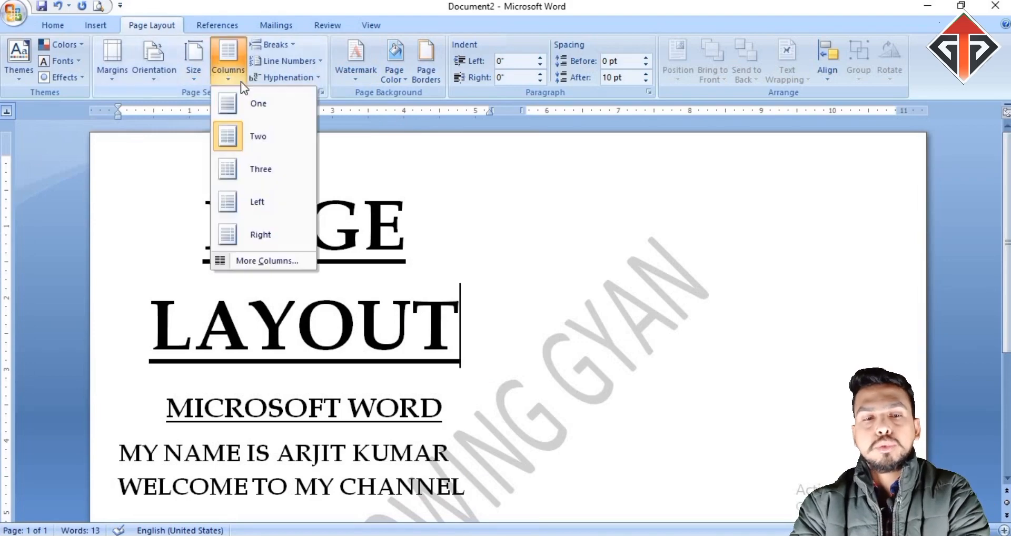
pyautogui.click(253, 137)
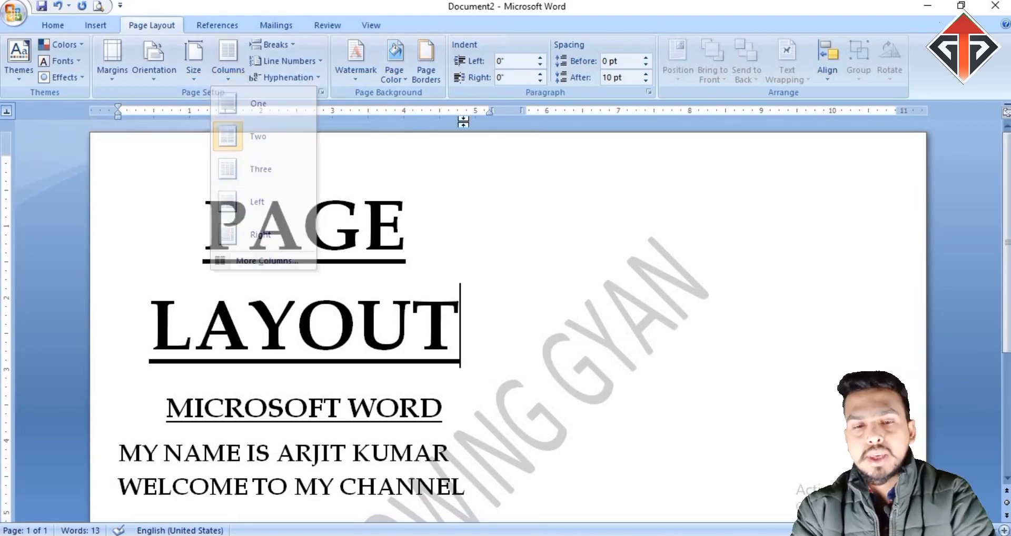
pyautogui.moveTo(158, 114)
pyautogui.mouseDown()
pyautogui.moveTo(244, 120)
pyautogui.moveTo(119, 110)
pyautogui.mouseUp()
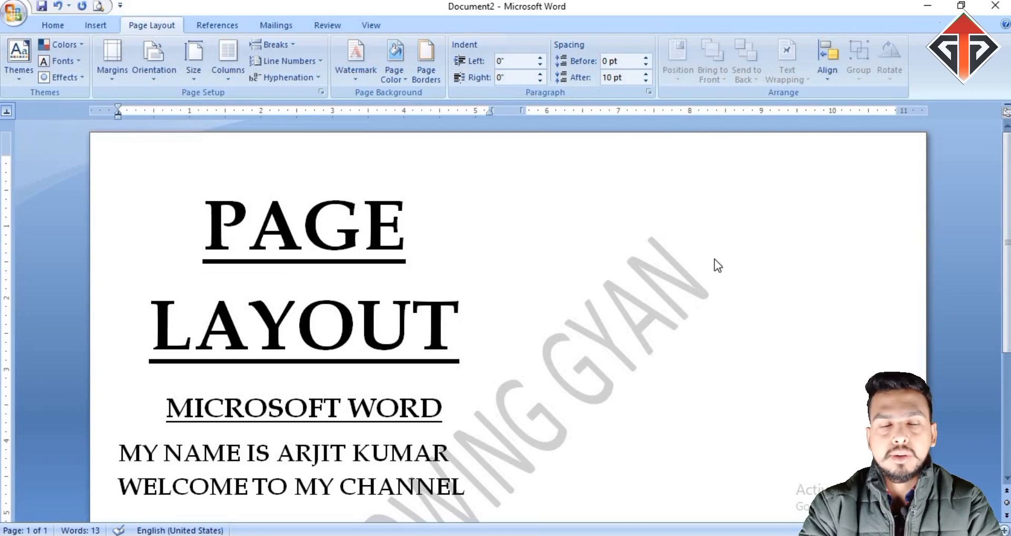
# Switch the paper size from A4 to Envelope #10 (4.12" x 9.5")
pyautogui.click(193, 78)
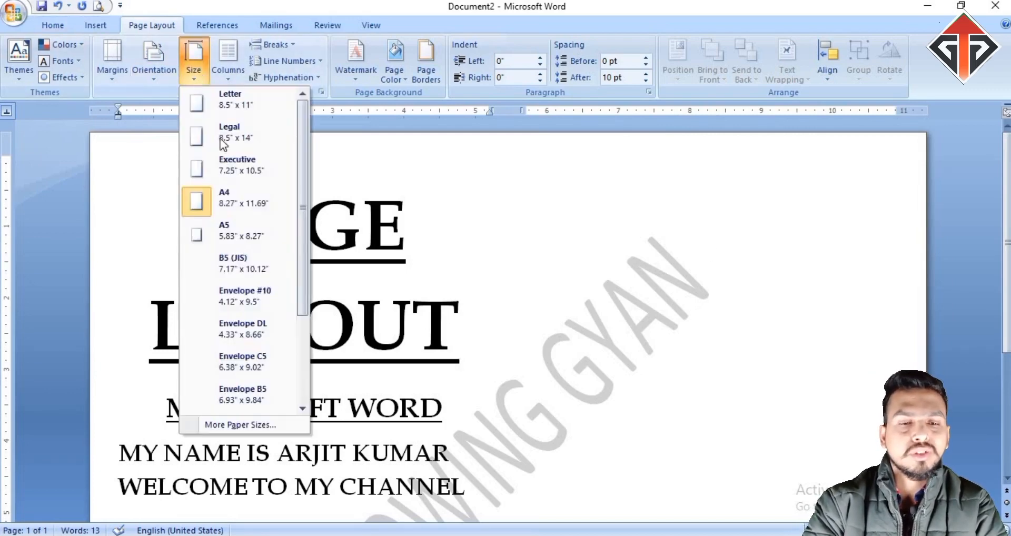
pyautogui.click(251, 298)
pyautogui.scroll(1, 474, 245)
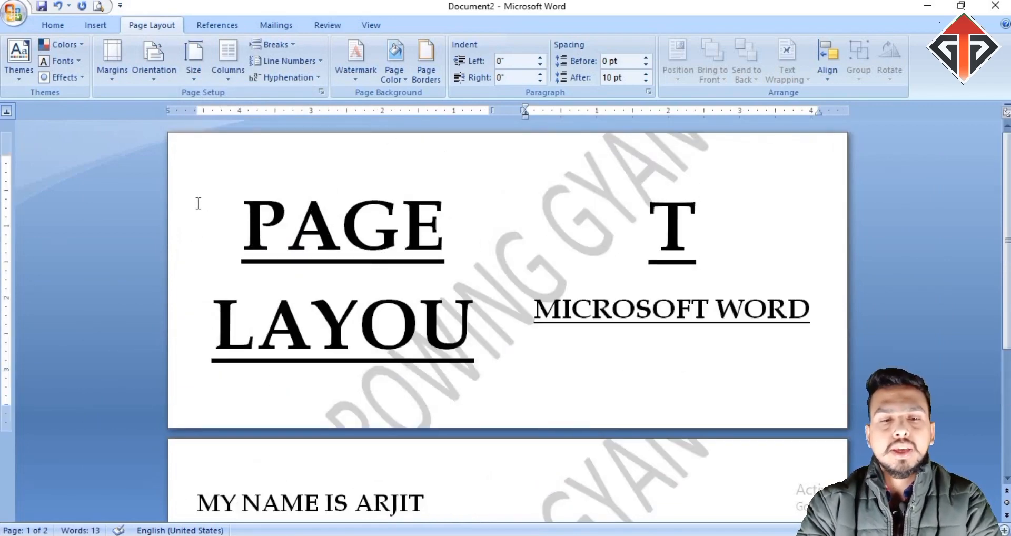
# Arrange the text from LAYOUT through MICROSOFT WORD in three columns and view the result on the second page
pyautogui.moveTo(239, 221); pyautogui.dragTo(463, 311)
pyautogui.click(654, 242)
pyautogui.moveTo(814, 316); pyautogui.dragTo(213, 327)
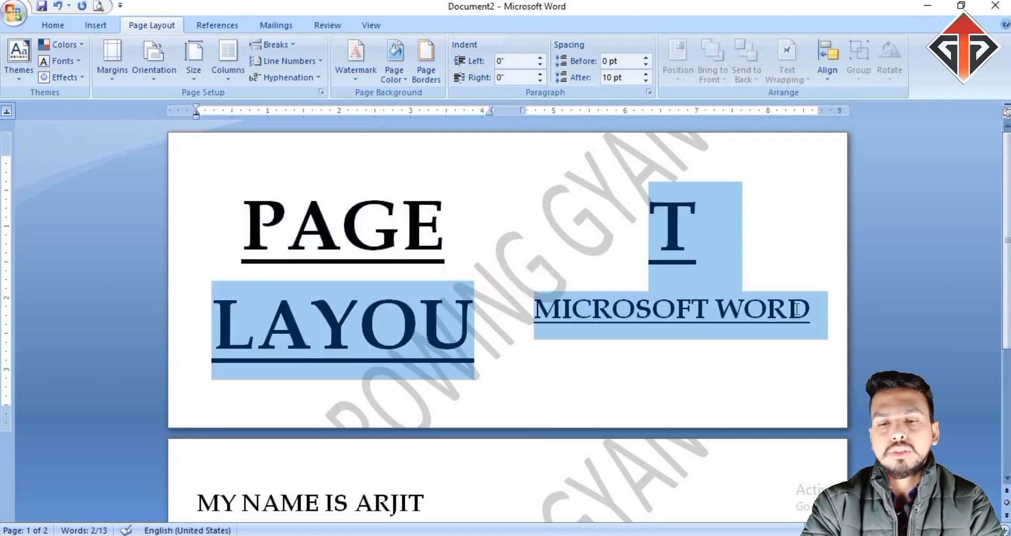
pyautogui.click(227, 76)
pyautogui.click(230, 169)
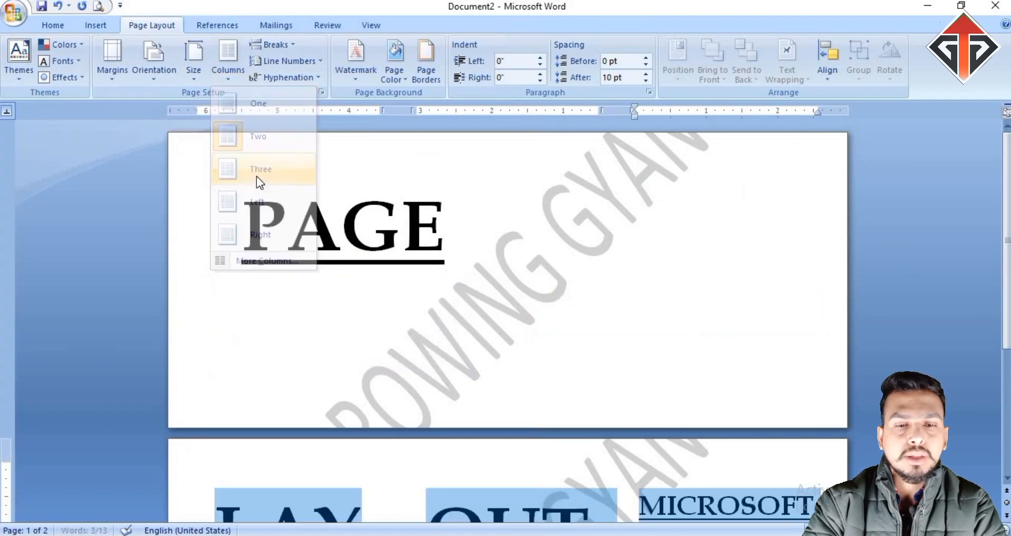
pyautogui.scroll(-6, 383, 238)
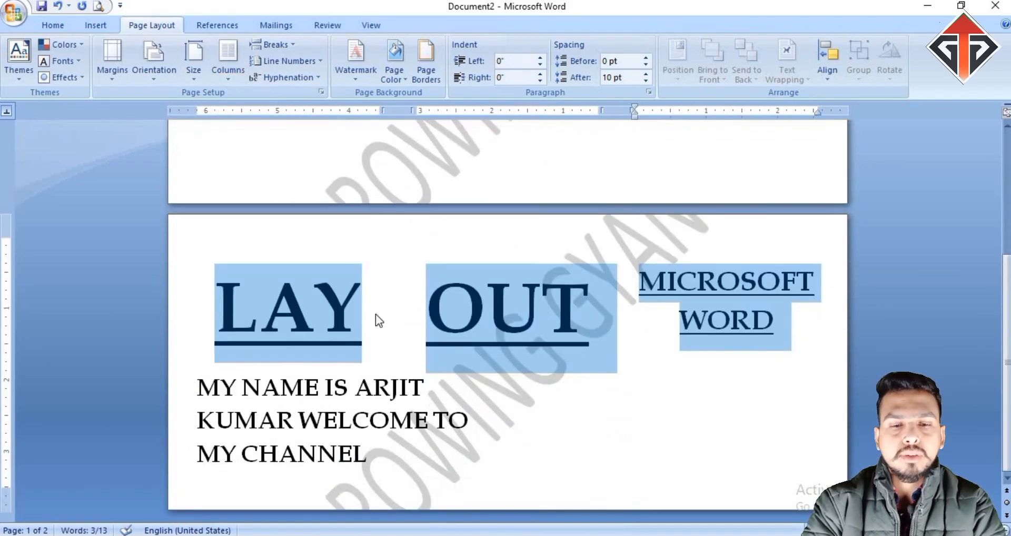
pyautogui.click(480, 301)
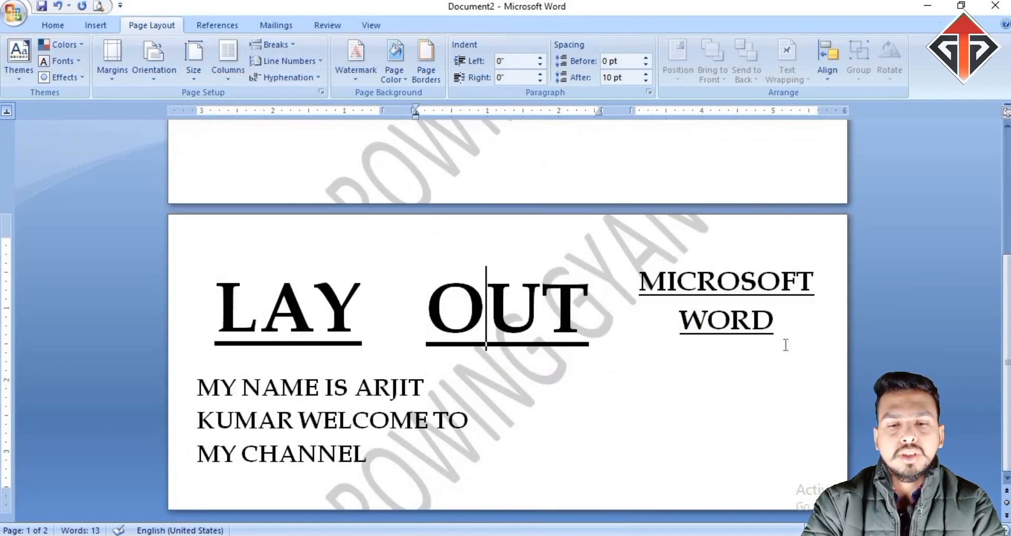
# Apply the Right column preset to the introduction and welcome text on the second page
pyautogui.click(801, 332)
pyautogui.click(441, 324)
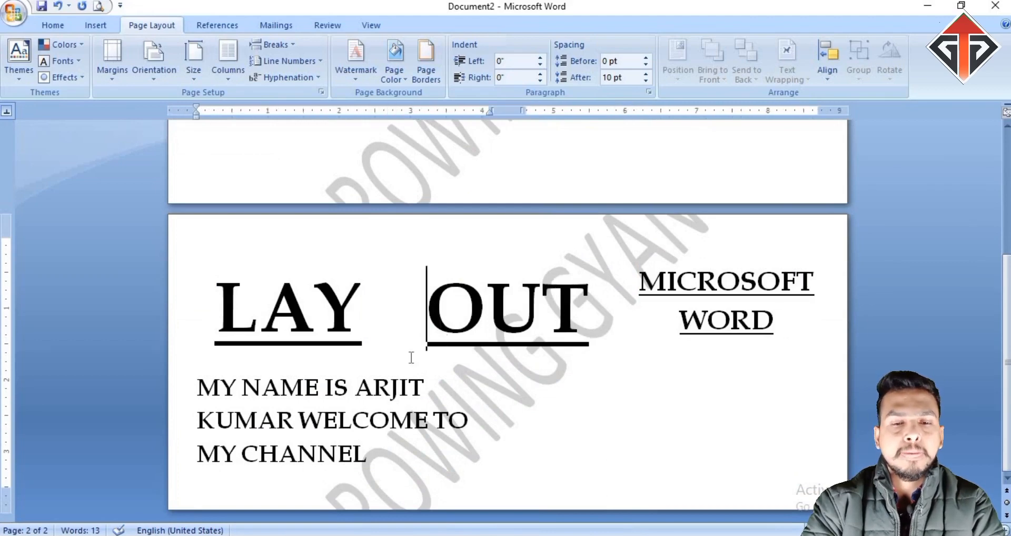
pyautogui.click(411, 387)
pyautogui.scroll(3, 371, 322)
pyautogui.scroll(-3, 371, 322)
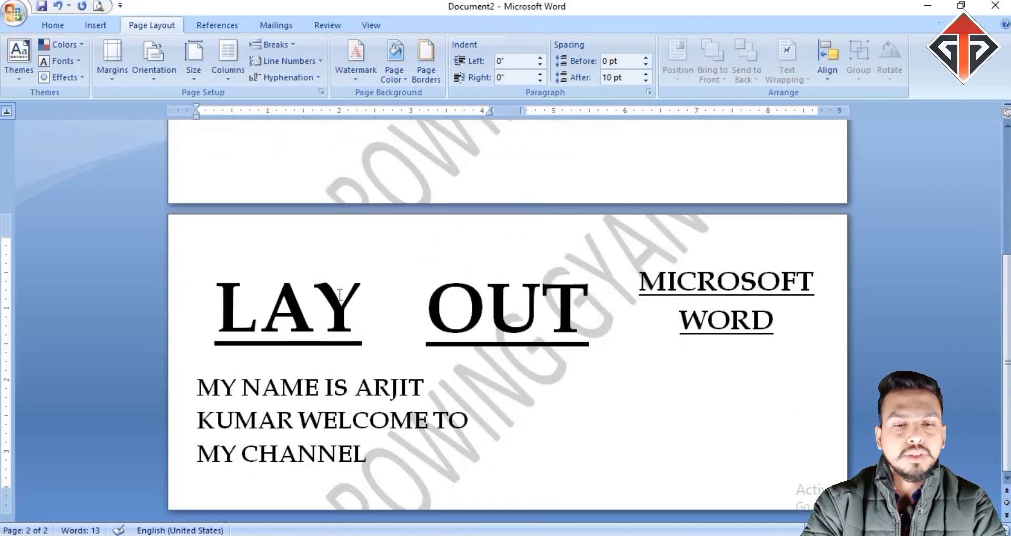
pyautogui.scroll(4, 237, 124)
pyautogui.click(227, 74)
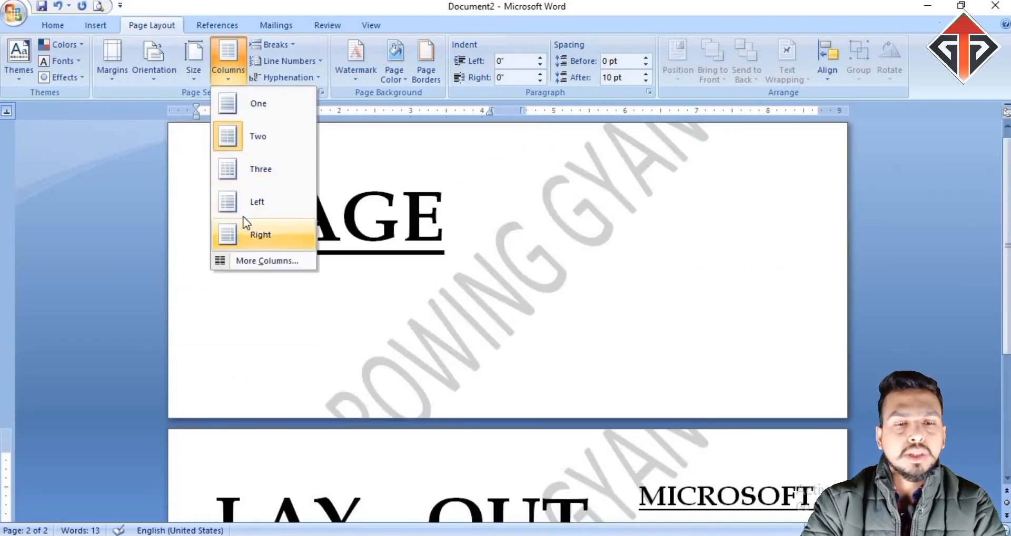
pyautogui.click(248, 235)
pyautogui.scroll(-1, 481, 291)
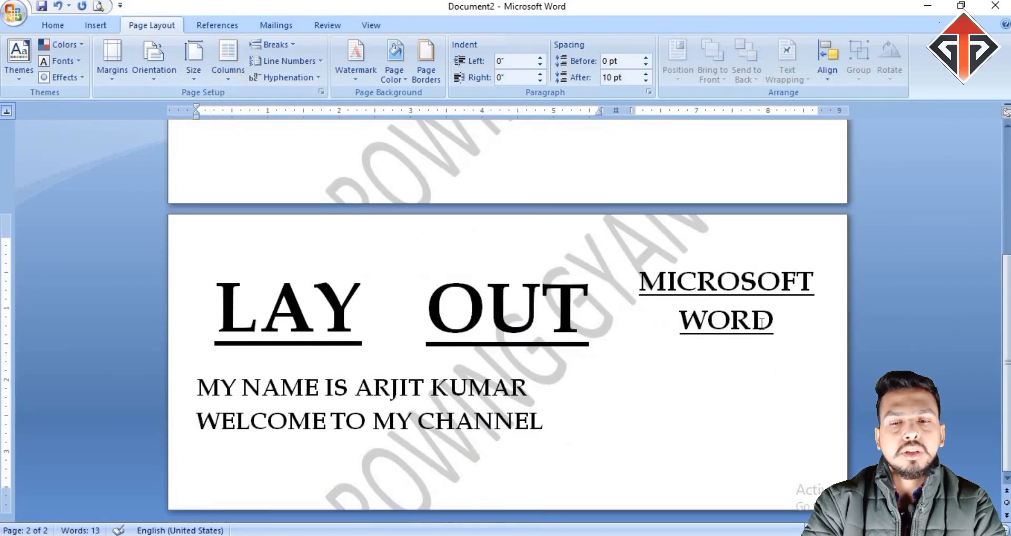
pyautogui.click(758, 322)
pyautogui.click(417, 301)
pyautogui.click(322, 301)
pyautogui.click(487, 326)
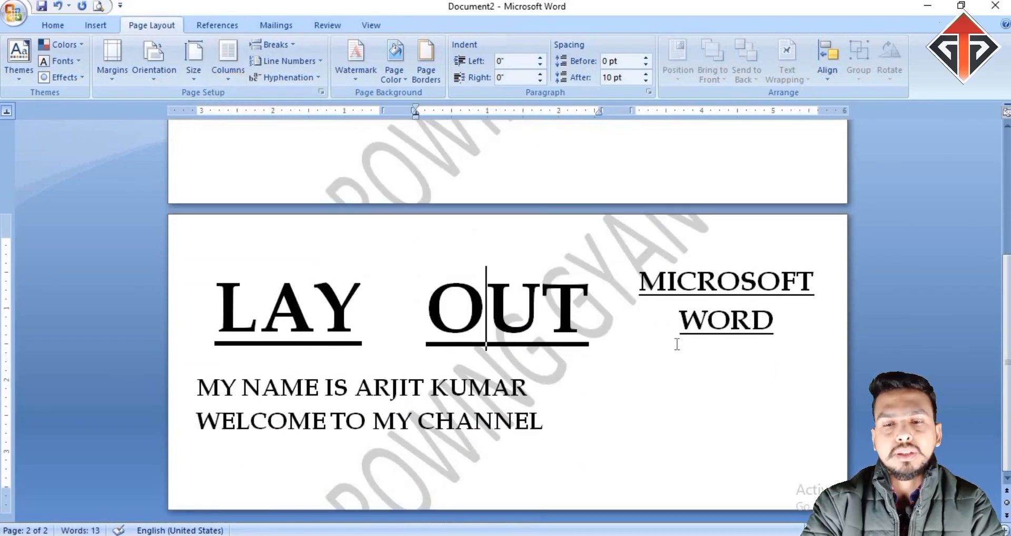
pyautogui.click(679, 338)
pyautogui.click(511, 390)
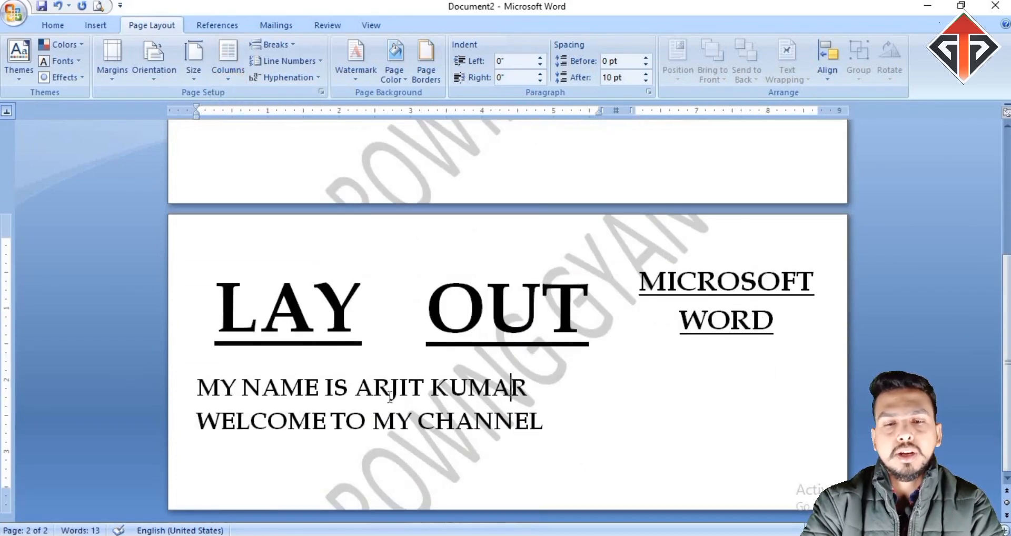
# Select the introduction and welcome text below the headings and apply the Left column preset to it
pyautogui.tripleClick(195, 393)
pyautogui.click(577, 438)
pyautogui.moveTo(546, 421); pyautogui.dragTo(197, 388)
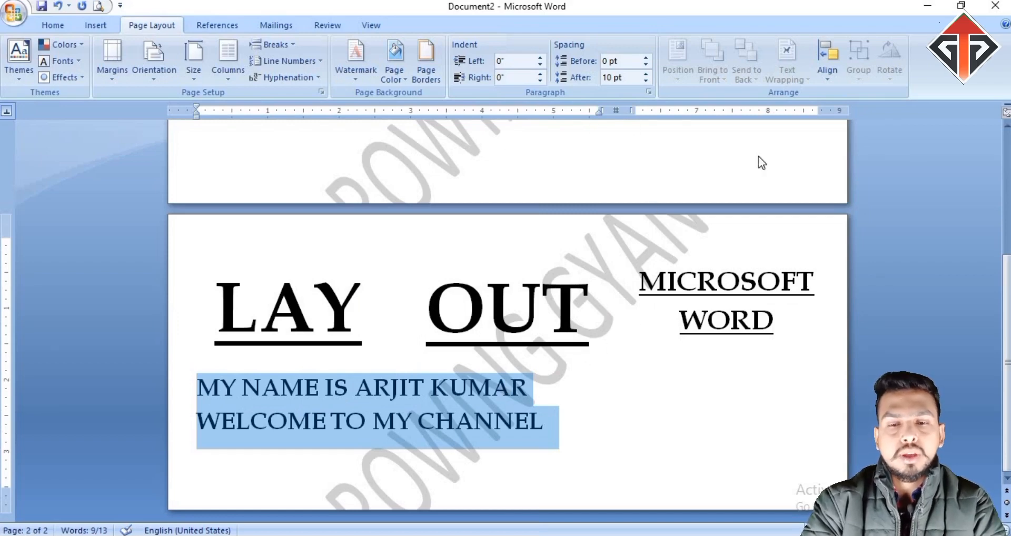
pyautogui.click(230, 76)
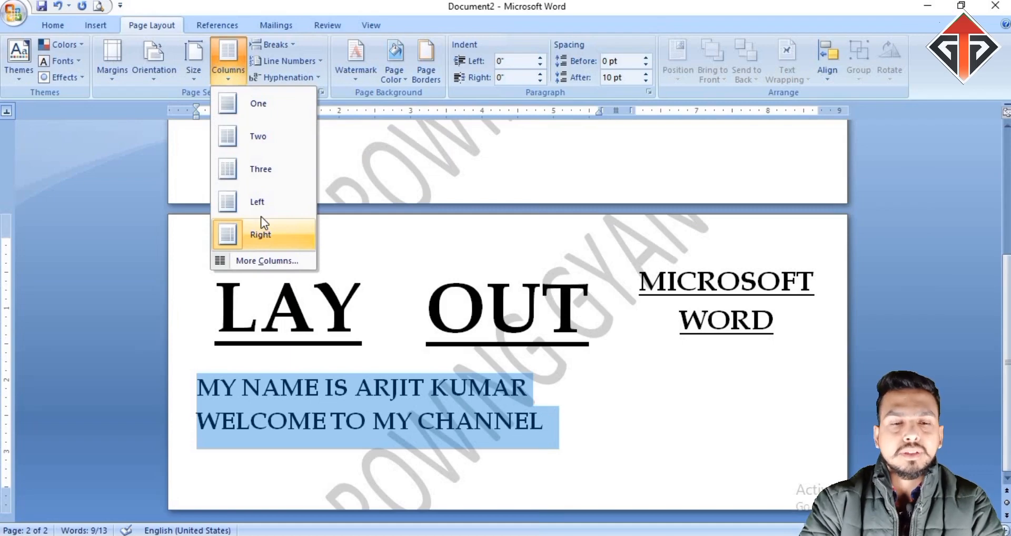
pyautogui.click(241, 201)
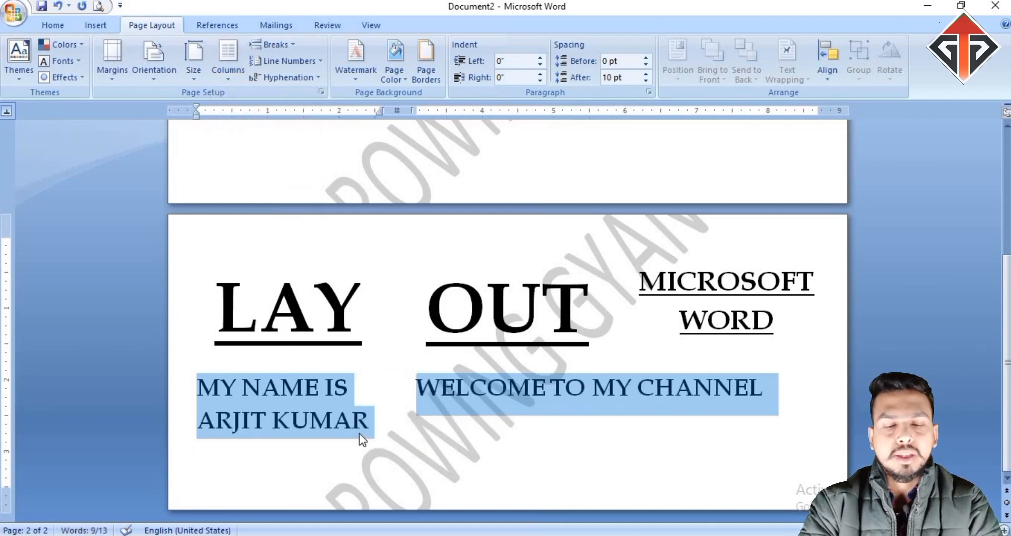
pyautogui.click(383, 369)
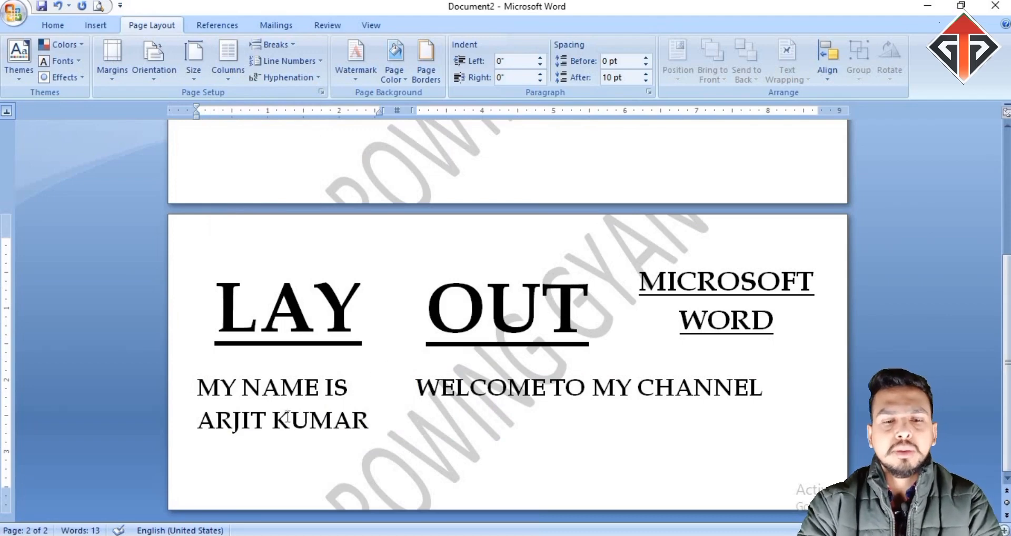
# Examine how the Left column preset splits the introduction and welcome text between the narrow and wide columns
pyautogui.moveTo(229, 387); pyautogui.dragTo(291, 466)
pyautogui.moveTo(345, 434)
pyautogui.mouseDown()
pyautogui.moveTo(359, 426)
pyautogui.moveTo(337, 420)
pyautogui.mouseUp()
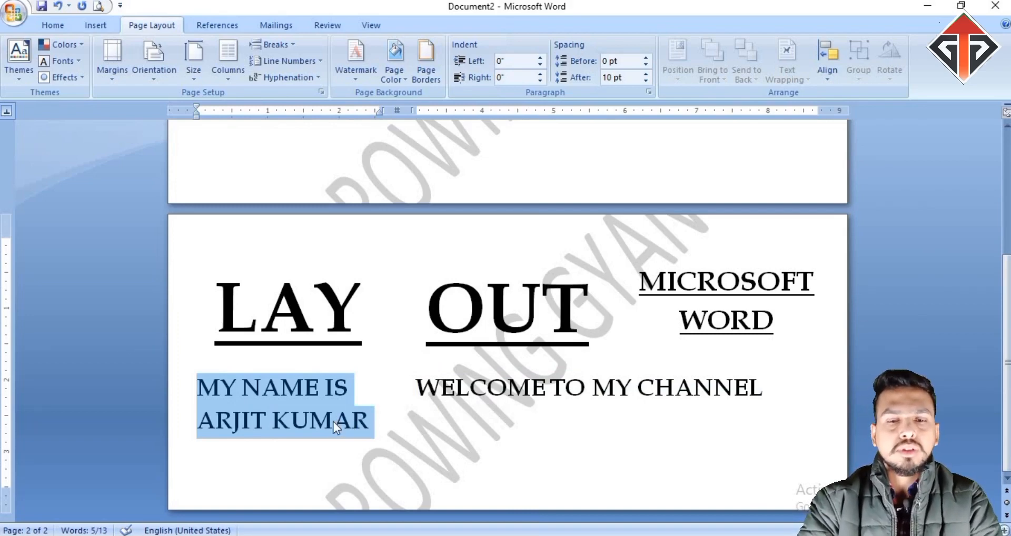
pyautogui.click(504, 350)
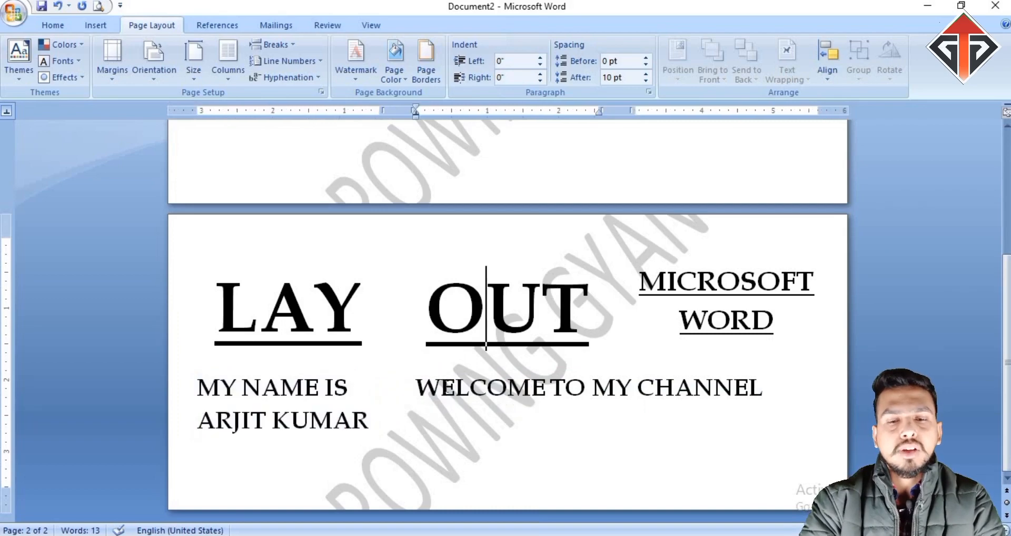
pyautogui.moveTo(417, 389); pyautogui.dragTo(731, 404)
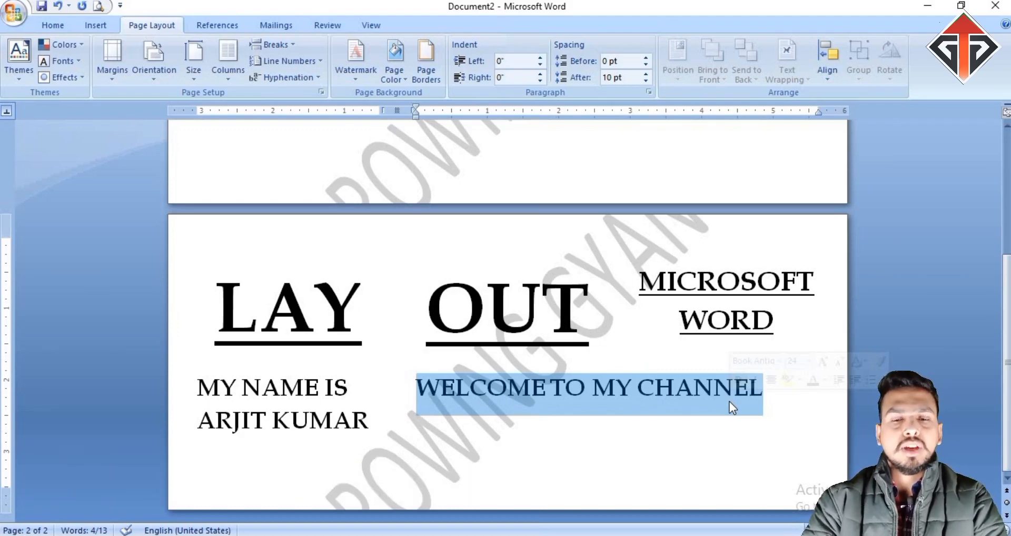
pyautogui.scroll(1, 496, 432)
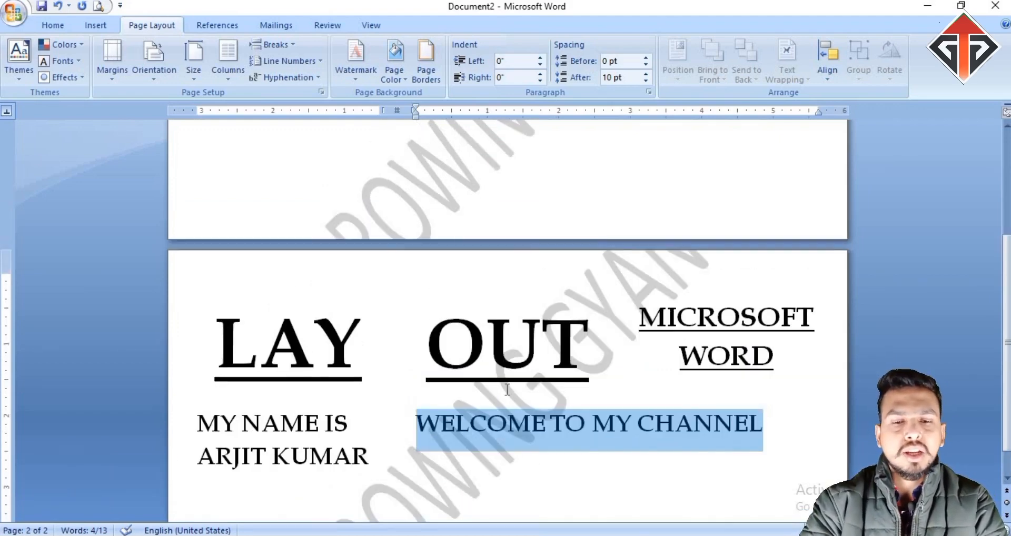
pyautogui.scroll(2, 507, 390)
pyautogui.scroll(-3, 513, 389)
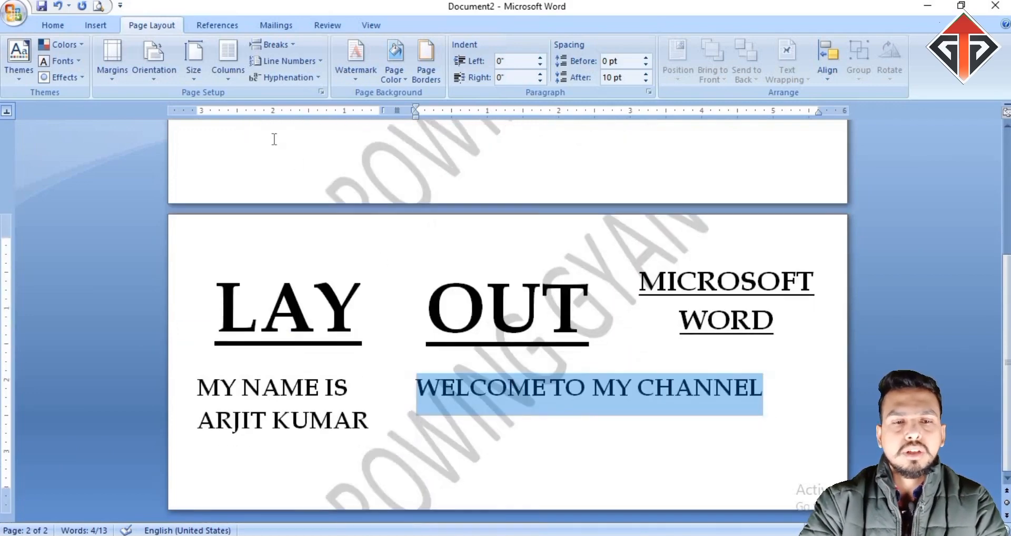
pyautogui.click(225, 67)
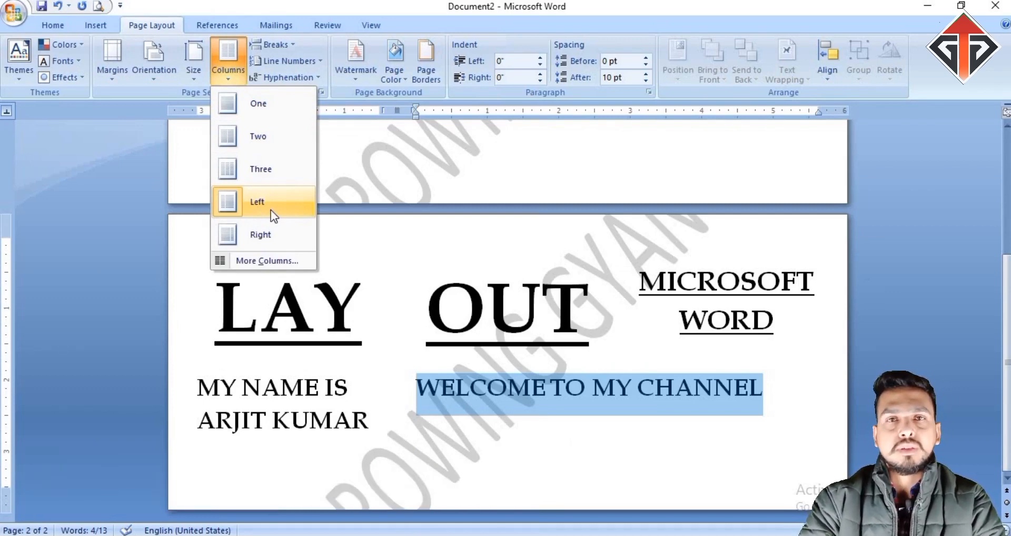
pyautogui.click(406, 184)
pyautogui.scroll(5, 397, 288)
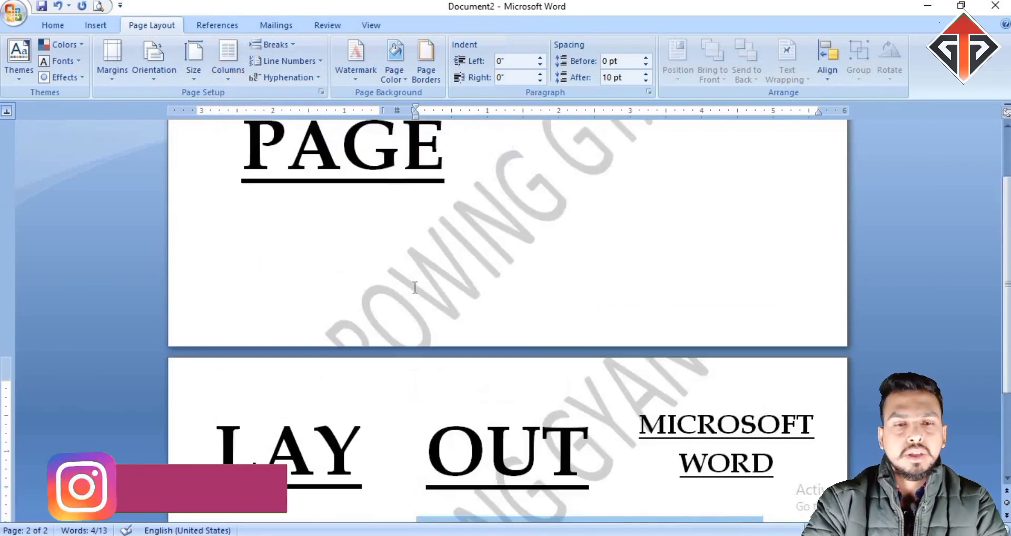
pyautogui.scroll(-2, 555, 173)
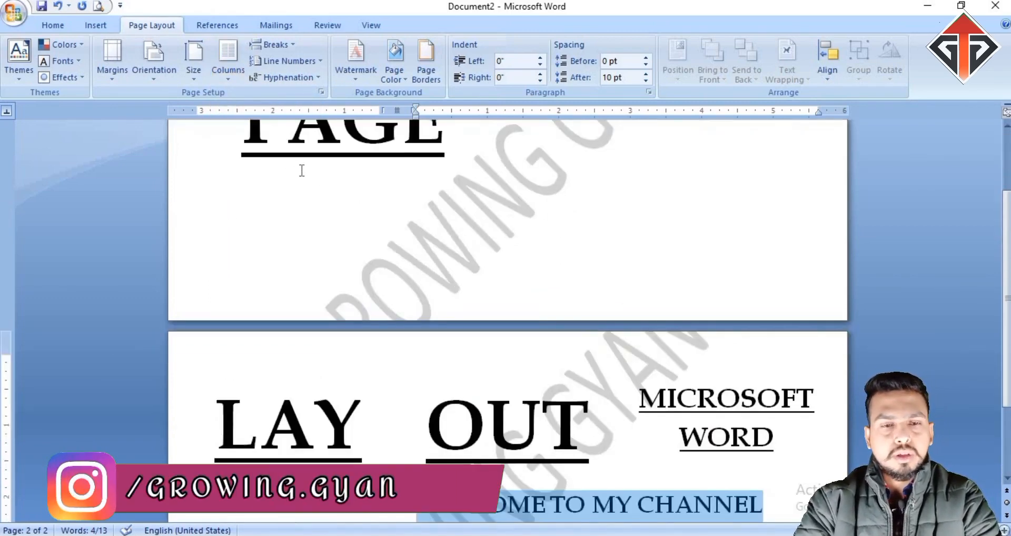
# Return the text of the entire document to a single column
pyautogui.hotkey('ctrl', 'a')
pyautogui.click(228, 63)
pyautogui.click(242, 105)
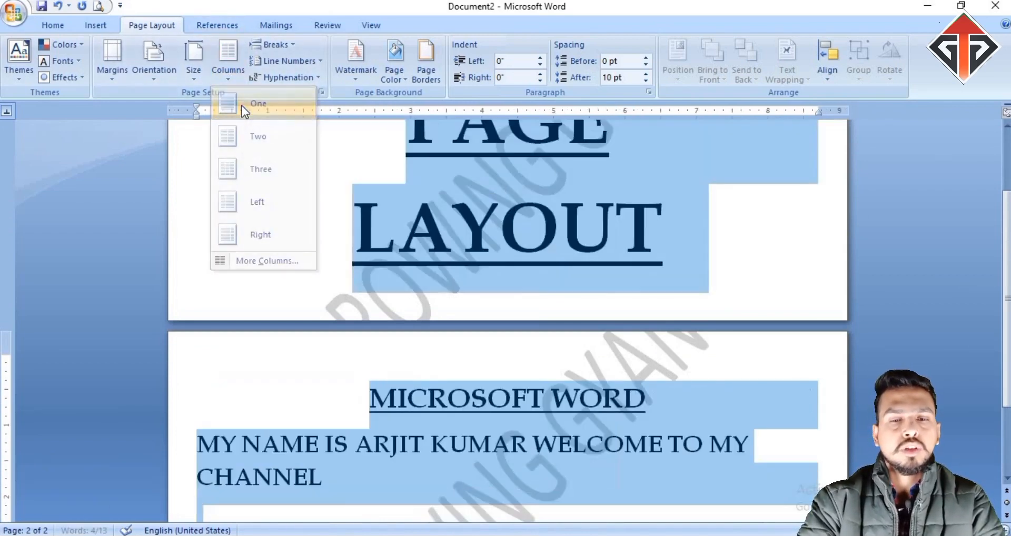
pyautogui.scroll(2, 438, 241)
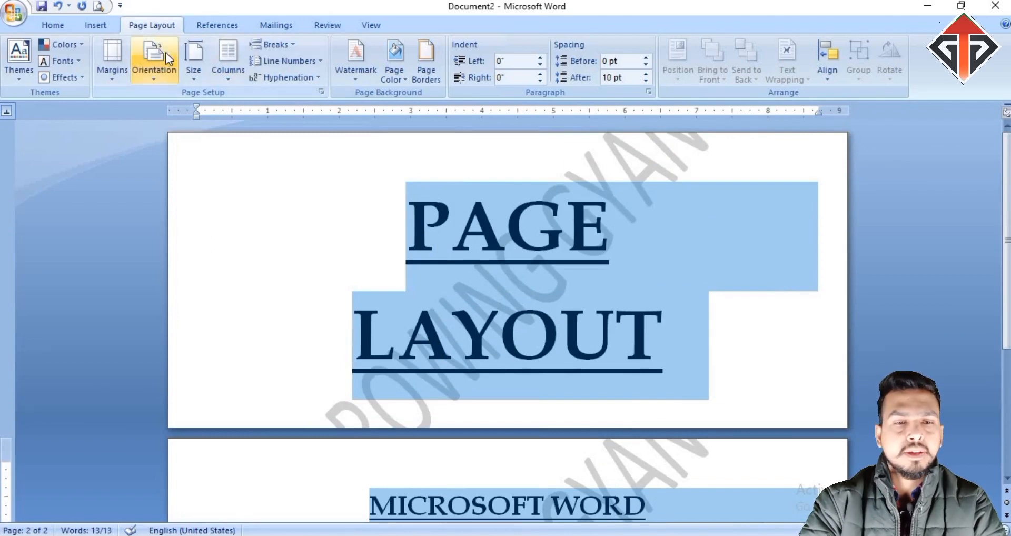
# Switch the paper size of the whole document to A4 (8.27" x 11.69")
pyautogui.click(193, 73)
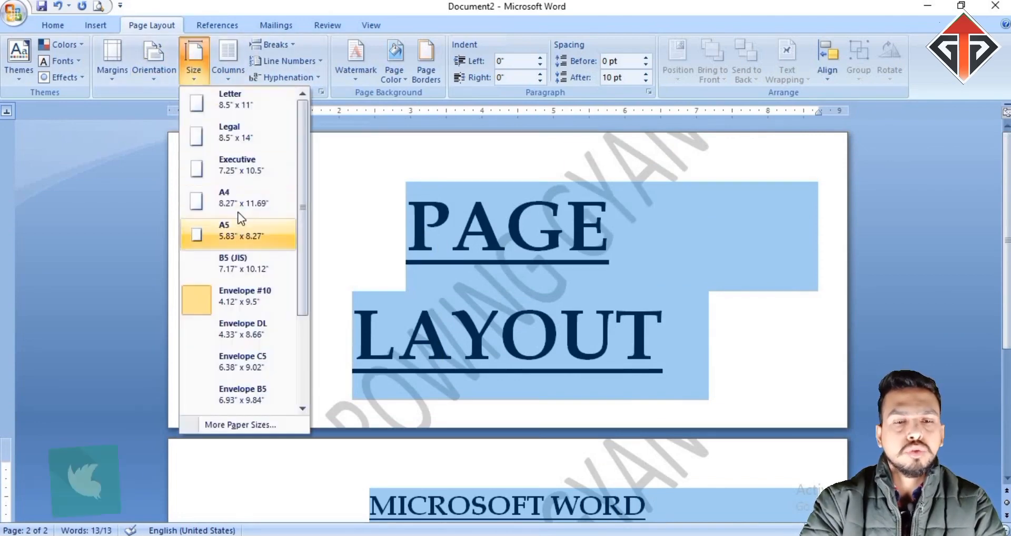
pyautogui.click(232, 198)
pyautogui.click(453, 335)
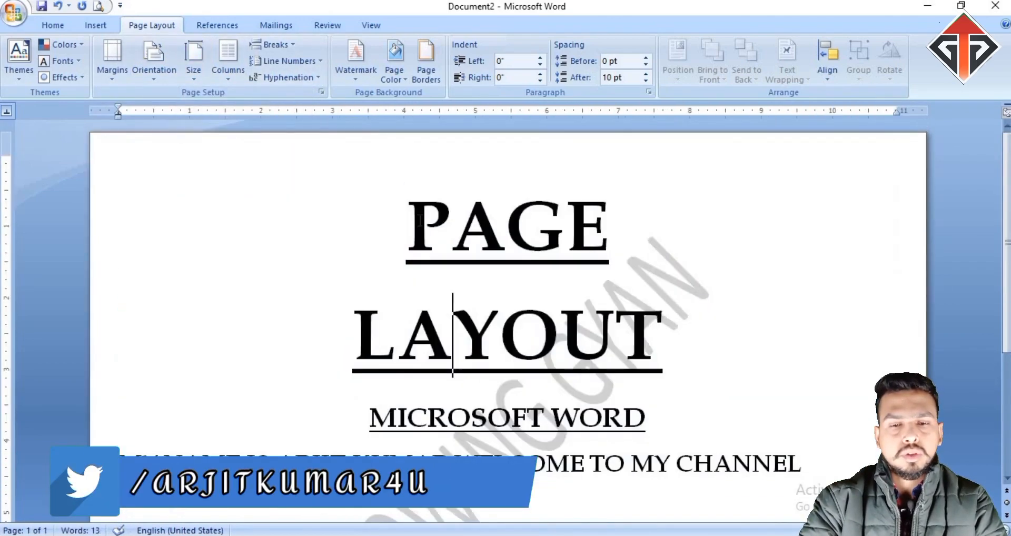
pyautogui.click(411, 224)
pyautogui.click(616, 227)
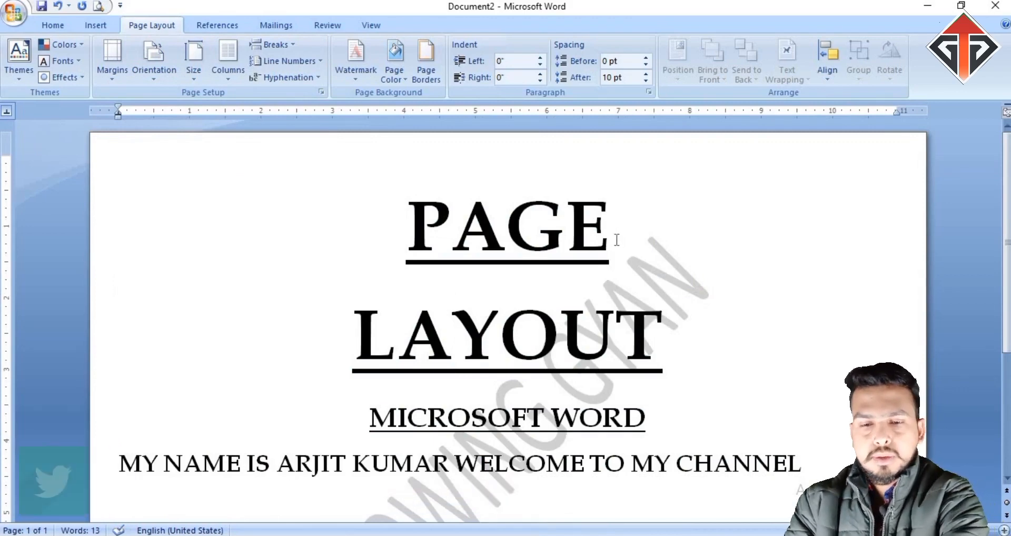
pyautogui.click(411, 219)
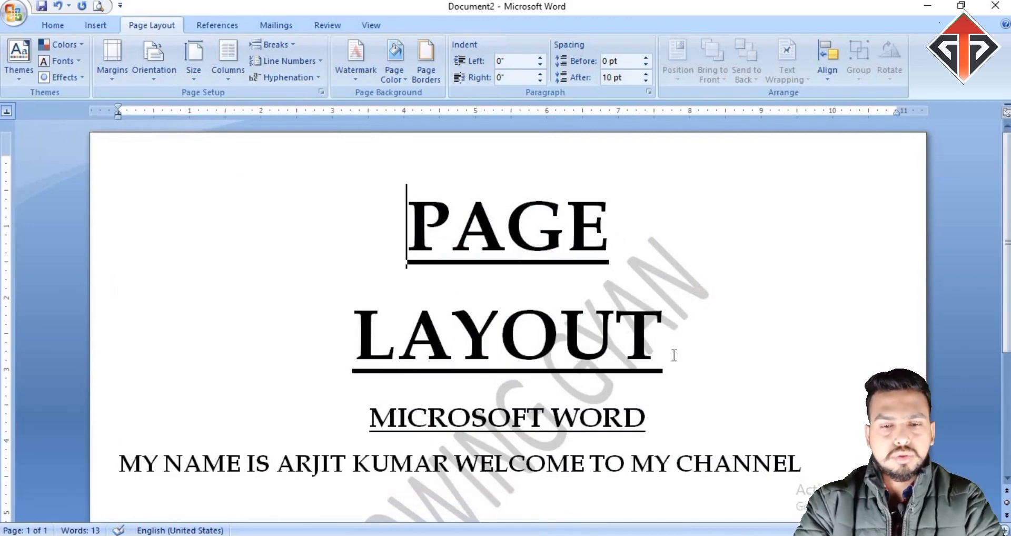
pyautogui.click(674, 355)
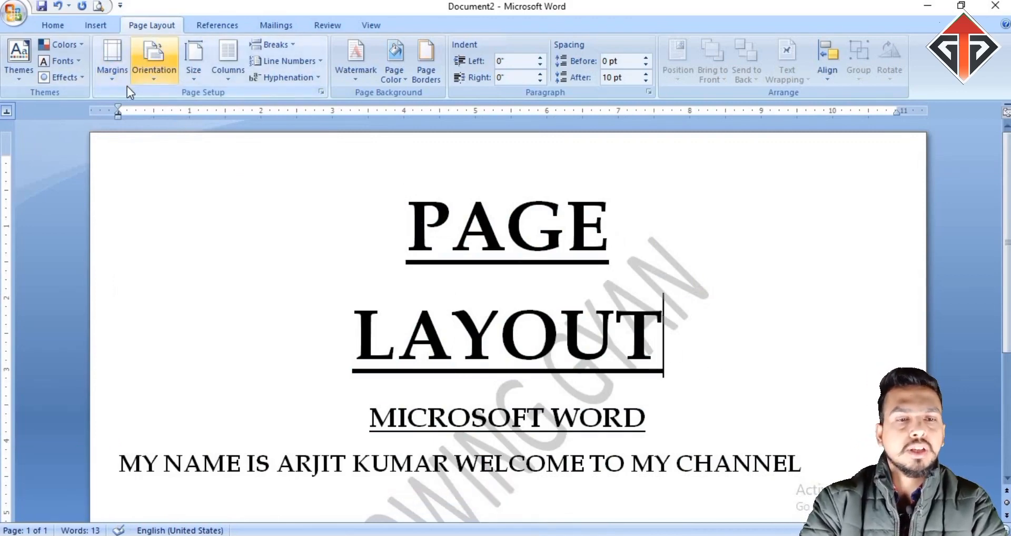
# Try to apply the Normal margins with only the cursor placed in the LAYOUT heading
pyautogui.click(115, 79)
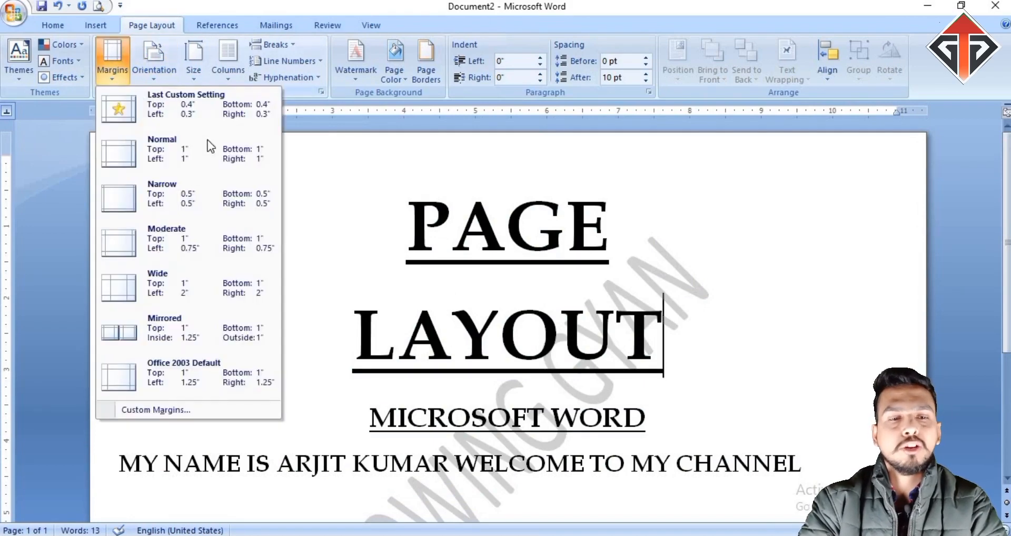
pyautogui.click(166, 157)
pyautogui.click(262, 203)
pyautogui.click(159, 463)
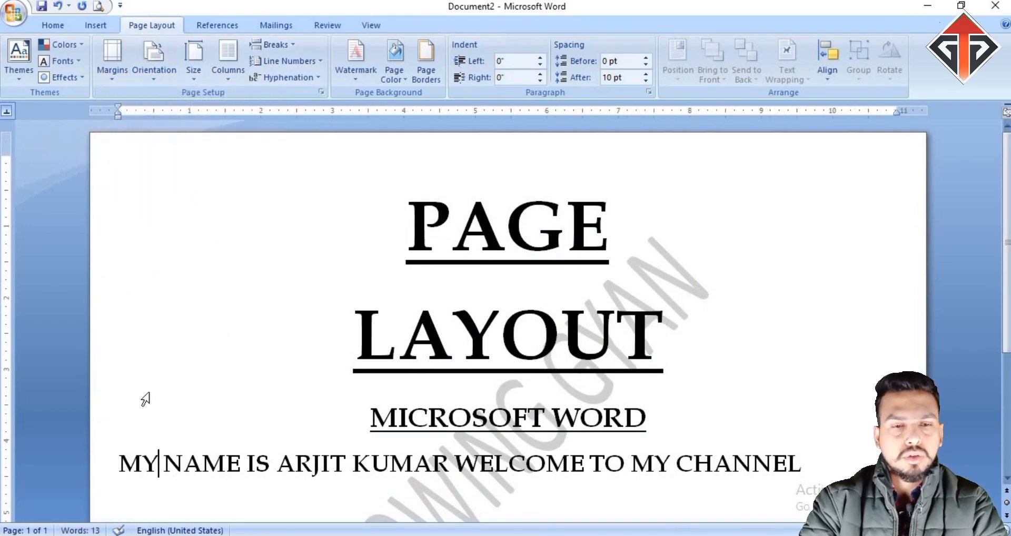
# Select the whole document, apply Normal margins of 1" on all sides, and view the resulting page
pyautogui.hotkey('ctrl', 'a')
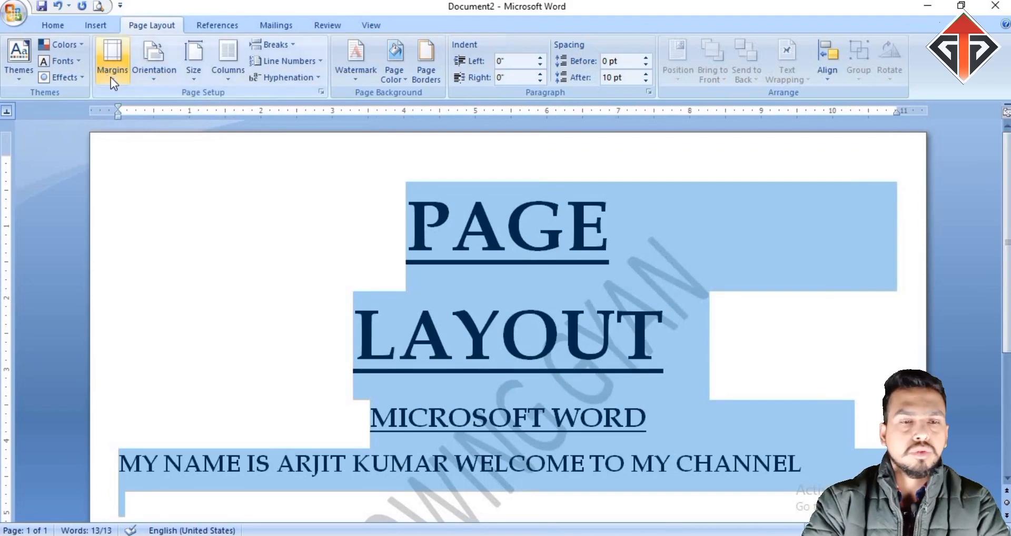
pyautogui.click(110, 74)
pyautogui.click(141, 153)
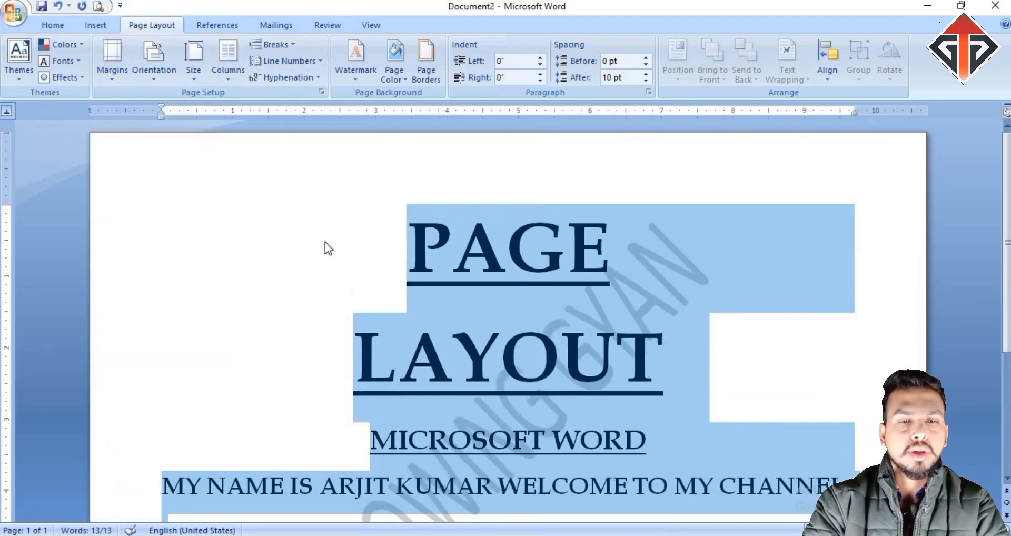
pyautogui.click(257, 264)
pyautogui.scroll(-3, 282, 218)
pyautogui.scroll(2, 302, 235)
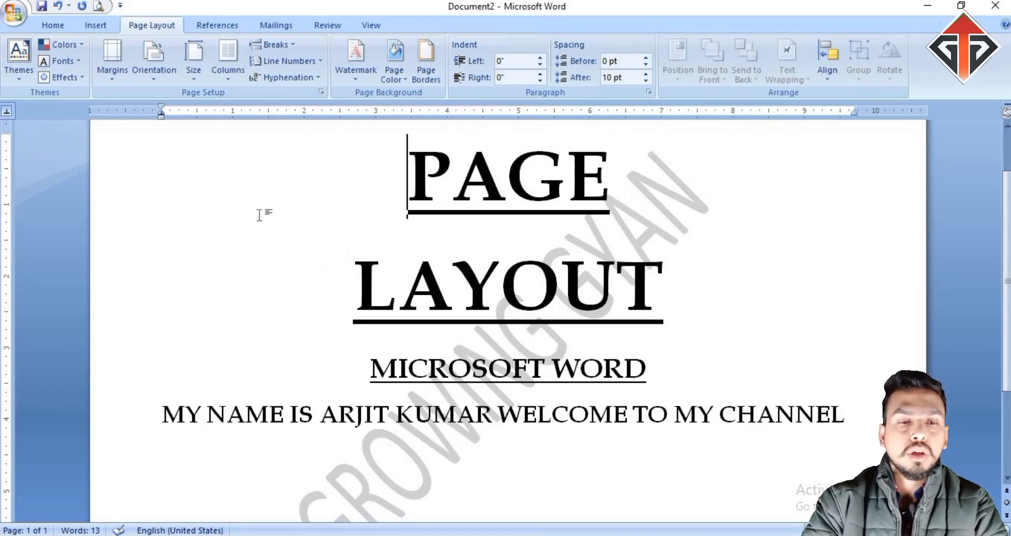
pyautogui.click(107, 77)
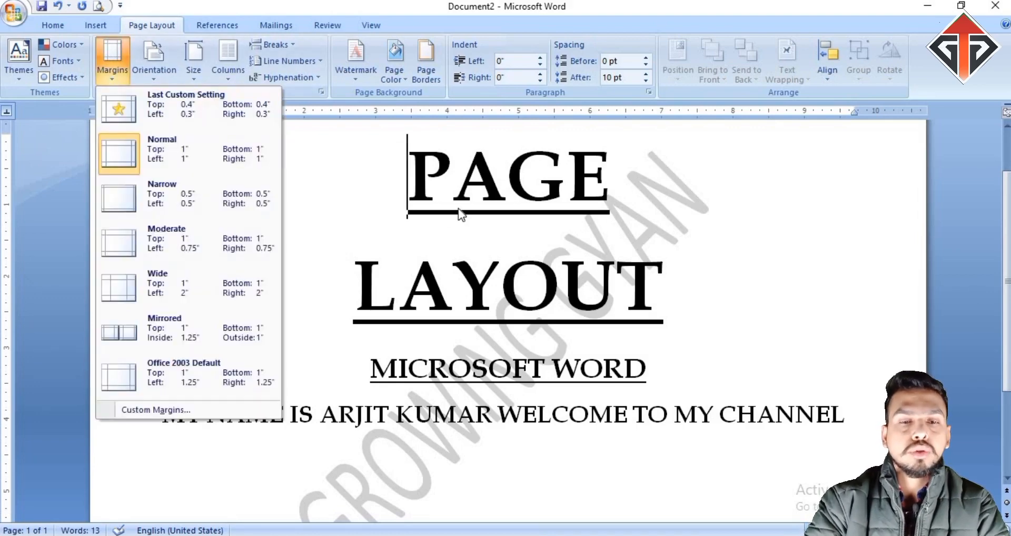
pyautogui.click(423, 175)
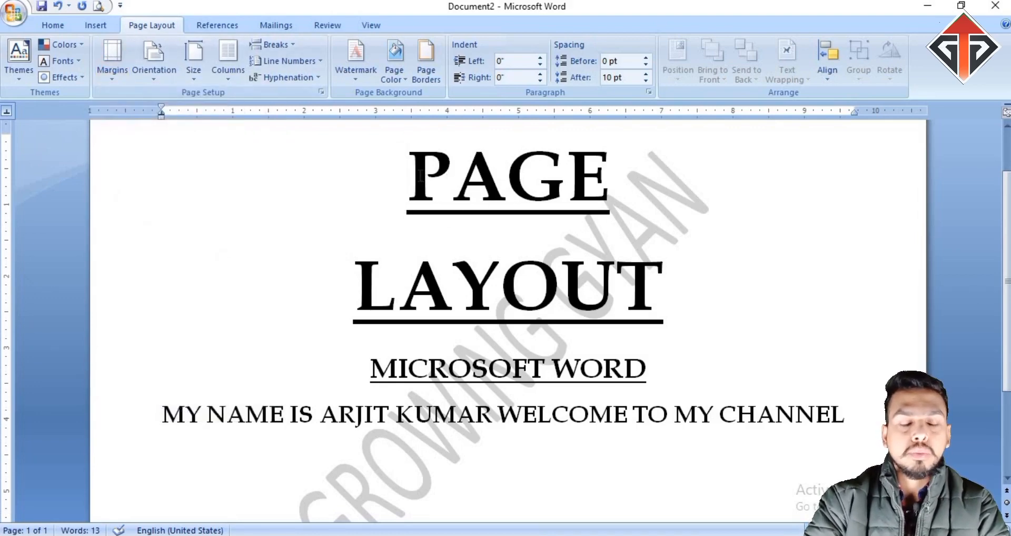
pyautogui.moveTo(412, 175); pyautogui.dragTo(610, 193)
pyautogui.click(451, 176)
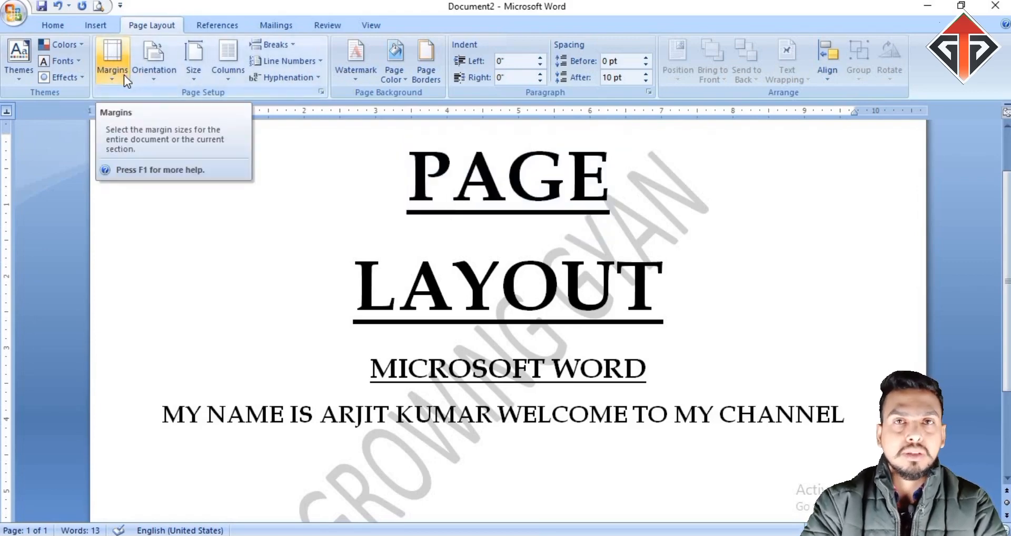
pyautogui.click(298, 163)
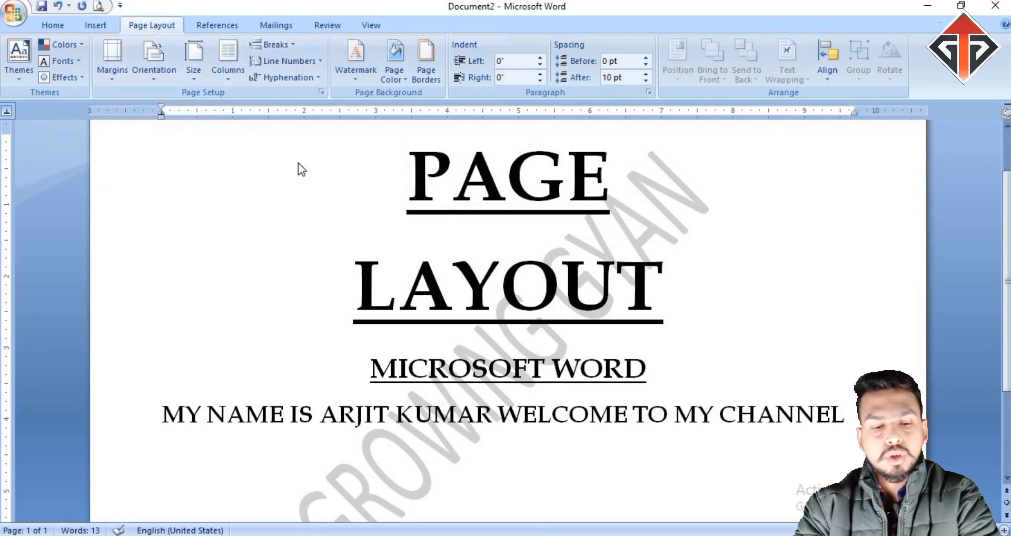
pyautogui.hotkey('ctrl', 'a')
pyautogui.click(113, 81)
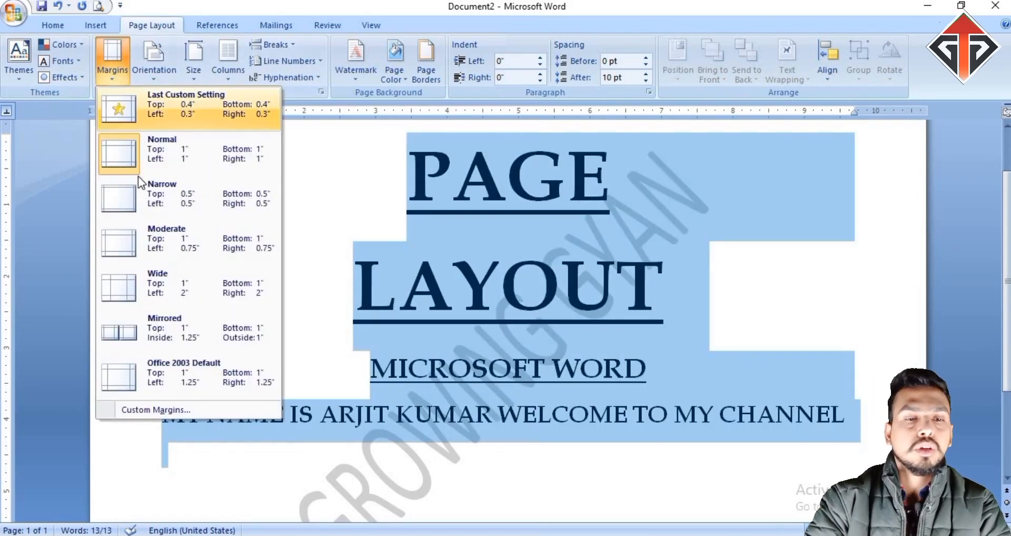
pyautogui.click(407, 231)
pyautogui.click(406, 224)
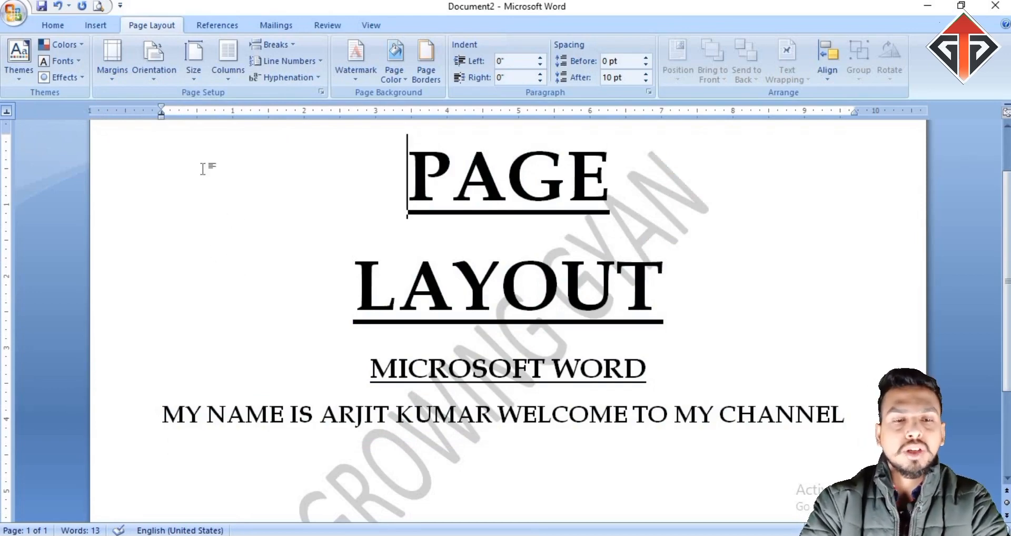
pyautogui.click(373, 272)
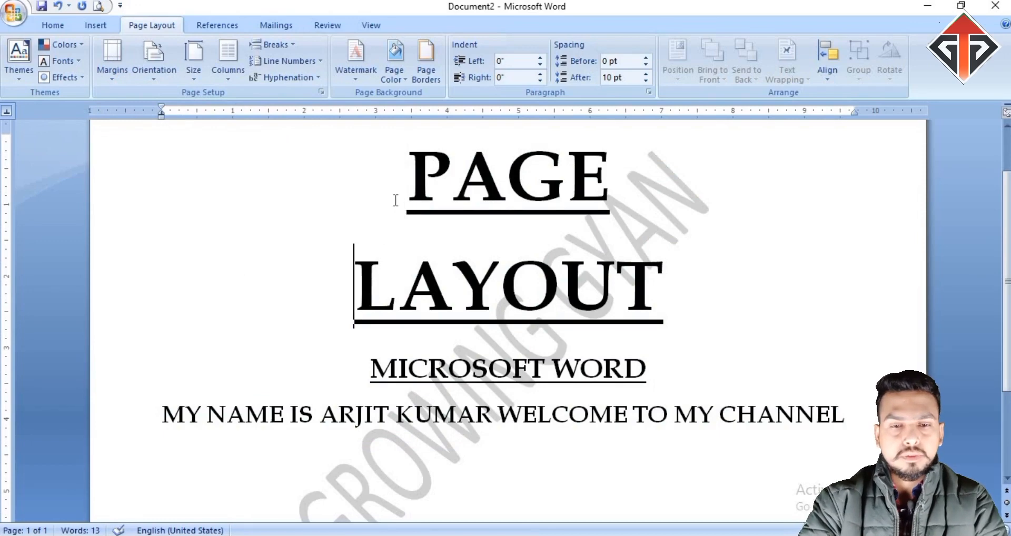
pyautogui.click(396, 199)
# Insert a page break after the PAGE heading and view how the text splits across the pages
pyautogui.click(567, 194)
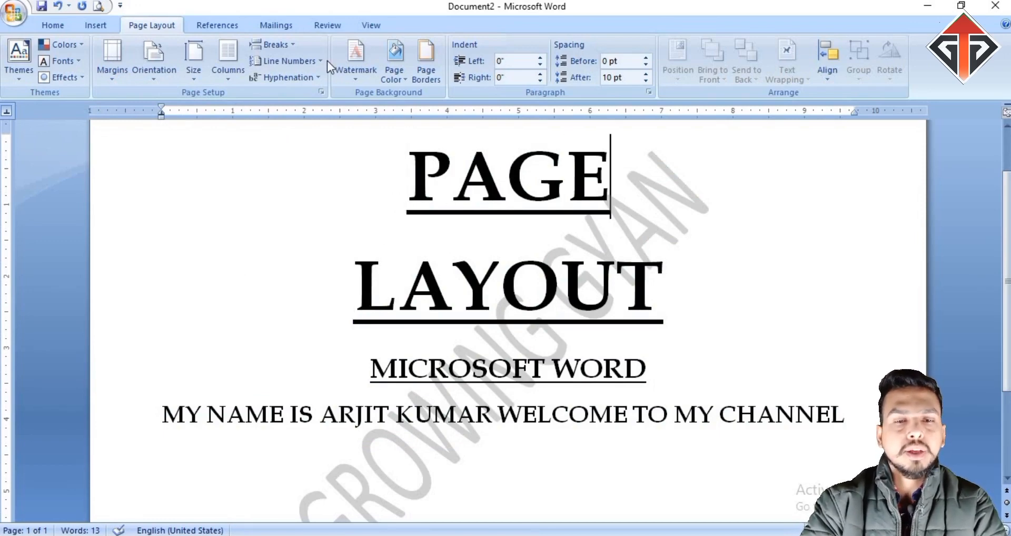
pyautogui.click(295, 51)
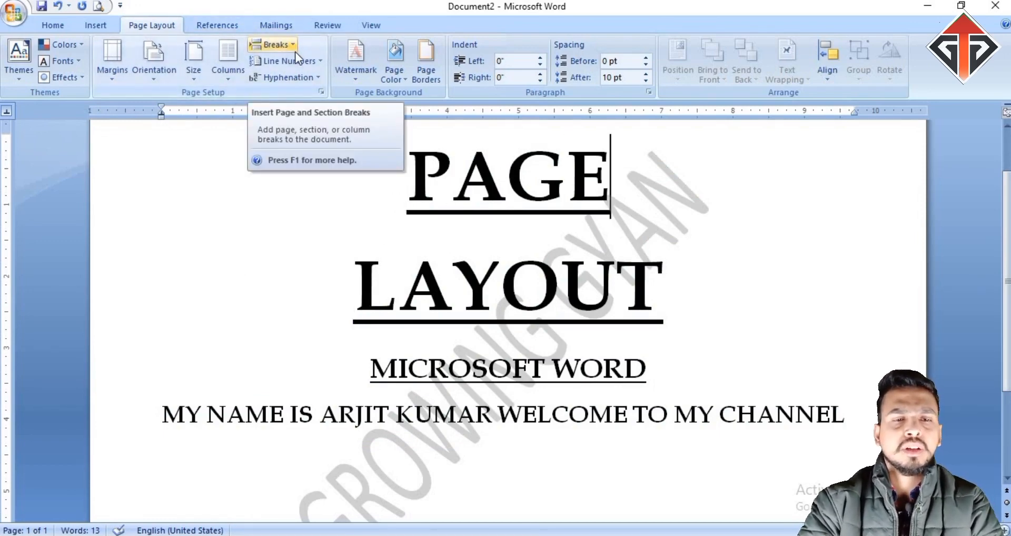
pyautogui.click(108, 29)
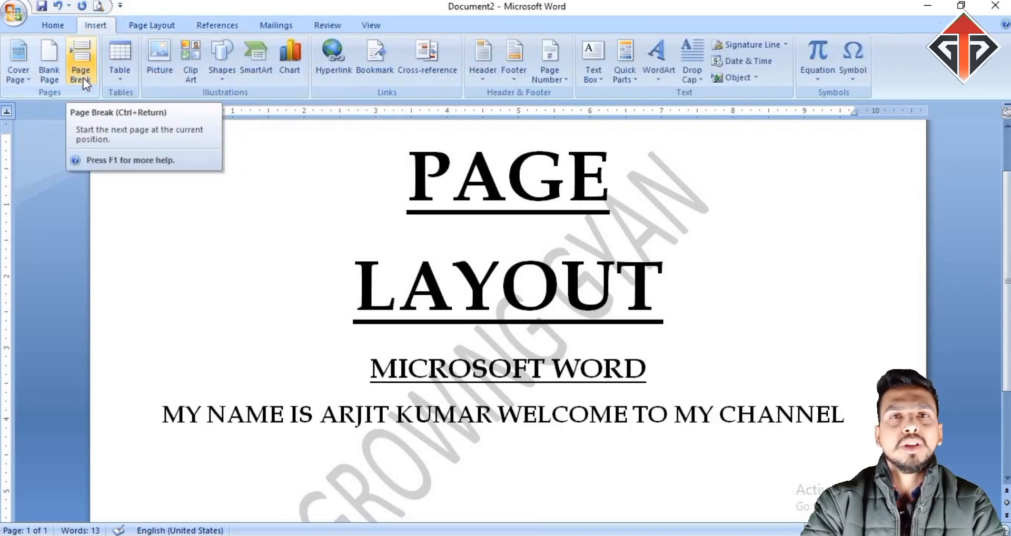
pyautogui.click(133, 28)
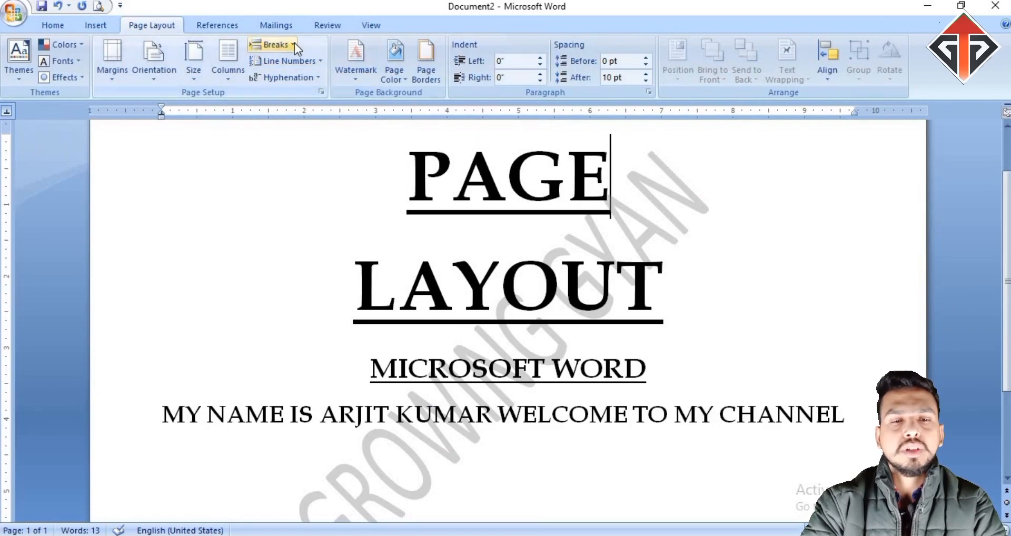
pyautogui.click(295, 43)
pyautogui.click(299, 84)
pyautogui.scroll(-10, 429, 218)
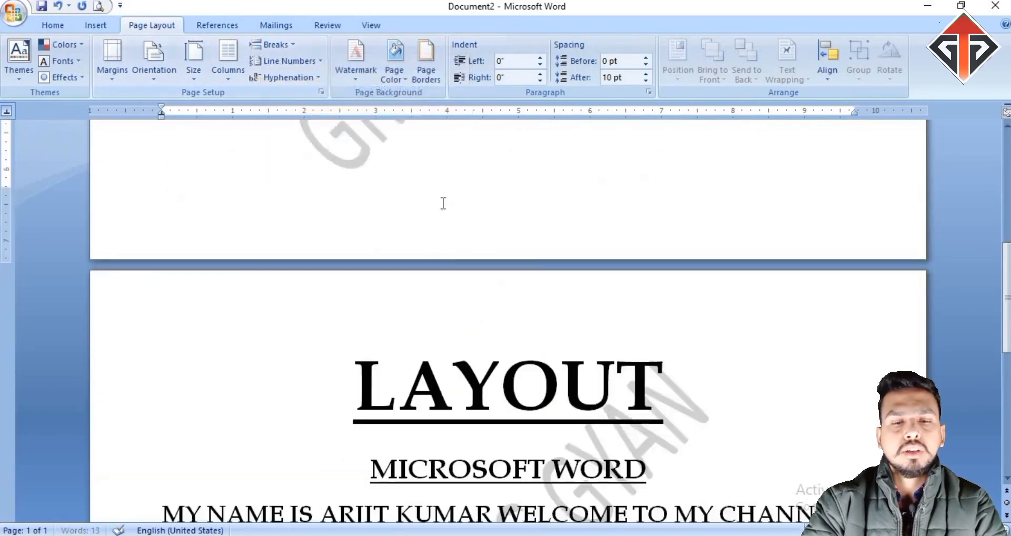
pyautogui.scroll(10, 460, 184)
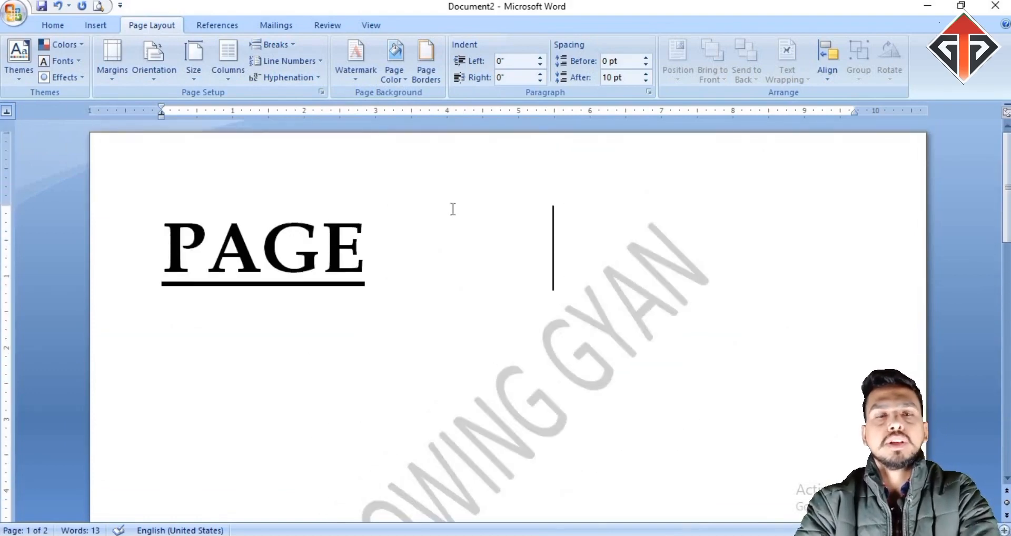
# Undo the page break inserted after the PAGE heading
pyautogui.press('BackSpace')
pyautogui.press('BackSpace')
pyautogui.press('BackSpace')
pyautogui.press('BackSpace')
pyautogui.press('BackSpace')
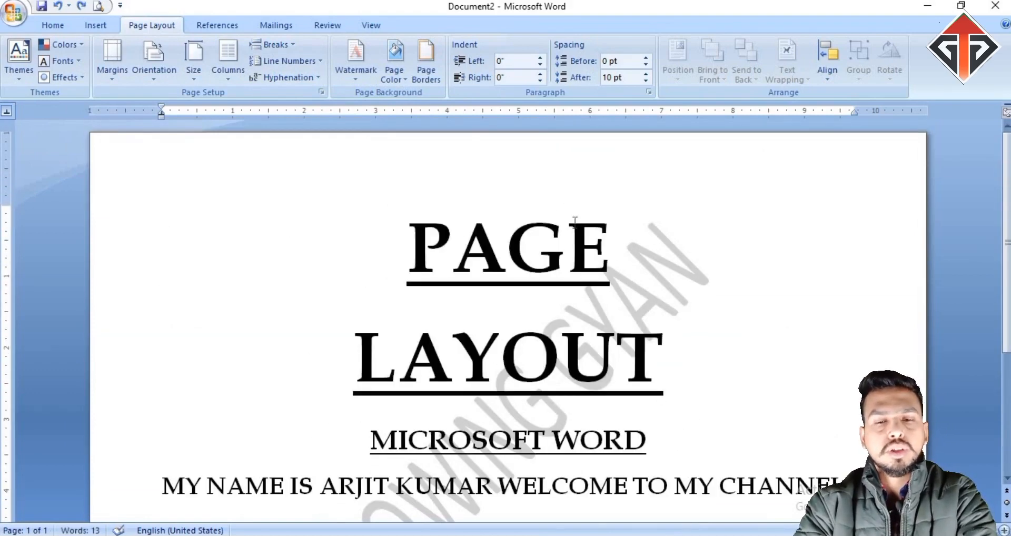
# Reduce the font size of the PAGE and LAYOUT headings and deselect them
pyautogui.moveTo(732, 371); pyautogui.dragTo(437, 252)
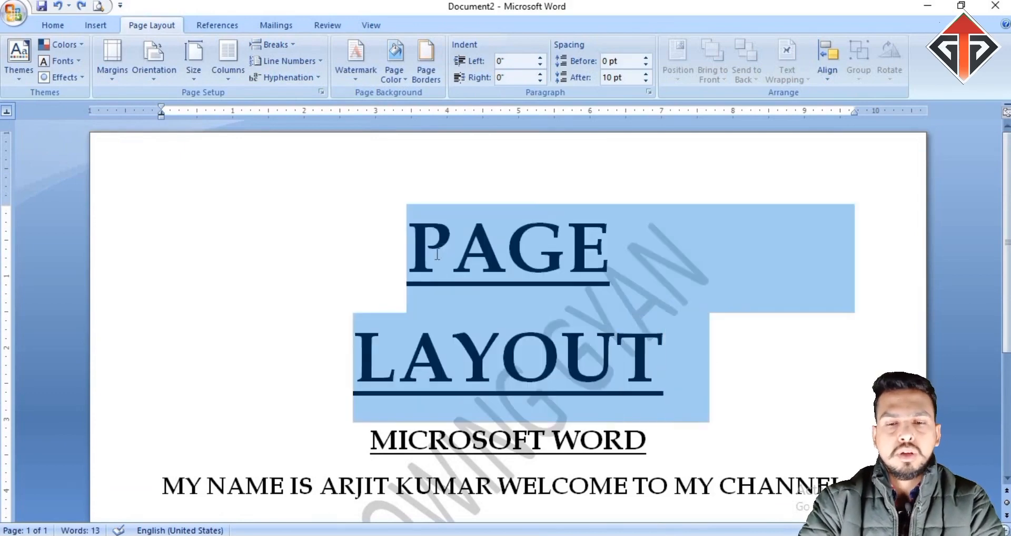
pyautogui.hotkey('ctrl', 'shift', ',')
pyautogui.hotkey('ctrl', 'shift', ',')
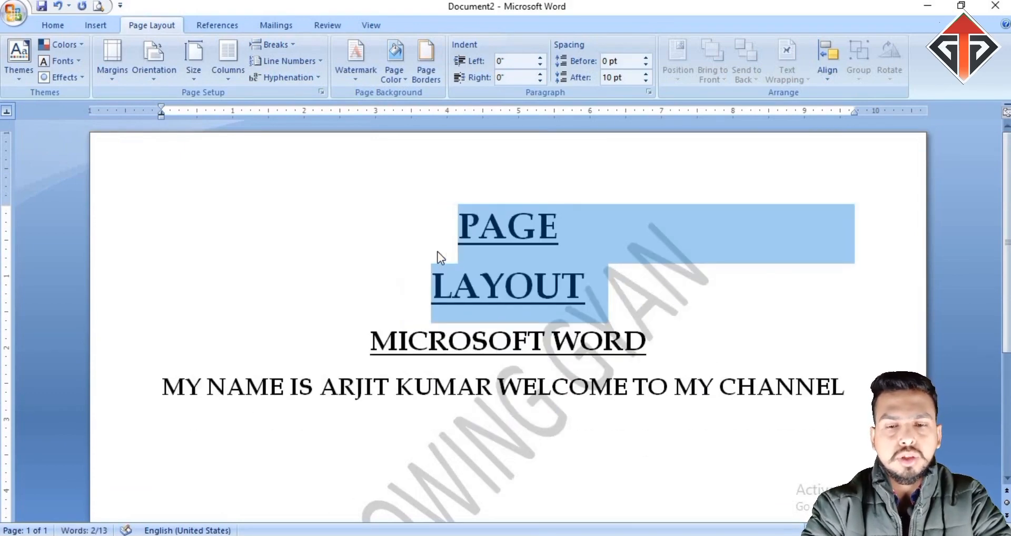
pyautogui.click(586, 237)
pyautogui.click(595, 279)
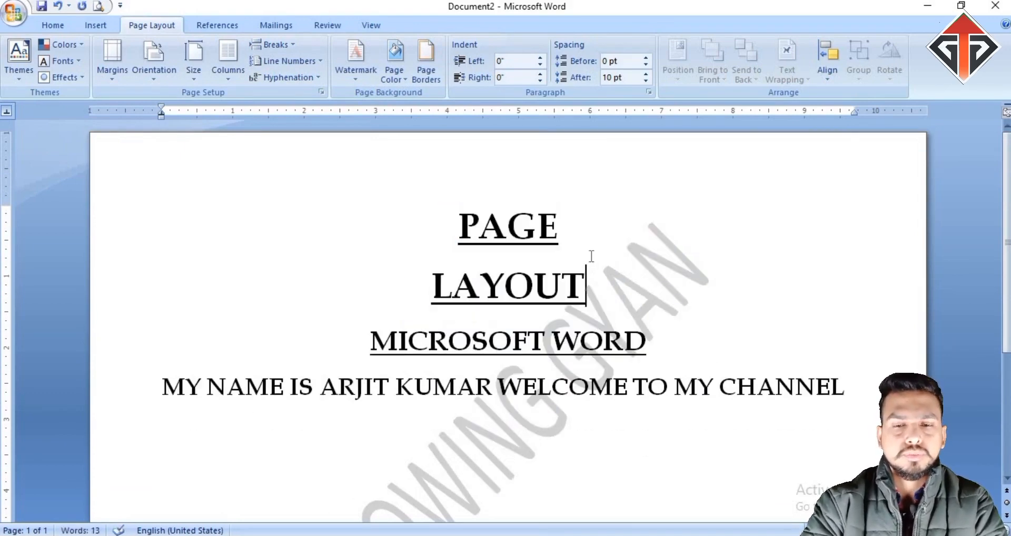
pyautogui.click(583, 222)
pyautogui.click(598, 276)
pyautogui.click(566, 224)
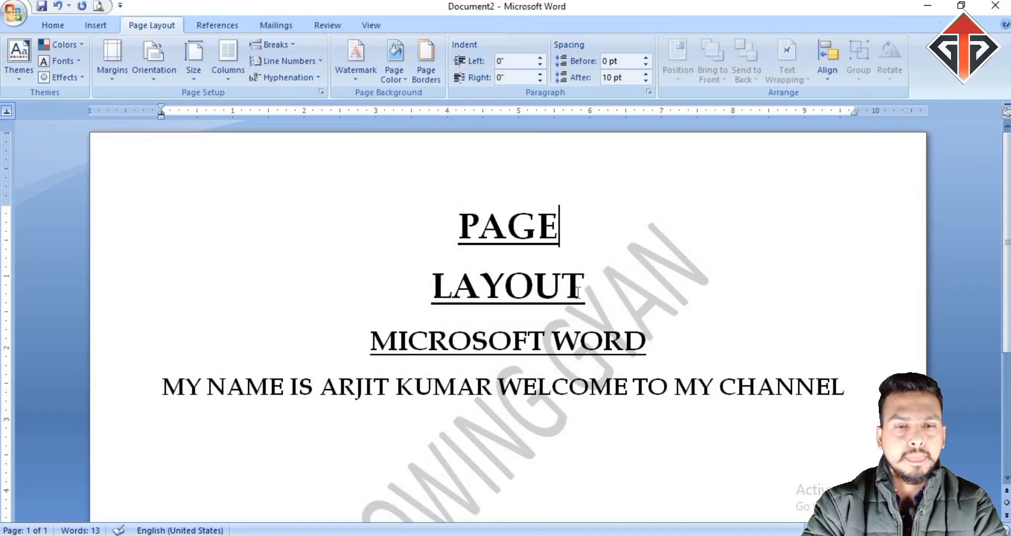
pyautogui.moveTo(578, 291); pyautogui.dragTo(456, 221)
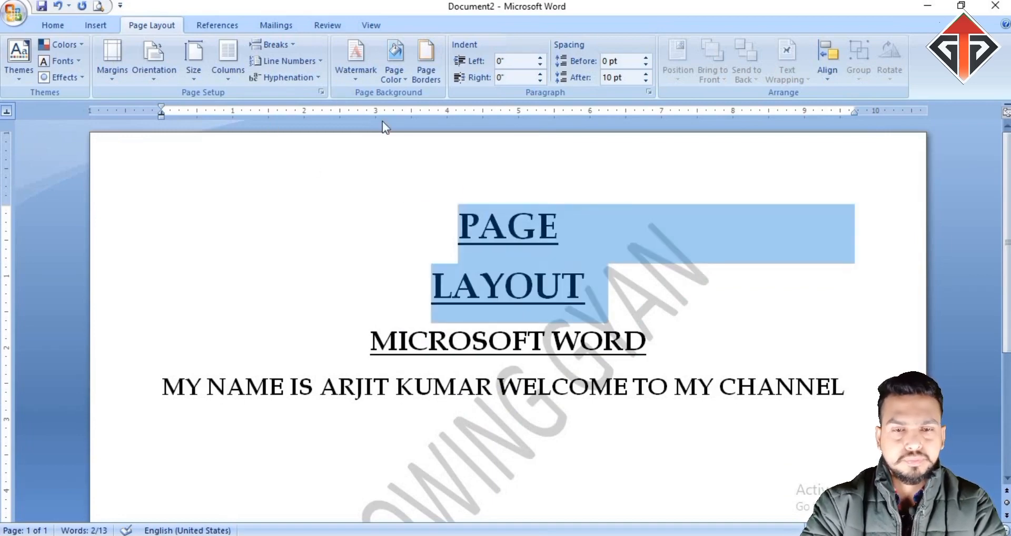
pyautogui.click(389, 252)
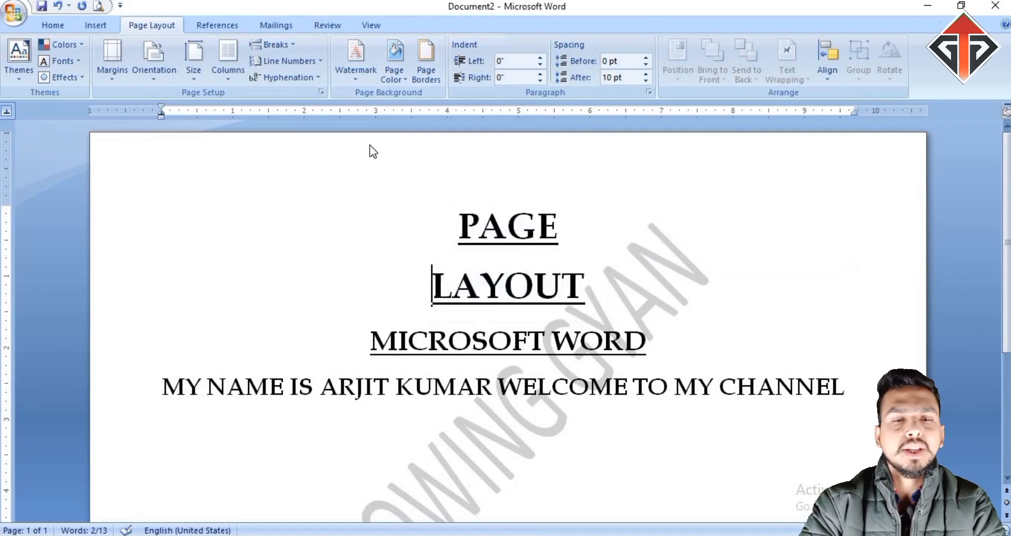
# Insert a page break below the last line of text to start a new blank page
pyautogui.click(371, 25)
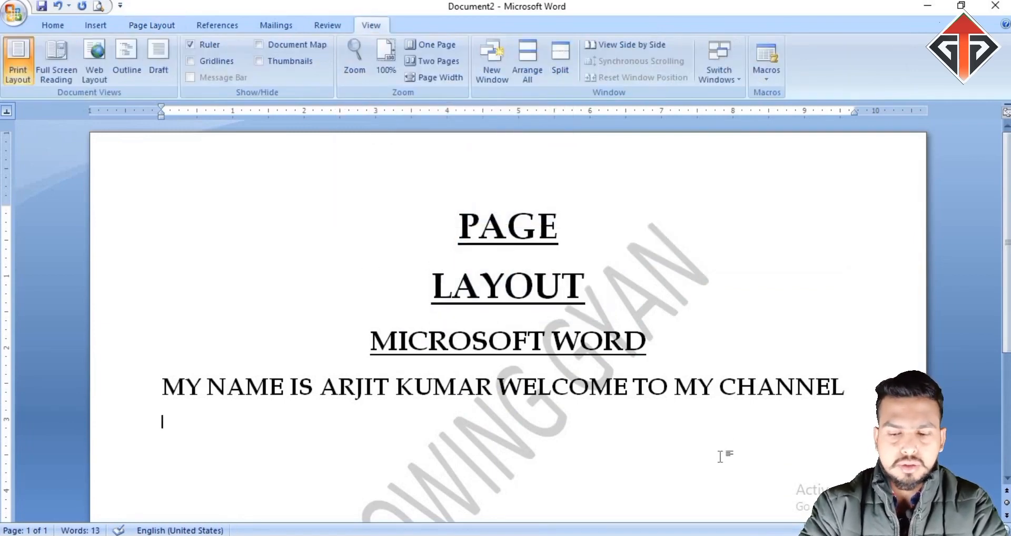
pyautogui.hotkey('ctrl', 'Return')
pyautogui.scroll(-8, 548, 395)
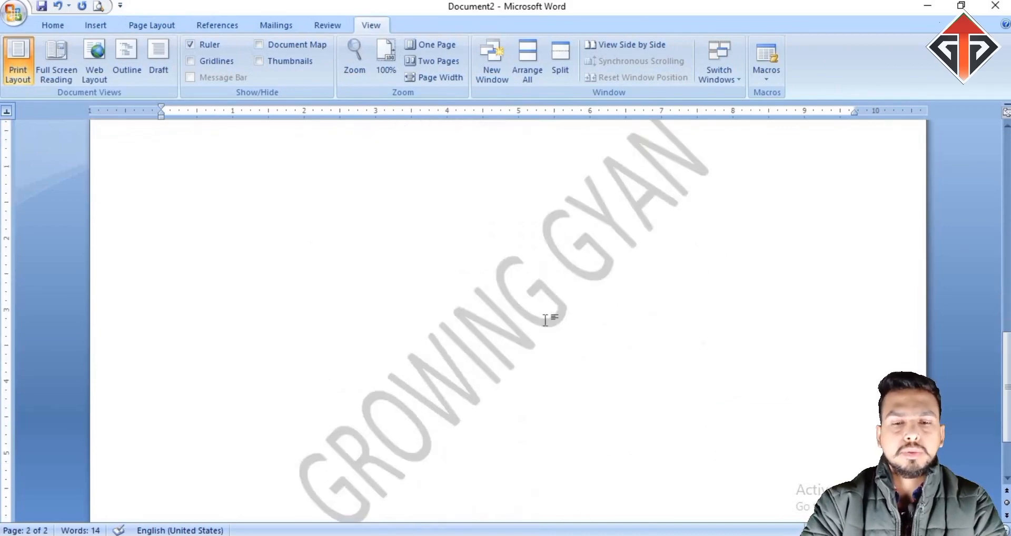
# Examine the text page and the new blank page below it, zoomed out to compare them together
pyautogui.scroll(6, 542, 319)
pyautogui.scroll(-4, 545, 310)
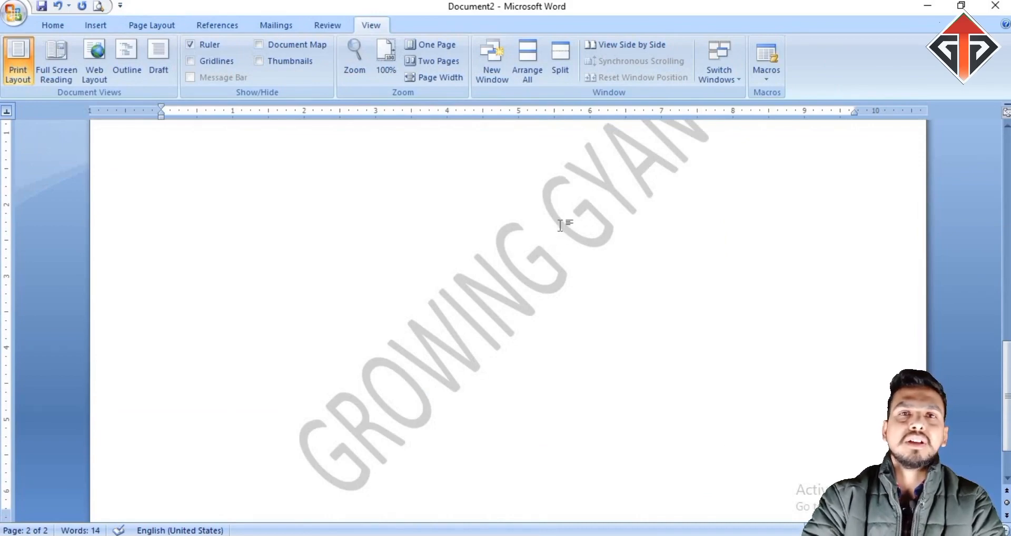
pyautogui.scroll(5, 608, 267)
pyautogui.scroll(-8, 608, 267)
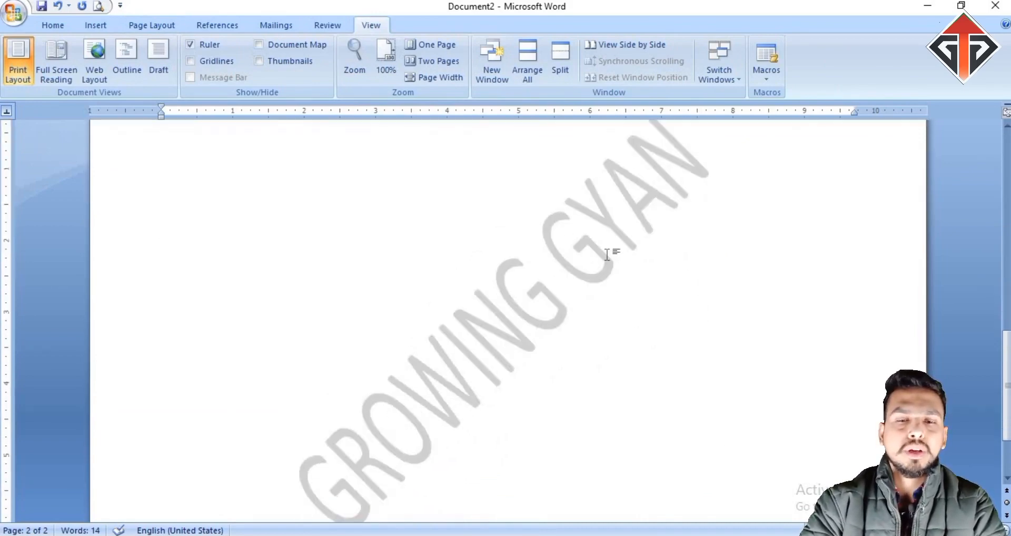
pyautogui.scroll(4, 608, 252)
pyautogui.scroll(-9, 608, 252)
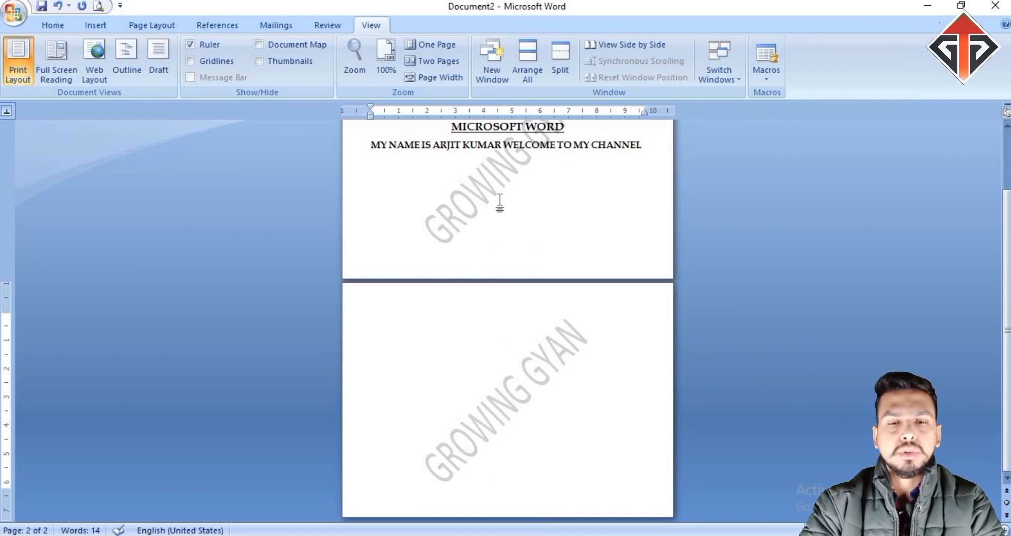
pyautogui.scroll(1, 501, 211)
pyautogui.scroll(-1, 500, 219)
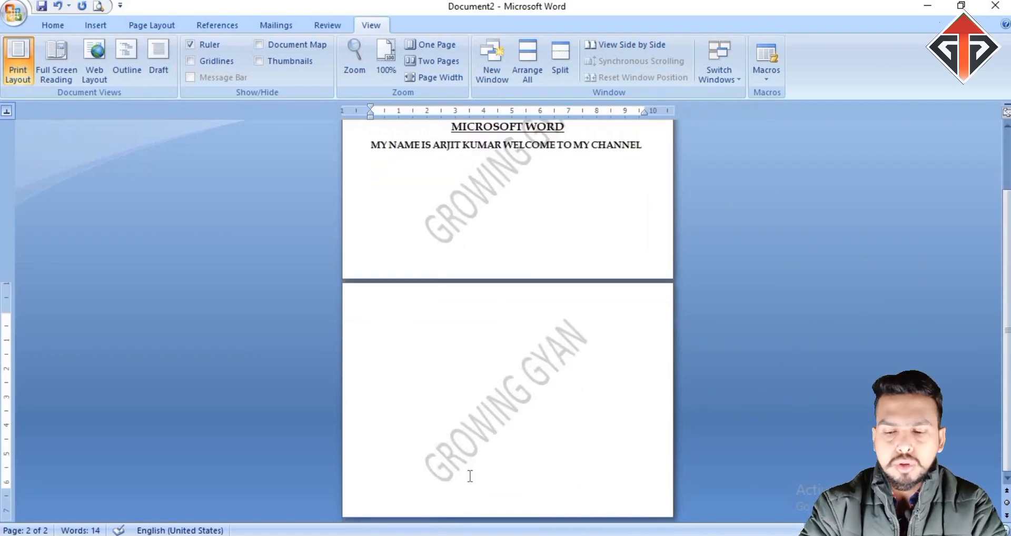
# Add two more blank pages at the end of the document with page breaks
pyautogui.hotkey('ctrl', 'Return')
pyautogui.scroll(3, 470, 474)
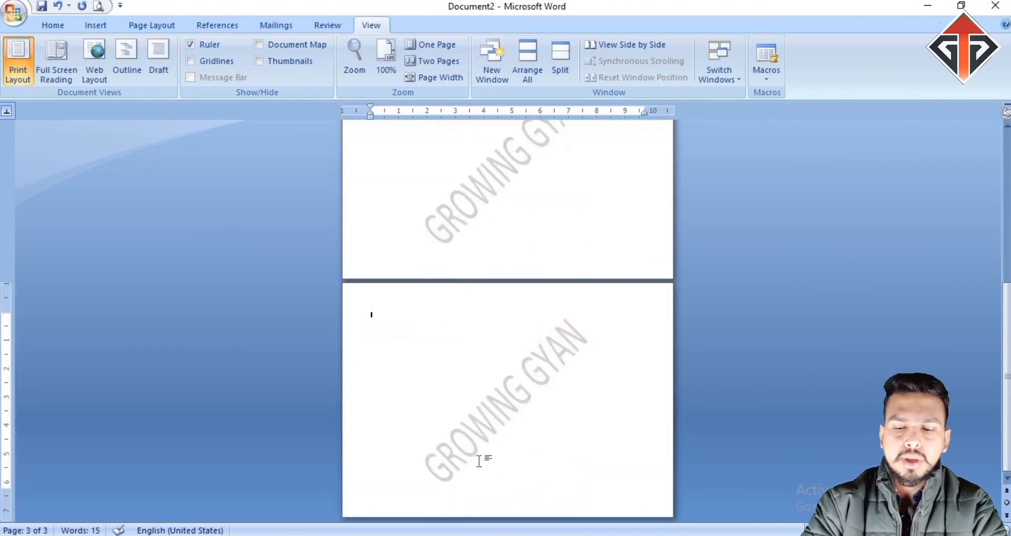
pyautogui.hotkey('ctrl', 'Return')
pyautogui.scroll(-3, 482, 458)
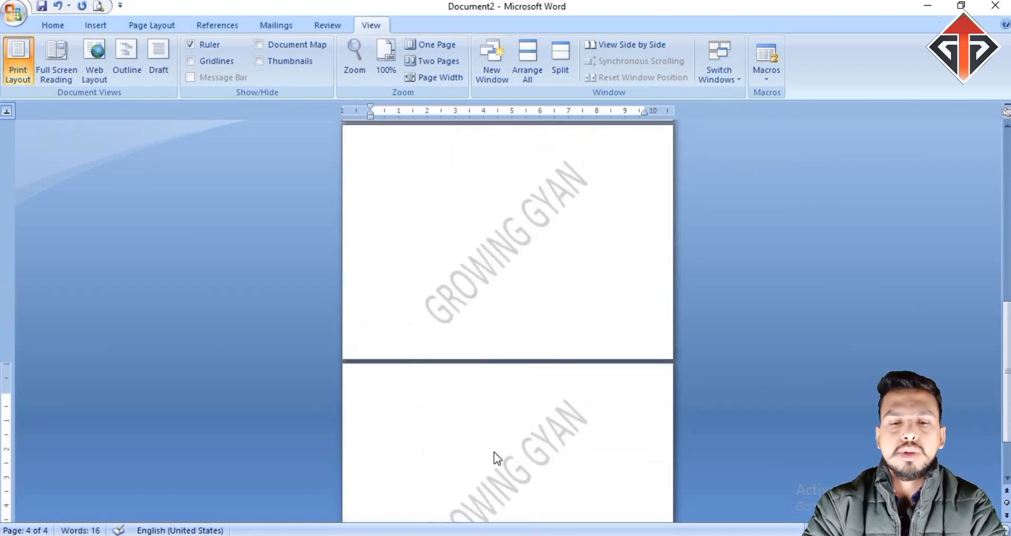
pyautogui.scroll(-2, 494, 453)
pyautogui.scroll(5, 494, 452)
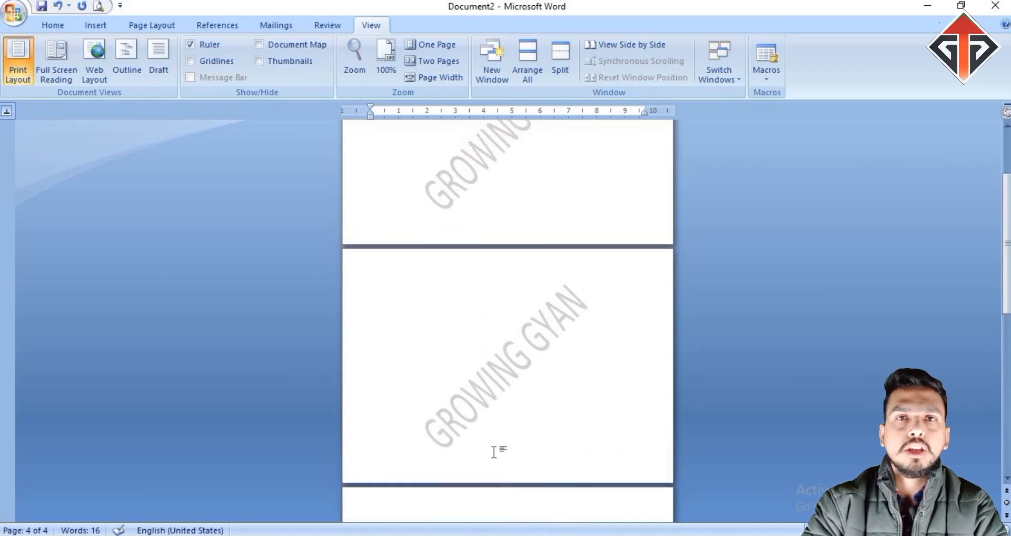
# Change the orientation of the section starting on the second page to Portrait and view the resulting pages
pyautogui.scroll(2, 397, 260)
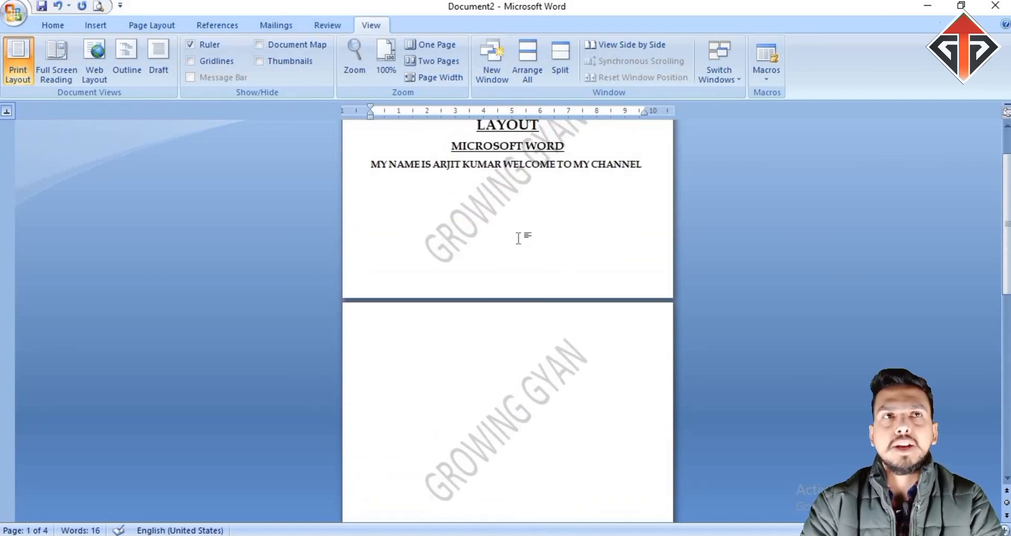
pyautogui.scroll(2, 518, 238)
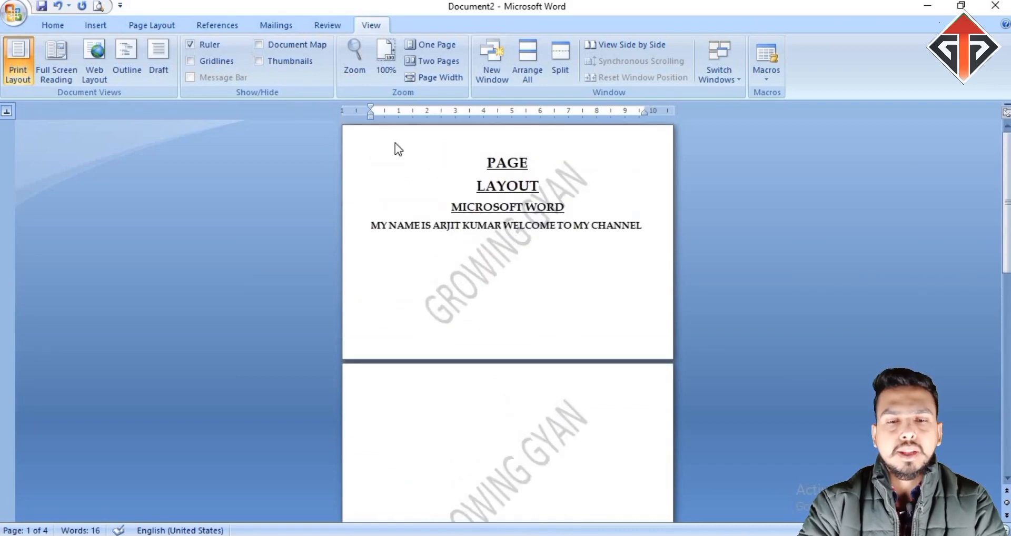
pyautogui.click(147, 24)
pyautogui.click(153, 79)
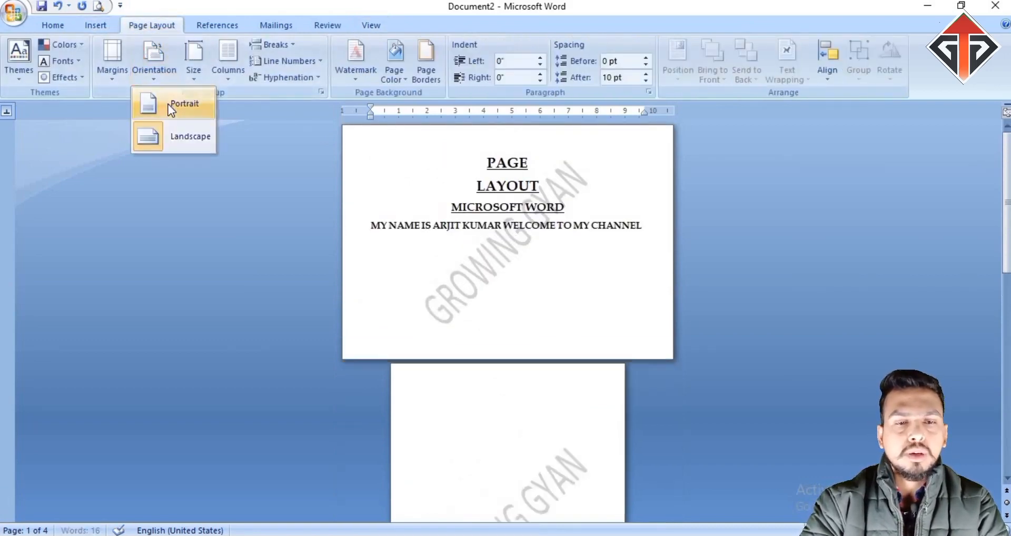
pyautogui.click(168, 103)
pyautogui.scroll(-10, 421, 200)
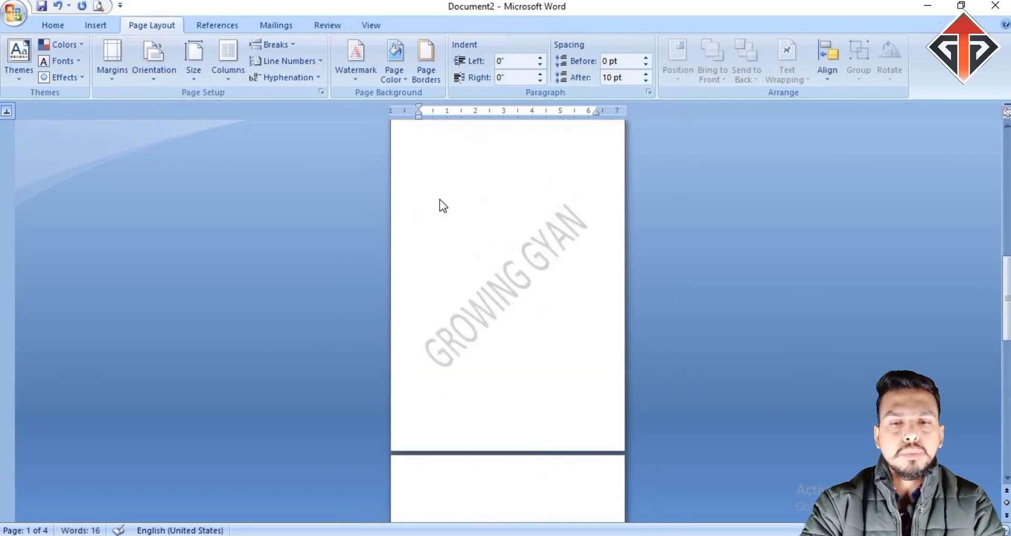
pyautogui.scroll(2, 458, 184)
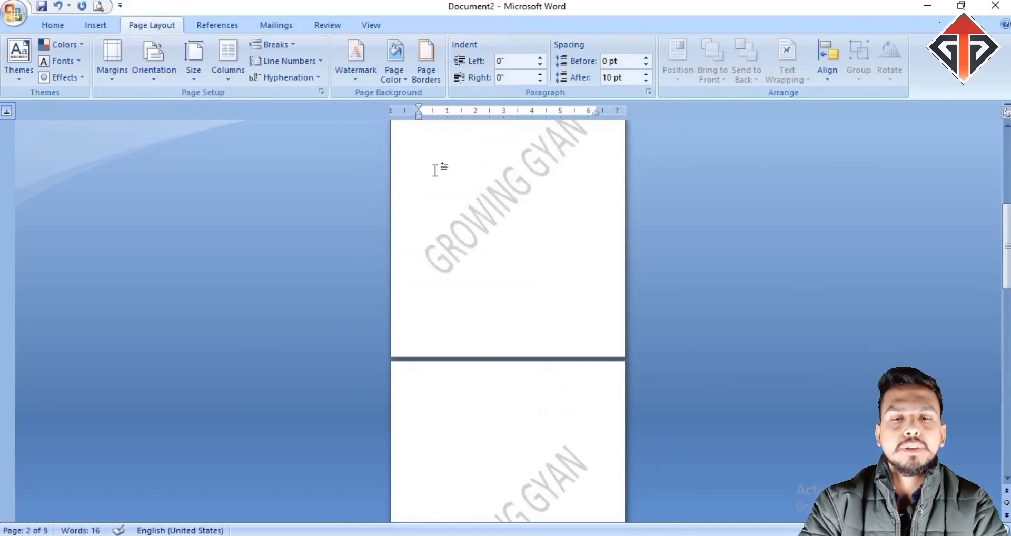
pyautogui.scroll(3, 464, 184)
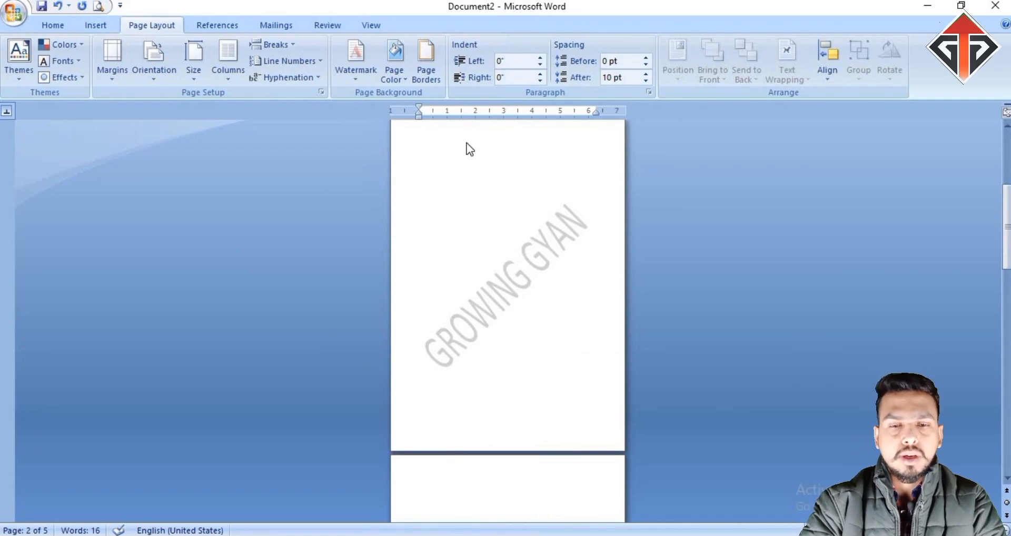
pyautogui.scroll(5, 469, 138)
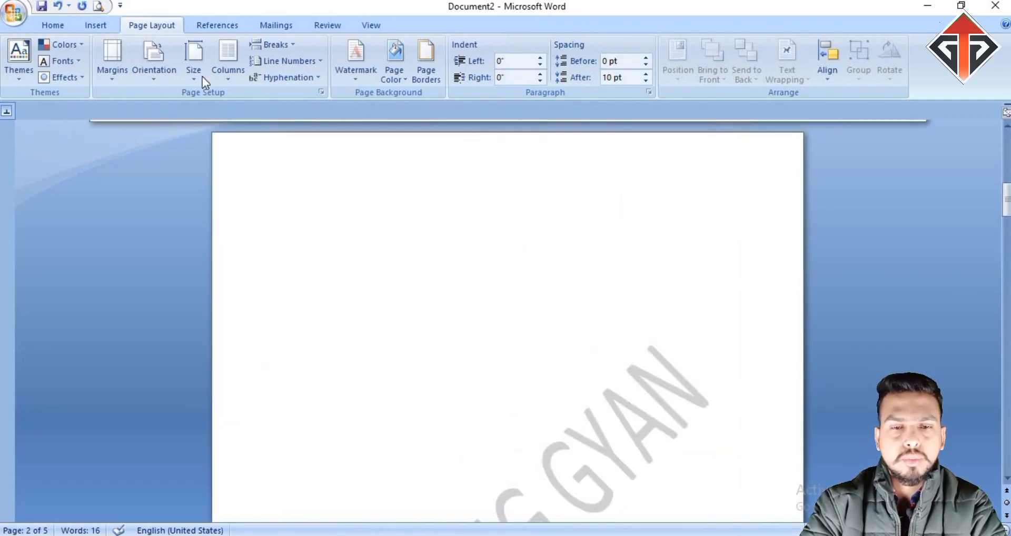
# Open the second page's header for editing and view its header and footer areas
pyautogui.click(100, 22)
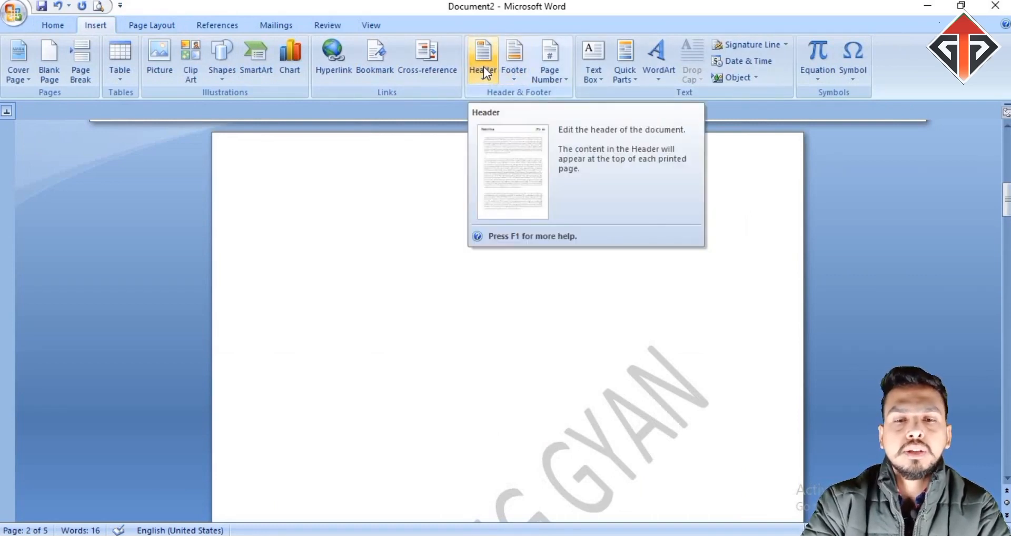
pyautogui.doubleClick(337, 152)
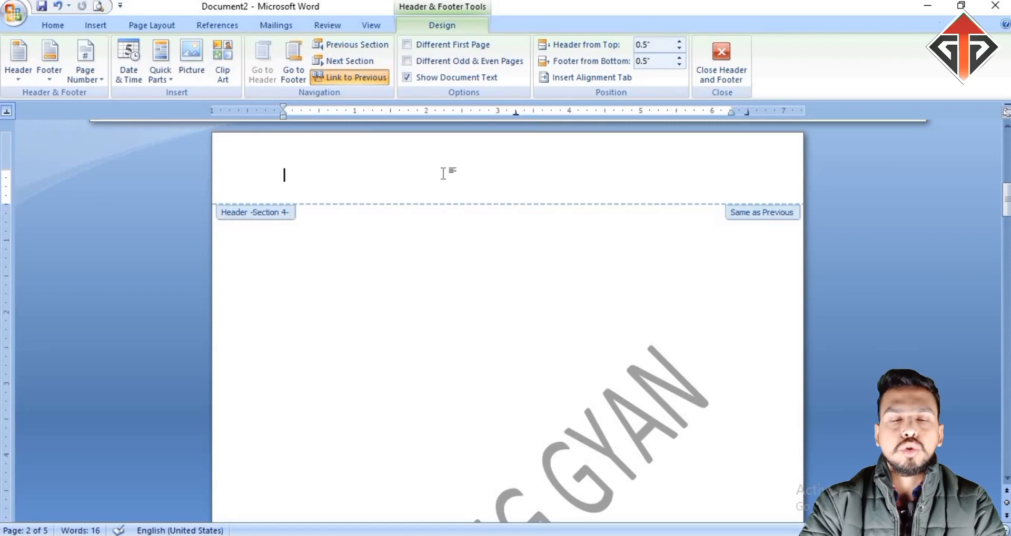
pyautogui.scroll(-10, 412, 251)
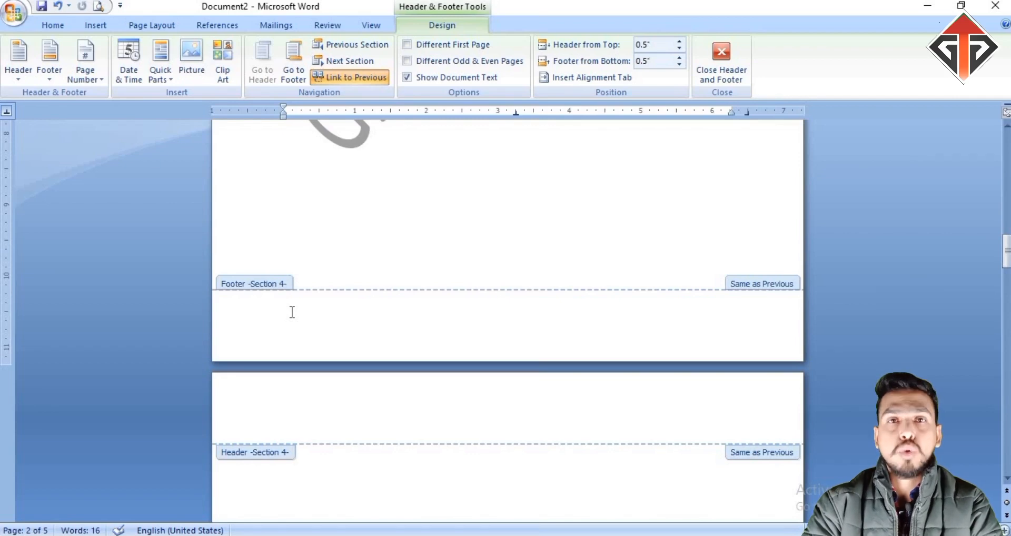
# Place the cursor in the second page's footer and examine the watermark across that page
pyautogui.click(346, 323)
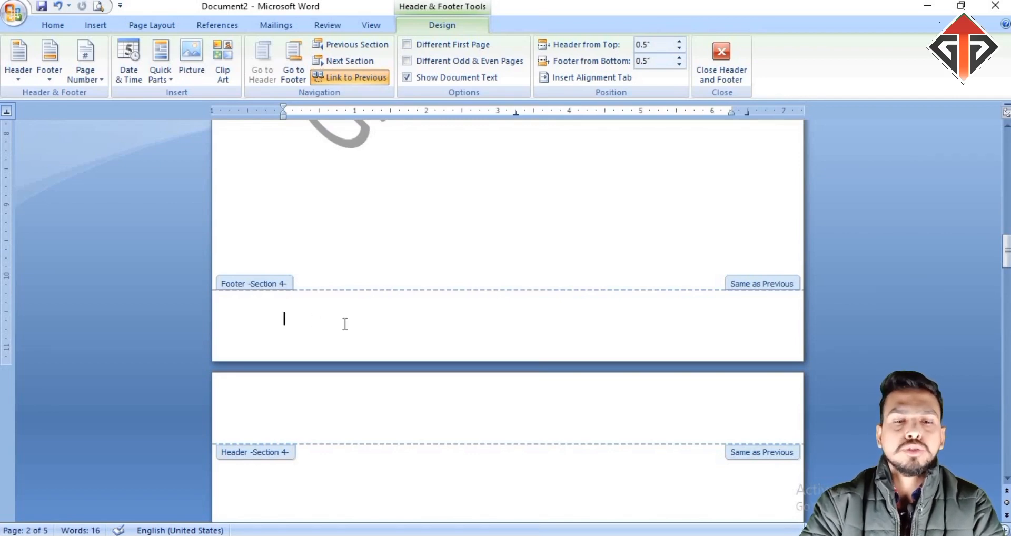
pyautogui.scroll(3, 375, 324)
pyautogui.scroll(-3, 375, 326)
pyautogui.scroll(6, 375, 326)
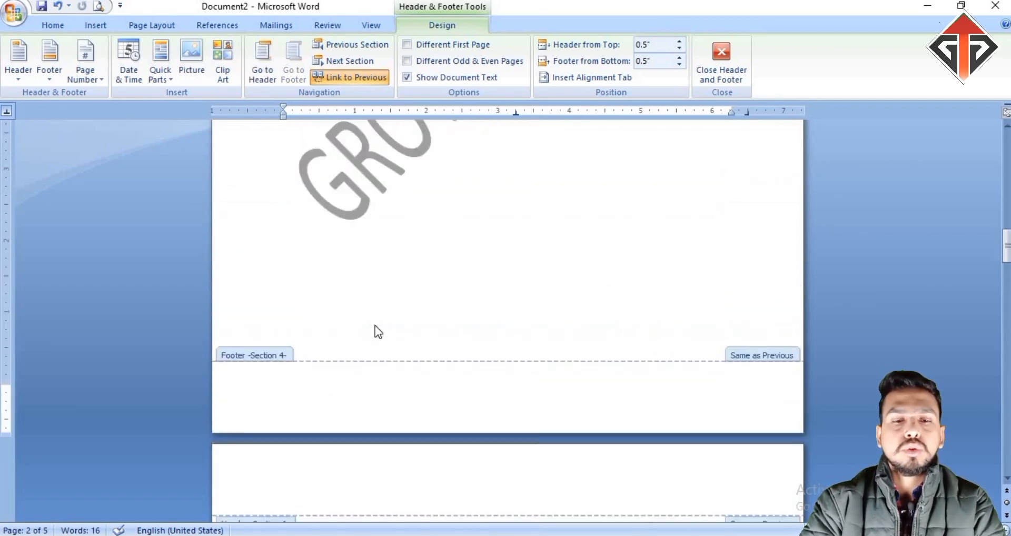
pyautogui.scroll(2, 433, 279)
pyautogui.scroll(-2, 448, 310)
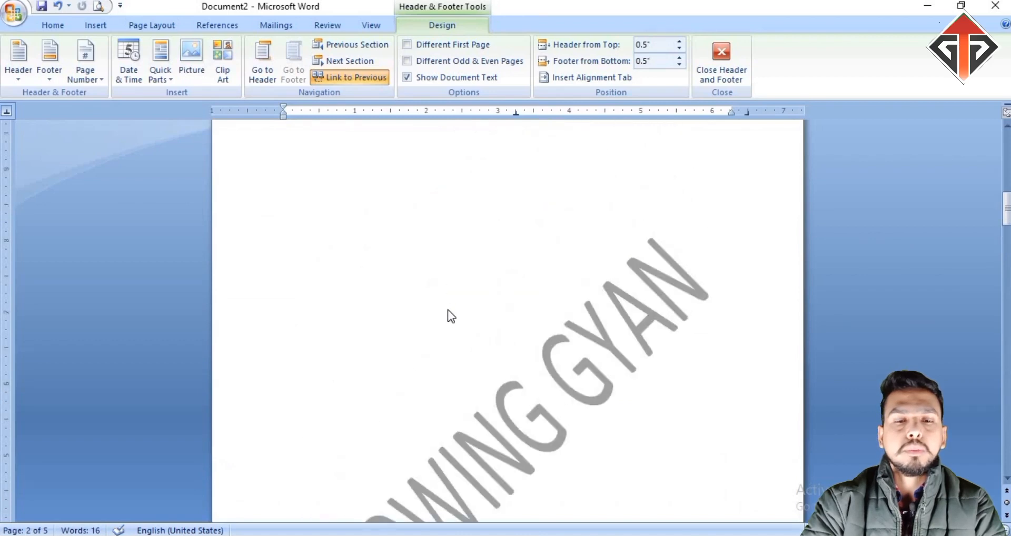
pyautogui.scroll(2, 453, 332)
pyautogui.scroll(2, 466, 340)
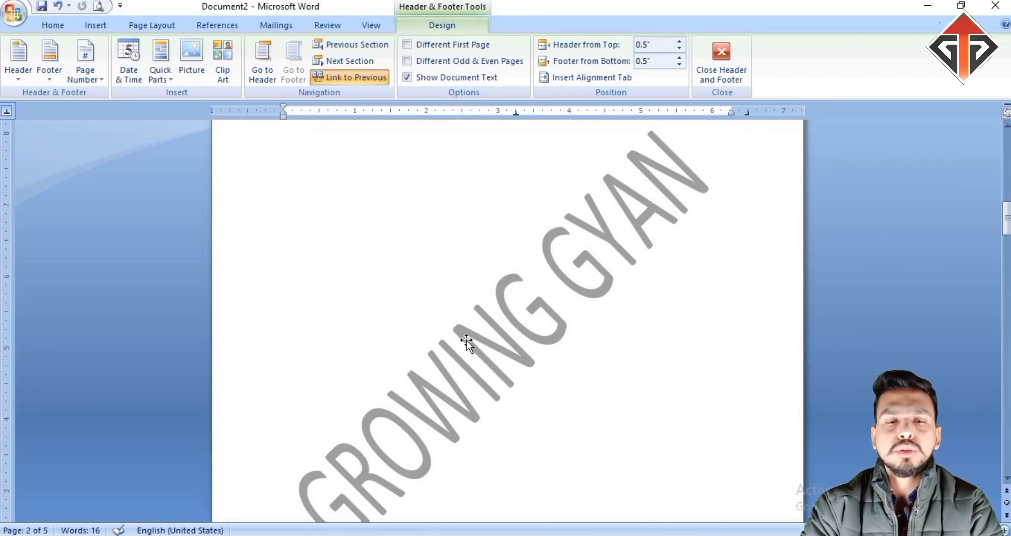
pyautogui.scroll(-2, 484, 318)
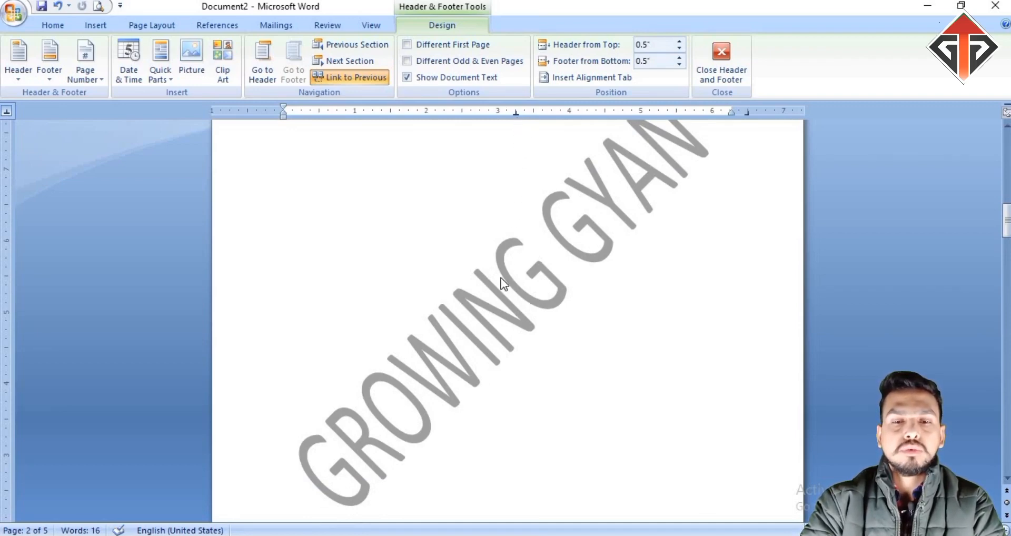
pyautogui.scroll(2, 497, 287)
pyautogui.scroll(-2, 498, 288)
pyautogui.scroll(2, 497, 288)
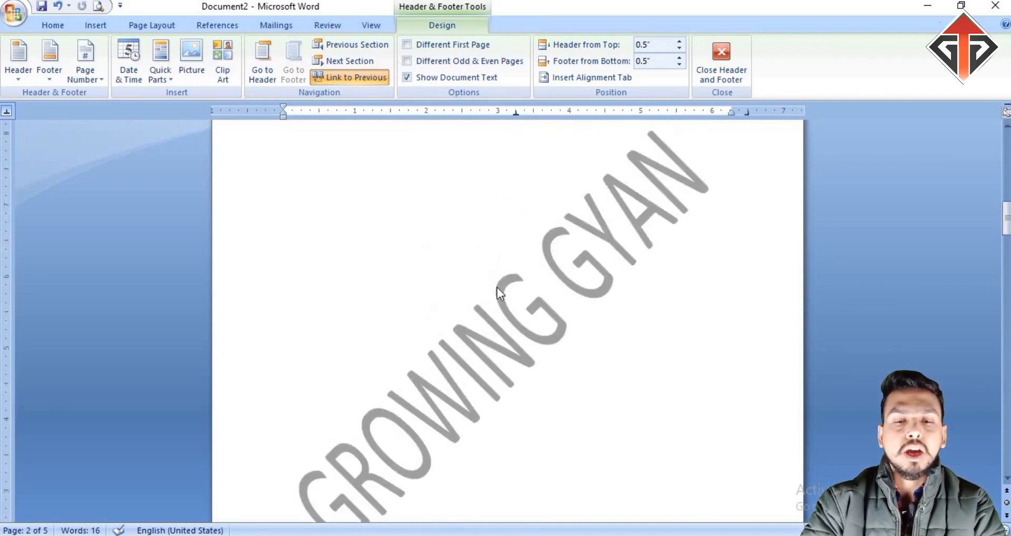
# Compare the watermark, header and footer areas of the third page with those of the second page
pyautogui.scroll(-5, 498, 288)
pyautogui.scroll(-20, 500, 294)
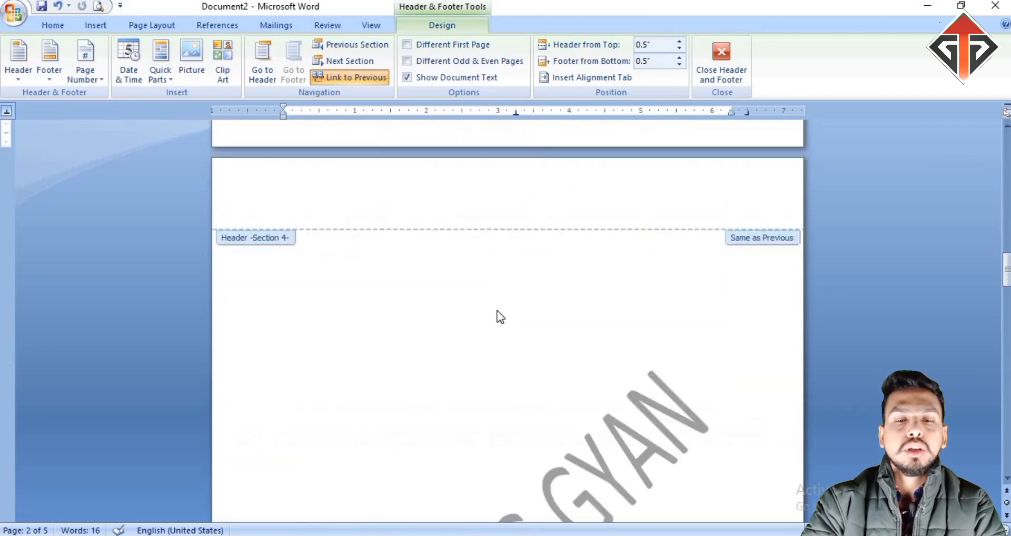
pyautogui.scroll(-5, 495, 335)
pyautogui.scroll(3, 495, 335)
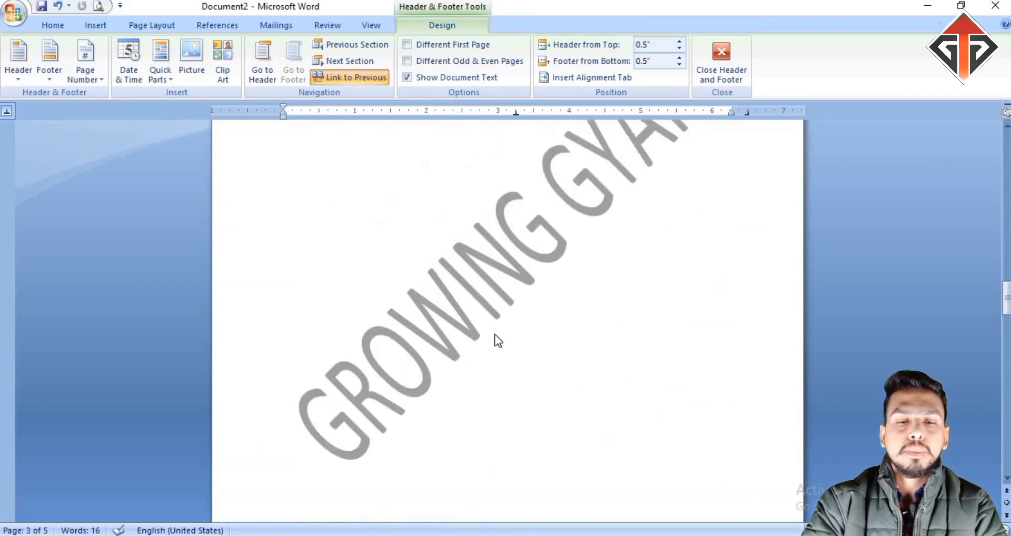
pyautogui.scroll(-3, 494, 335)
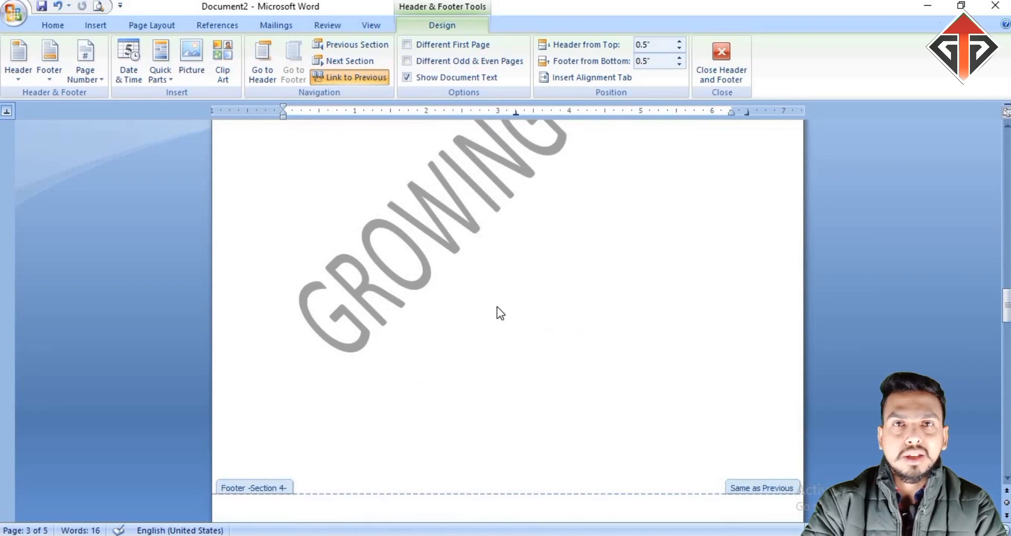
pyautogui.scroll(6, 499, 313)
pyautogui.scroll(-20, 500, 315)
pyautogui.scroll(20, 500, 316)
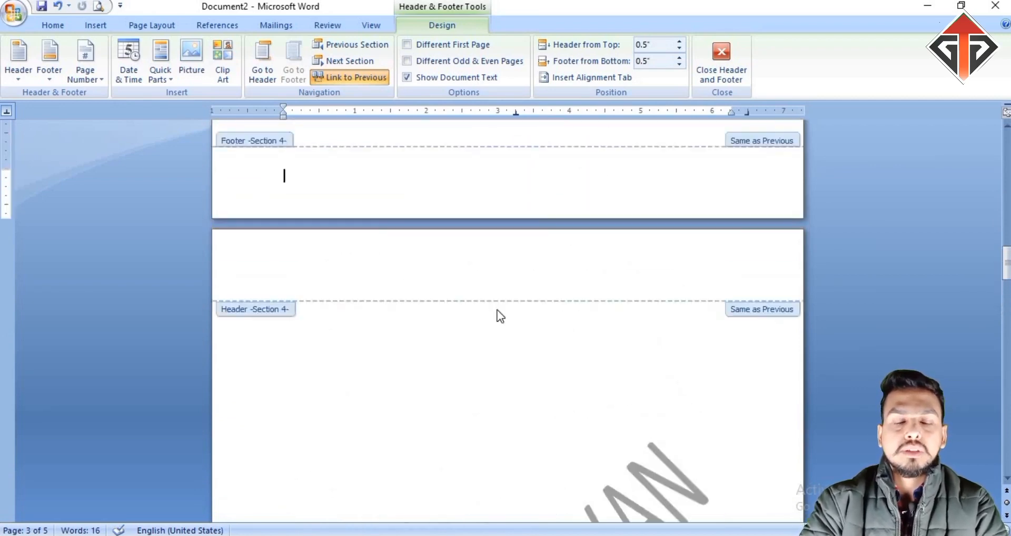
pyautogui.scroll(3, 497, 314)
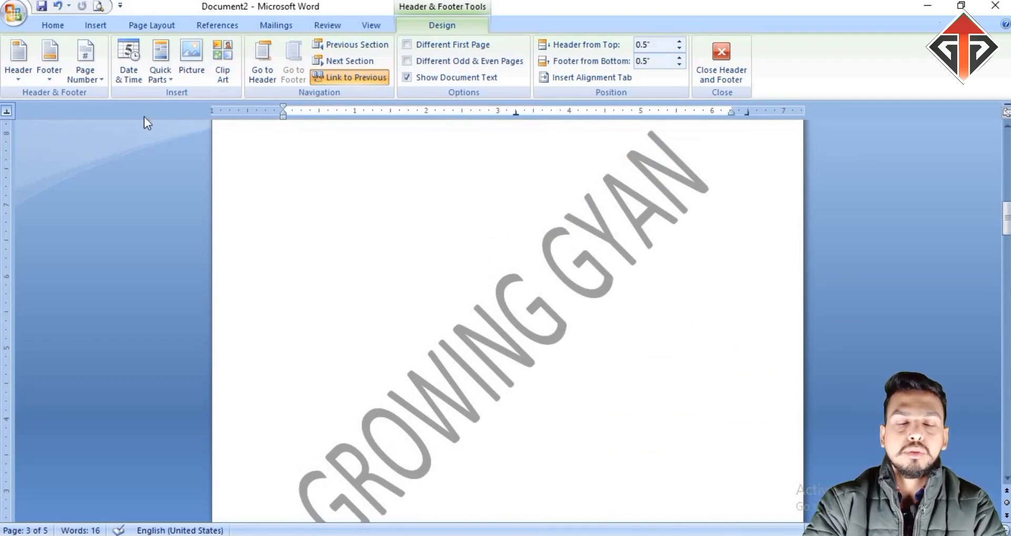
# Review the first and second pages, then leave header and footer editing to return to the document body
pyautogui.click(160, 66)
pyautogui.click(160, 26)
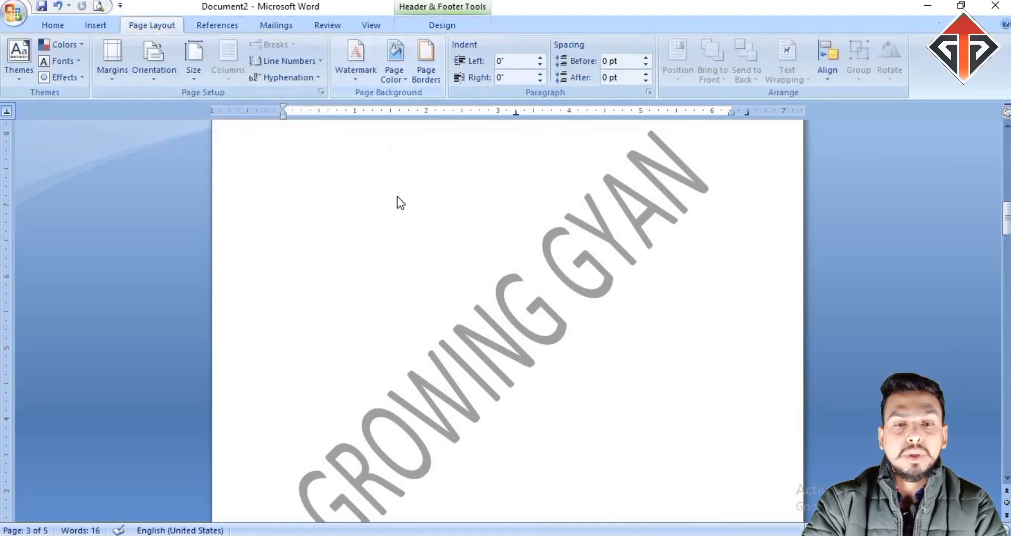
pyautogui.scroll(5, 407, 230)
pyautogui.scroll(-2, 428, 242)
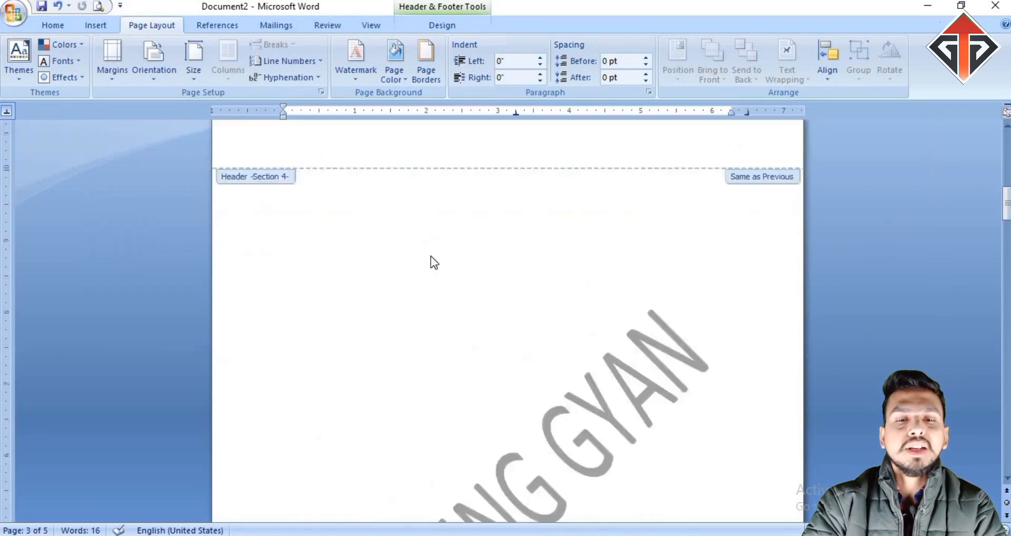
pyautogui.scroll(8, 433, 257)
pyautogui.scroll(-6, 434, 256)
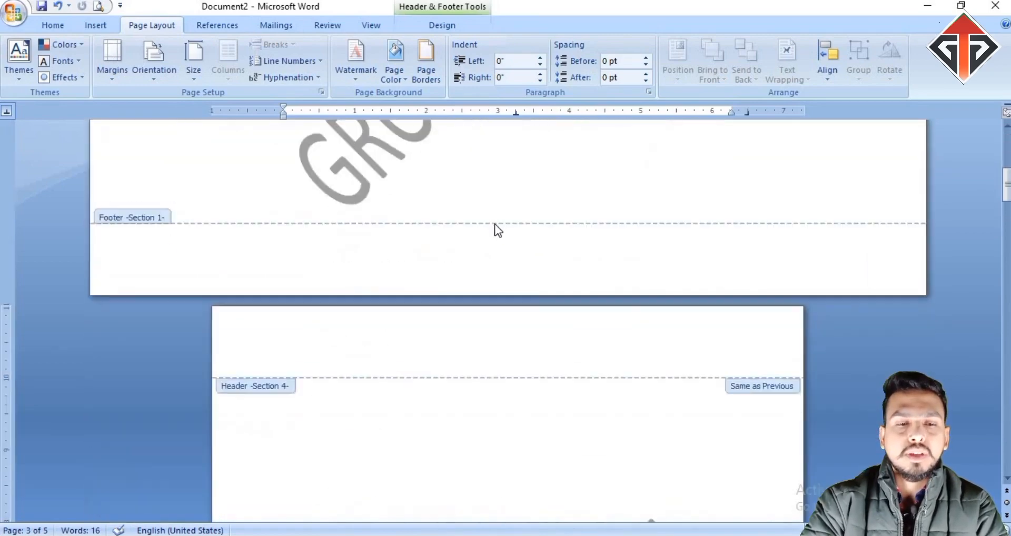
pyautogui.scroll(7, 495, 224)
pyautogui.scroll(-3, 402, 264)
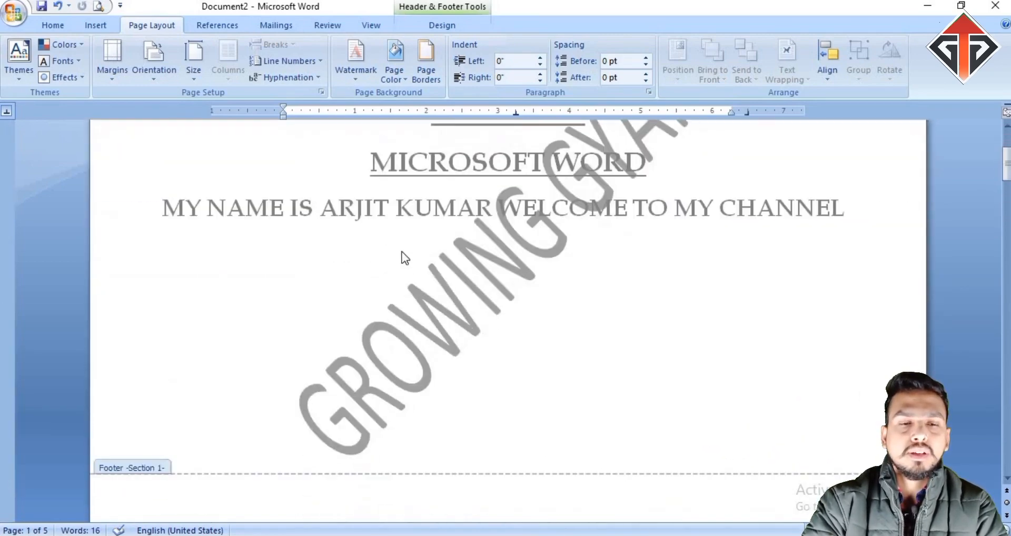
pyautogui.scroll(-5, 466, 249)
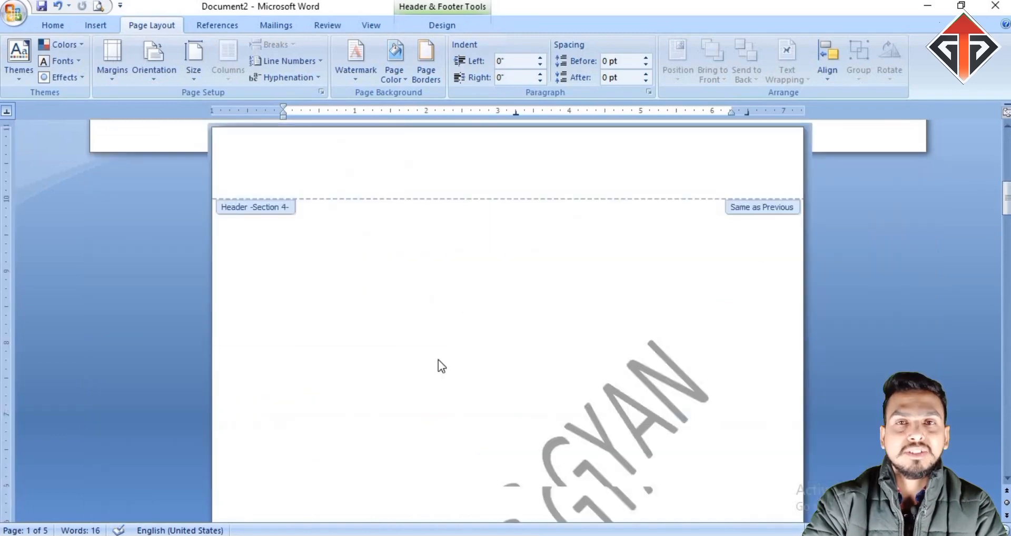
pyautogui.doubleClick(397, 279)
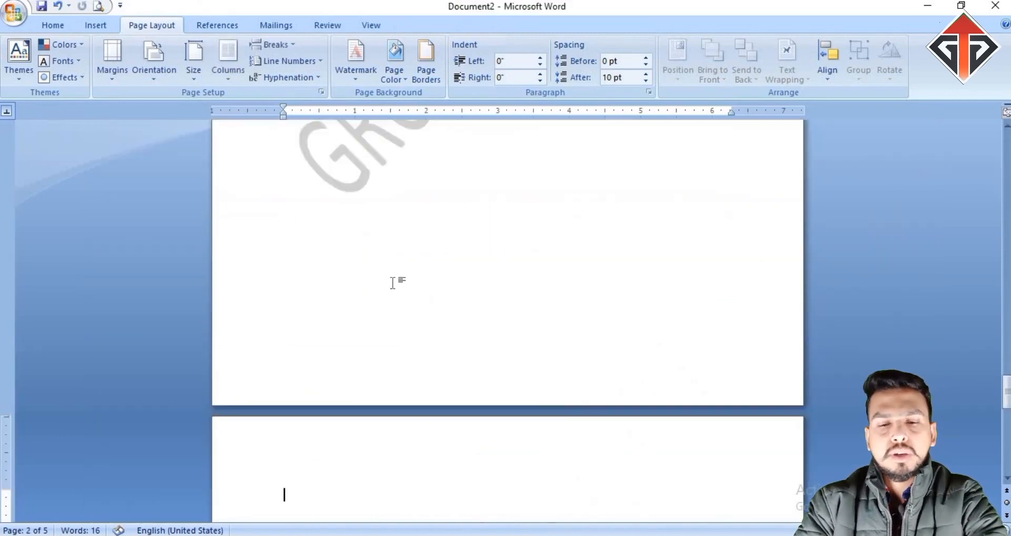
# Apply the darkest shade of the dark blue theme colour as the page colour and check it up to the first page
pyautogui.scroll(3, 393, 290)
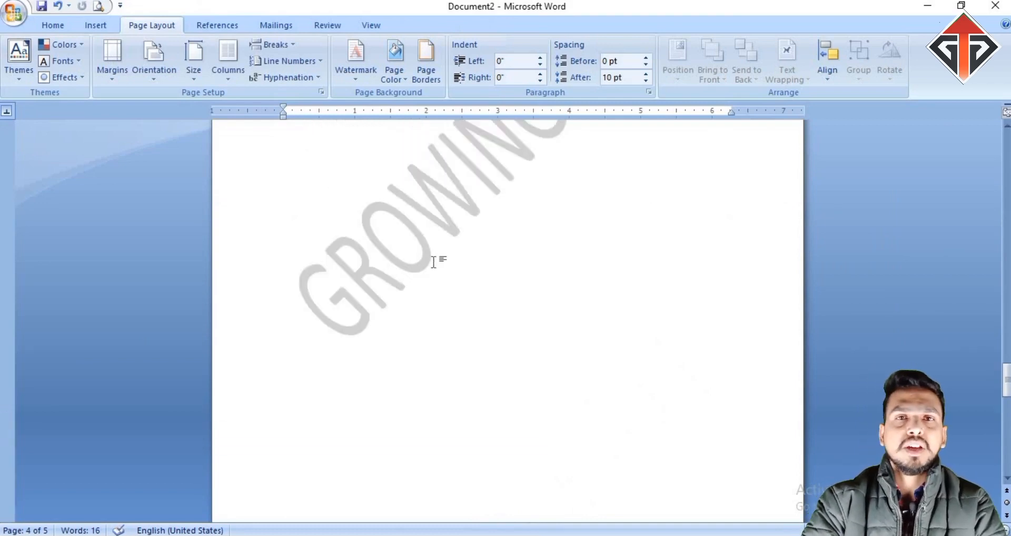
pyautogui.scroll(5, 493, 306)
pyautogui.scroll(4, 444, 271)
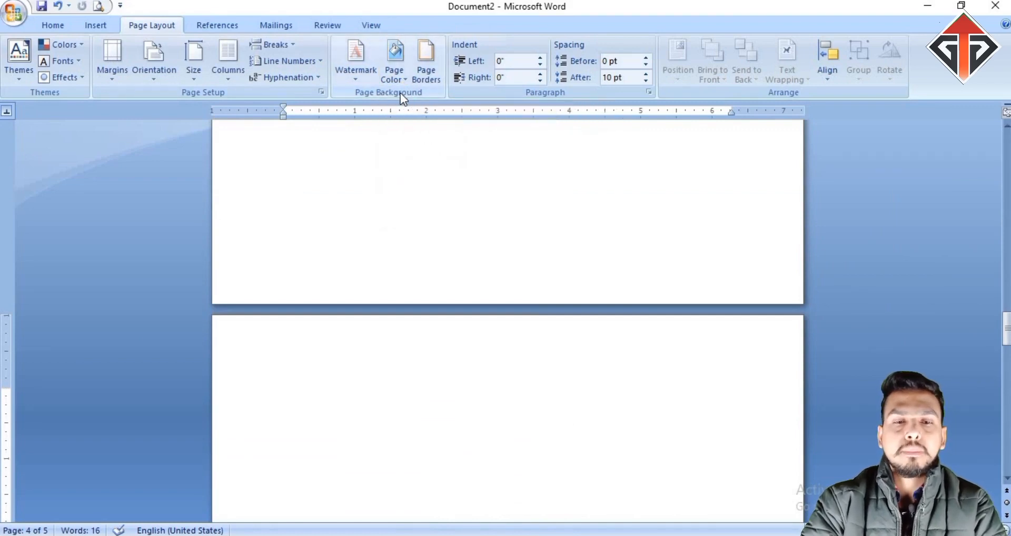
pyautogui.click(405, 77)
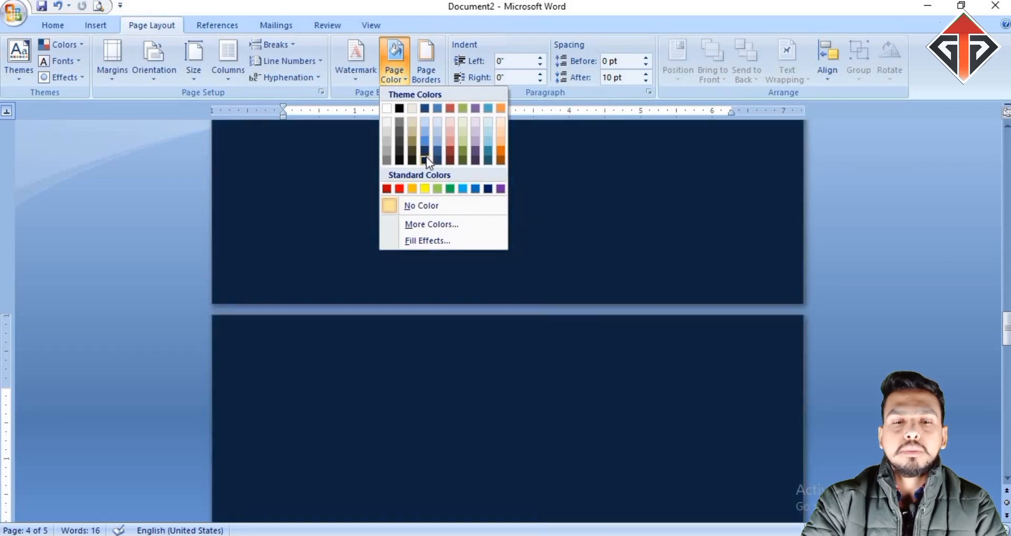
pyautogui.click(426, 156)
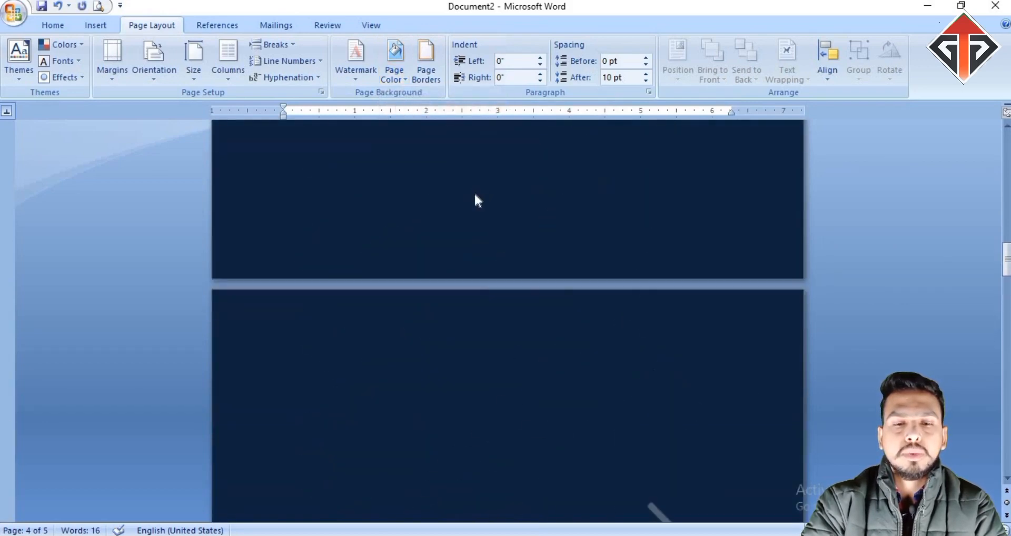
pyautogui.scroll(5, 477, 201)
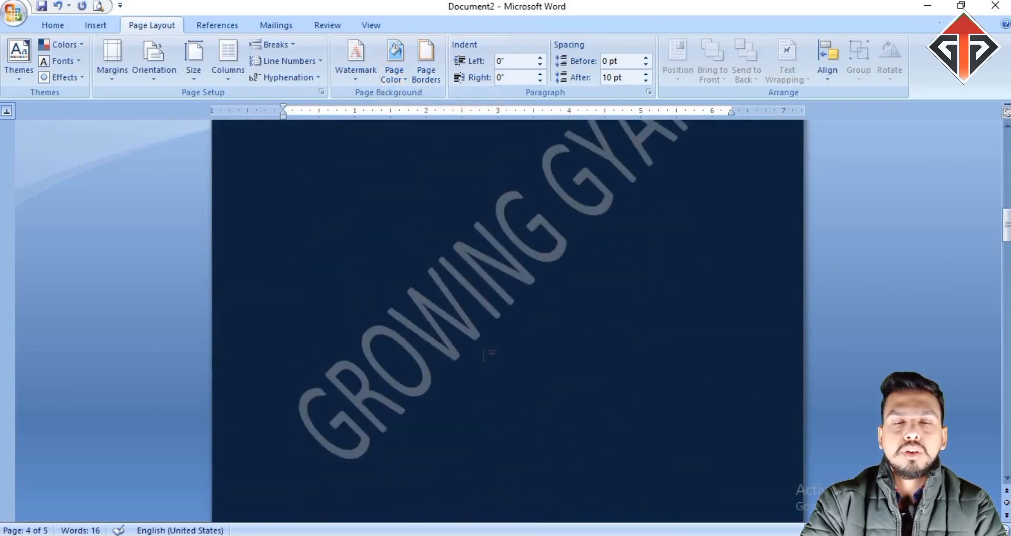
pyautogui.scroll(10, 483, 356)
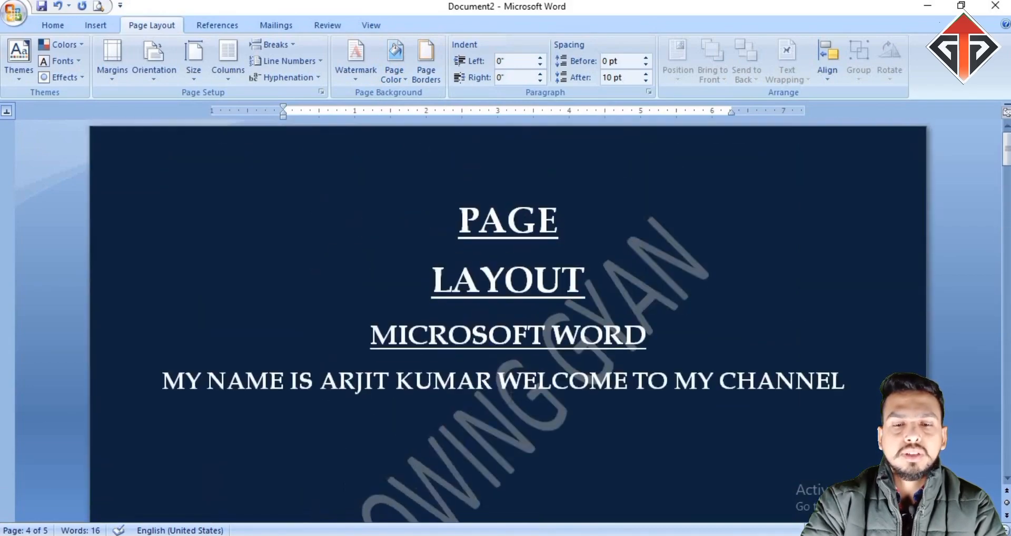
pyautogui.scroll(-3, 542, 242)
pyautogui.scroll(2, 542, 242)
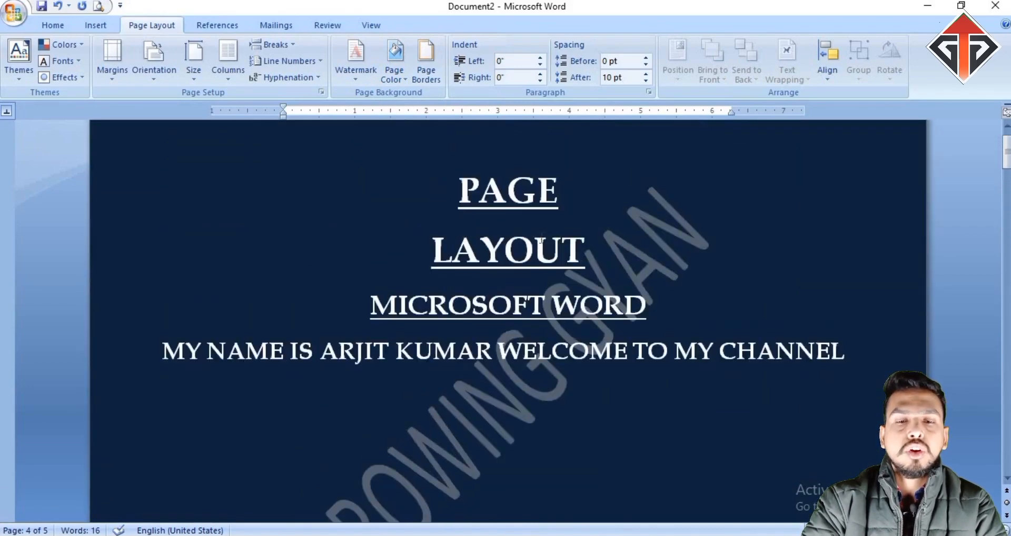
pyautogui.click(510, 179)
pyautogui.click(548, 227)
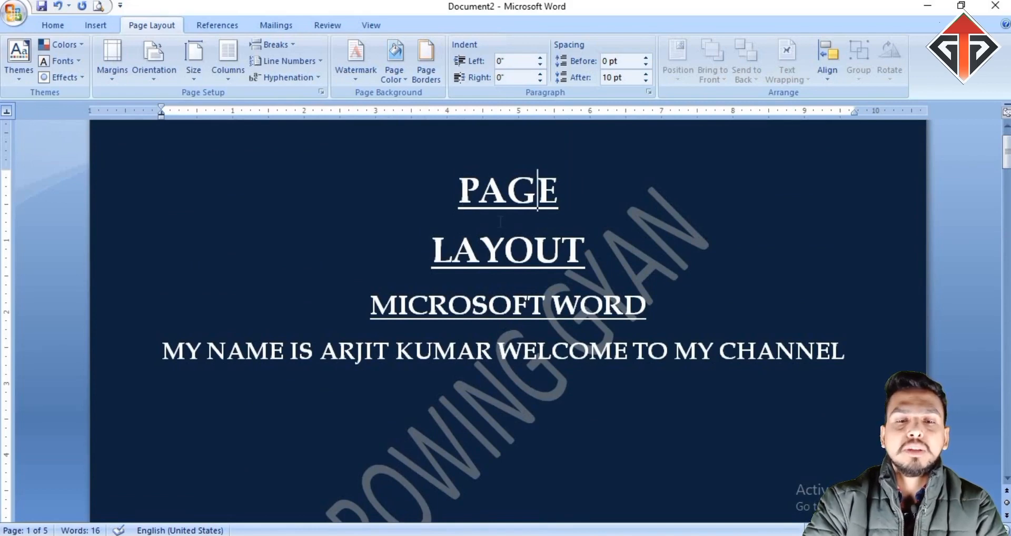
# Change the page colour to a dark grey shade of the black theme colour and check it on the first two pages
pyautogui.click(397, 84)
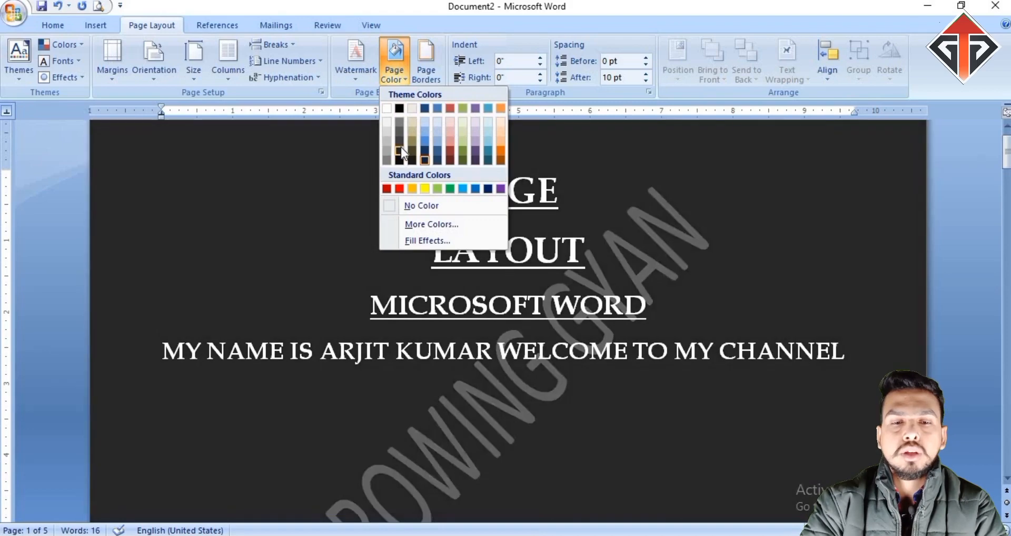
pyautogui.click(400, 147)
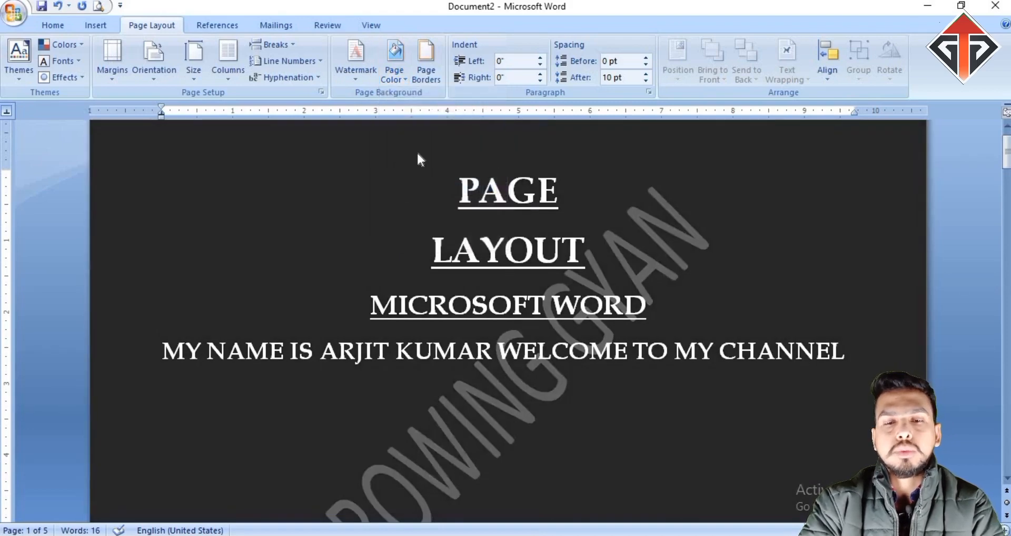
pyautogui.click(508, 190)
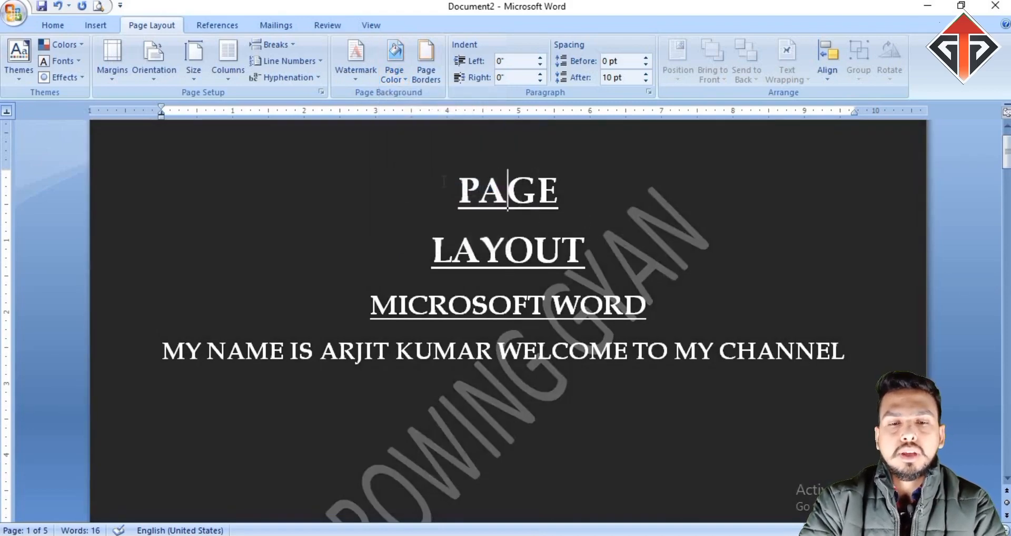
pyautogui.moveTo(480, 190); pyautogui.dragTo(558, 191)
pyautogui.scroll(-10, 597, 332)
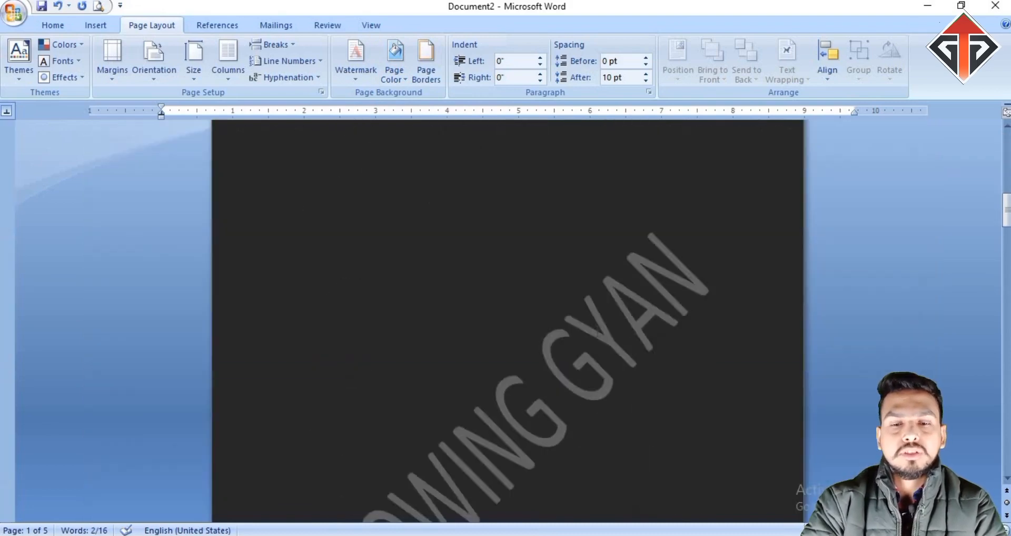
pyautogui.scroll(10, 597, 332)
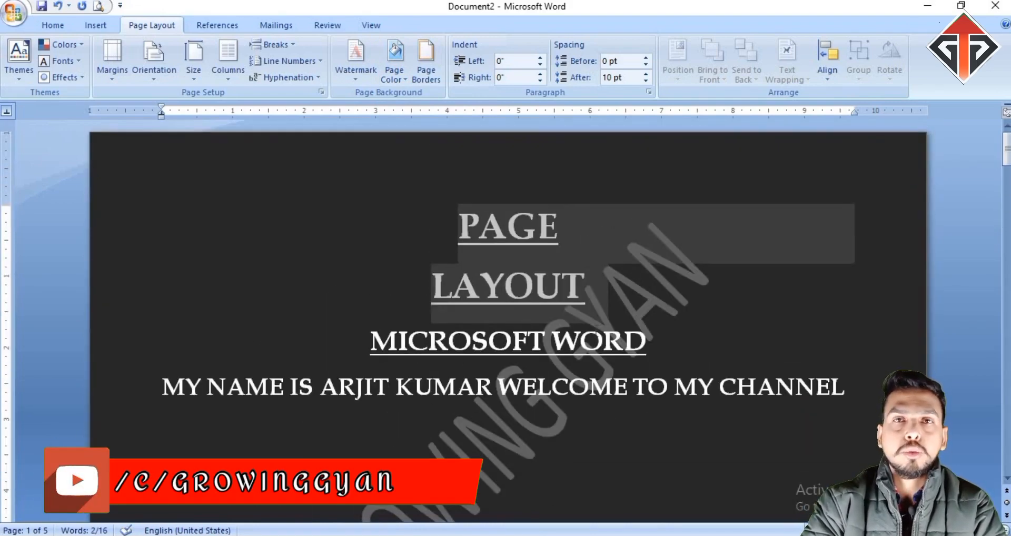
pyautogui.click(394, 280)
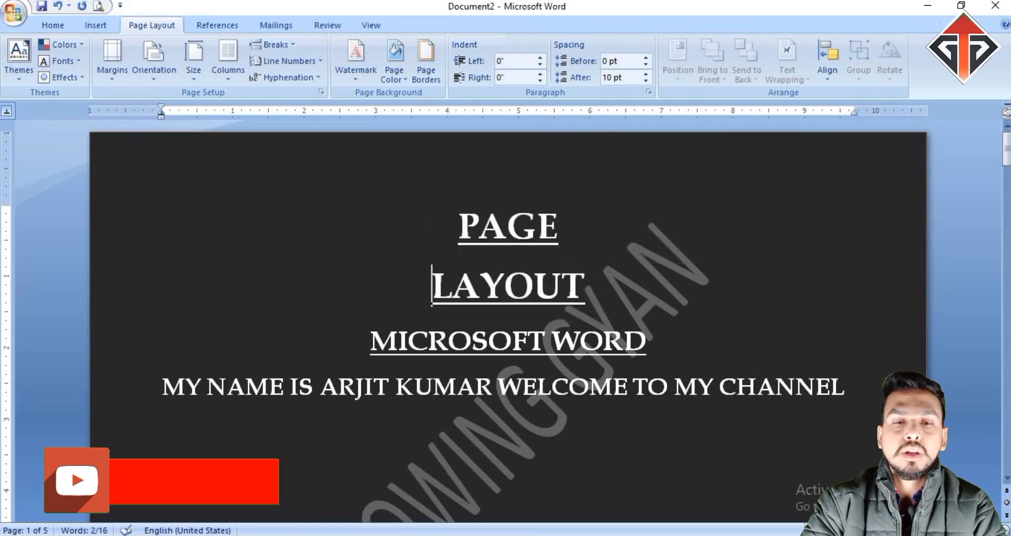
# Review the page colour choices, including the custom and standard colour sets, and close them without applying a colour
pyautogui.click(405, 77)
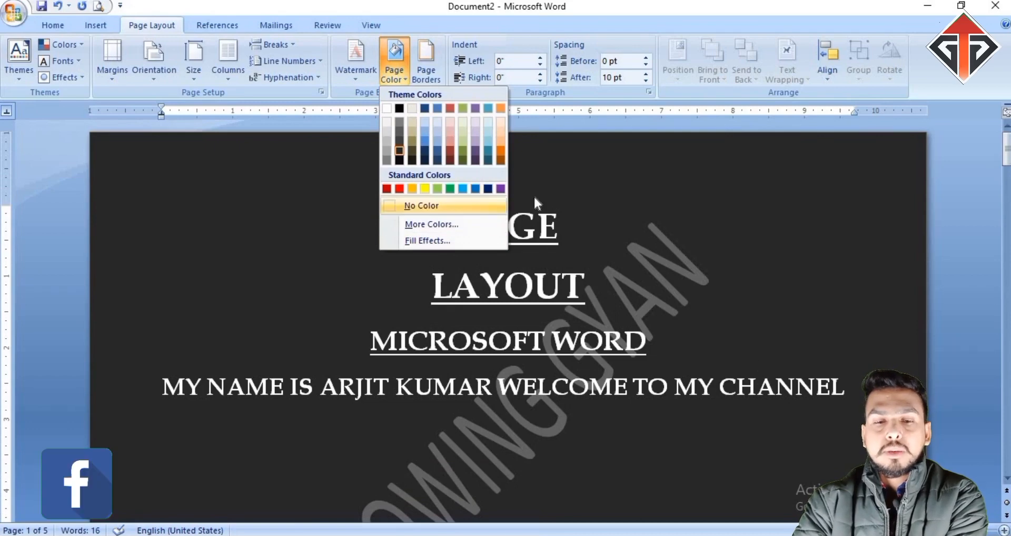
pyautogui.press('Escape')
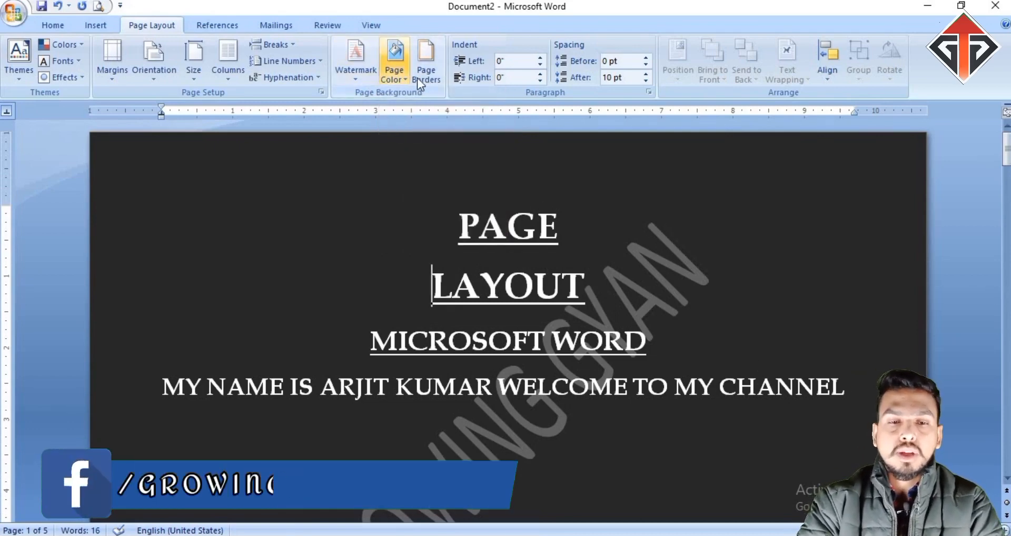
pyautogui.click(403, 78)
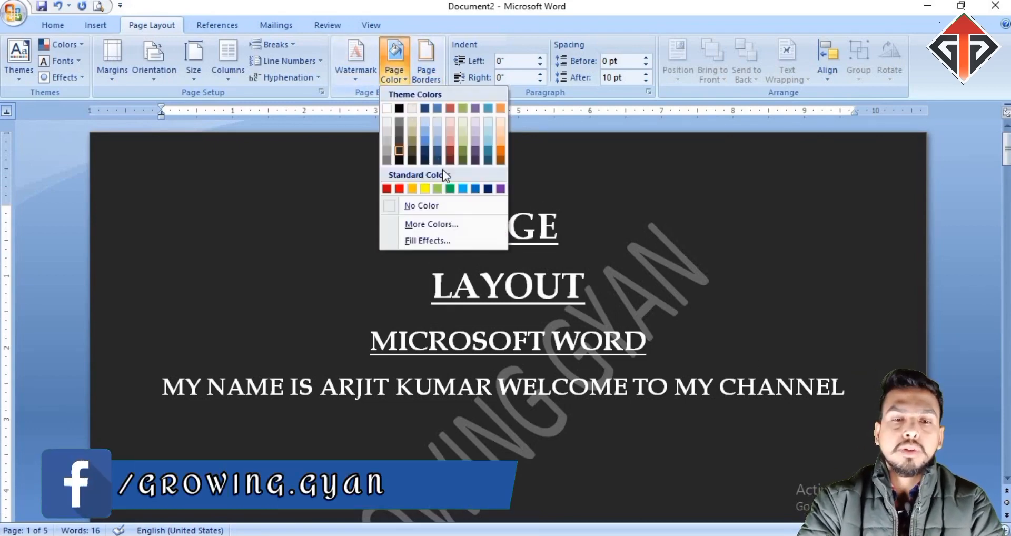
pyautogui.click(434, 225)
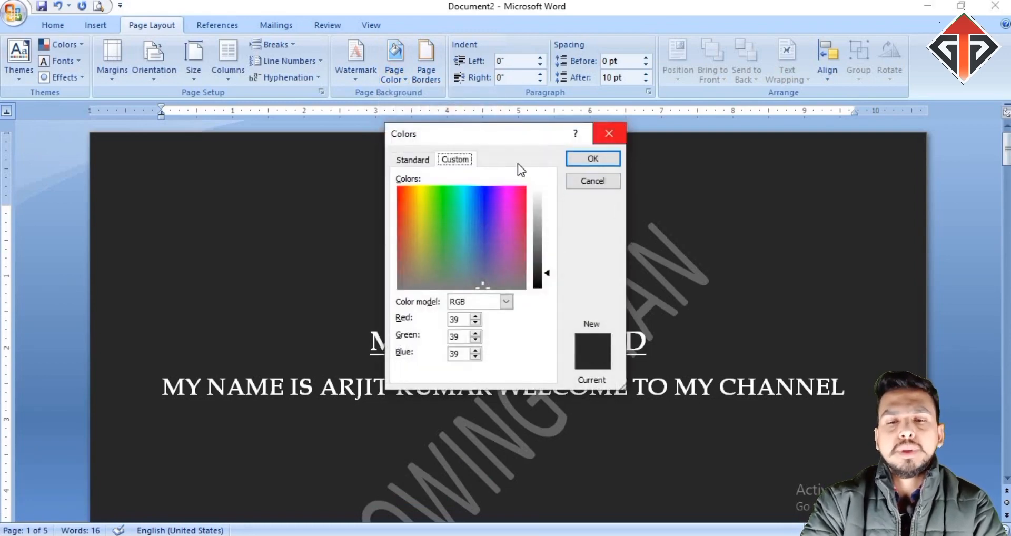
pyautogui.click(412, 161)
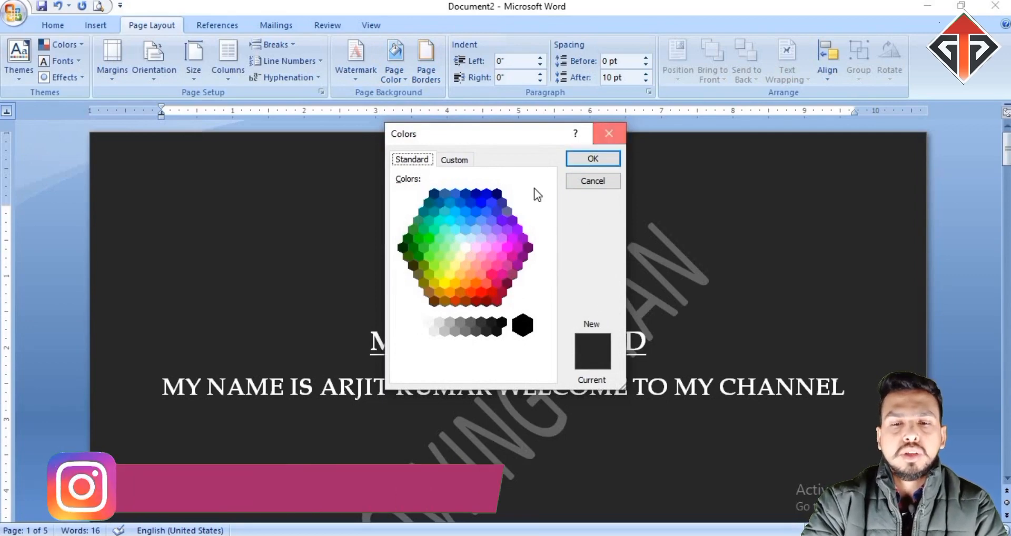
pyautogui.click(609, 133)
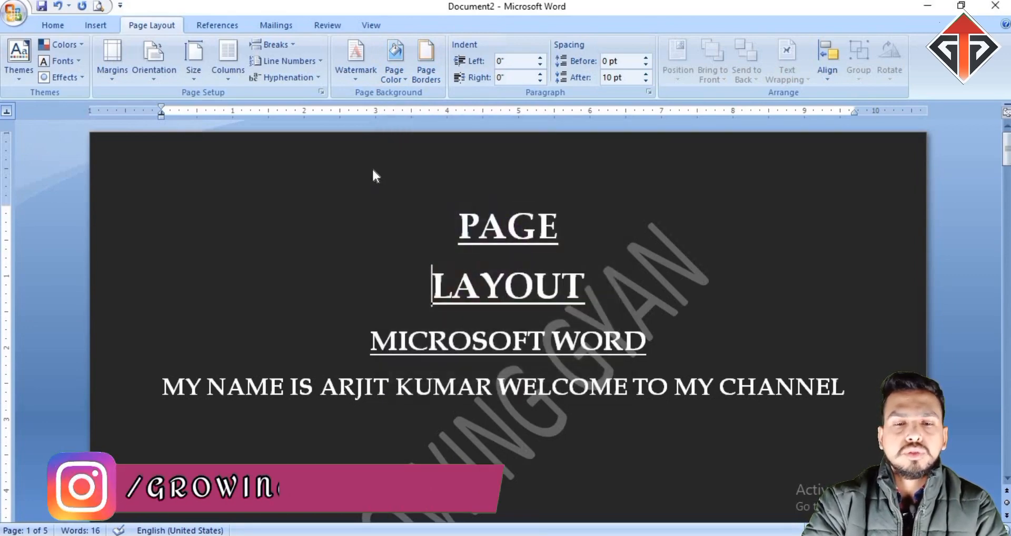
# Set the page colour to No Color and remove the watermark from the document
pyautogui.click(401, 81)
pyautogui.click(418, 206)
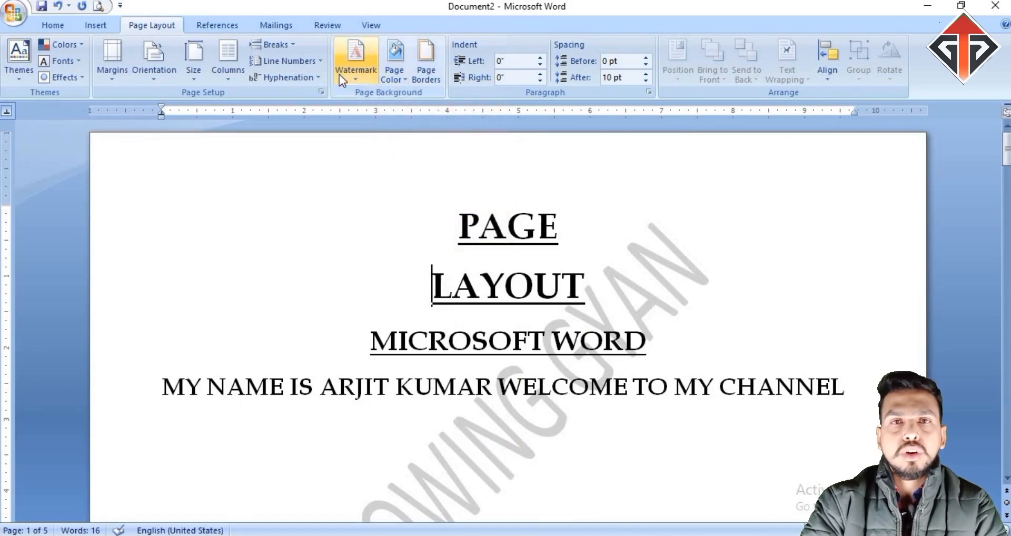
pyautogui.click(360, 81)
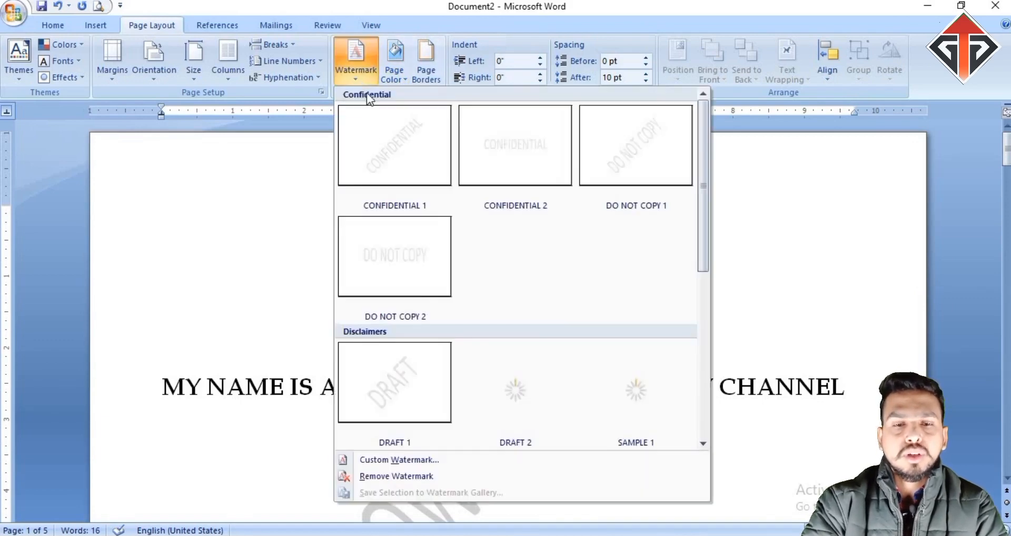
pyautogui.click(404, 476)
pyautogui.scroll(-3, 480, 389)
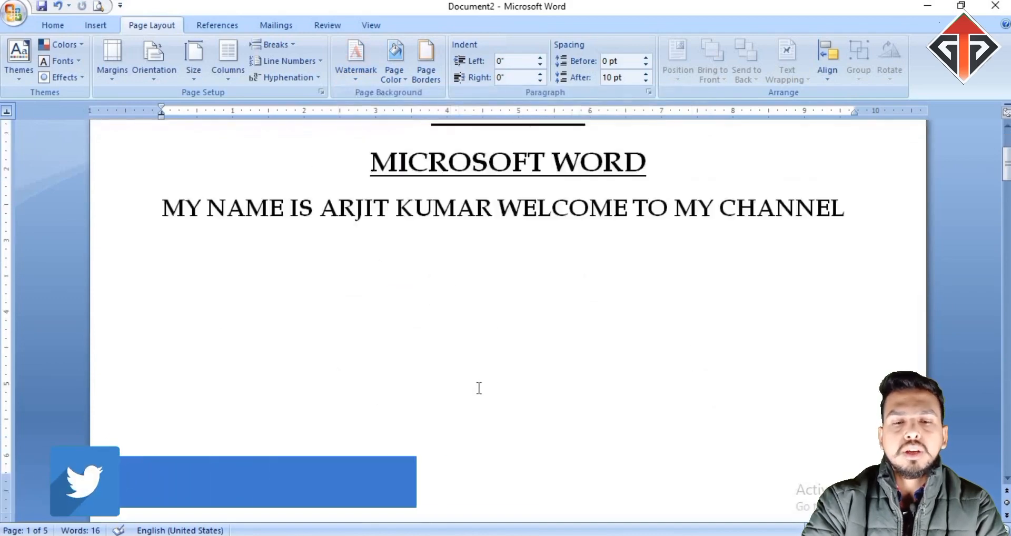
pyautogui.scroll(3, 479, 388)
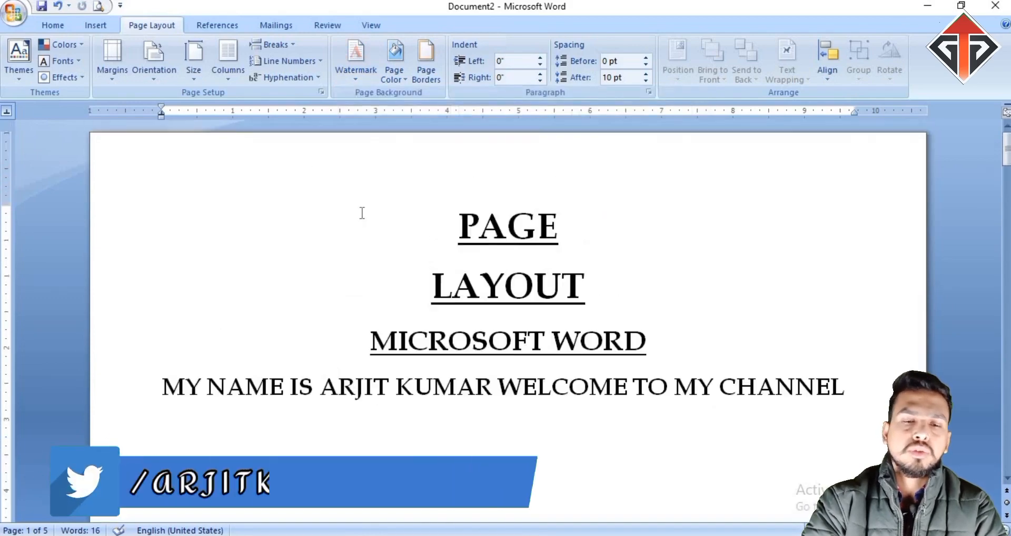
# Apply the built-in CONFIDENTIAL 1 watermark and check it on the first and following pages
pyautogui.click(354, 82)
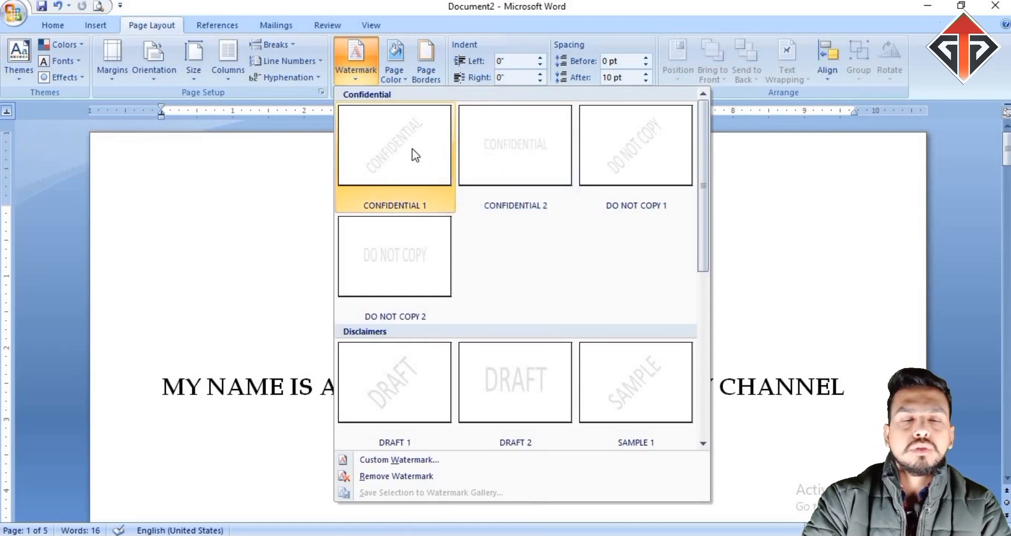
pyautogui.click(413, 150)
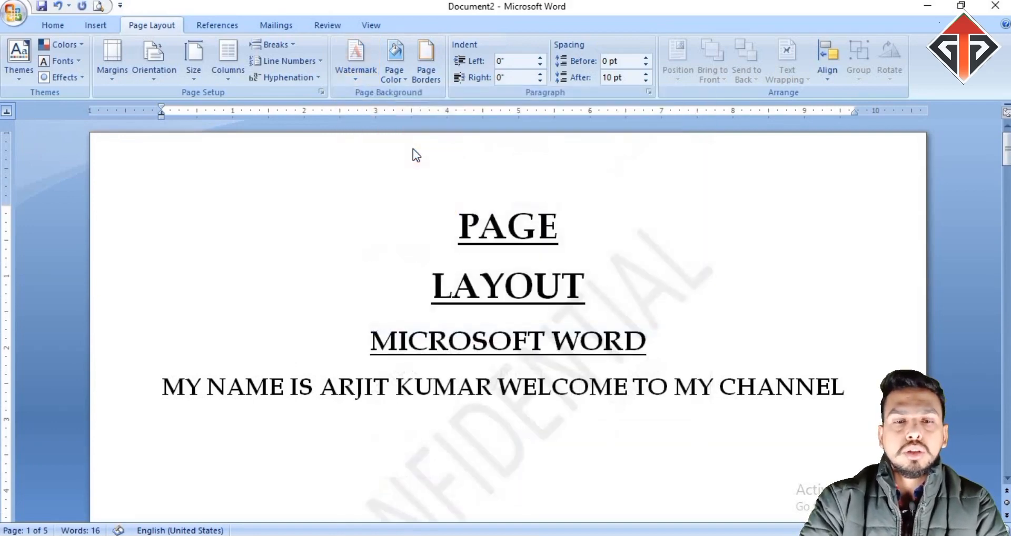
pyautogui.scroll(-4, 444, 284)
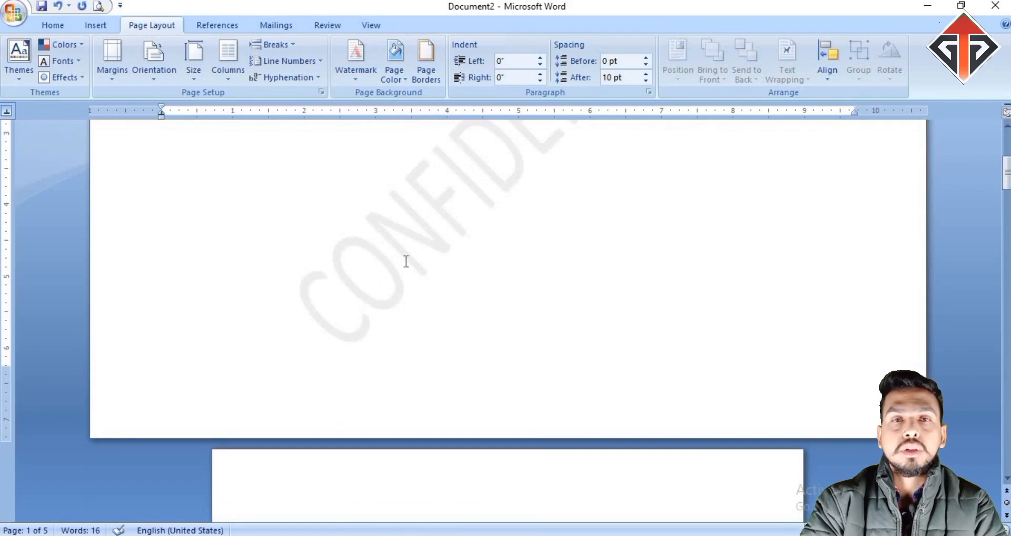
pyautogui.scroll(-8, 406, 266)
pyautogui.scroll(5, 404, 264)
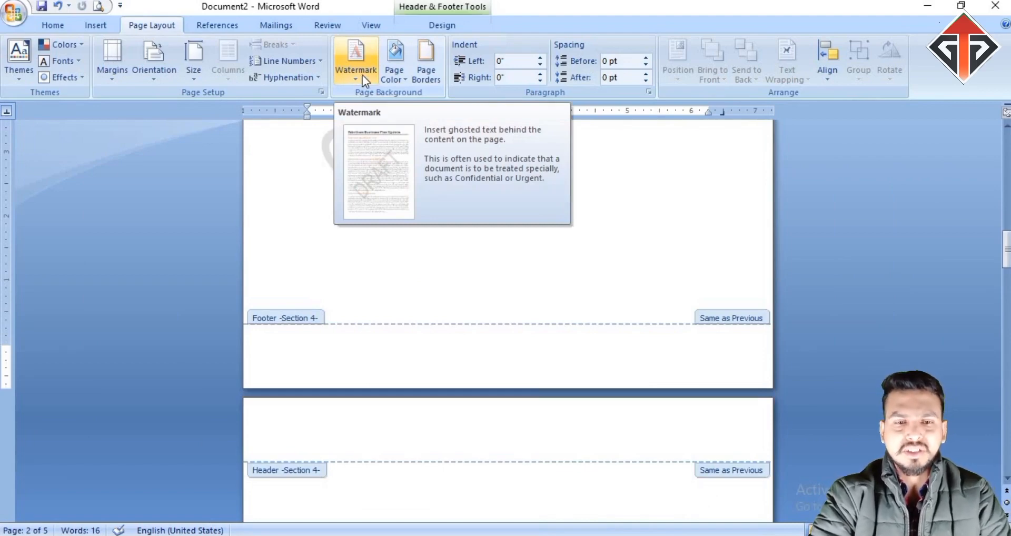
# Replace the watermark with the built-in DO NOT COPY 1 design and check it on the second page
pyautogui.click(364, 74)
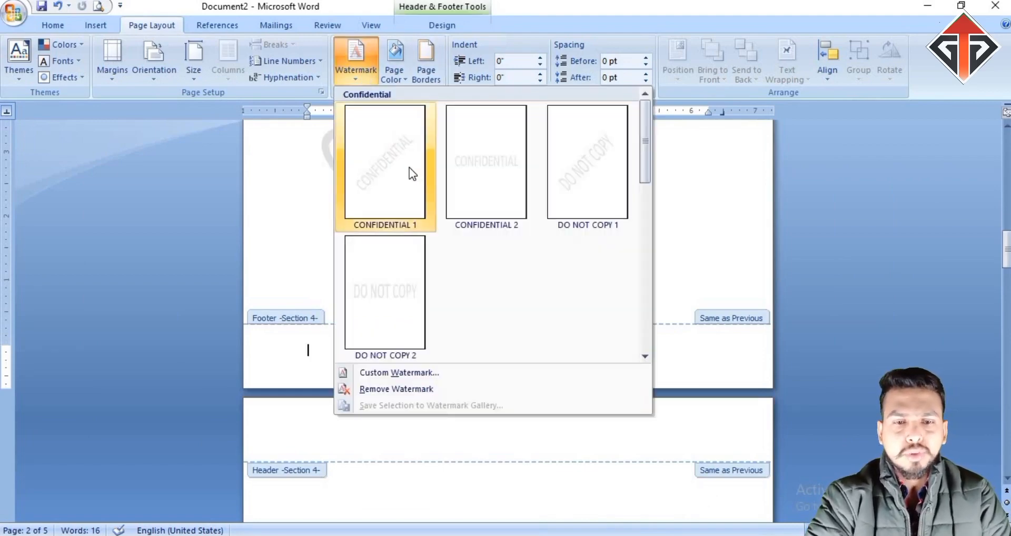
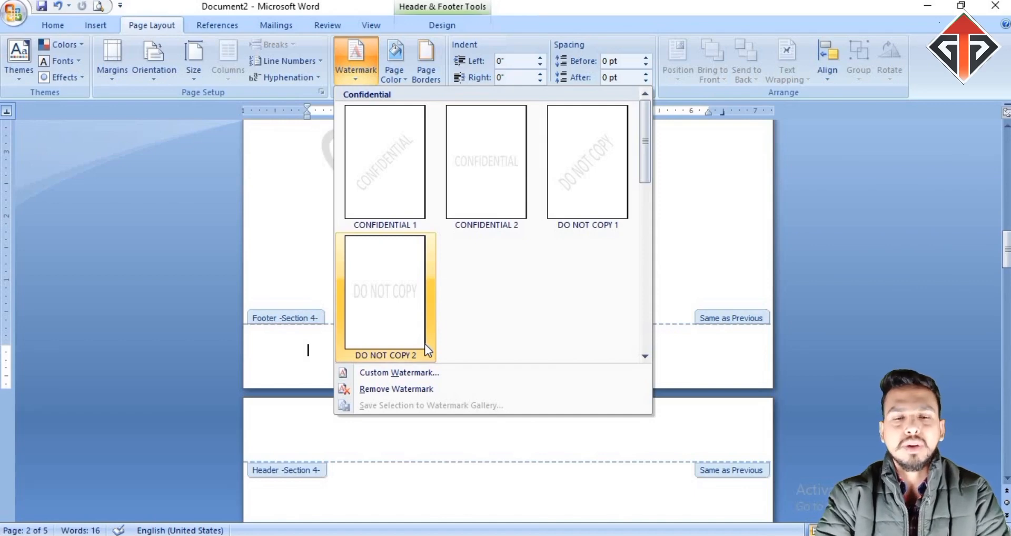
pyautogui.click(583, 163)
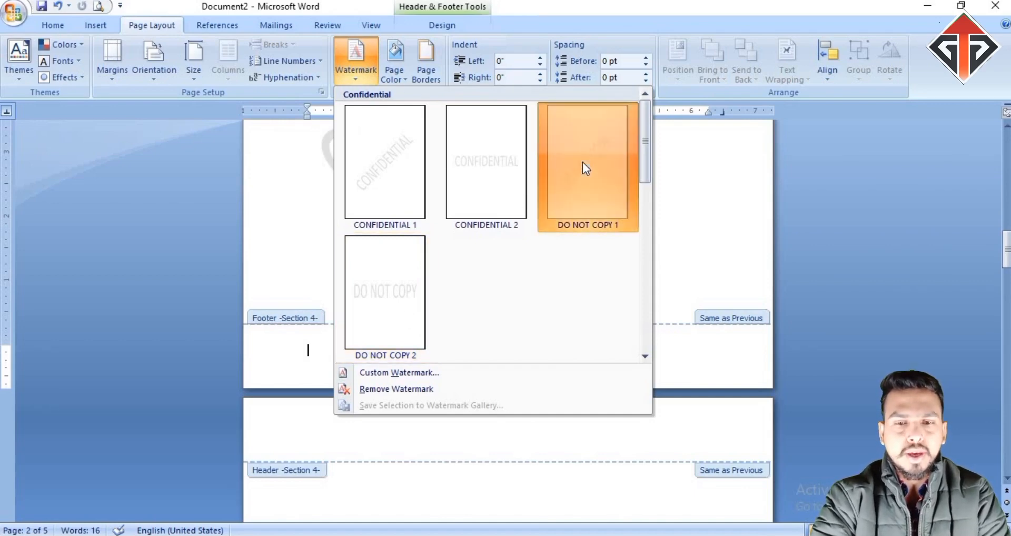
pyautogui.scroll(5, 562, 339)
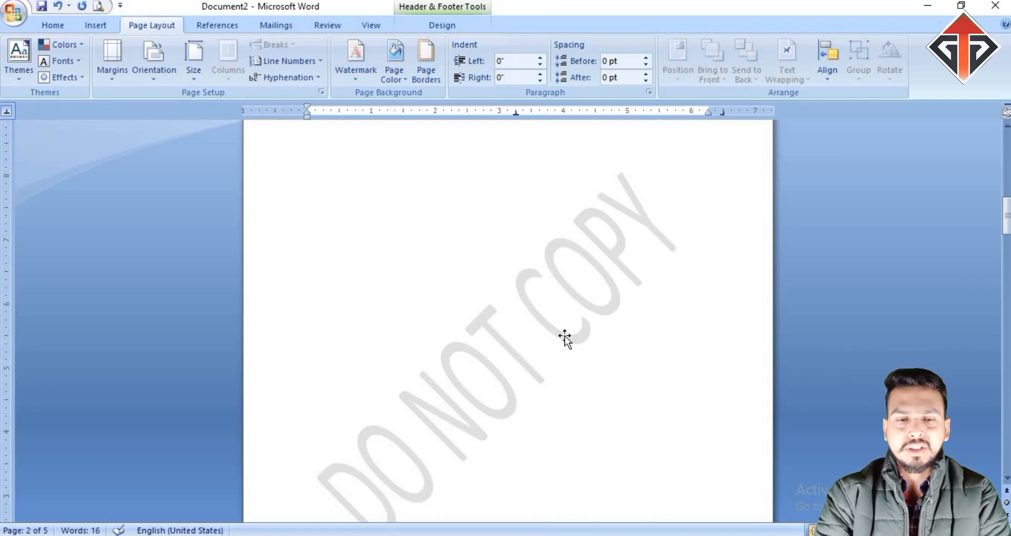
# Apply a Box page border in the 3 pt thick-and-thin double line style to the whole document
pyautogui.click(431, 73)
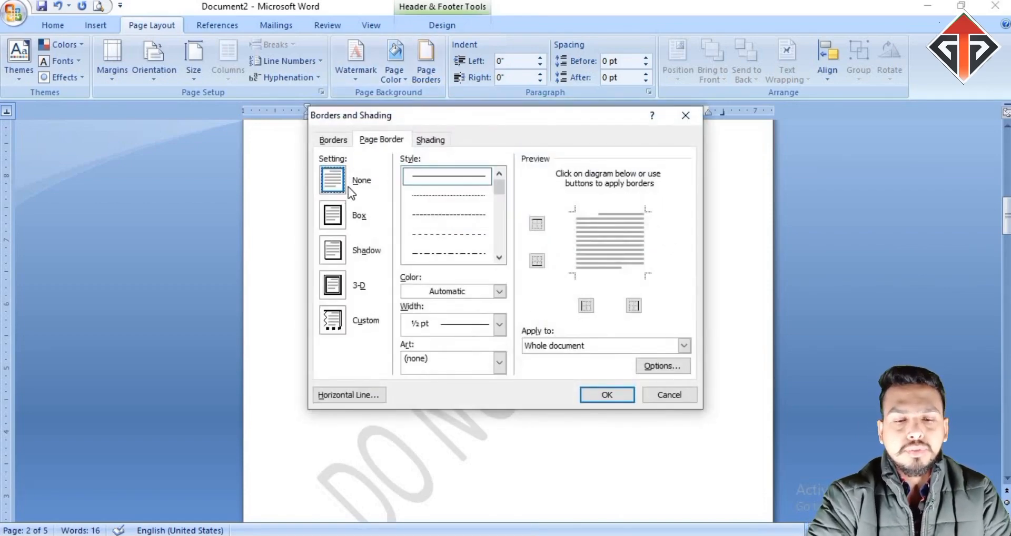
pyautogui.moveTo(501, 183); pyautogui.dragTo(501, 207)
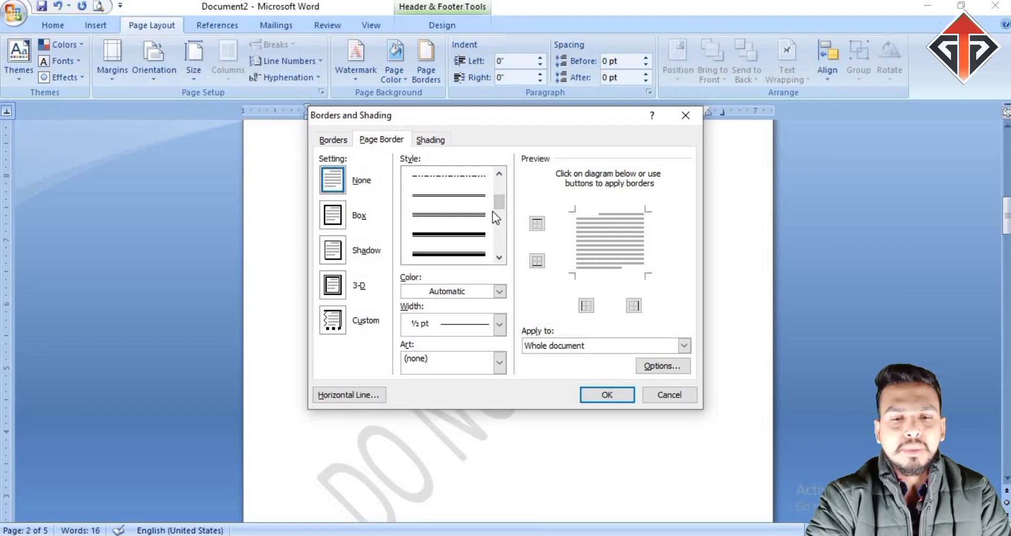
pyautogui.click(457, 218)
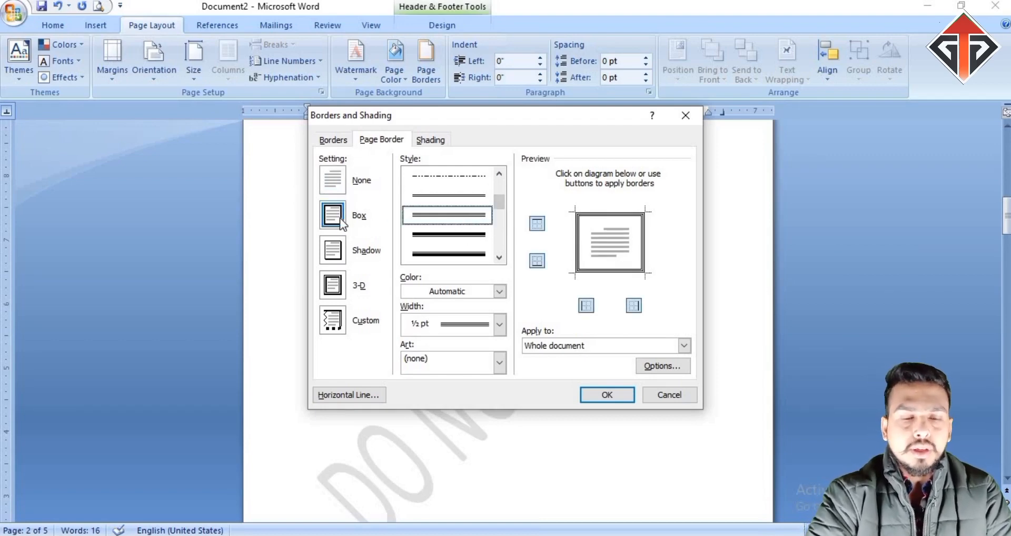
pyautogui.click(435, 235)
pyautogui.scroll(-1, 435, 248)
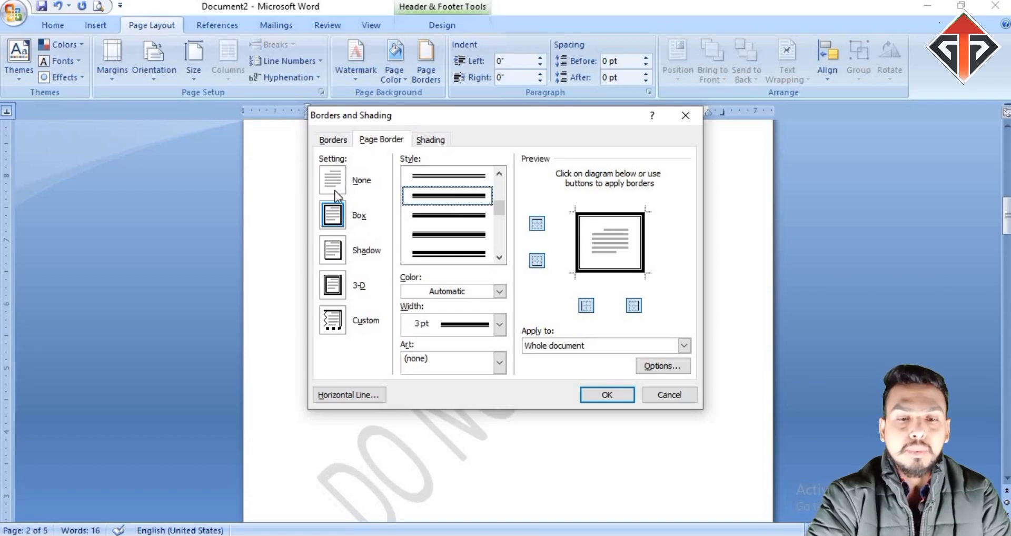
pyautogui.click(335, 224)
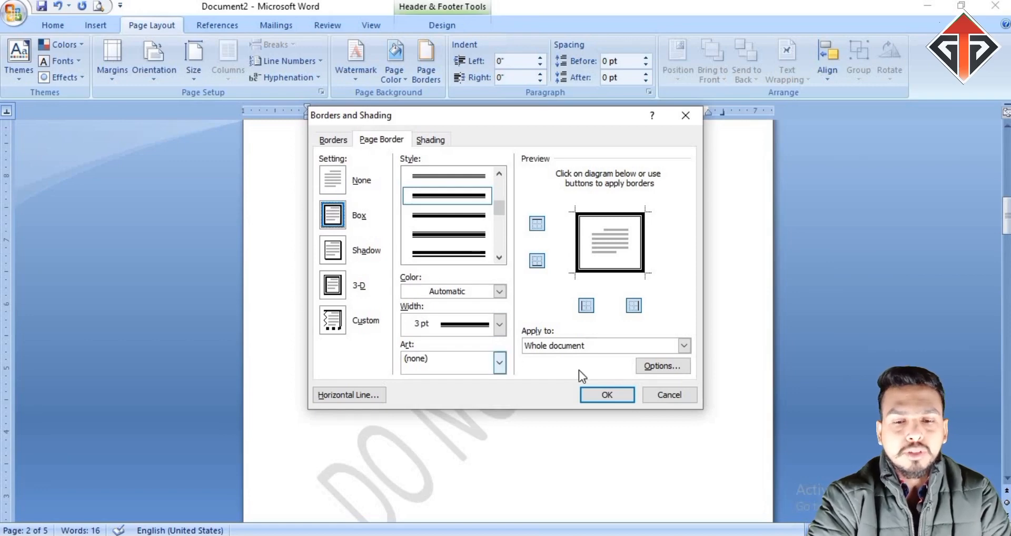
pyautogui.click(592, 393)
# Leave header and footer editing and check the page border and watermark across the first pages
pyautogui.scroll(-5, 579, 372)
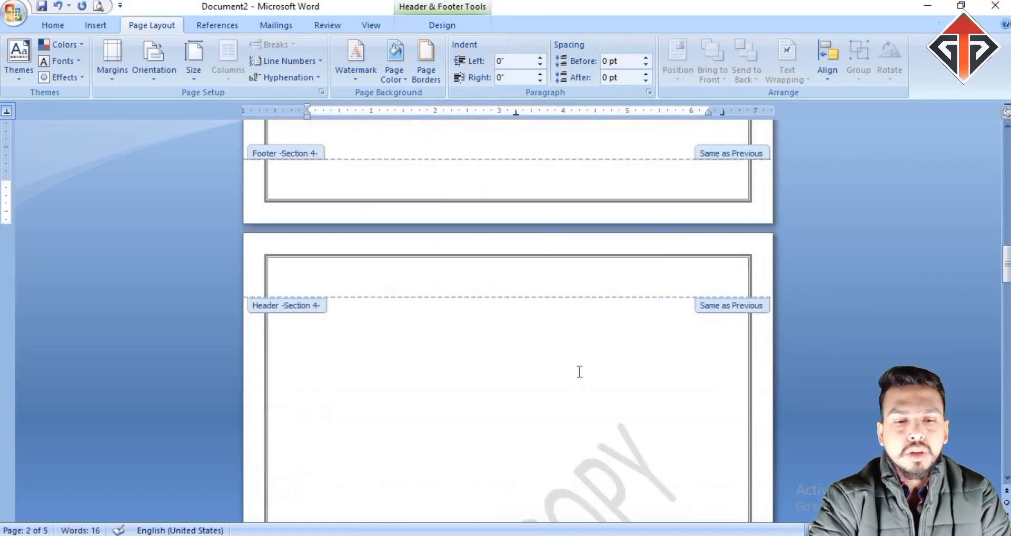
pyautogui.scroll(10, 579, 372)
pyautogui.doubleClick(487, 313)
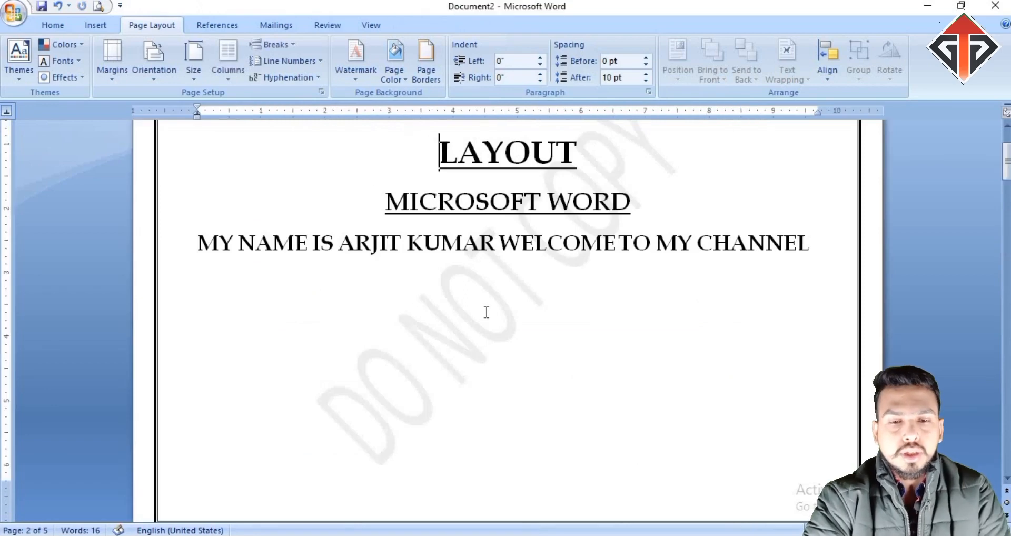
pyautogui.scroll(3, 487, 312)
pyautogui.keyDown('ctrl'); pyautogui.scroll(-3, 632, 270); pyautogui.keyUp('ctrl')
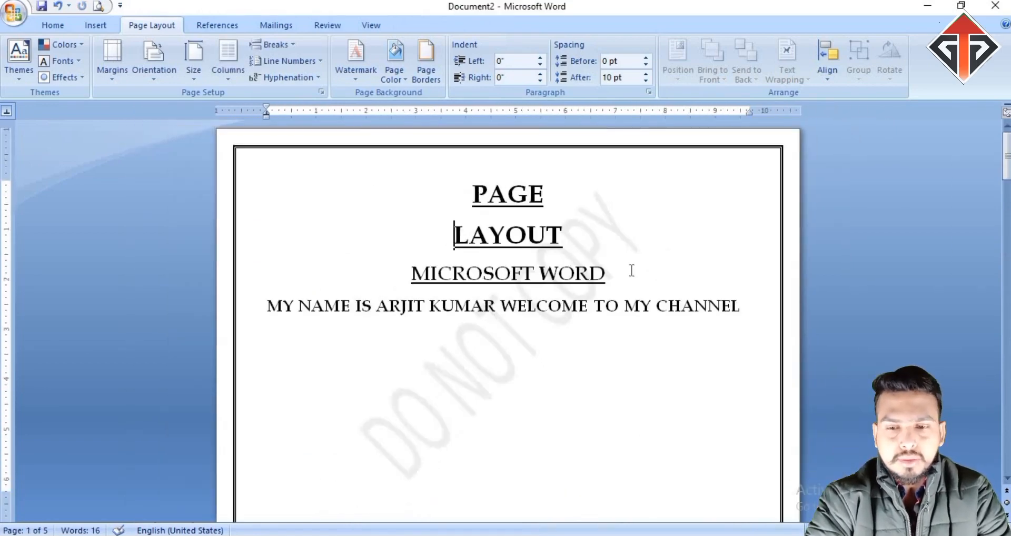
pyautogui.scroll(-4, 638, 266)
pyautogui.scroll(4, 652, 255)
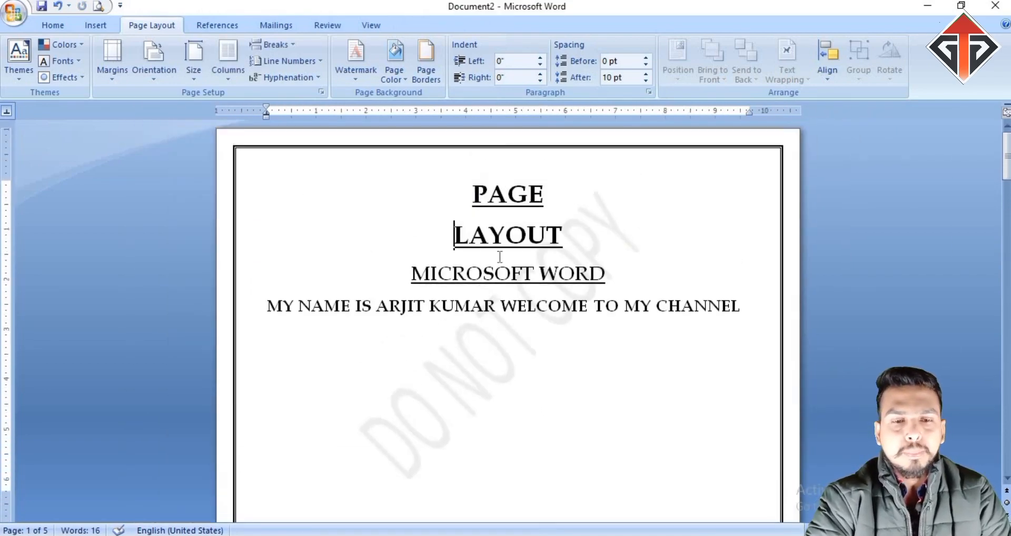
pyautogui.scroll(-10, 500, 257)
pyautogui.scroll(3, 552, 325)
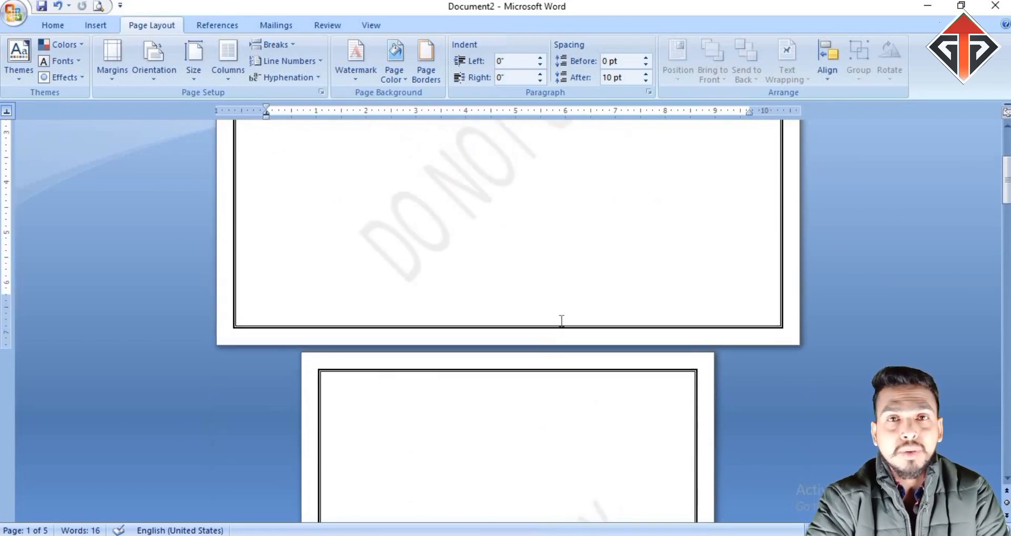
pyautogui.scroll(3, 562, 321)
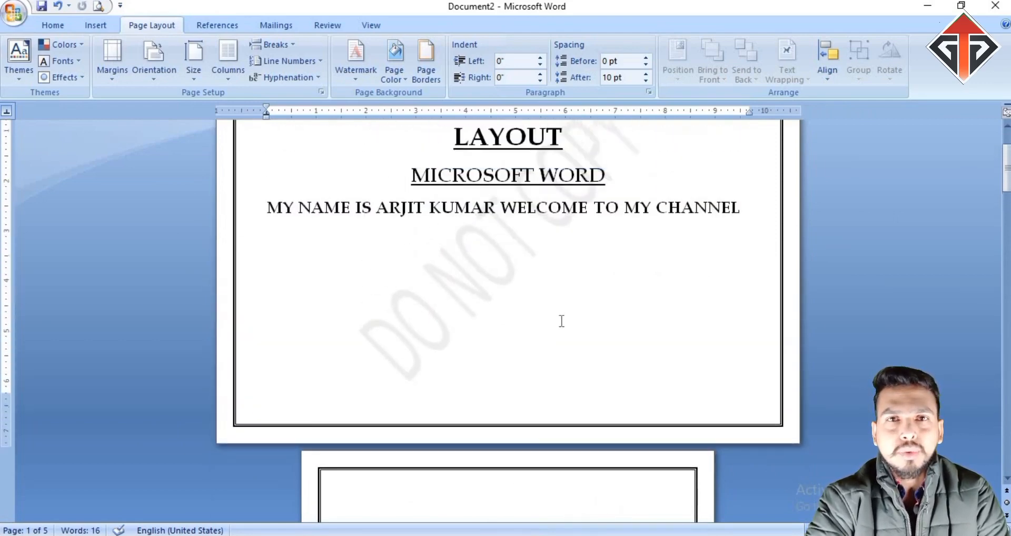
pyautogui.scroll(-2, 562, 321)
pyautogui.scroll(2, 562, 320)
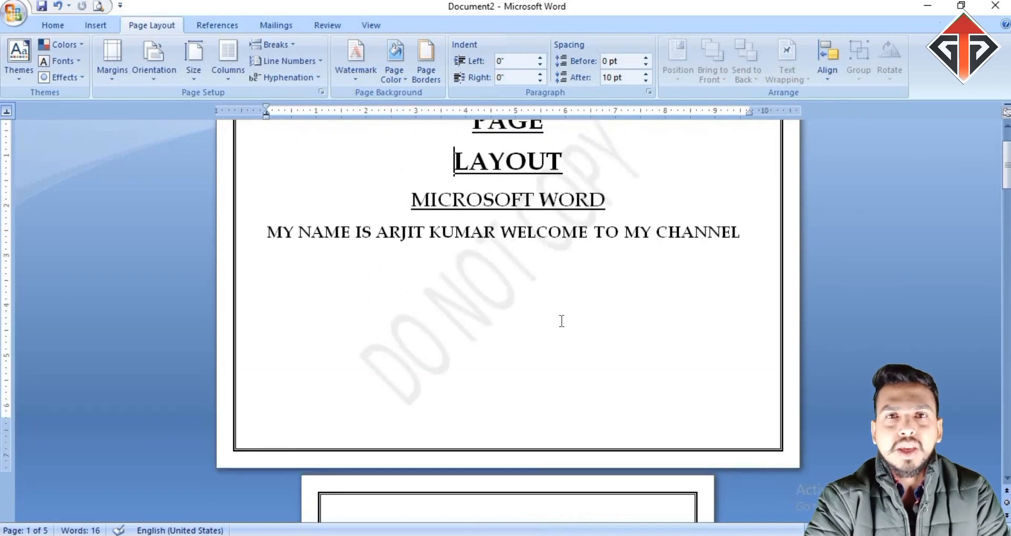
pyautogui.scroll(3, 563, 320)
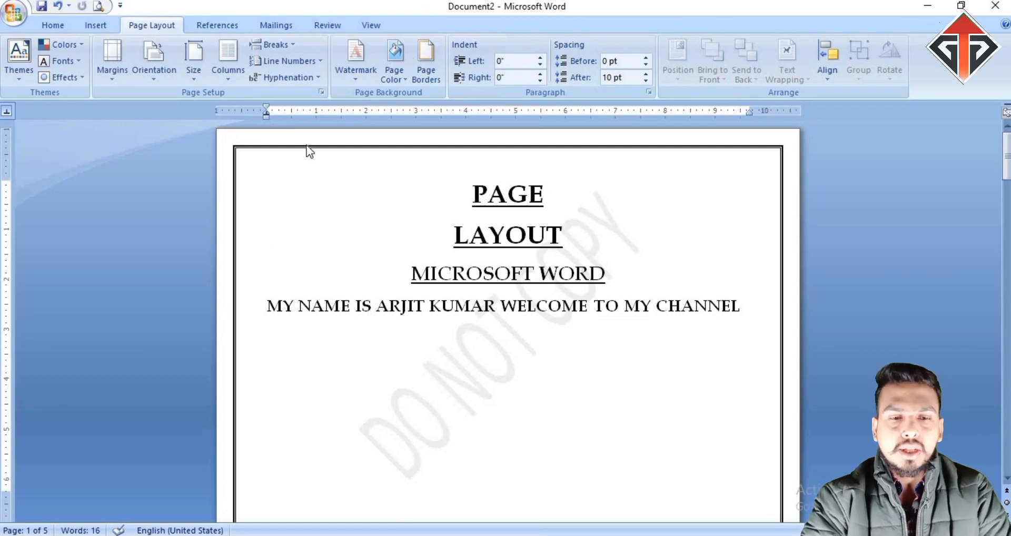
# Change the page border setting from Box to Shadow for the whole document
pyautogui.click(272, 264)
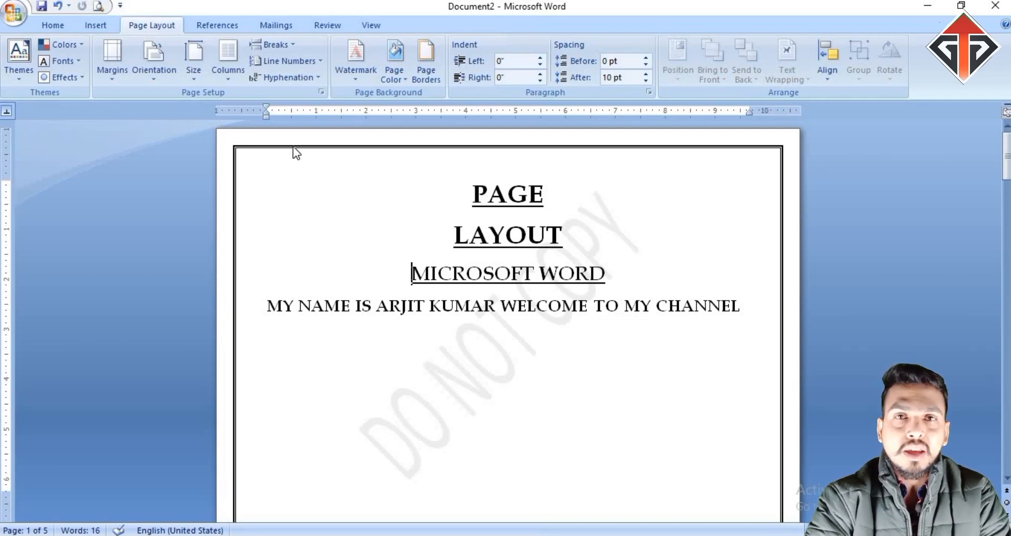
pyautogui.click(429, 76)
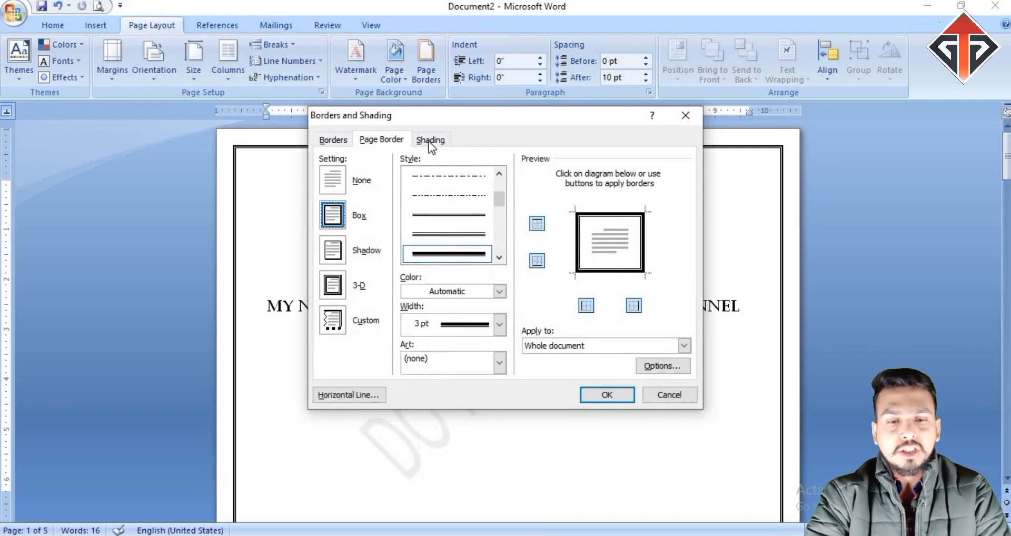
pyautogui.click(338, 254)
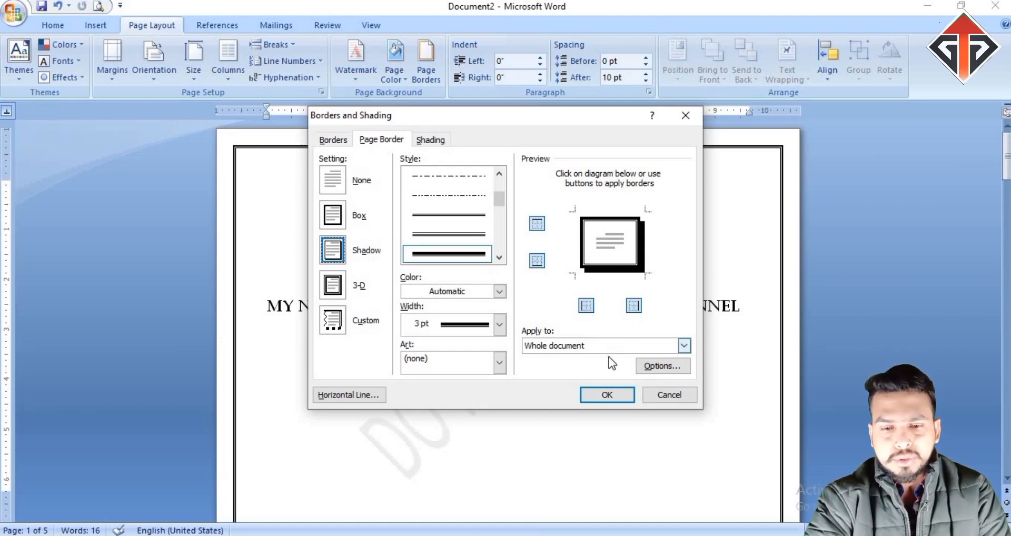
pyautogui.click(611, 396)
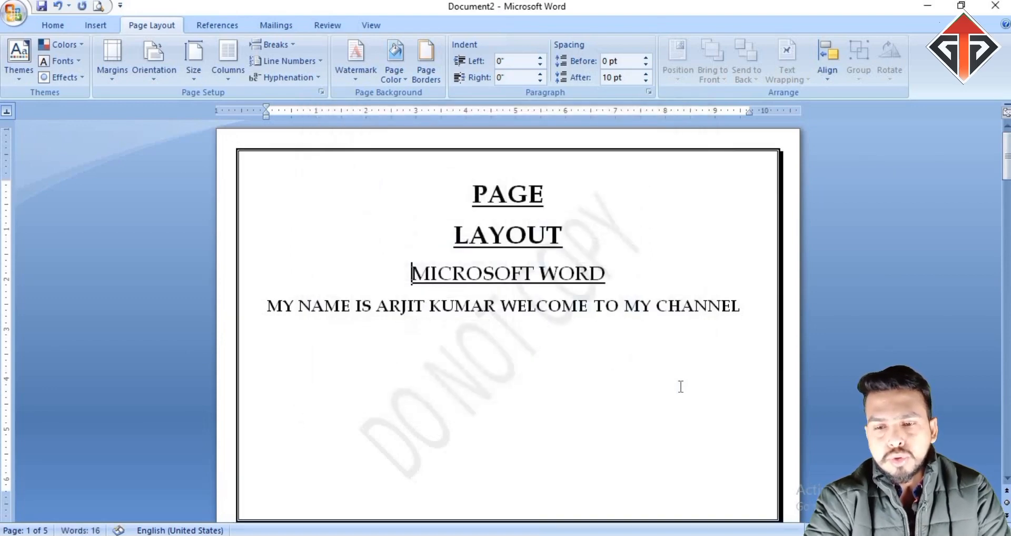
# Check how the Shadow page border appears around the first three pages
pyautogui.scroll(-3, 696, 388)
pyautogui.scroll(3, 718, 377)
pyautogui.scroll(-5, 721, 380)
pyautogui.scroll(-1, 720, 374)
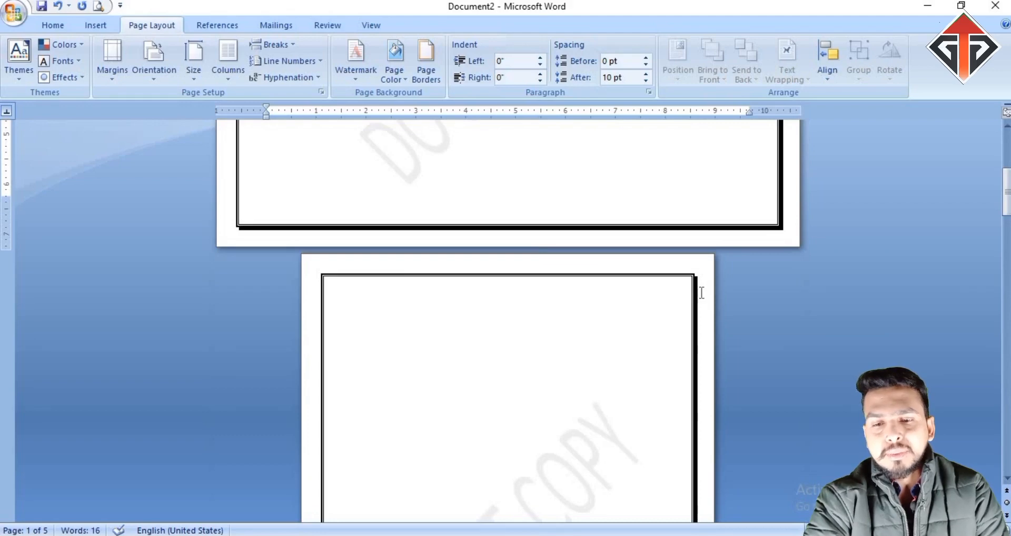
pyautogui.scroll(-15, 700, 284)
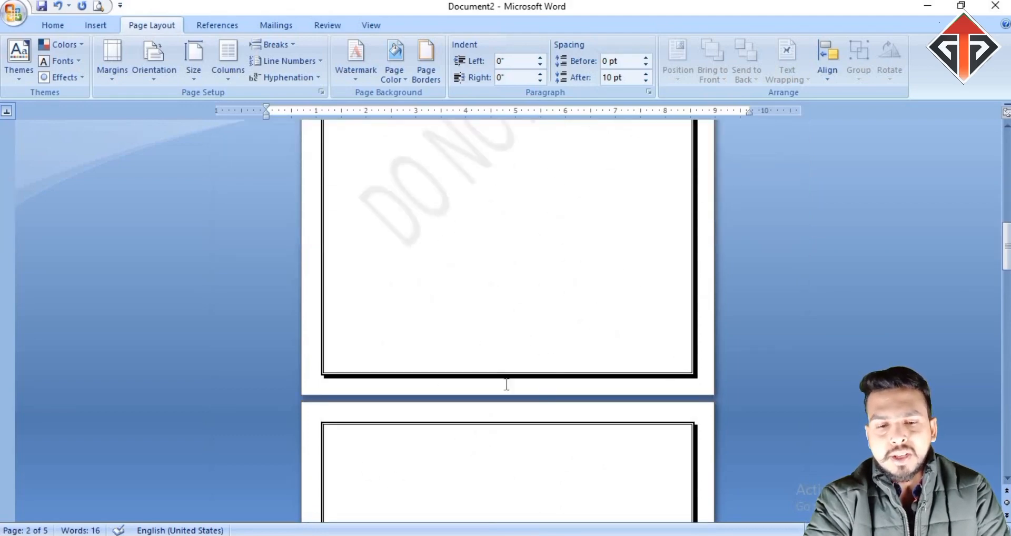
pyautogui.scroll(5, 709, 372)
pyautogui.scroll(5, 710, 372)
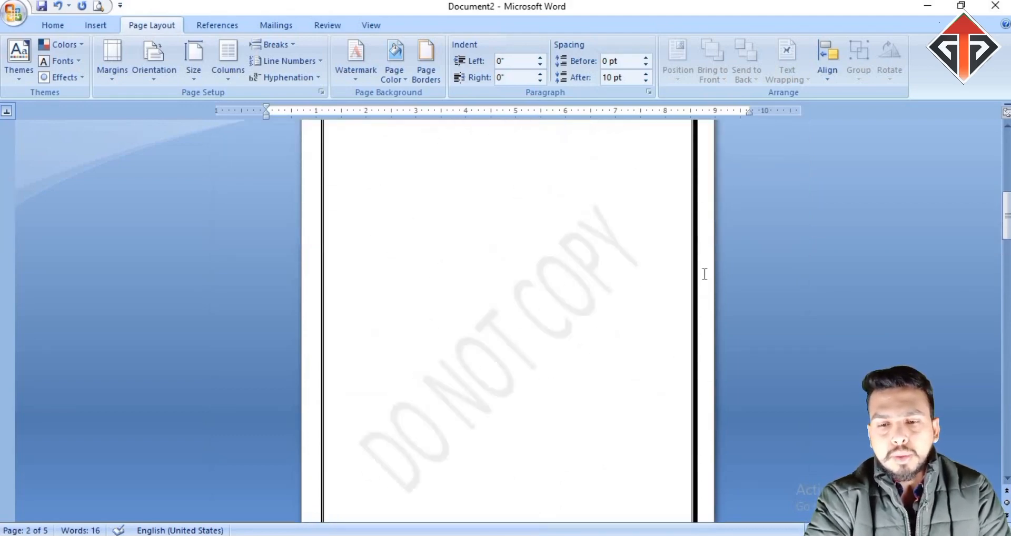
pyautogui.scroll(6, 700, 227)
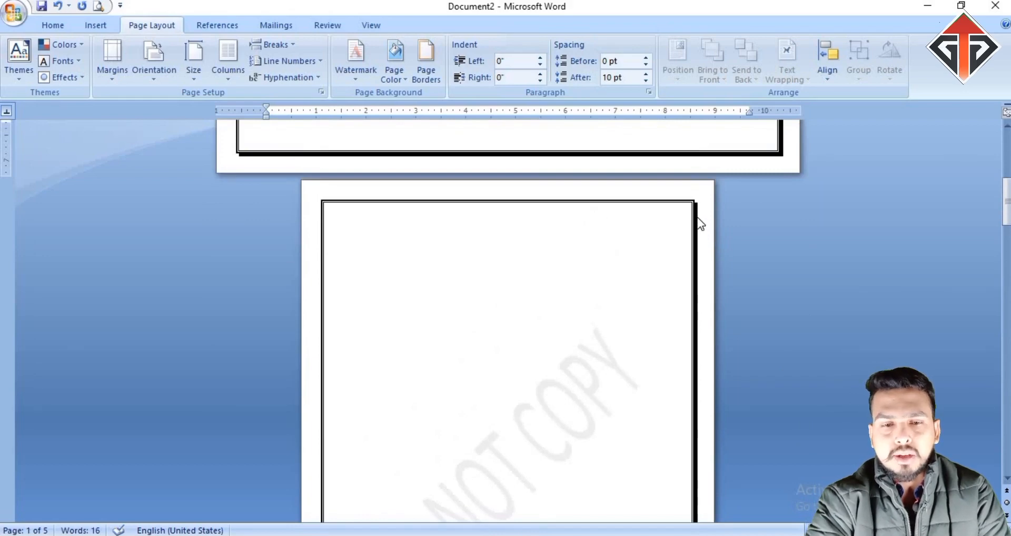
# Change the whole document's page border to the 3-D setting with a 3 pt thick-and-thin double line, and check it on the first two pages
pyautogui.click(431, 78)
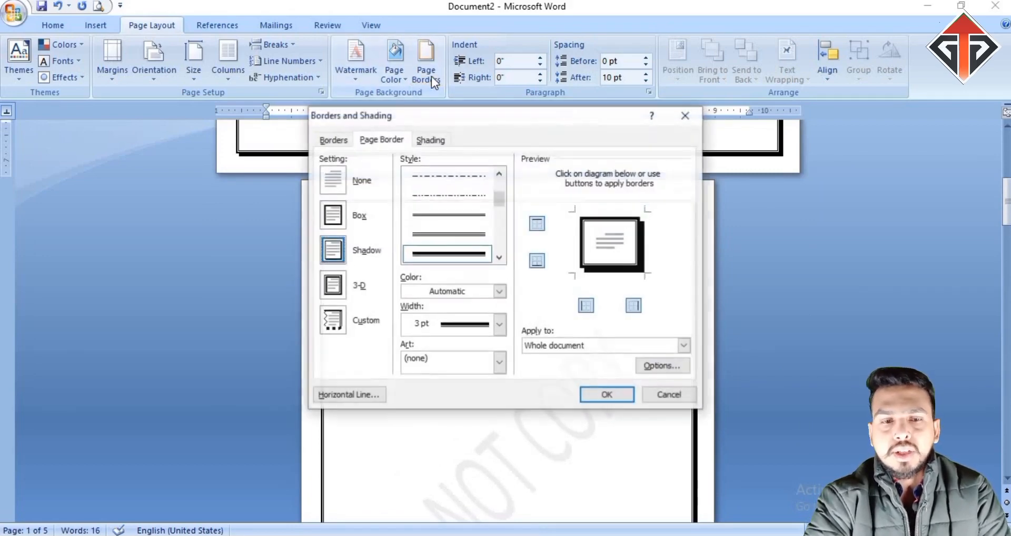
pyautogui.click(339, 296)
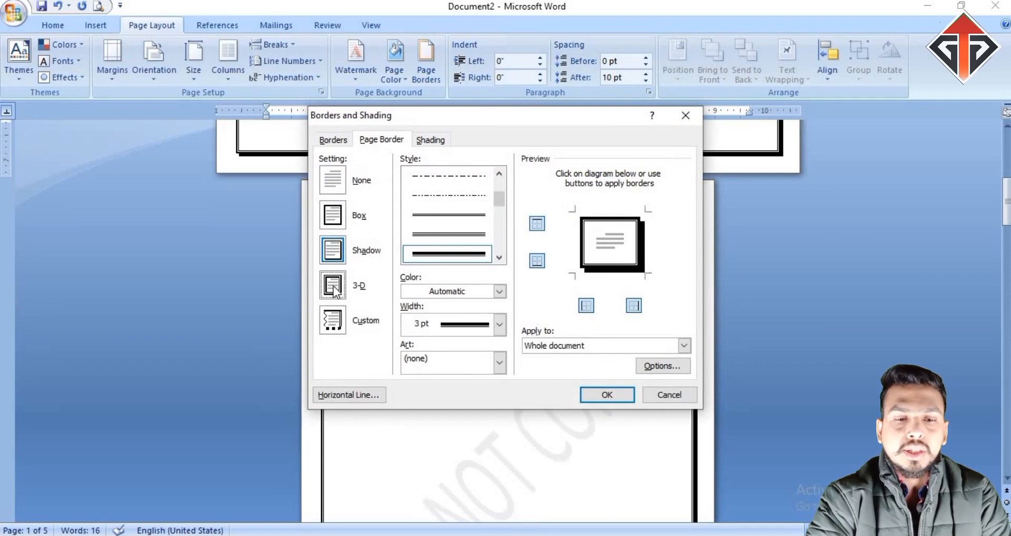
pyautogui.click(499, 257)
pyautogui.click(499, 257)
pyautogui.click(500, 257)
pyautogui.click(500, 257)
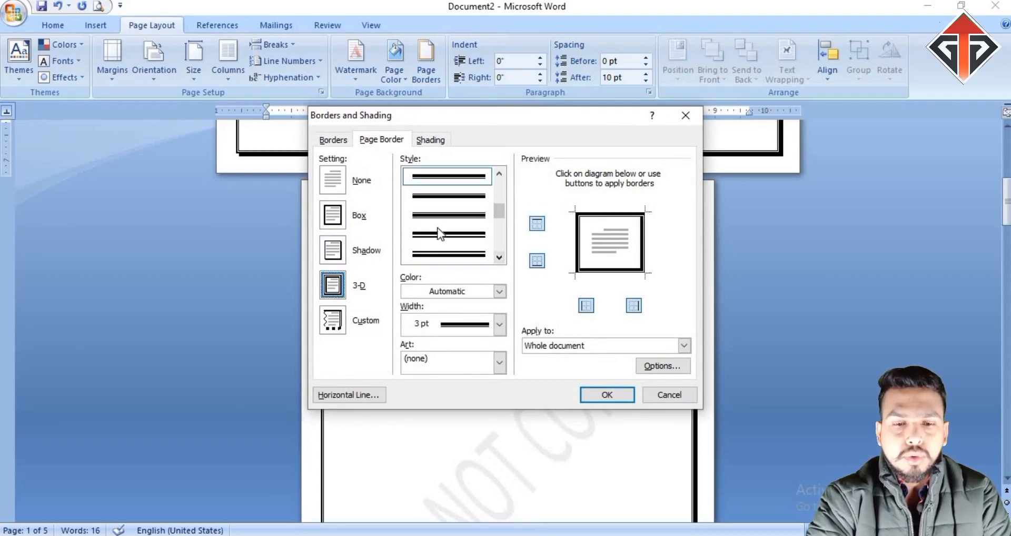
pyautogui.click(445, 249)
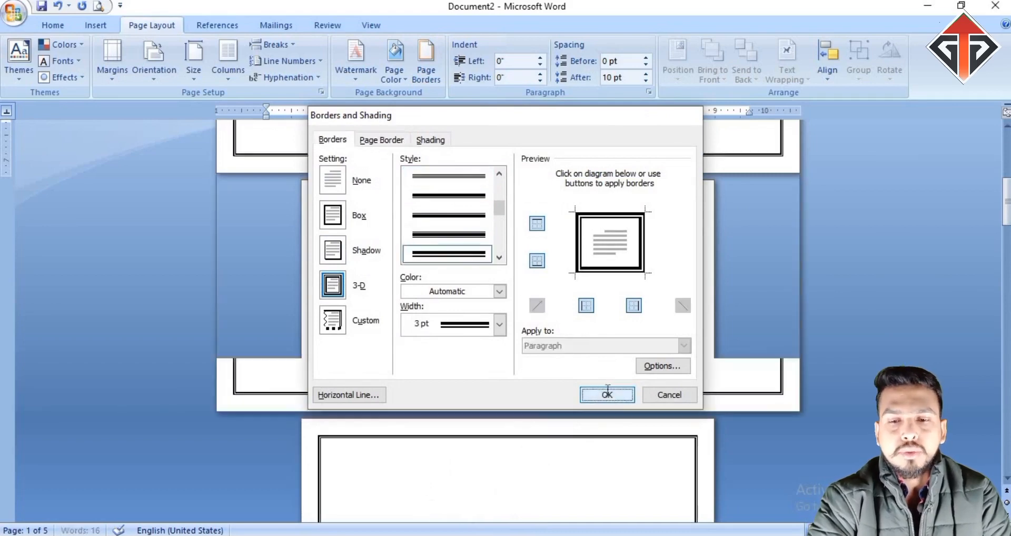
pyautogui.click(605, 392)
pyautogui.scroll(3, 659, 321)
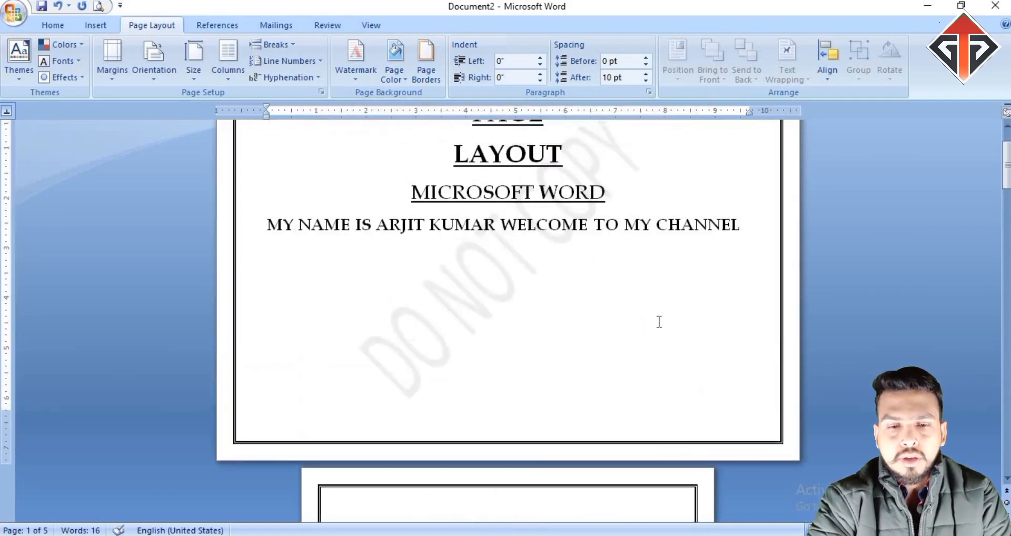
pyautogui.scroll(-10, 659, 322)
pyautogui.scroll(10, 659, 327)
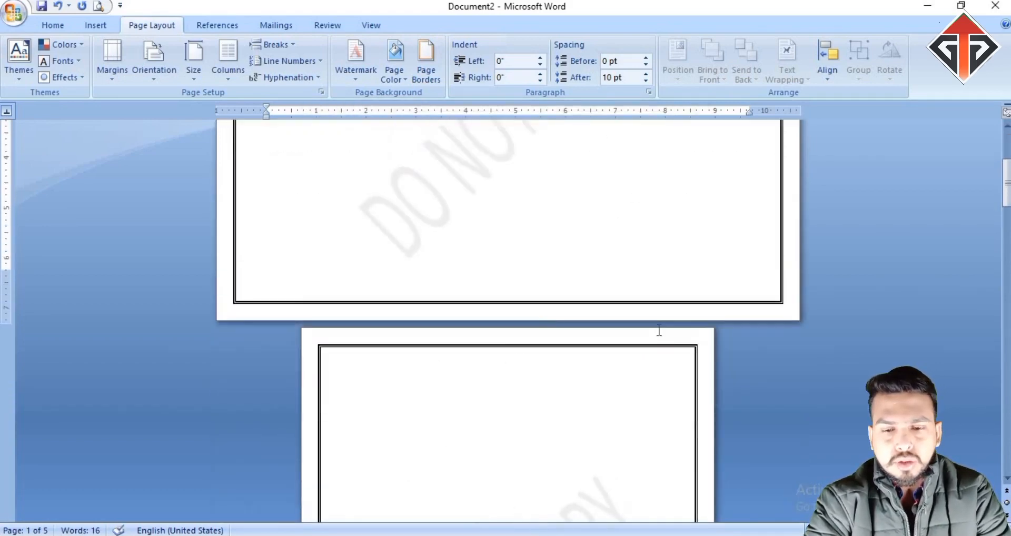
pyautogui.scroll(3, 659, 329)
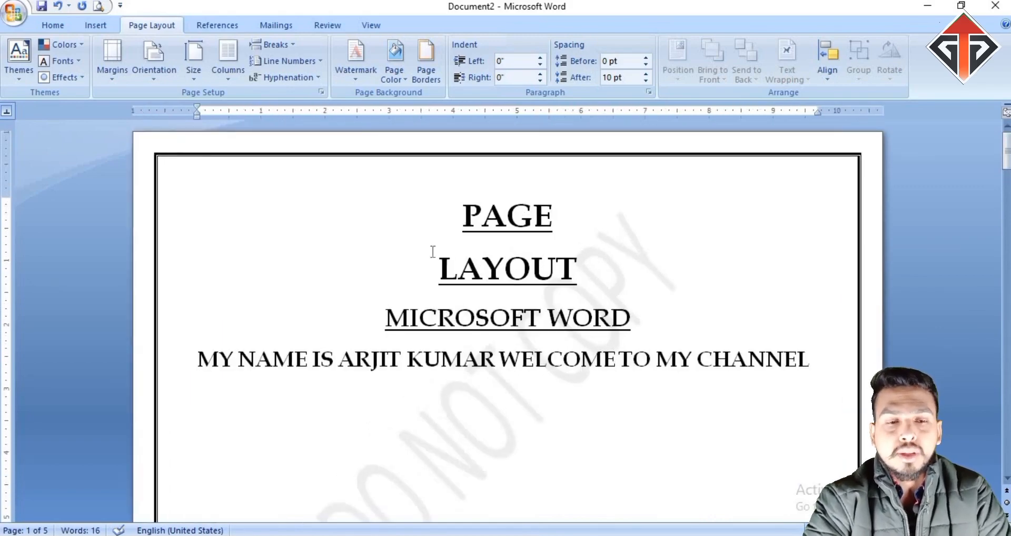
# Set the page border's width to 6 pt for the whole document and check it on the first page
pyautogui.click(421, 69)
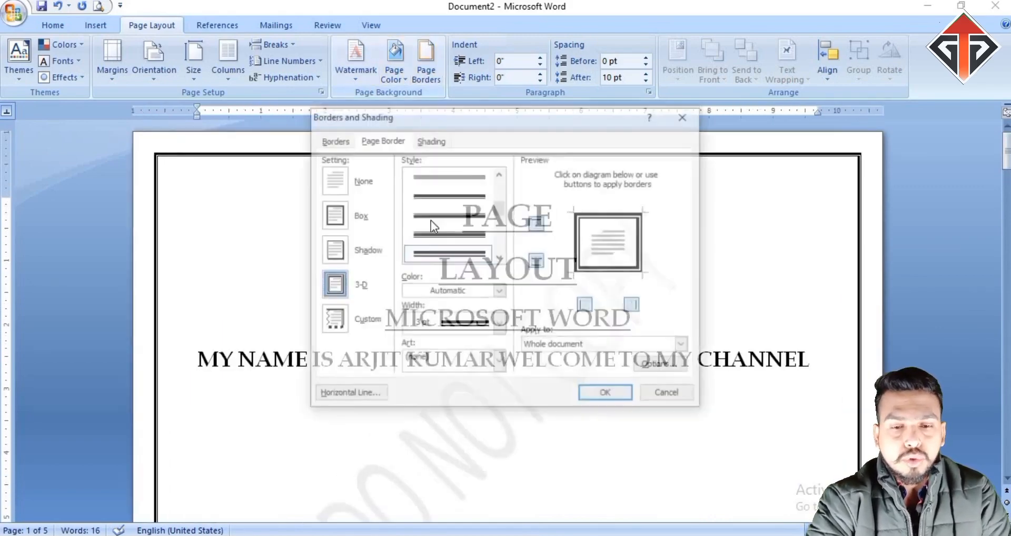
pyautogui.click(500, 324)
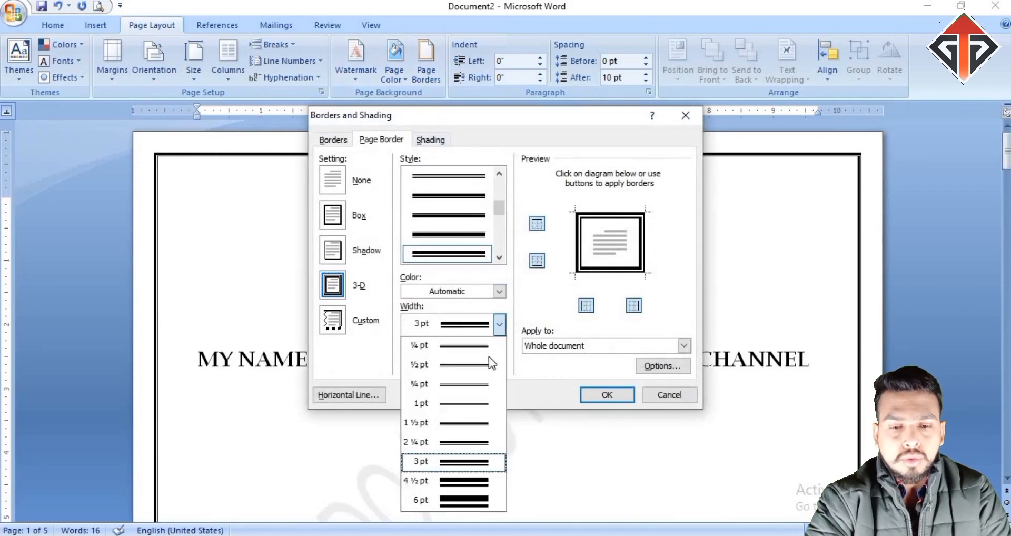
pyautogui.click(473, 498)
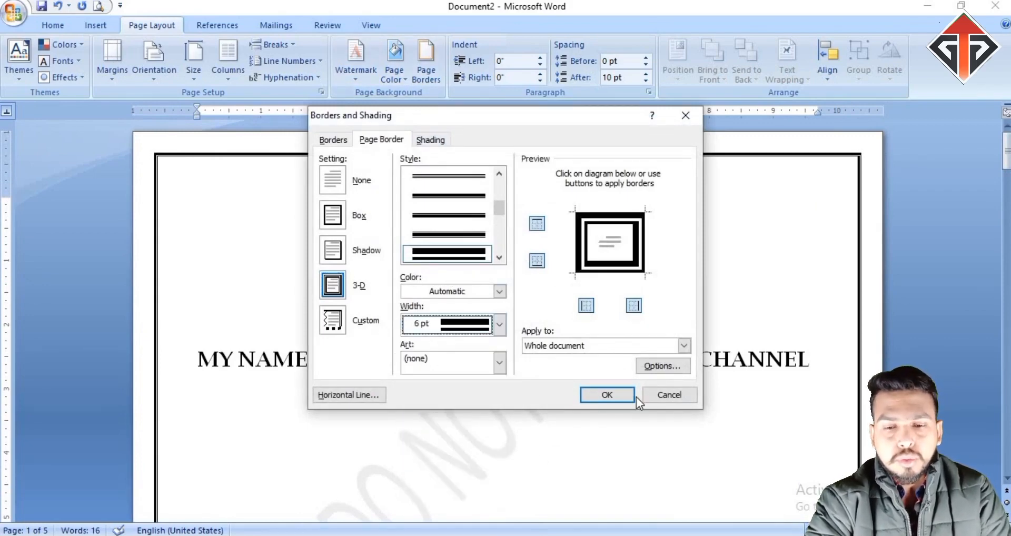
pyautogui.click(608, 395)
pyautogui.scroll(-10, 526, 242)
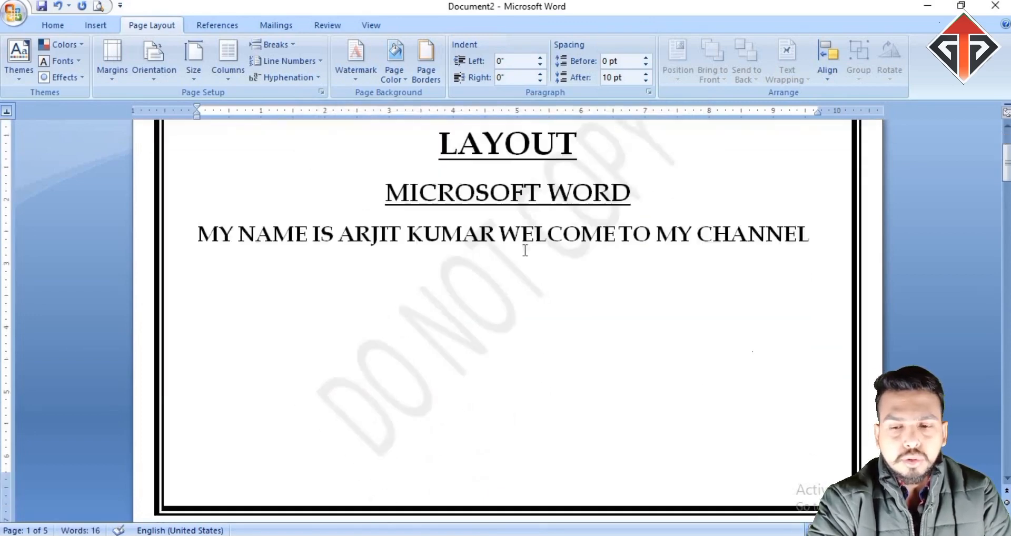
pyautogui.scroll(8, 537, 311)
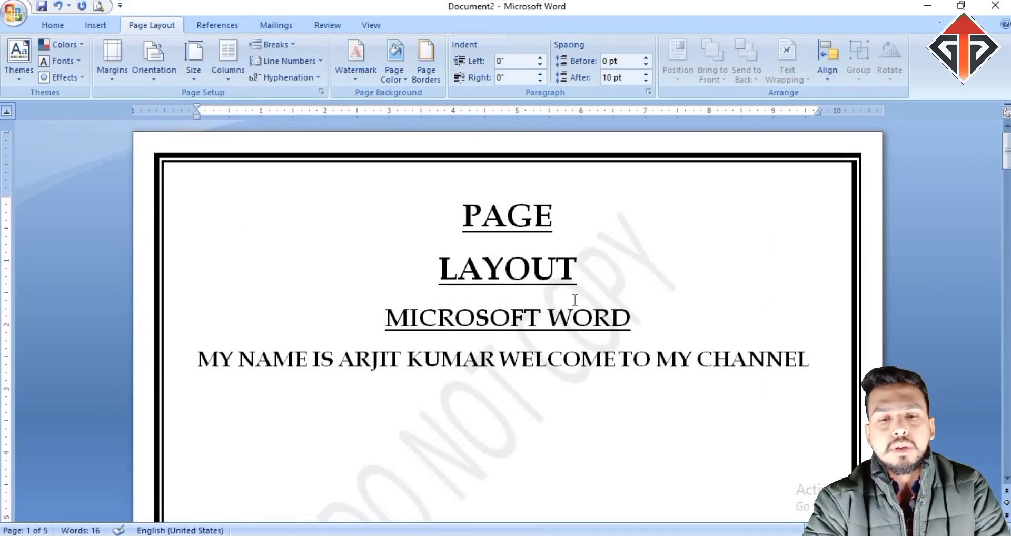
pyautogui.scroll(-3, 573, 295)
pyautogui.scroll(3, 573, 295)
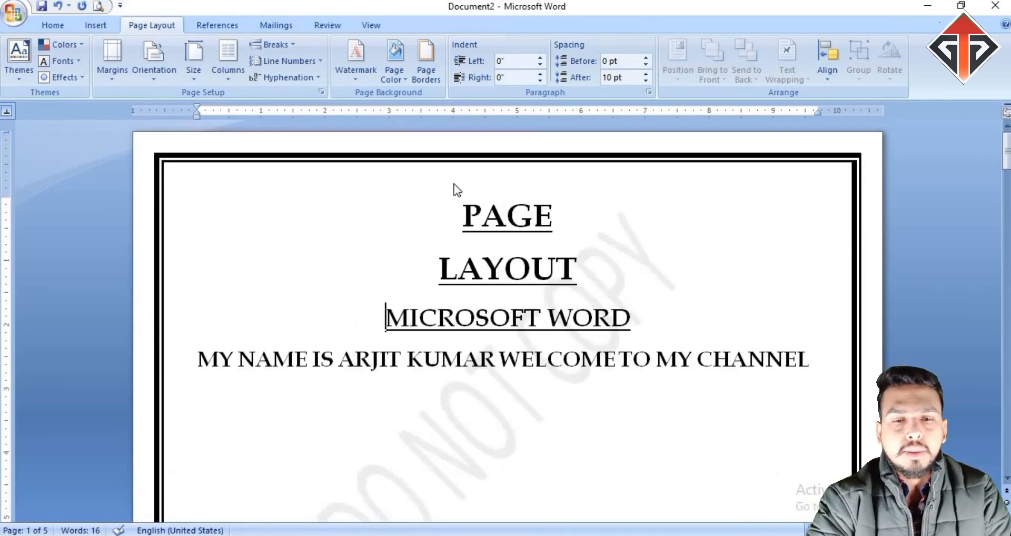
# Try applying the Custom setting to the whole document's page border, keeping the existing line style and 6 pt width
pyautogui.click(428, 81)
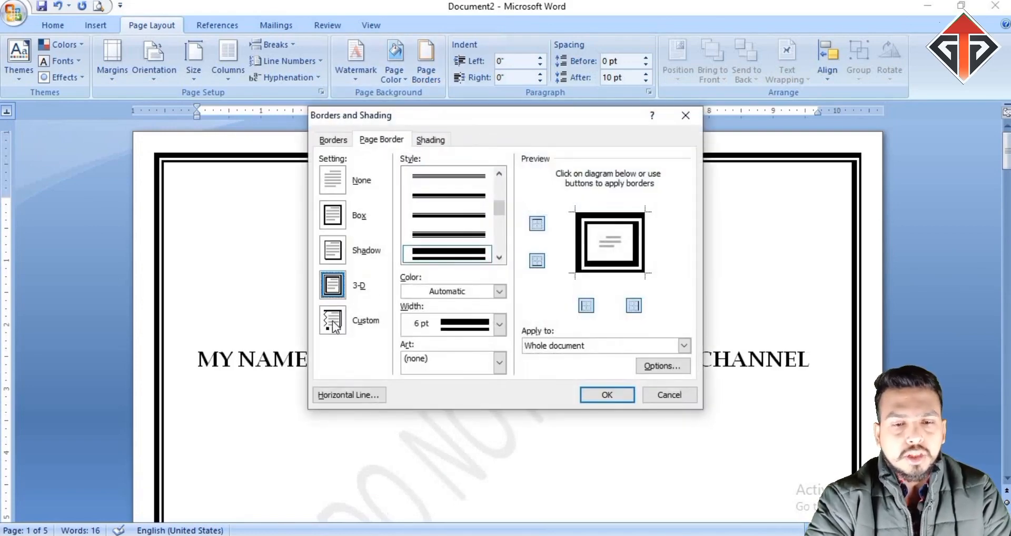
pyautogui.click(333, 322)
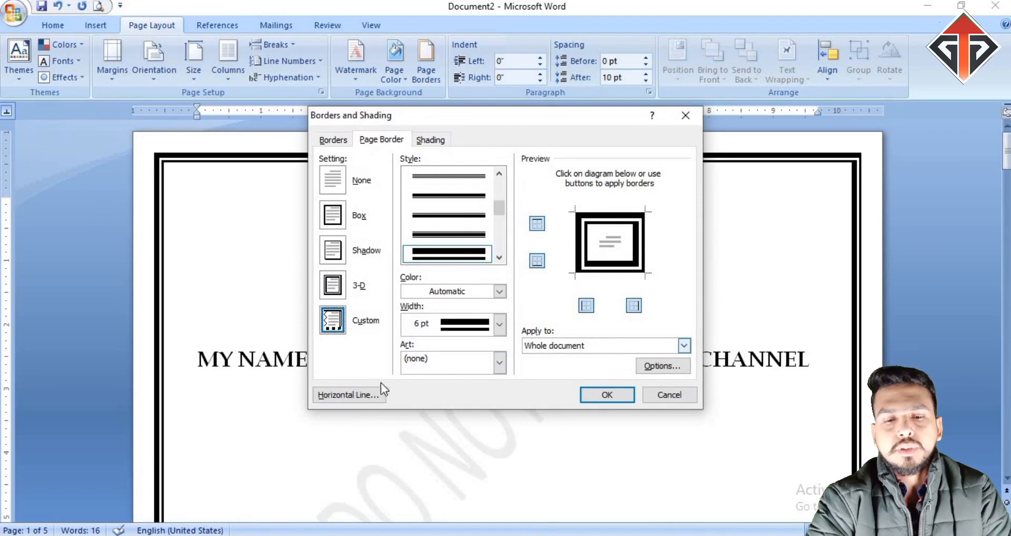
pyautogui.click(609, 392)
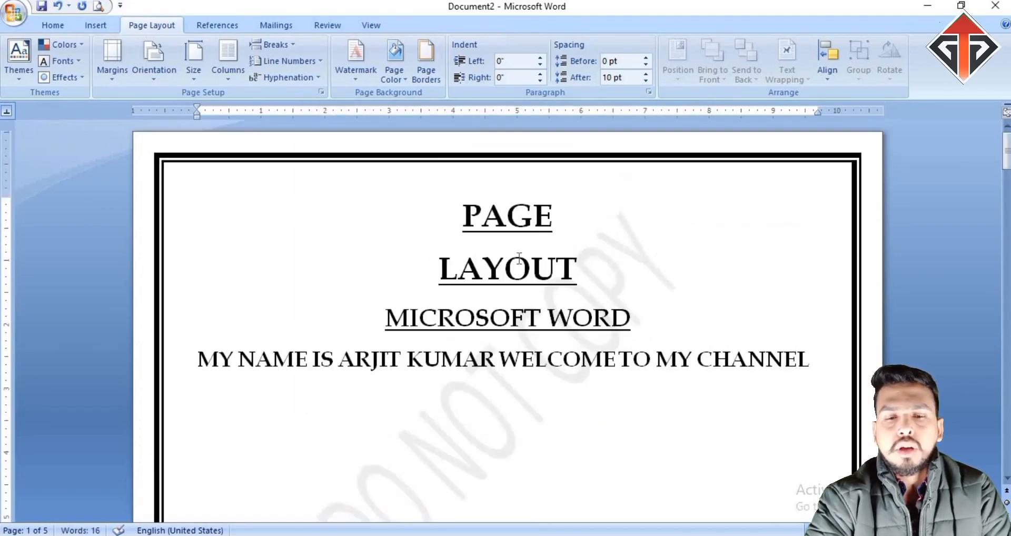
pyautogui.scroll(-4, 463, 259)
pyautogui.scroll(4, 390, 316)
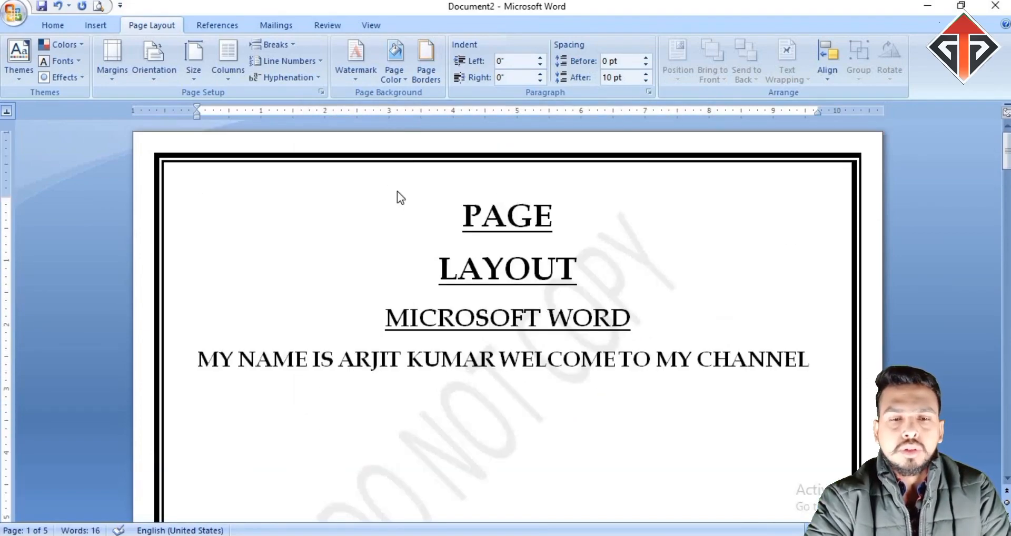
# Try applying a Custom page border with a ½ pt triple line style to the whole document
pyautogui.click(425, 74)
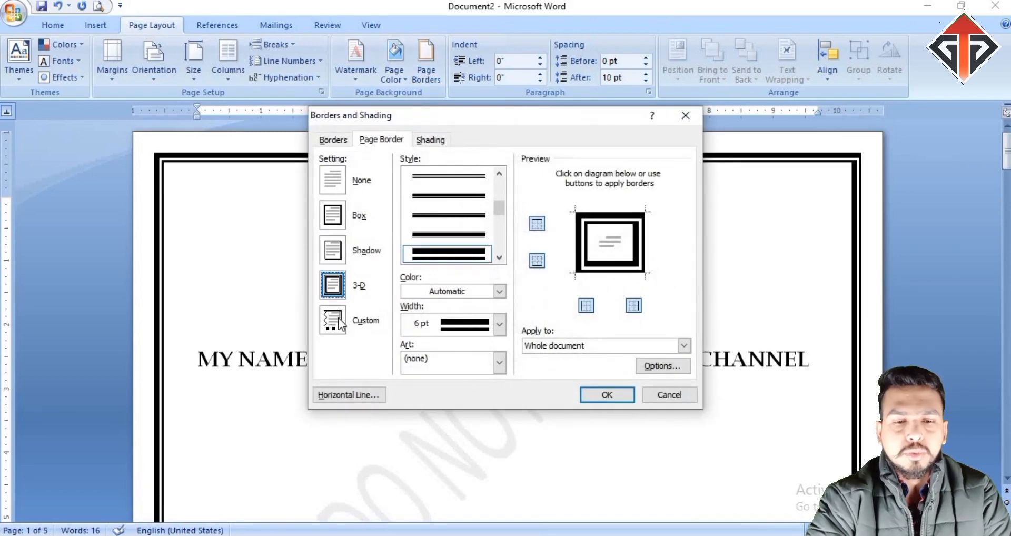
pyautogui.click(342, 318)
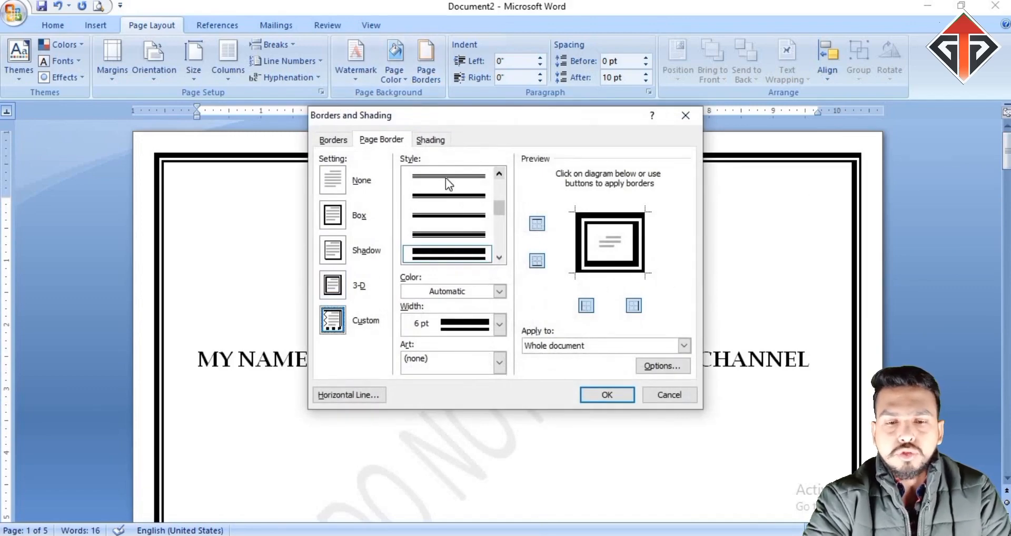
pyautogui.scroll(5, 442, 197)
pyautogui.click(443, 198)
pyautogui.click(438, 229)
pyautogui.click(435, 252)
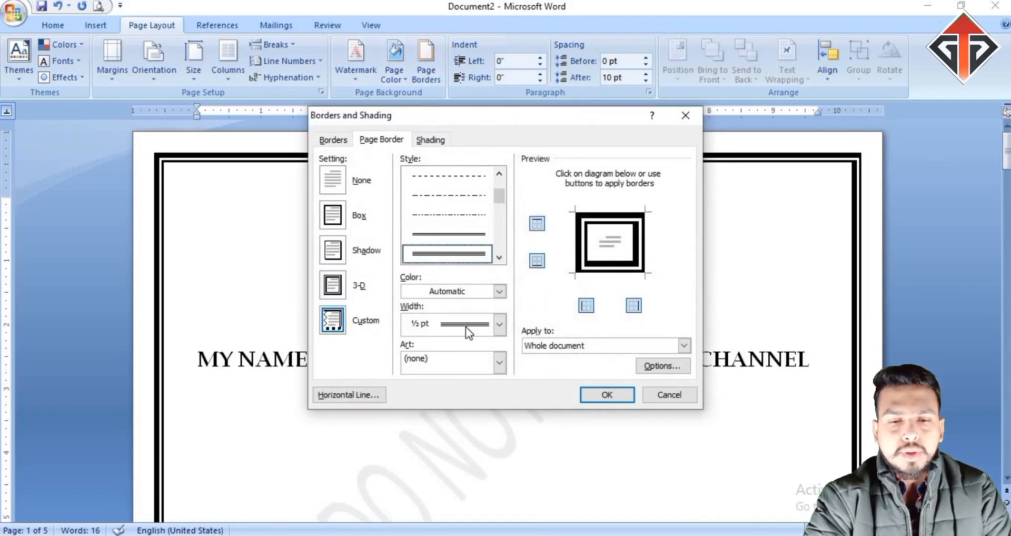
pyautogui.click(499, 325)
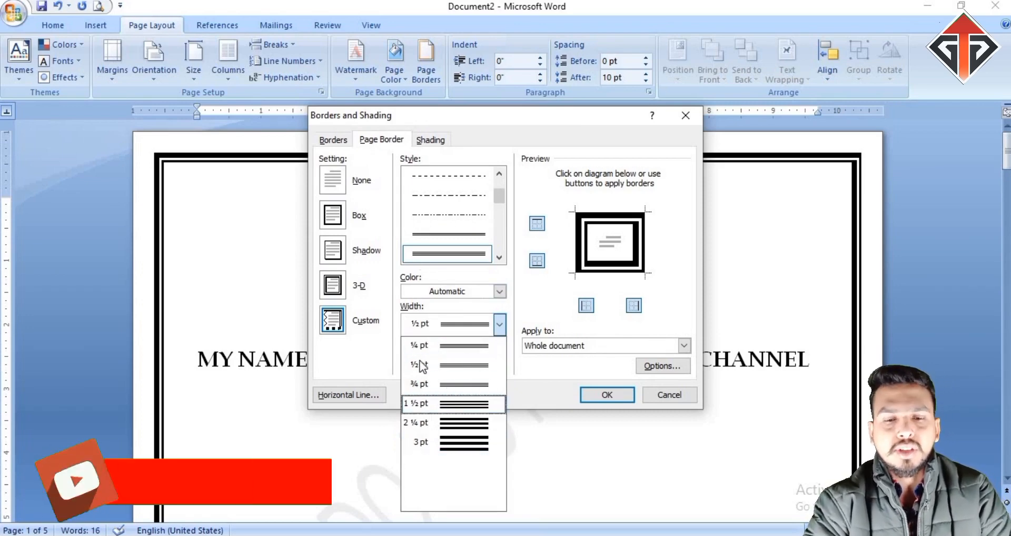
pyautogui.click(619, 393)
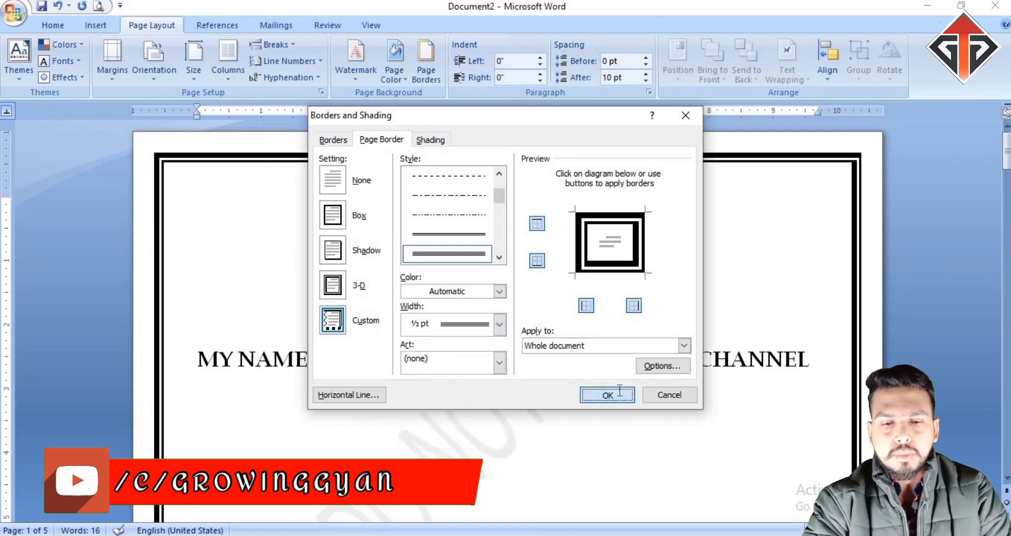
pyautogui.click(620, 394)
pyautogui.scroll(-15, 606, 343)
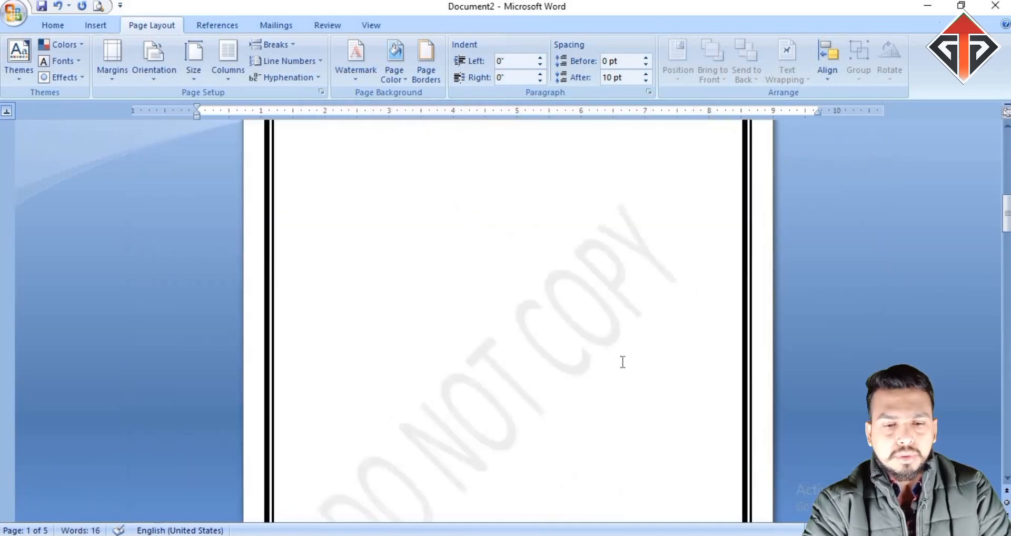
pyautogui.scroll(15, 623, 362)
# Set the page border's width to 3 pt for the whole document
pyautogui.click(426, 62)
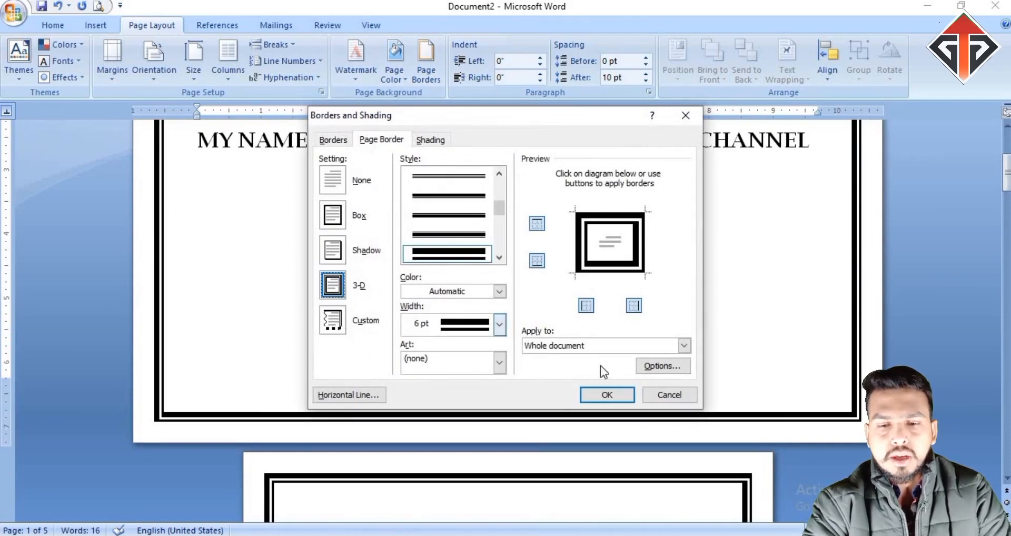
pyautogui.click(499, 324)
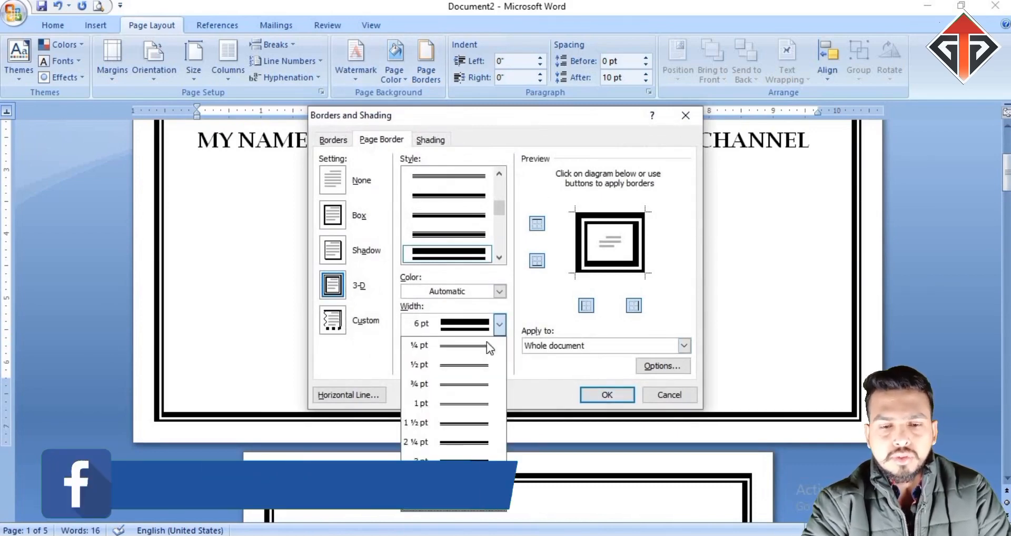
pyautogui.click(453, 461)
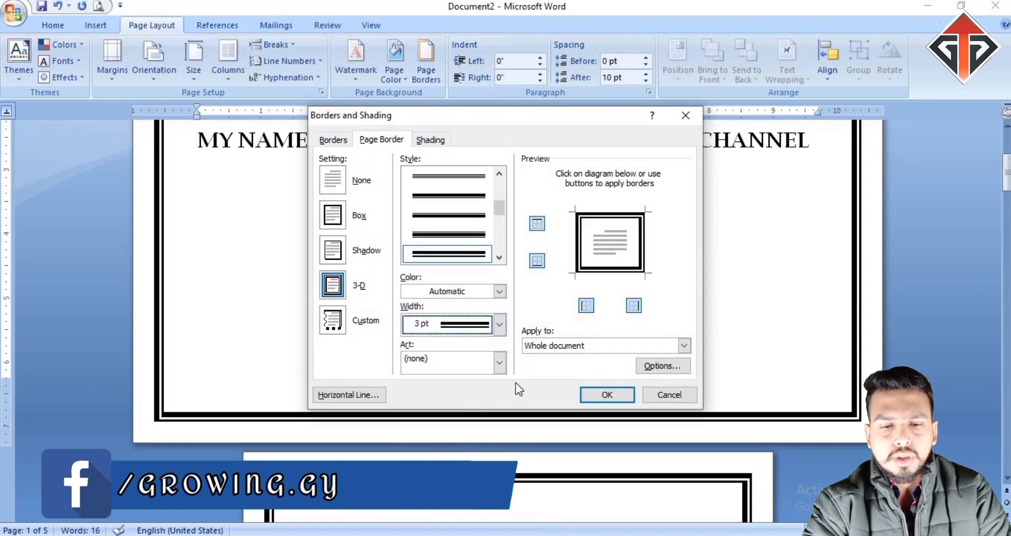
pyautogui.click(608, 395)
pyautogui.scroll(8, 596, 388)
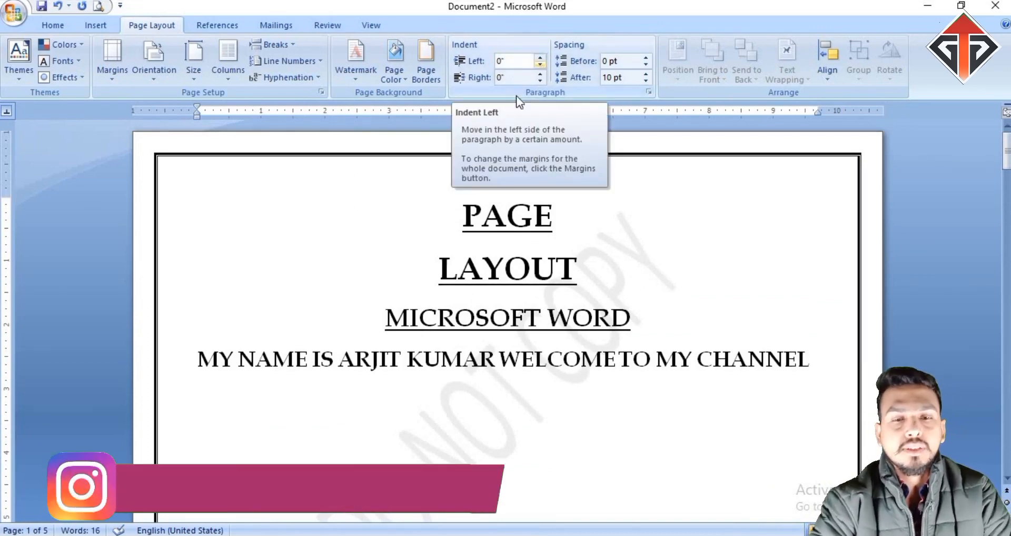
# Left-align all the text in the document
pyautogui.click(203, 360)
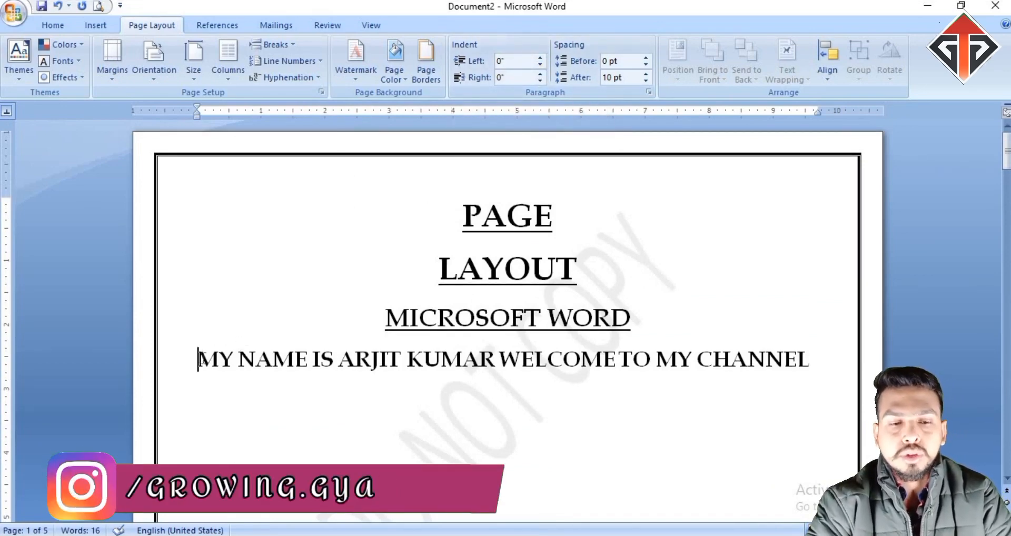
pyautogui.moveTo(200, 360); pyautogui.dragTo(301, 235)
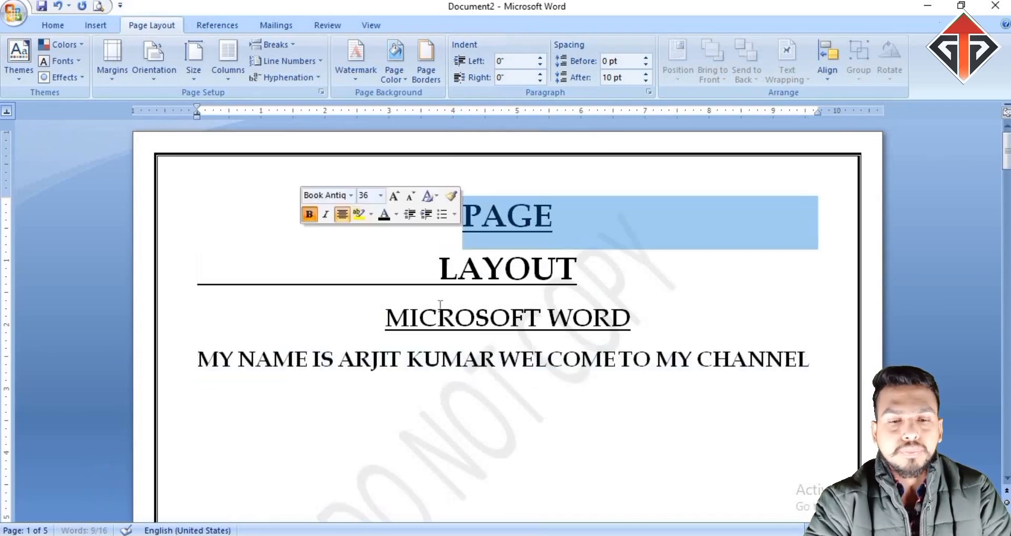
pyautogui.click(510, 439)
pyautogui.hotkey('ctrl', 'a')
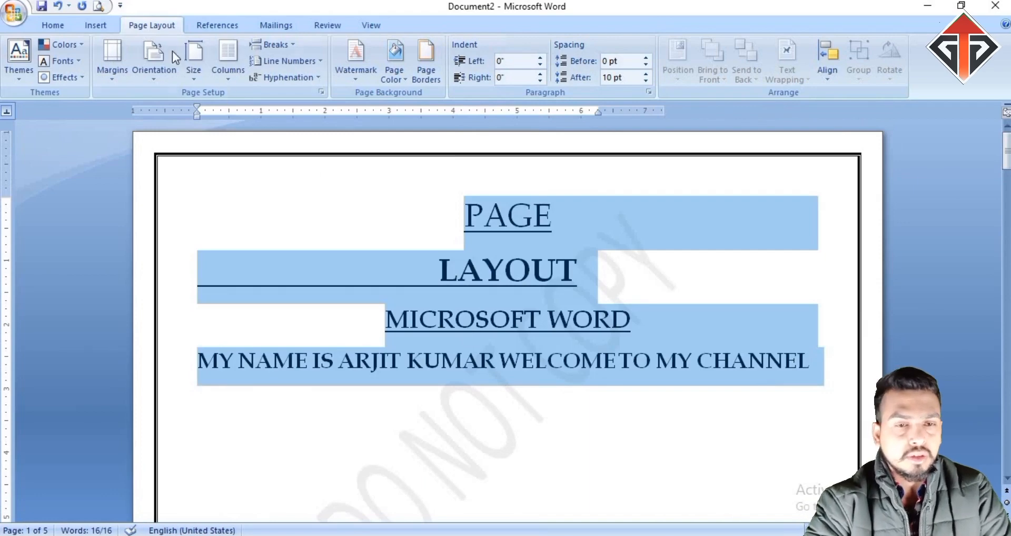
pyautogui.click(61, 23)
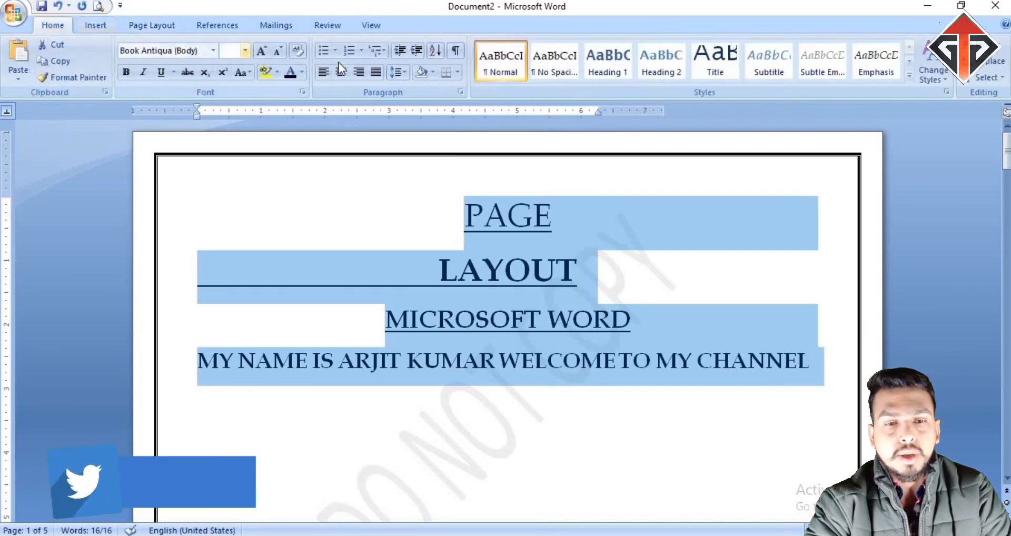
pyautogui.click(324, 71)
# Try to close the gap before the word LAYOUT, and undo the deletion
pyautogui.click(397, 271)
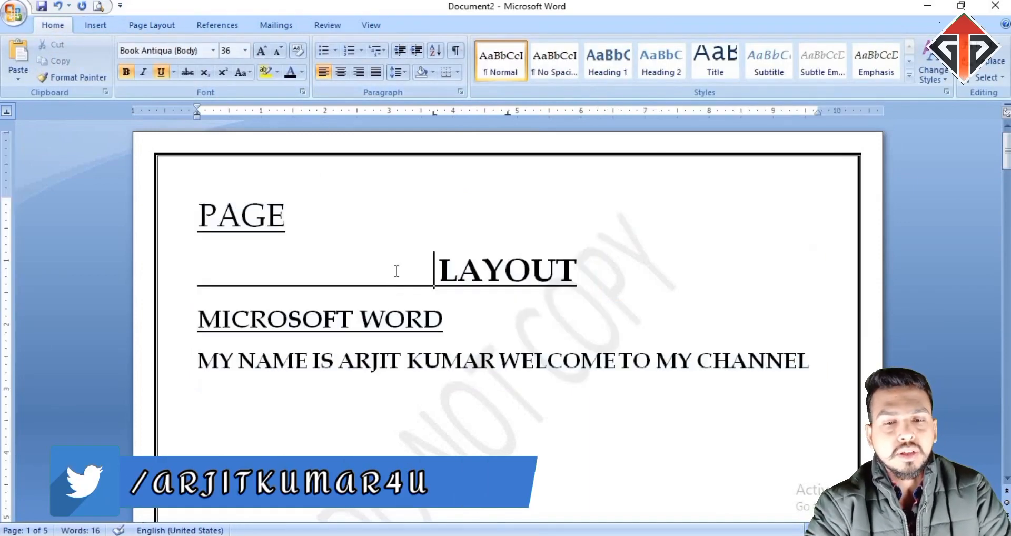
pyautogui.press('BackSpace')
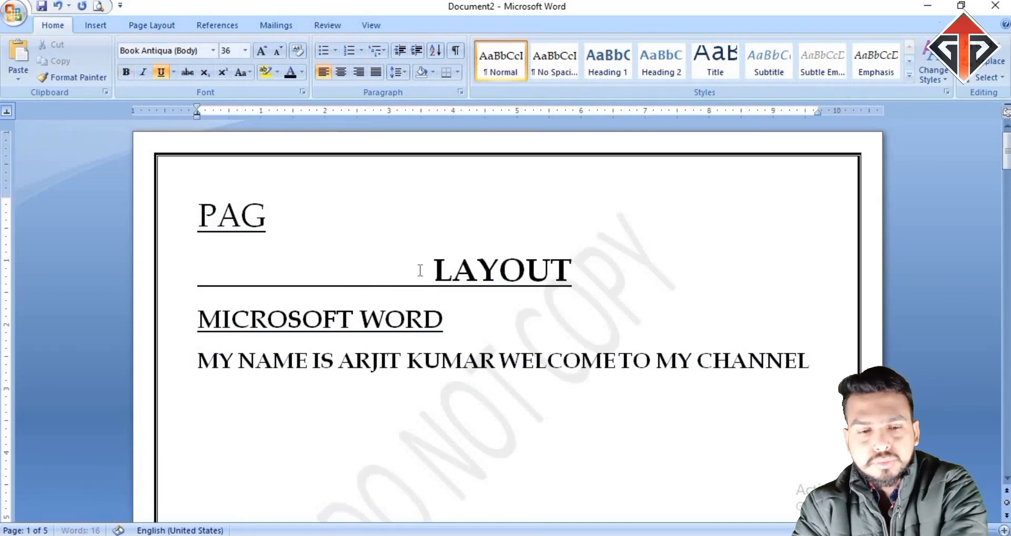
pyautogui.hotkey('ctrl', 'z')
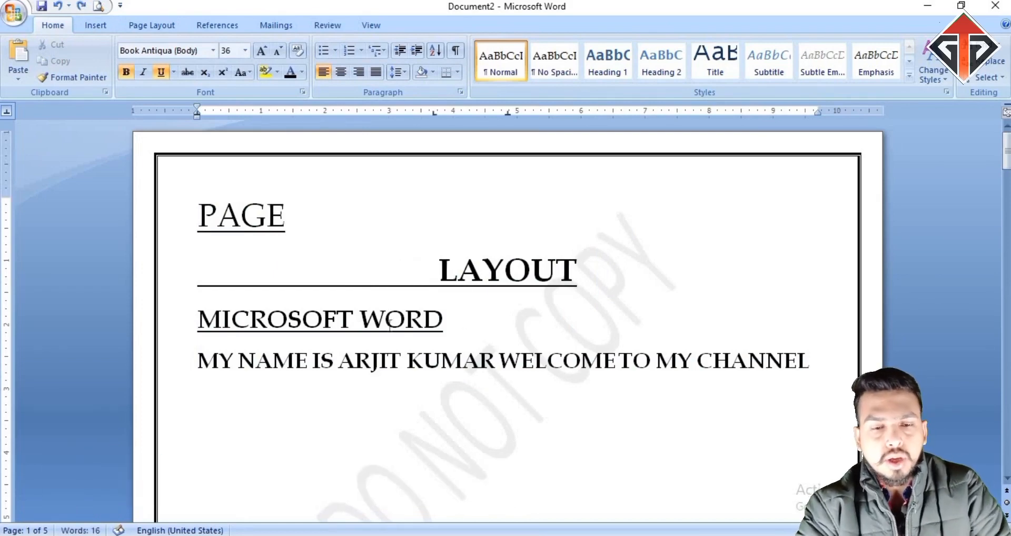
pyautogui.click(464, 321)
pyautogui.click(336, 317)
pyautogui.click(288, 316)
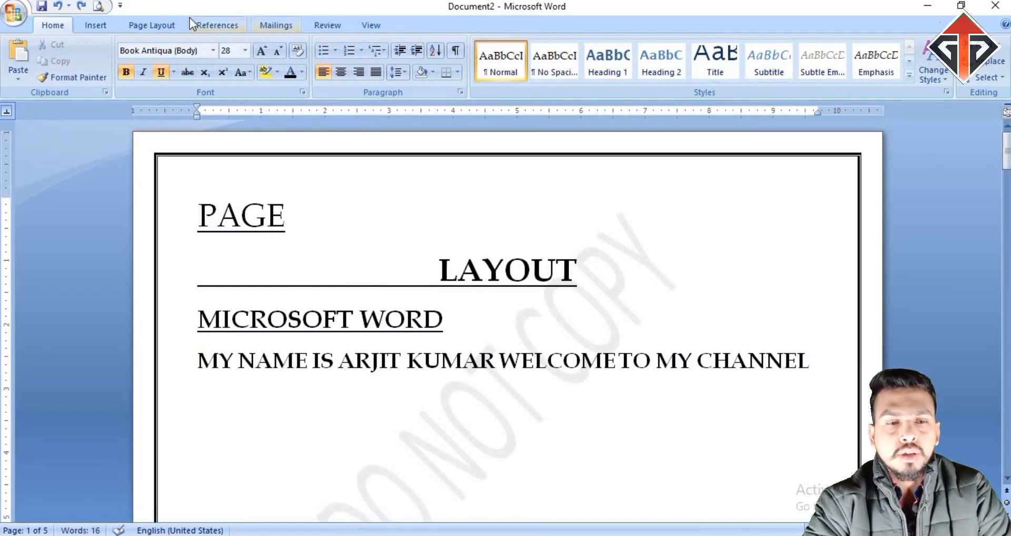
# Set the PAGE paragraph's left indent to 0.7" and give it a small right indent
pyautogui.click(174, 22)
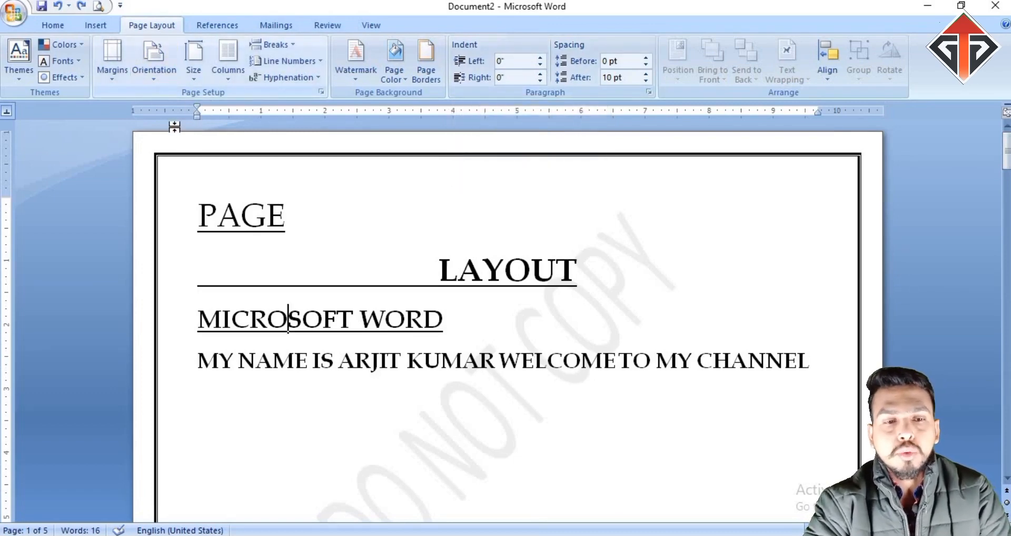
pyautogui.click(199, 215)
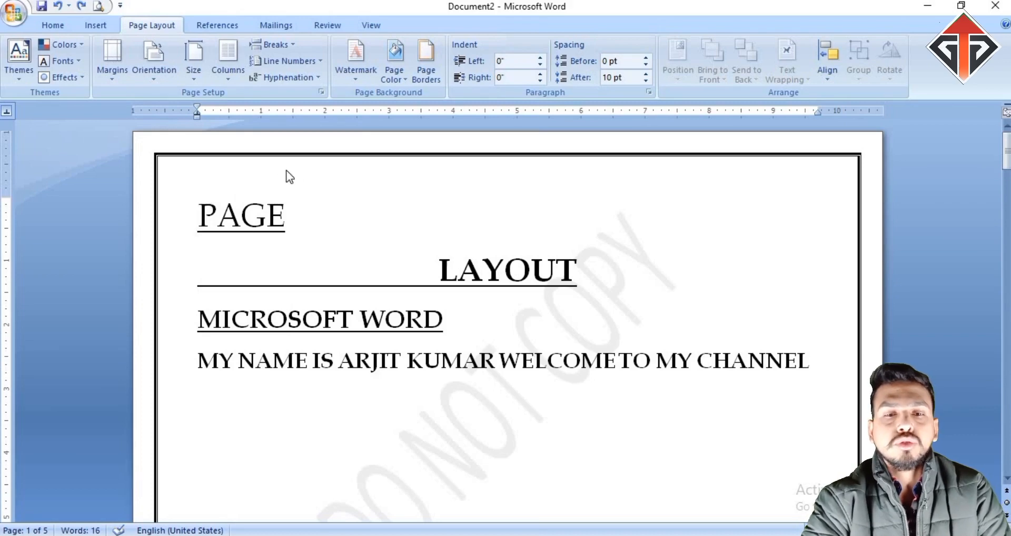
pyautogui.click(540, 59)
pyautogui.click(541, 58)
pyautogui.click(541, 58)
pyautogui.click(541, 59)
pyautogui.click(541, 59)
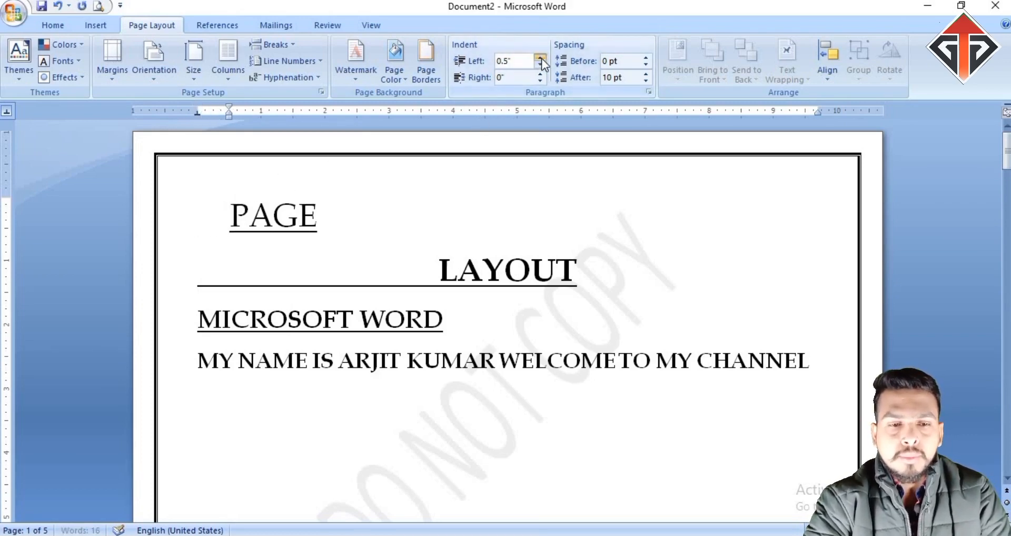
pyautogui.click(541, 59)
pyautogui.click(541, 58)
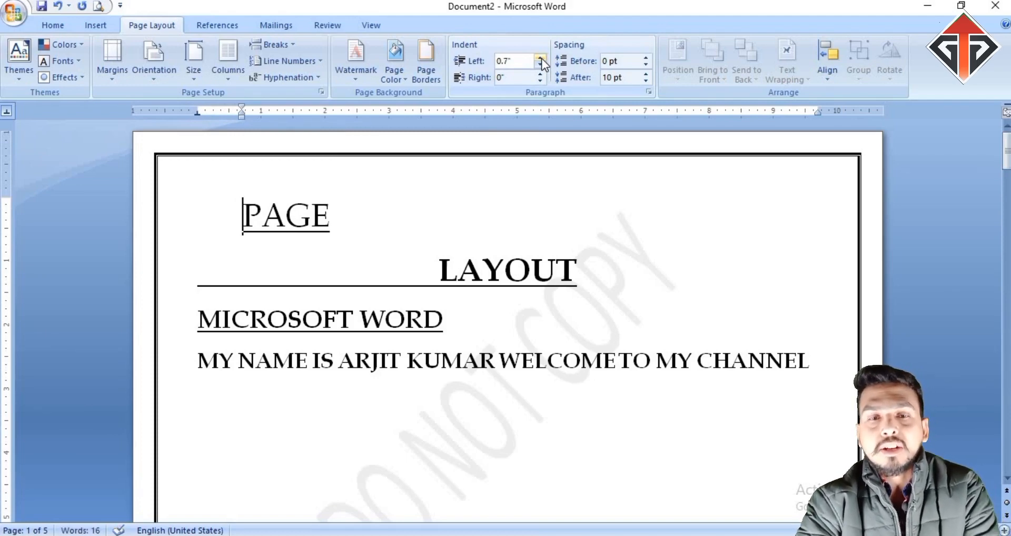
pyautogui.click(540, 75)
pyautogui.click(541, 75)
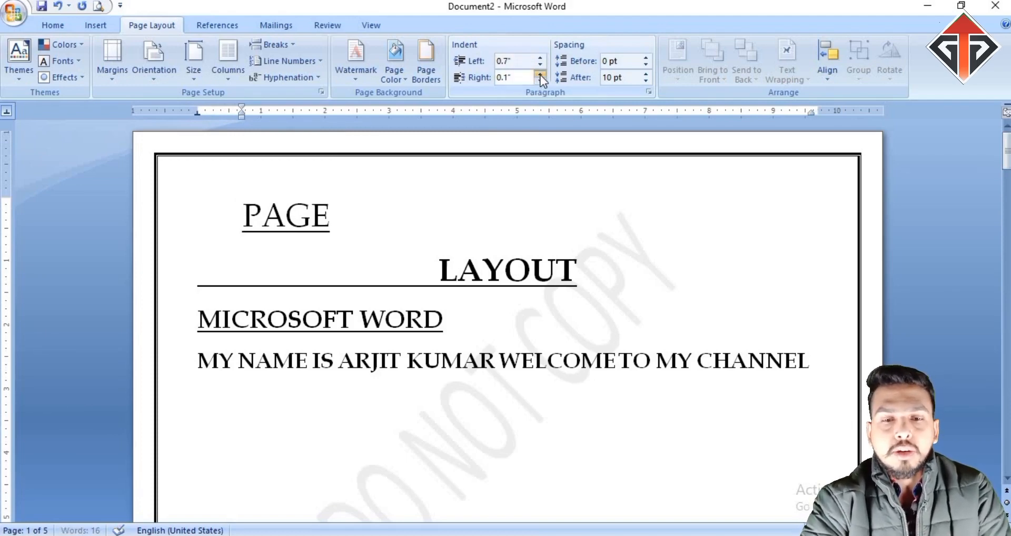
# Set the right indent of the final welcome sentence to 1"
pyautogui.click(816, 355)
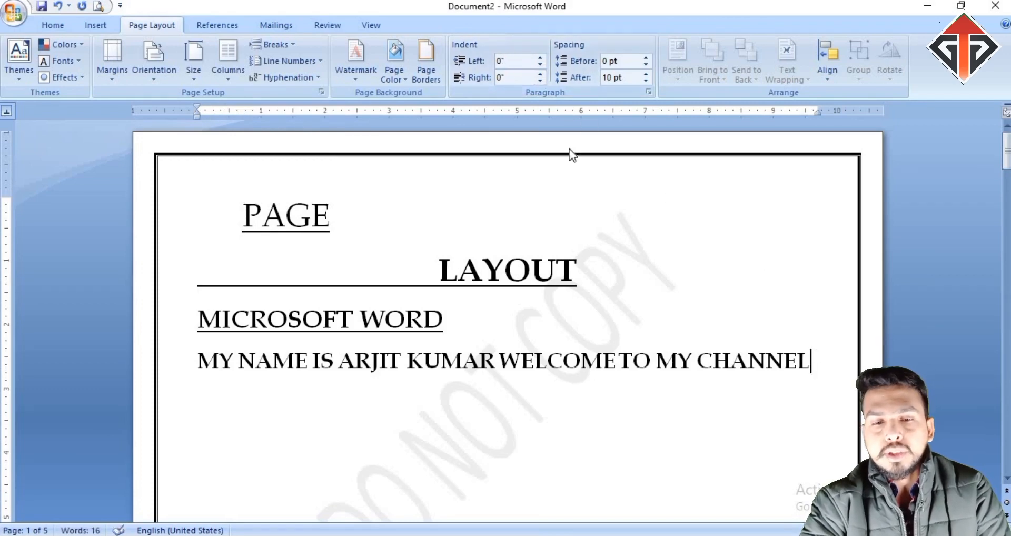
pyautogui.click(539, 75)
pyautogui.click(539, 75)
pyautogui.click(540, 75)
pyautogui.click(540, 79)
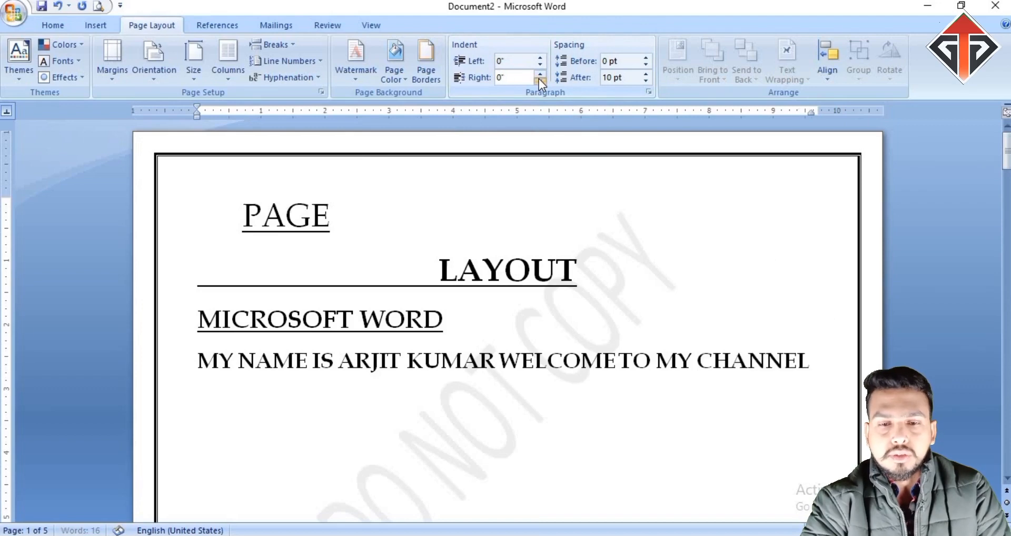
pyautogui.click(540, 80)
pyautogui.click(541, 74)
pyautogui.click(540, 74)
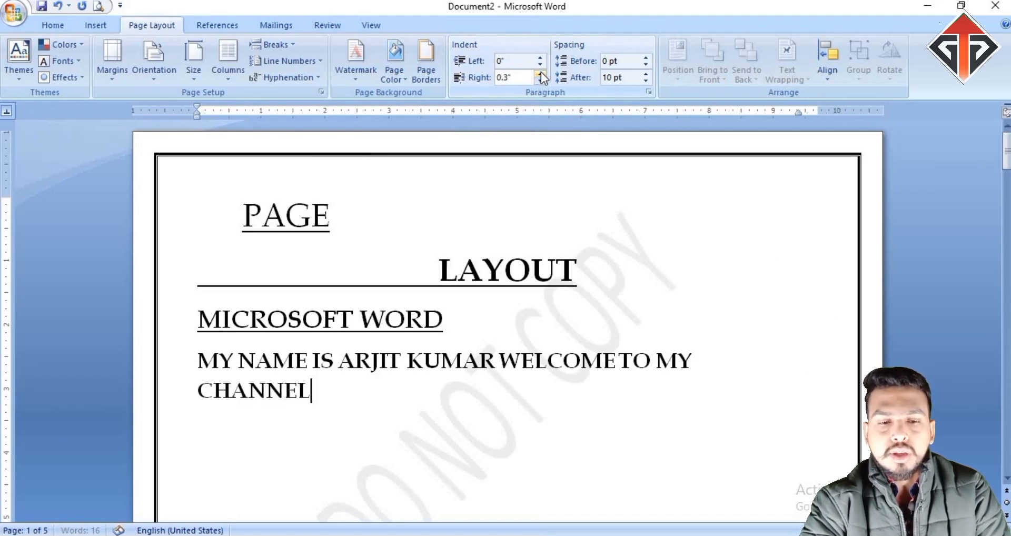
pyautogui.click(540, 74)
pyautogui.click(541, 74)
pyautogui.click(703, 363)
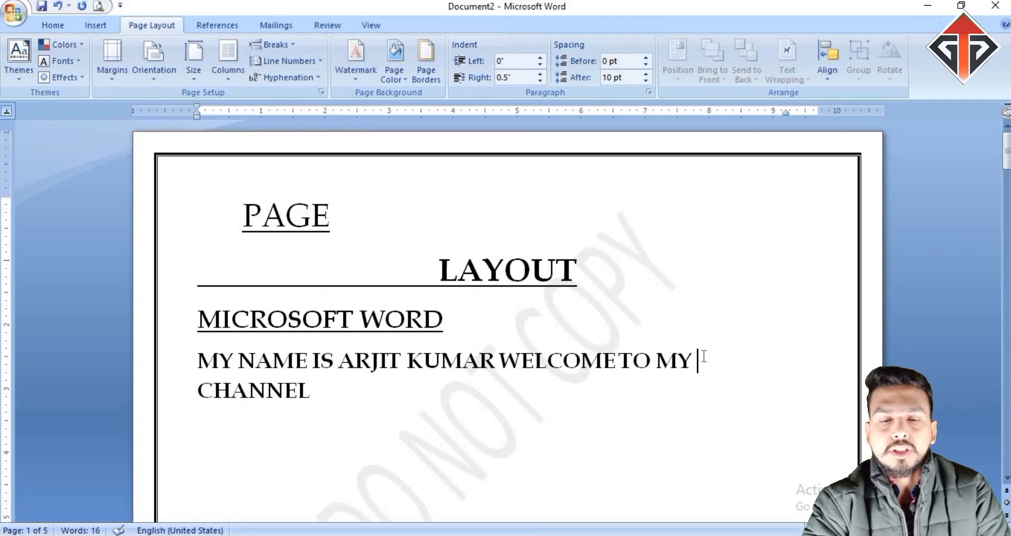
pyautogui.click(540, 74)
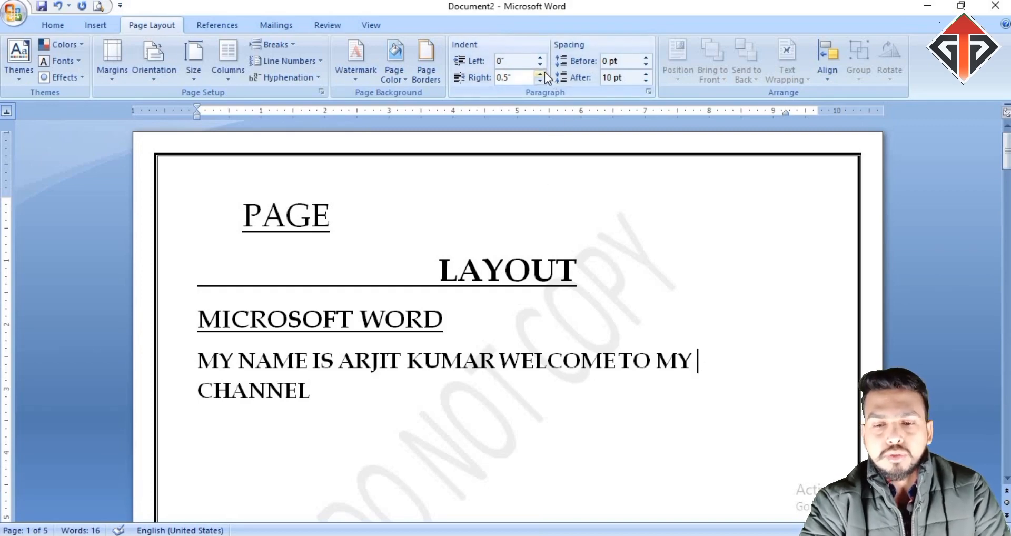
pyautogui.click(540, 73)
pyautogui.click(541, 73)
pyautogui.click(541, 74)
pyautogui.click(541, 74)
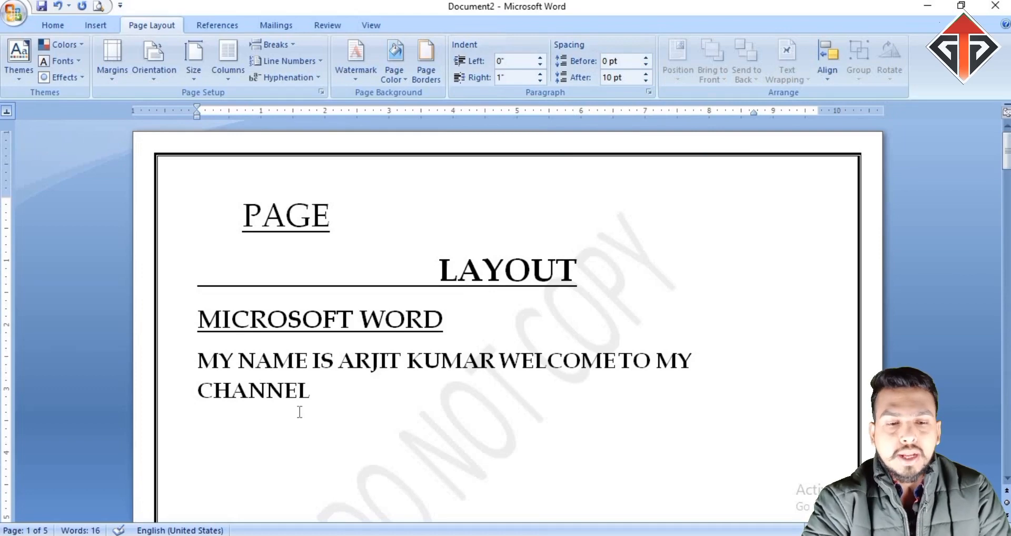
# Set the spacing before all the paragraphs from PAGE through the welcome sentence to 42 pt
pyautogui.moveTo(316, 391); pyautogui.dragTo(236, 234)
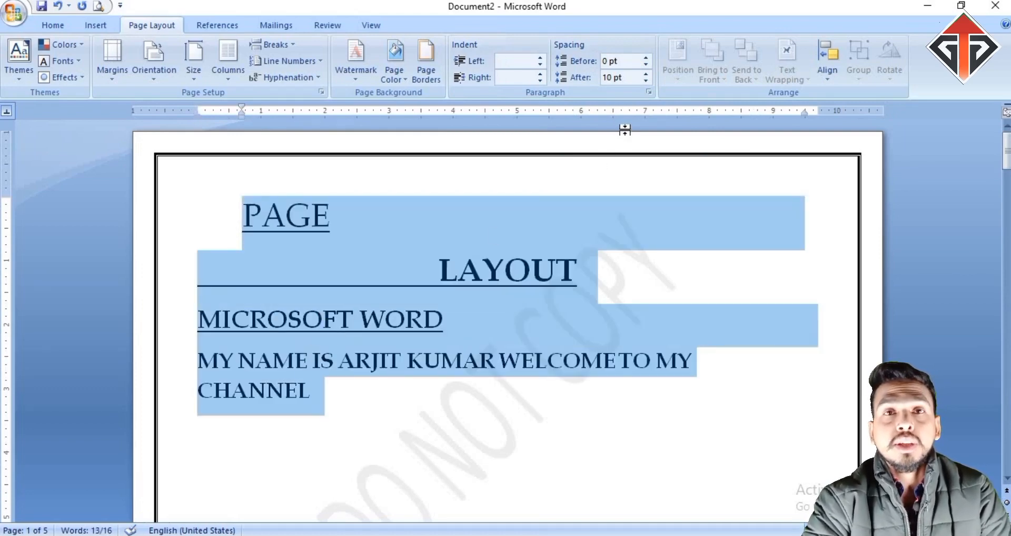
pyautogui.click(647, 58)
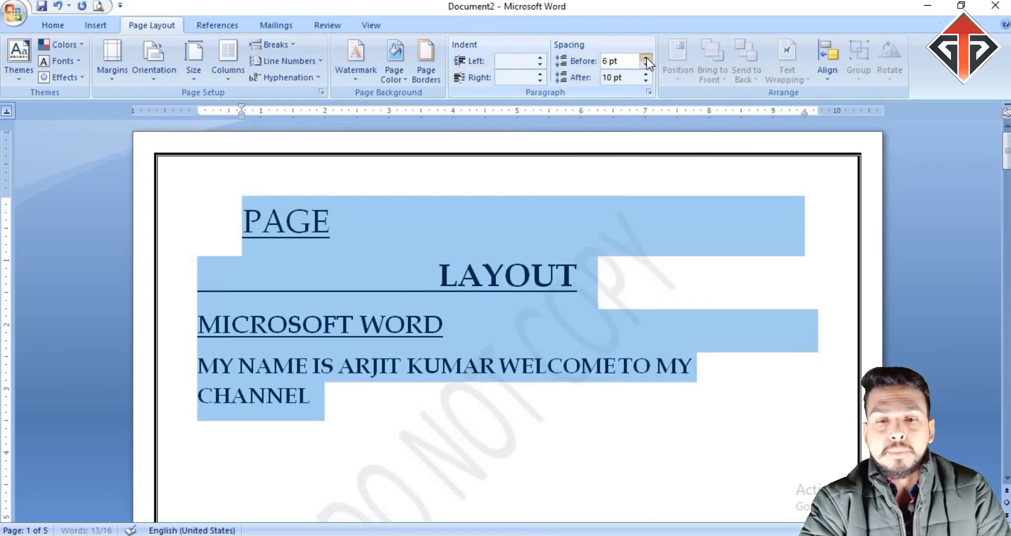
pyautogui.click(647, 57)
pyautogui.click(647, 58)
pyautogui.click(647, 58)
pyautogui.click(647, 58)
pyautogui.click(647, 58)
pyautogui.click(647, 58)
pyautogui.scroll(-2, 362, 296)
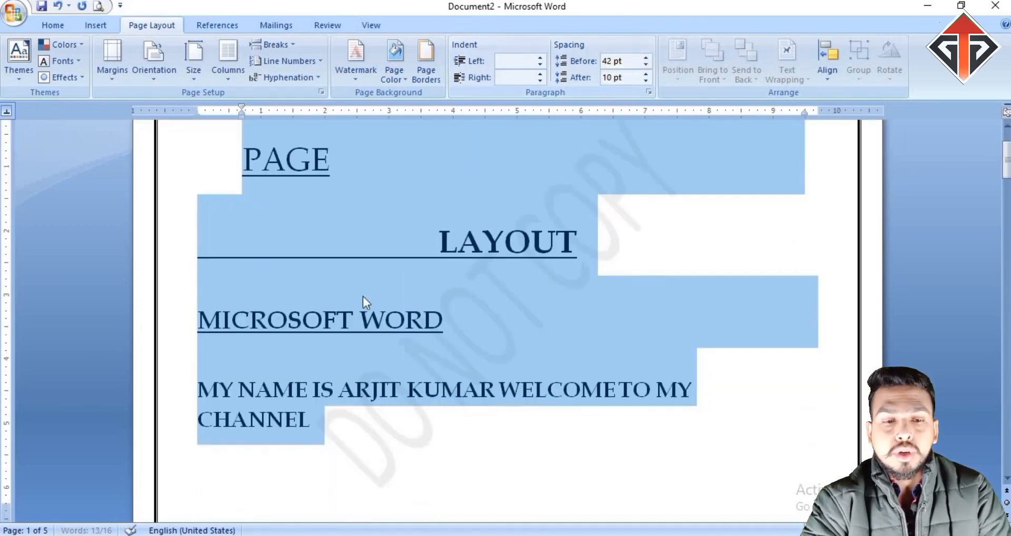
# Shade the MICROSOFT WORD paragraph with a dark olive green background
pyautogui.click(324, 319)
pyautogui.moveTo(199, 316); pyautogui.dragTo(399, 300)
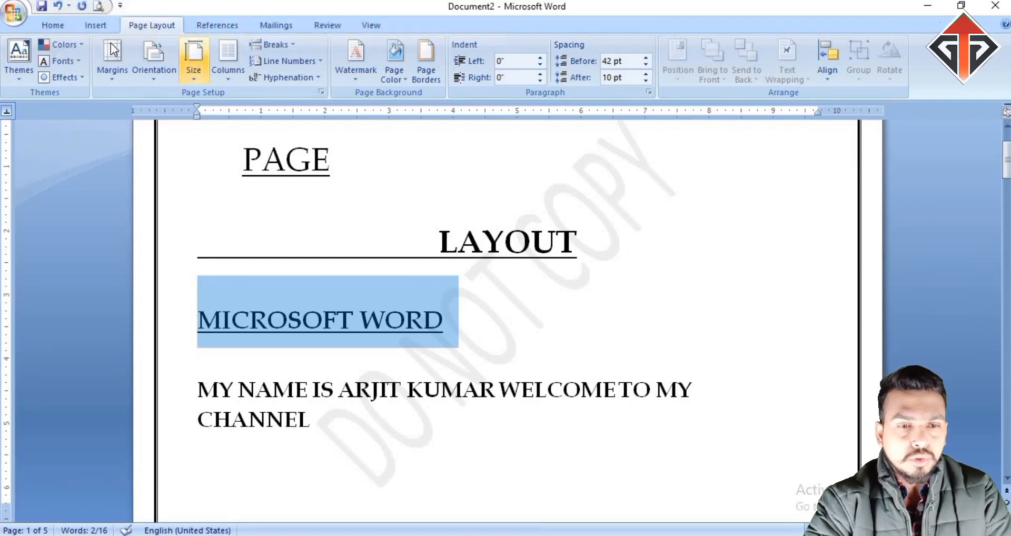
pyautogui.click(57, 25)
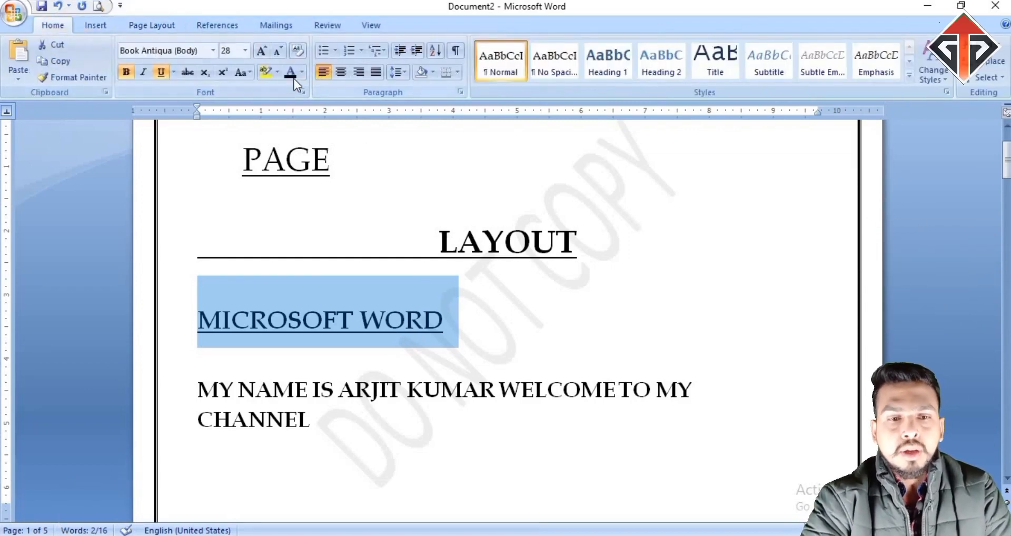
pyautogui.click(277, 72)
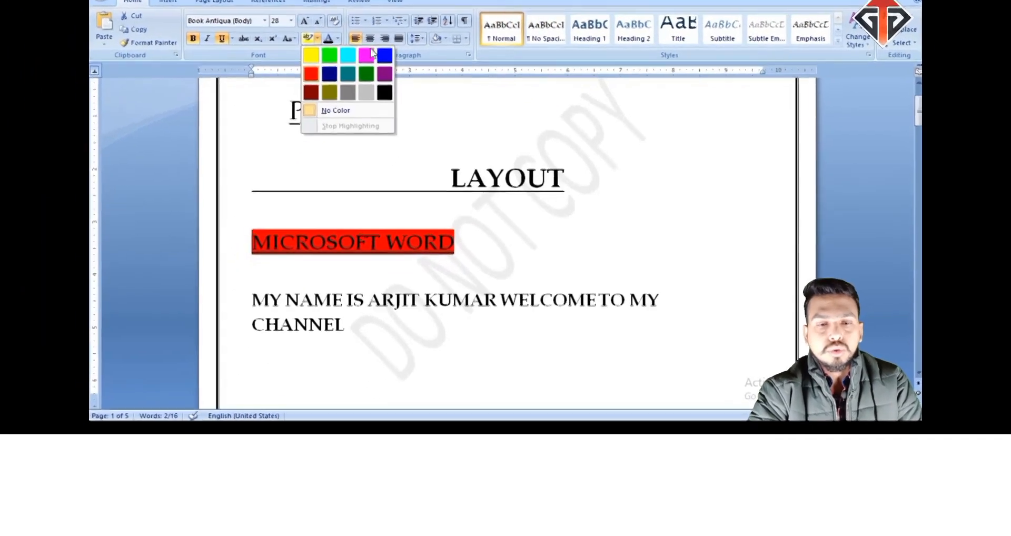
pyautogui.click(449, 33)
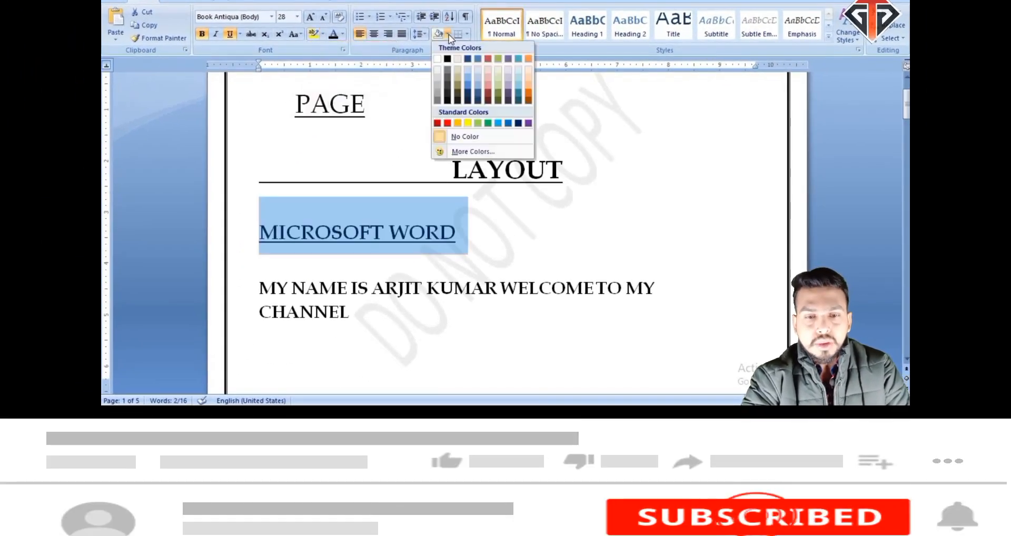
pyautogui.click(449, 34)
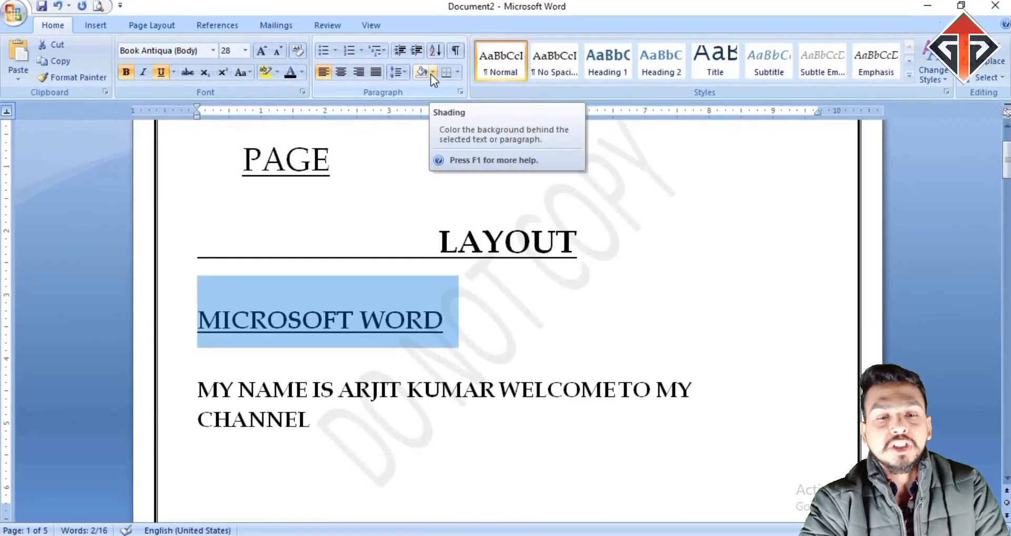
pyautogui.click(431, 74)
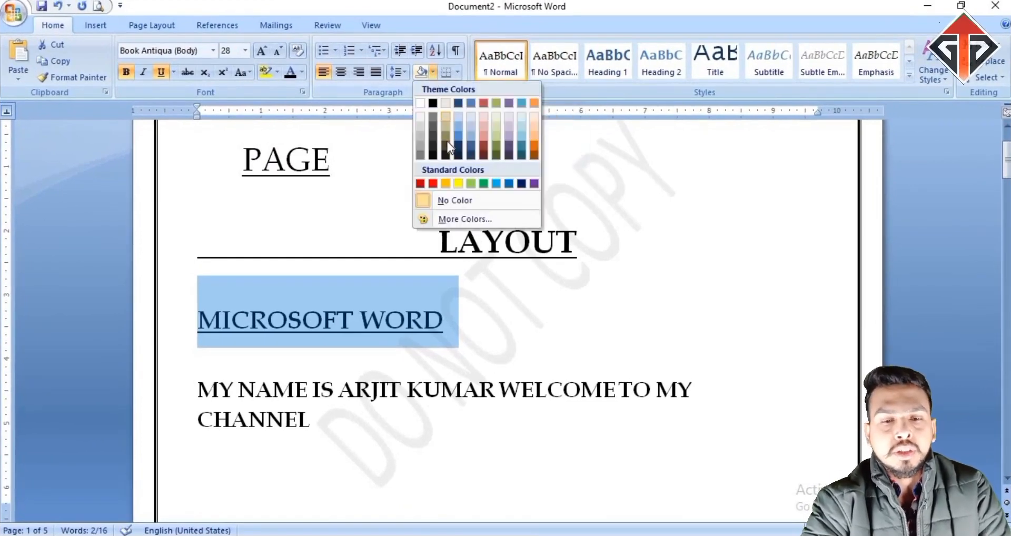
pyautogui.click(492, 146)
pyautogui.click(497, 292)
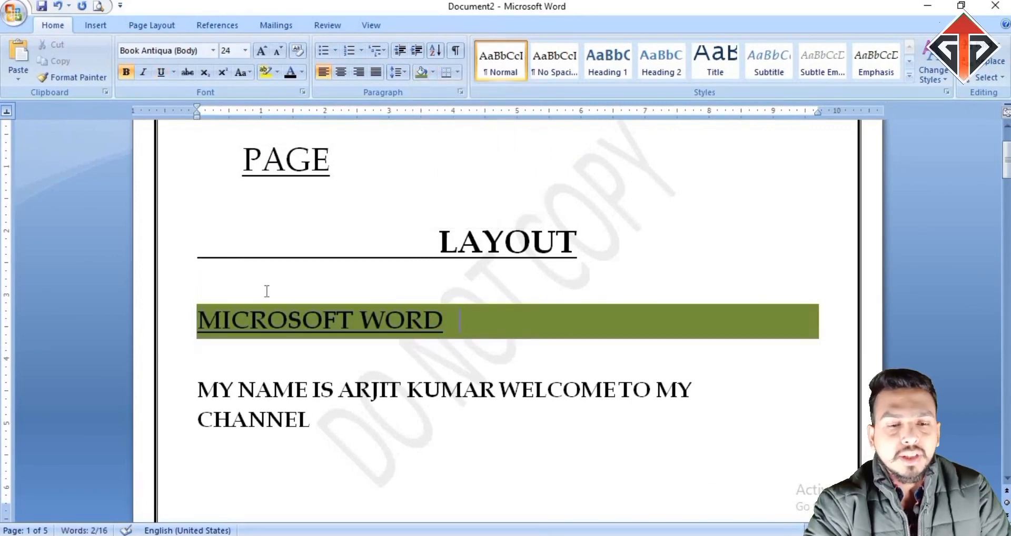
# Set the spacing after the MICROSOFT WORD paragraph to 36 pt
pyautogui.moveTo(199, 319); pyautogui.dragTo(267, 319)
pyautogui.moveTo(394, 320); pyautogui.dragTo(464, 320)
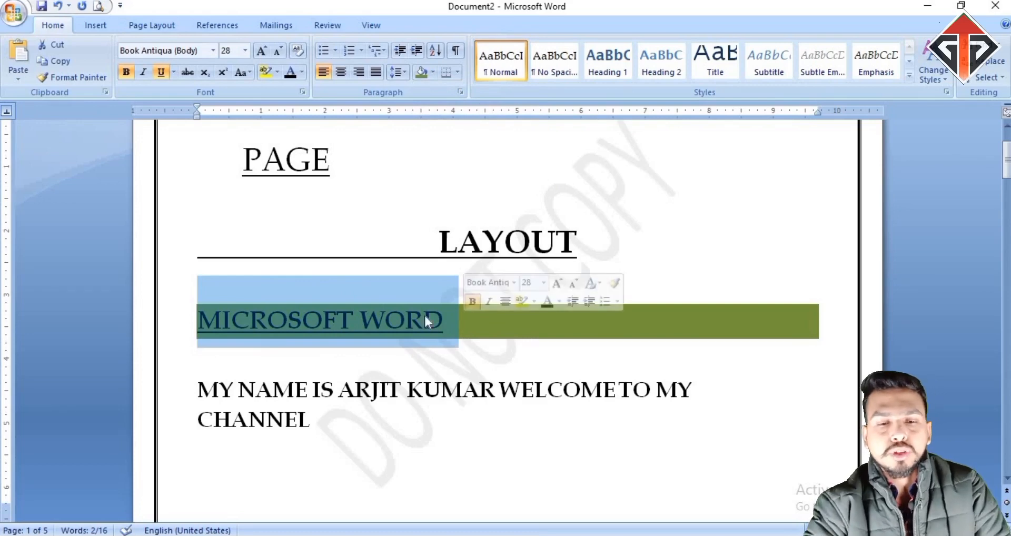
pyautogui.click(162, 24)
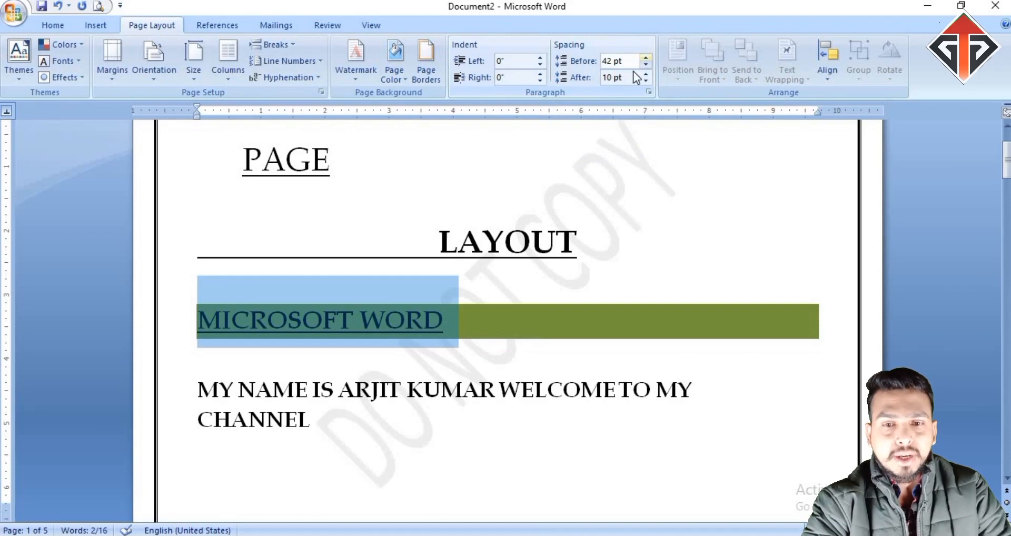
pyautogui.click(646, 75)
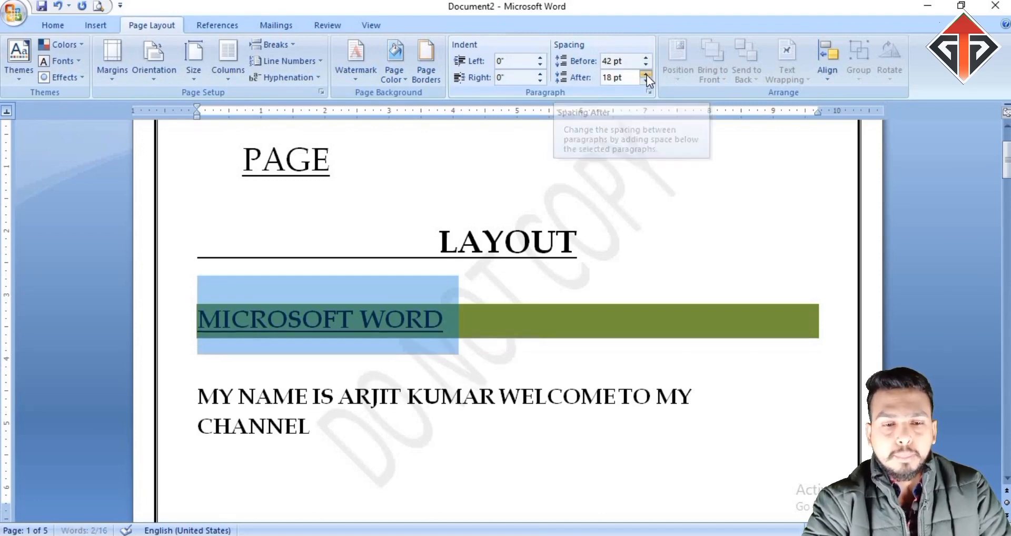
pyautogui.click(646, 74)
pyautogui.click(647, 74)
pyautogui.click(646, 74)
pyautogui.click(647, 74)
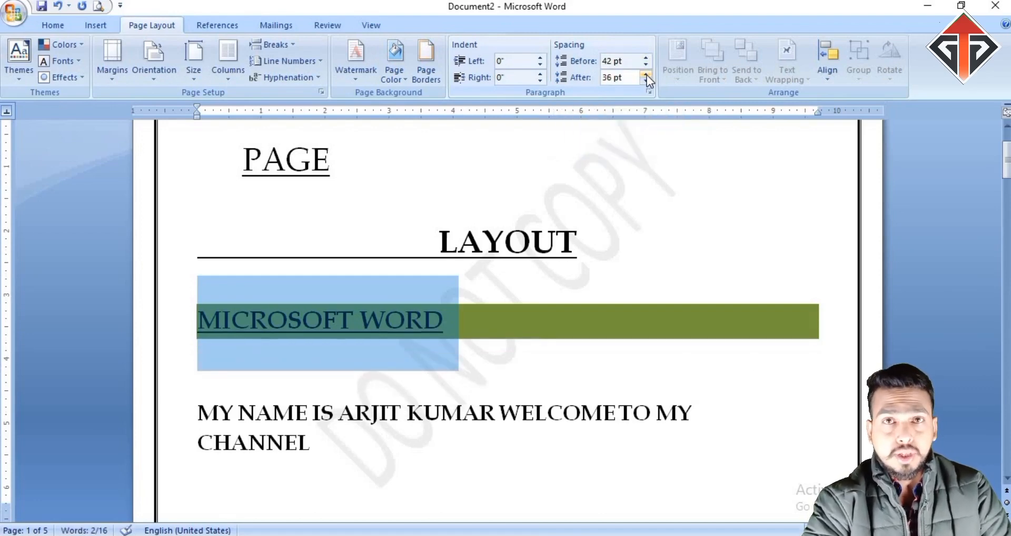
pyautogui.click(642, 164)
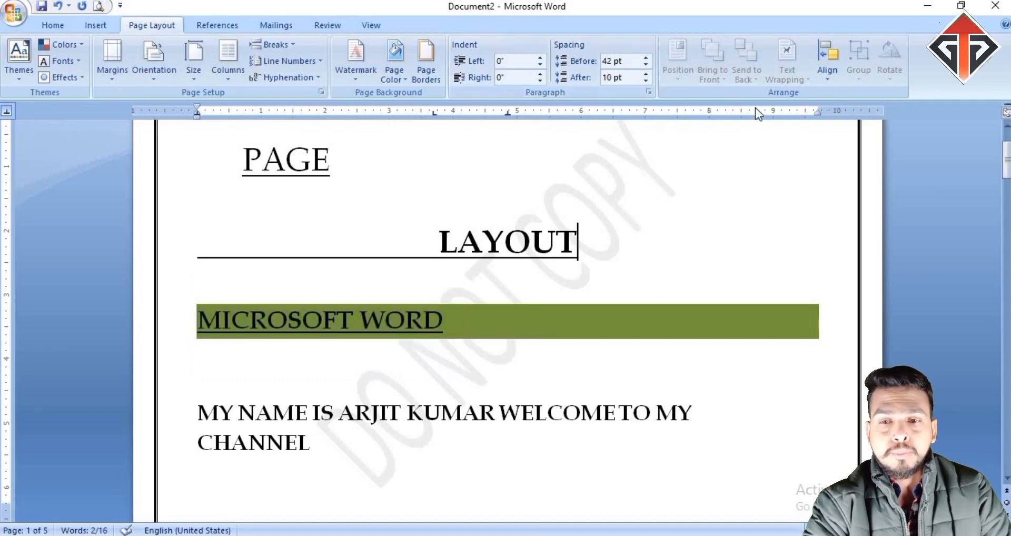
# Review the object alignment options and check which arrange commands are available for the selected text
pyautogui.click(831, 79)
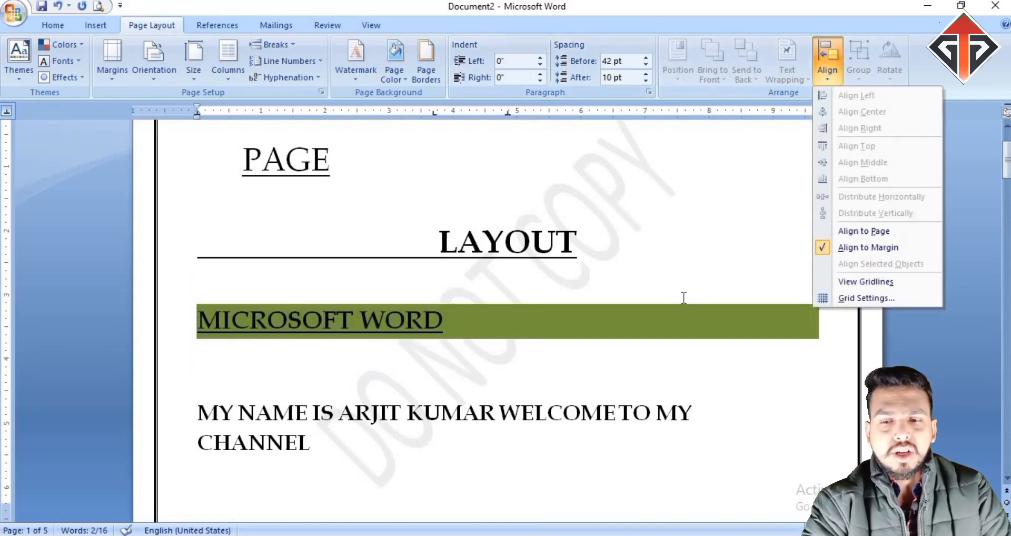
pyautogui.click(636, 338)
pyautogui.moveTo(244, 158); pyautogui.dragTo(624, 466)
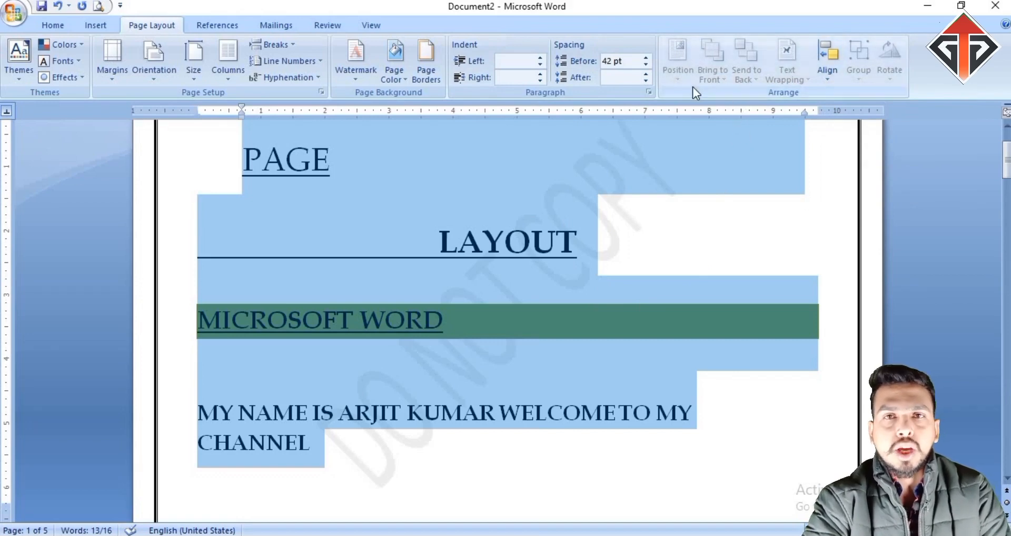
pyautogui.click(662, 258)
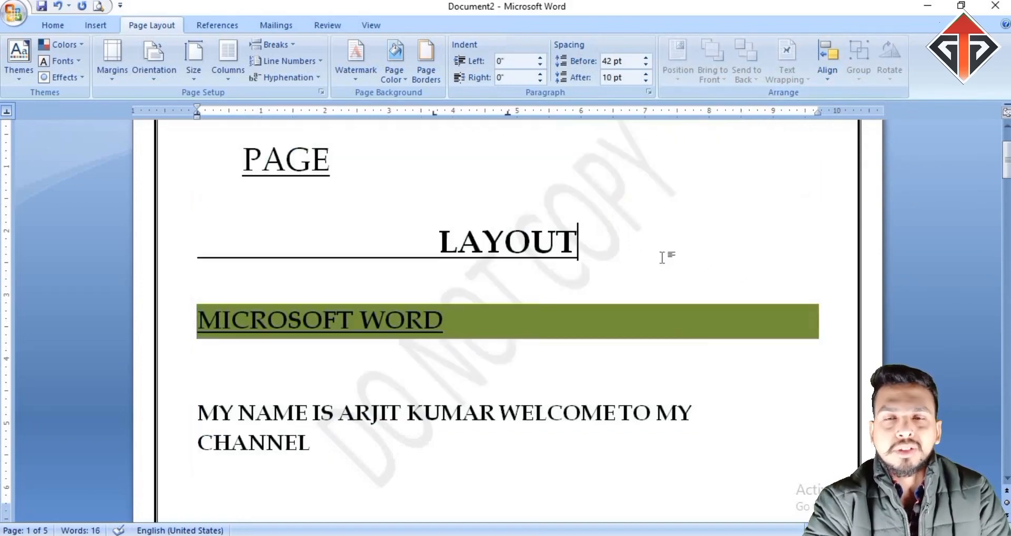